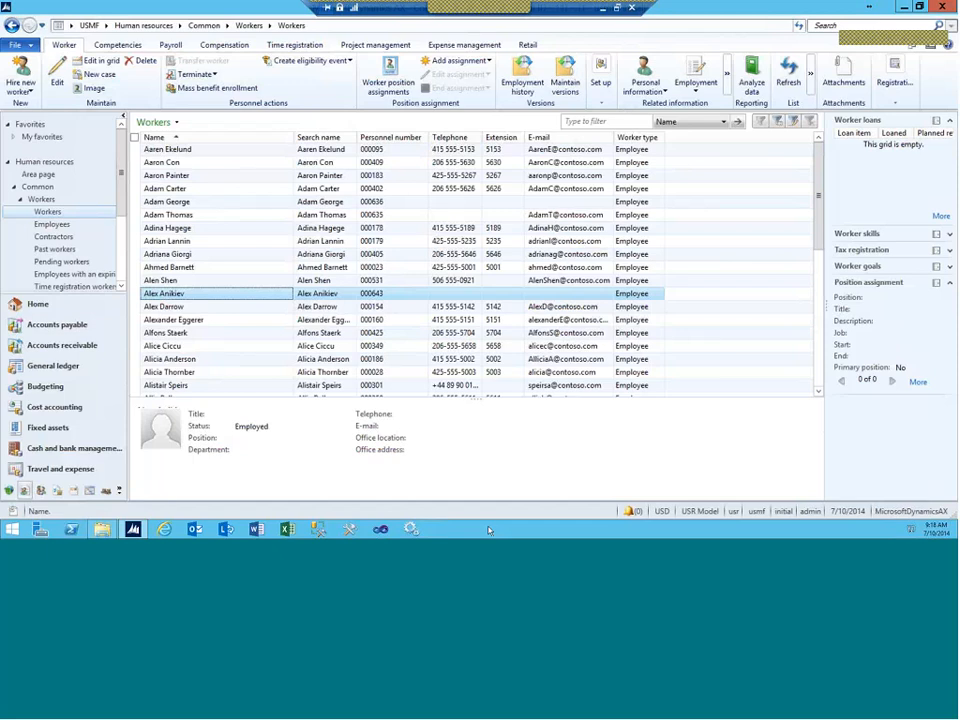
# Step: Open a worker's full record, then switch to Organization administration through the USMF module list
pyautogui.doubleClick(165, 293)
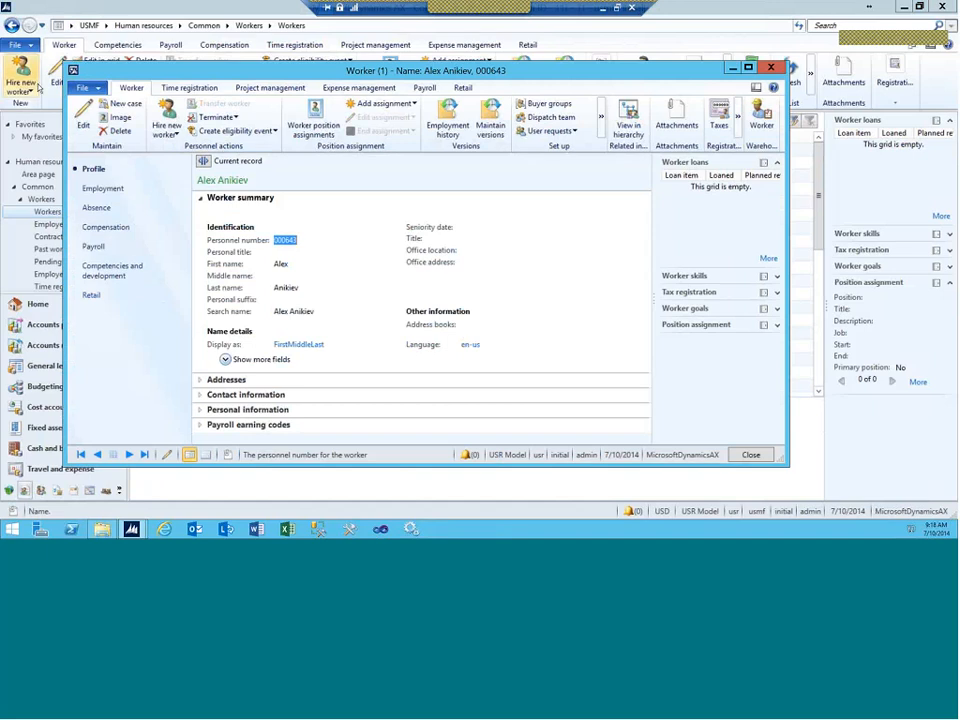
pyautogui.click(107, 27)
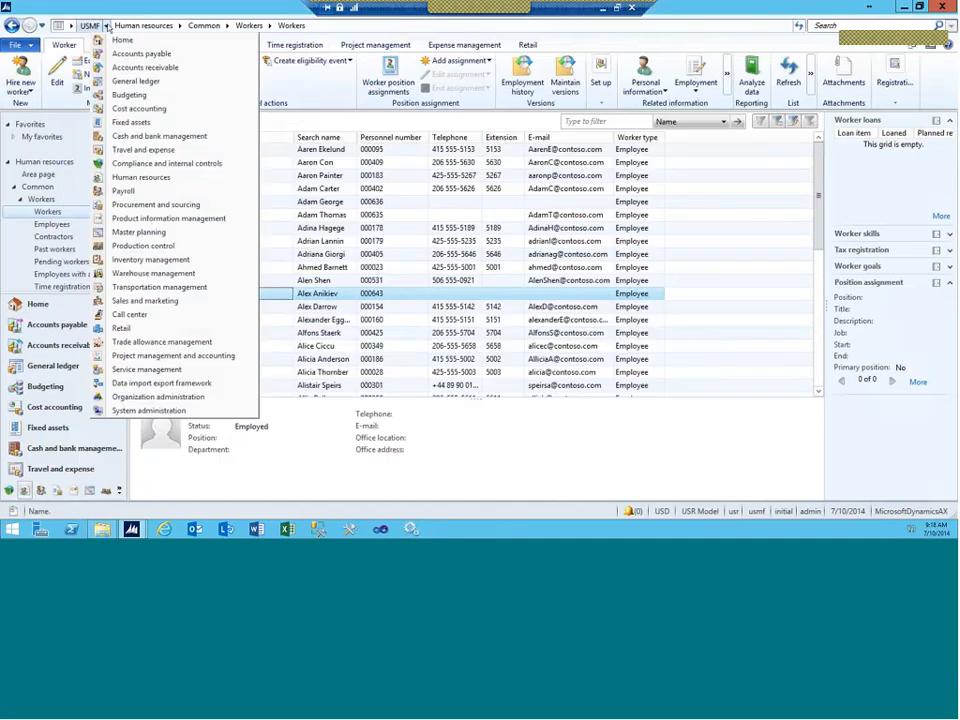
pyautogui.click(158, 396)
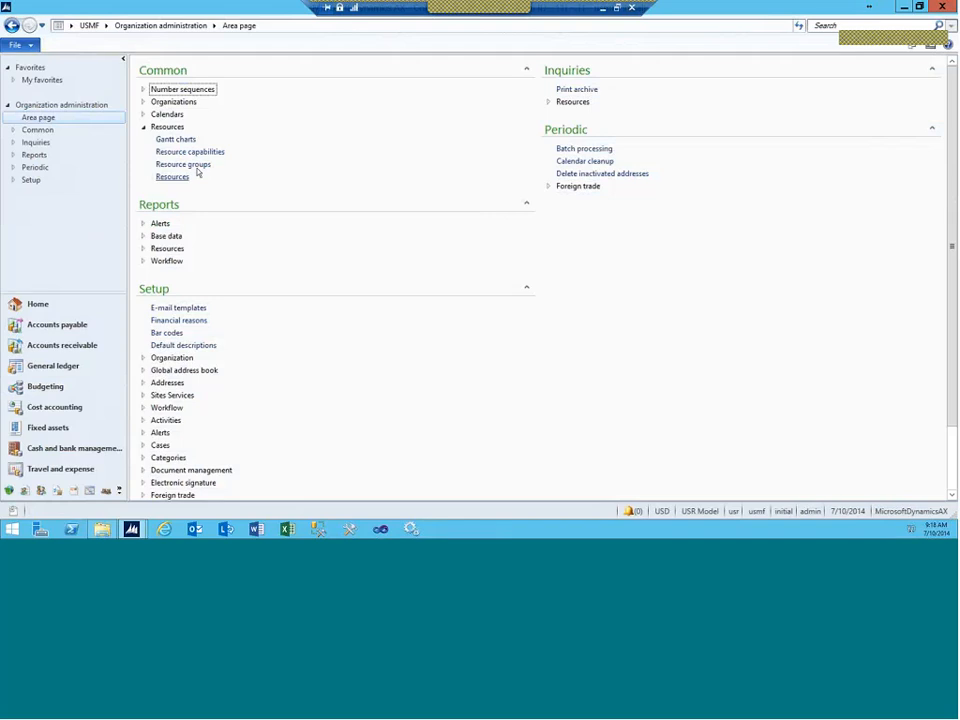
# Step: Open Resource groups sorted descending so group 9999 appears first
pyautogui.click(186, 165)
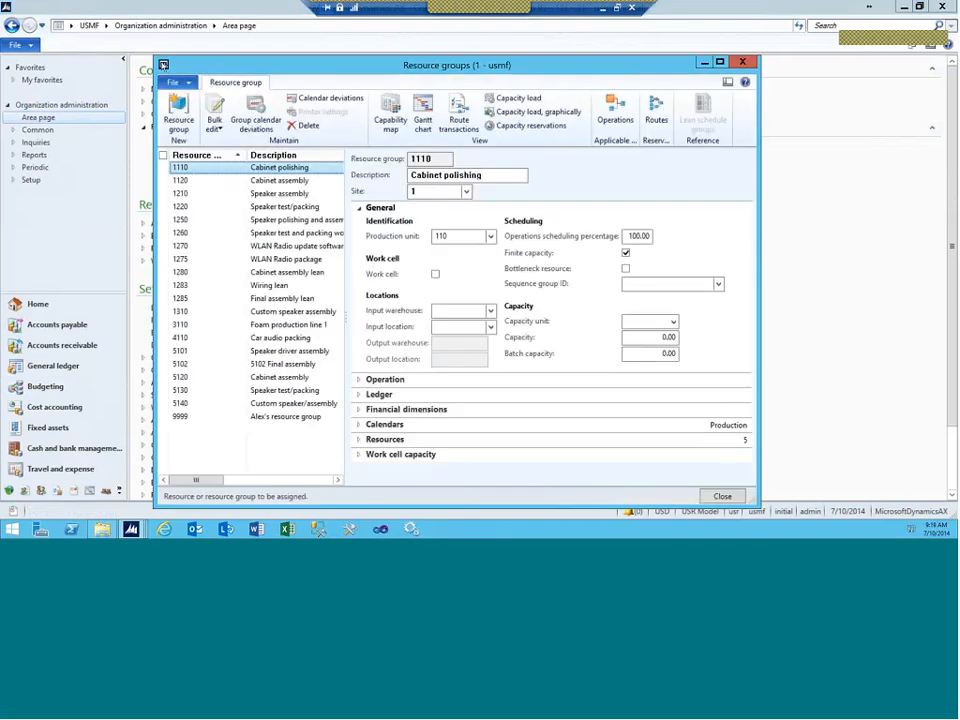
pyautogui.doubleClick(163, 65)
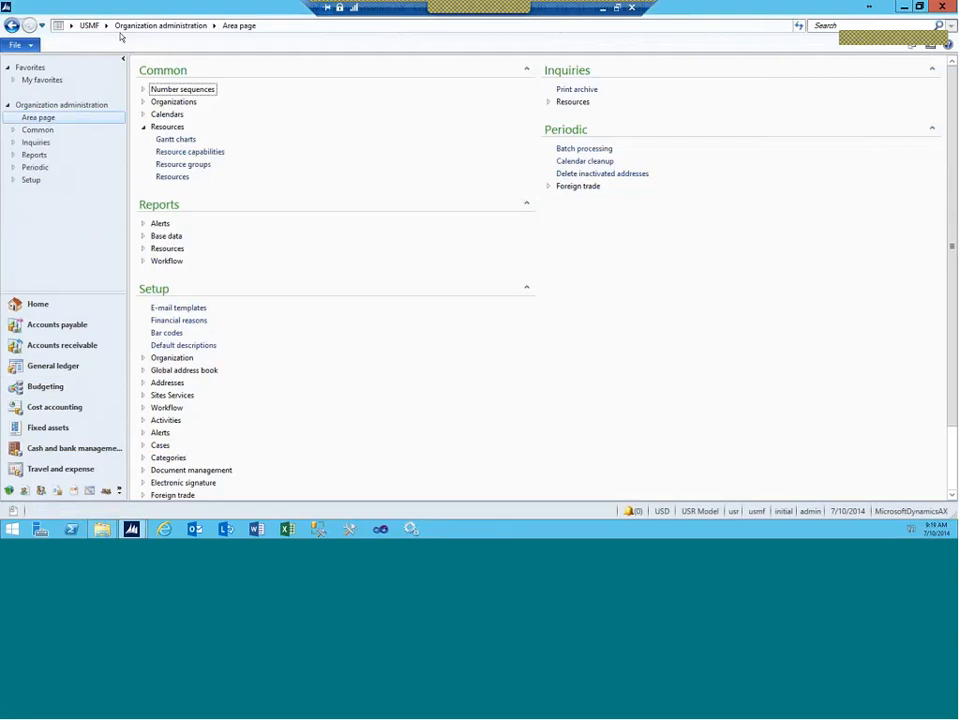
pyautogui.click(177, 167)
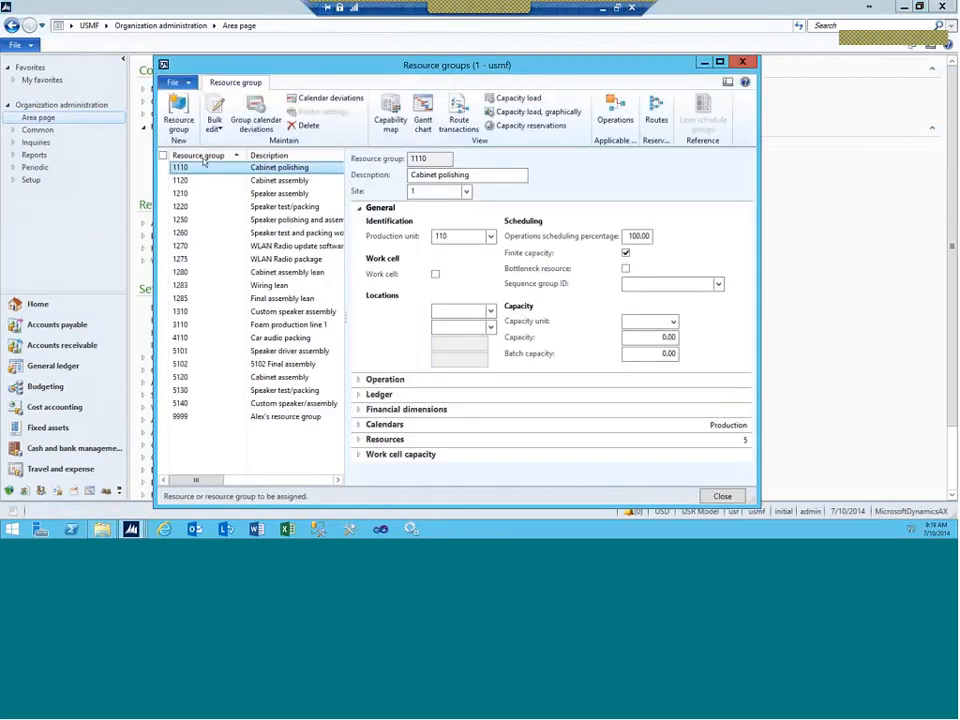
pyautogui.click(203, 157)
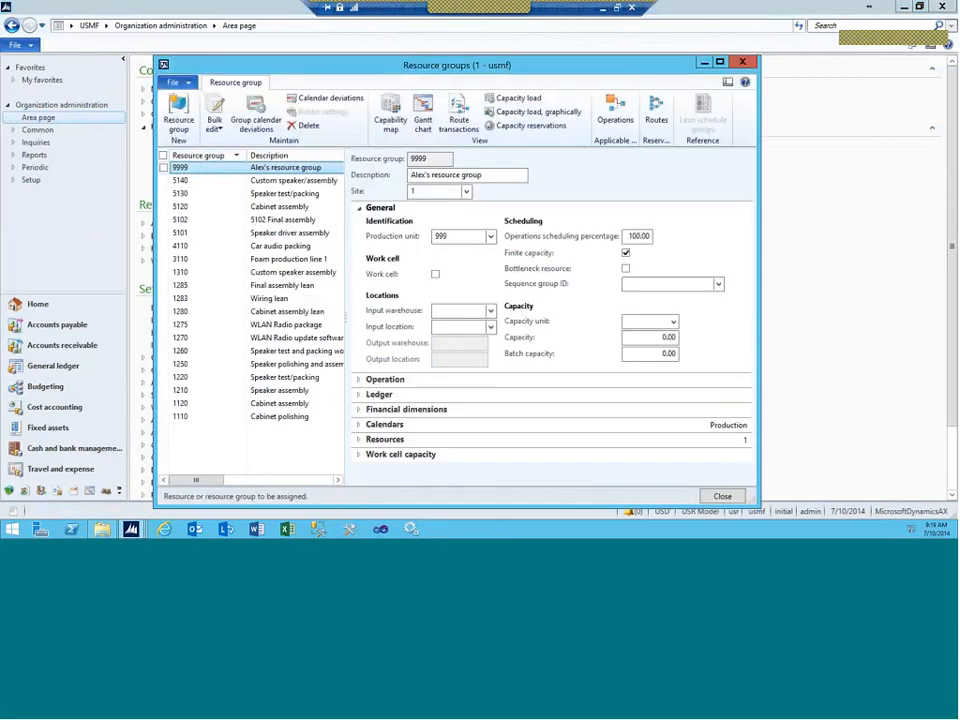
# Step: View the details of production unit 999, then close the Production units form
pyautogui.rightClick(440, 236)
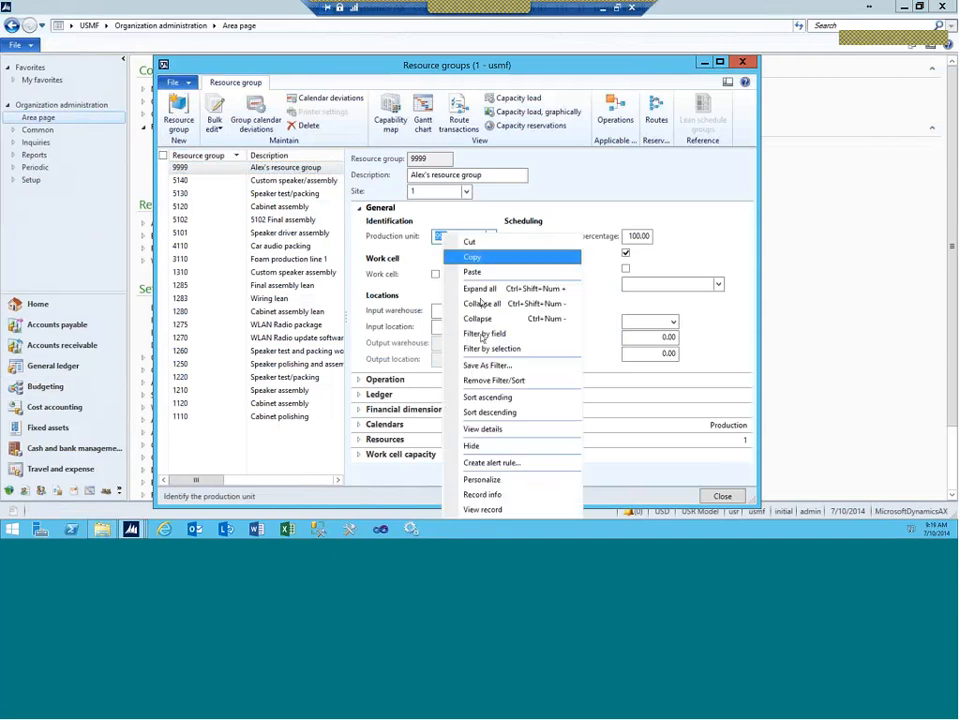
pyautogui.click(472, 429)
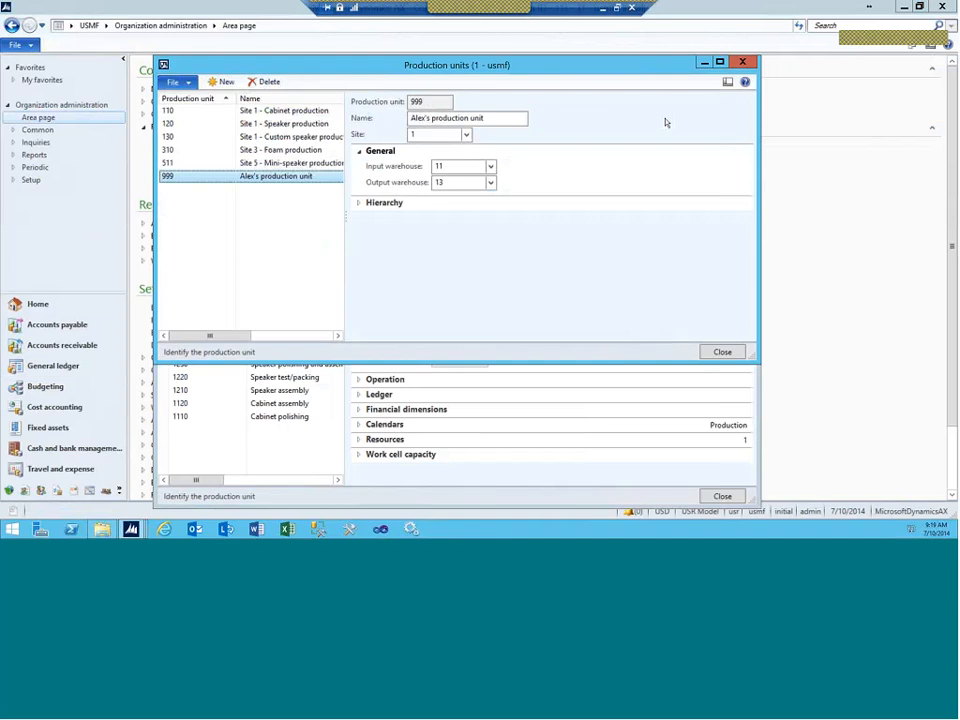
pyautogui.click(747, 63)
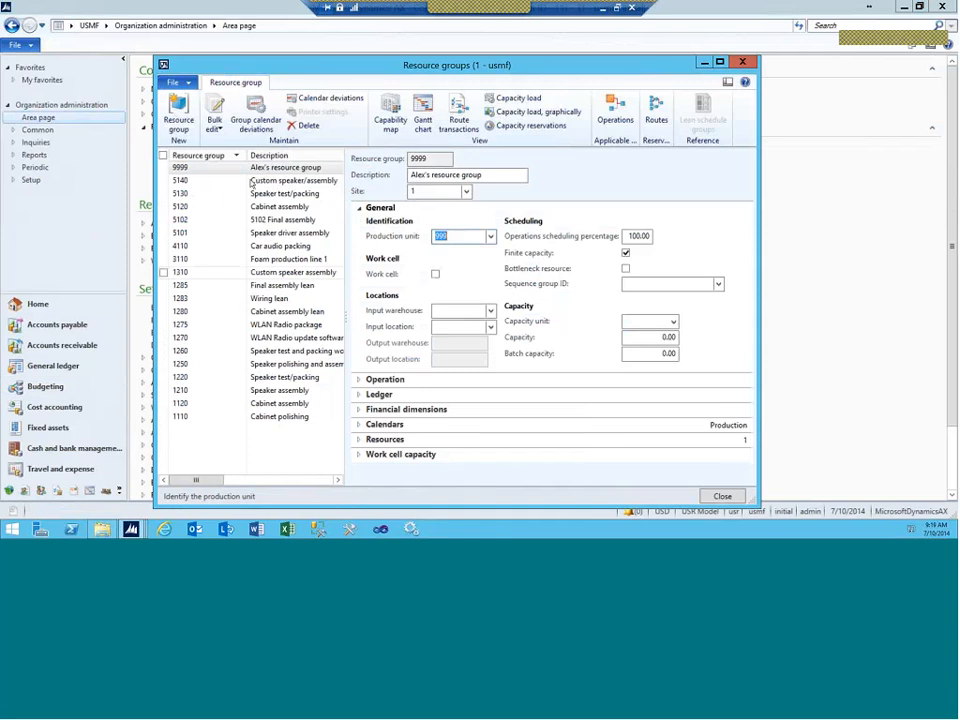
# Step: Expand group 9999's Resources and briefly view resource A9999's details
pyautogui.click(373, 439)
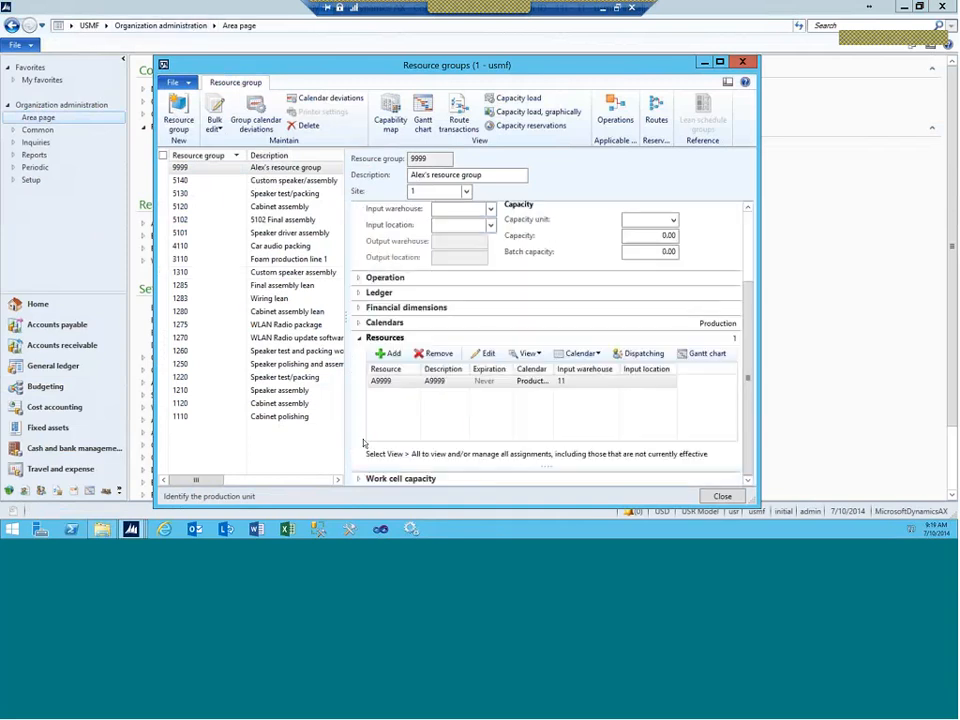
pyautogui.click(386, 381)
pyautogui.rightClick(386, 381)
pyautogui.click(430, 296)
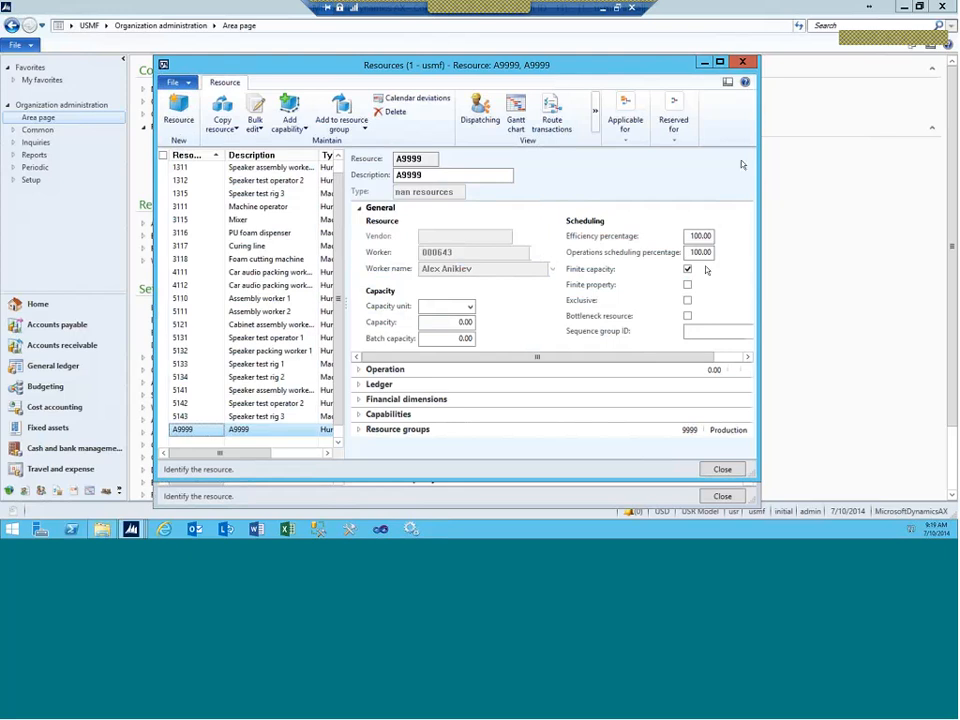
pyautogui.click(742, 62)
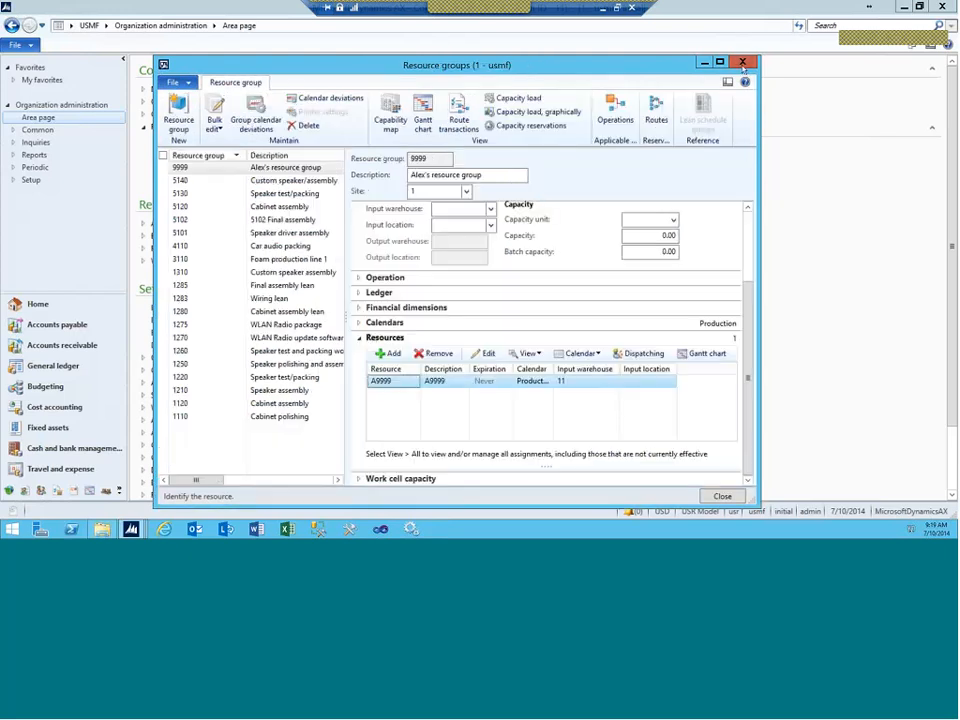
# Step: Check the group's Production calendar in the working time calendars, then close it
pyautogui.click(385, 322)
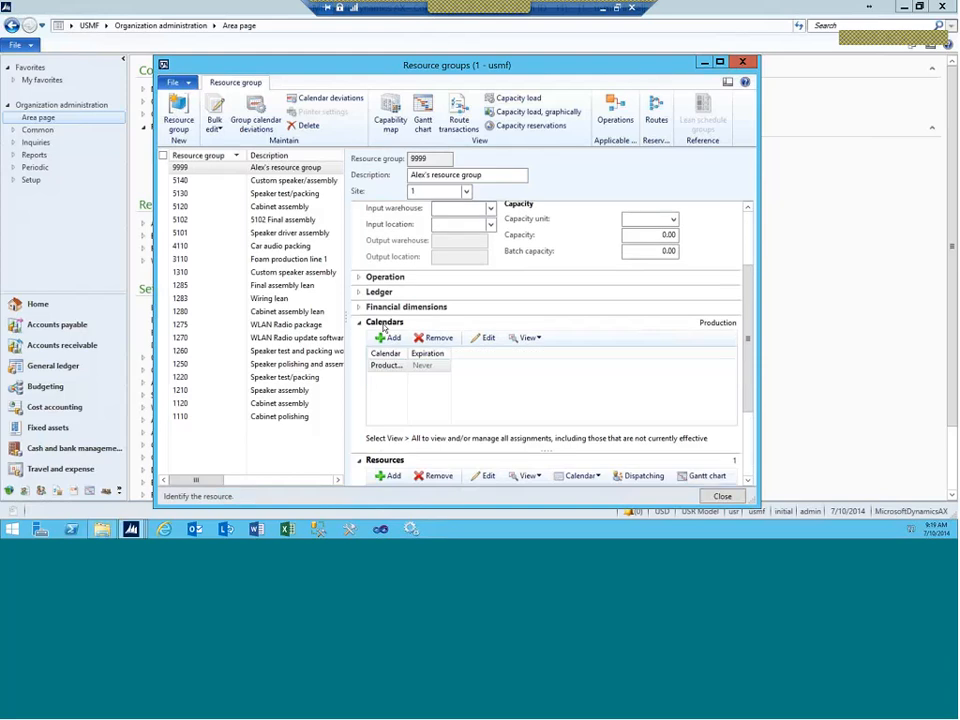
pyautogui.moveTo(403, 351); pyautogui.dragTo(427, 351)
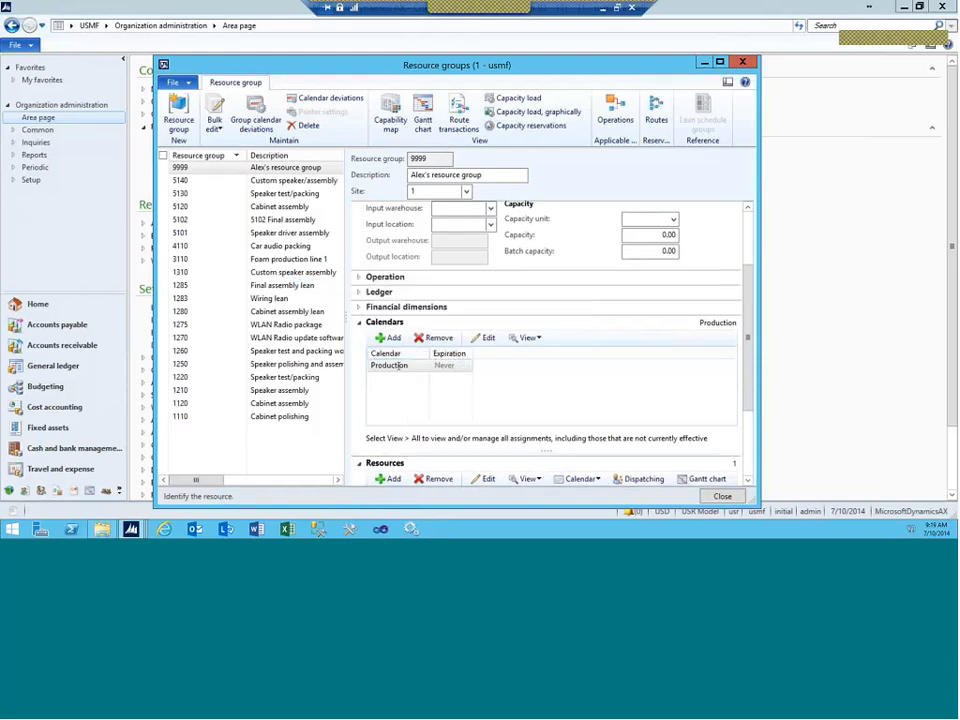
pyautogui.rightClick(398, 367)
pyautogui.click(441, 277)
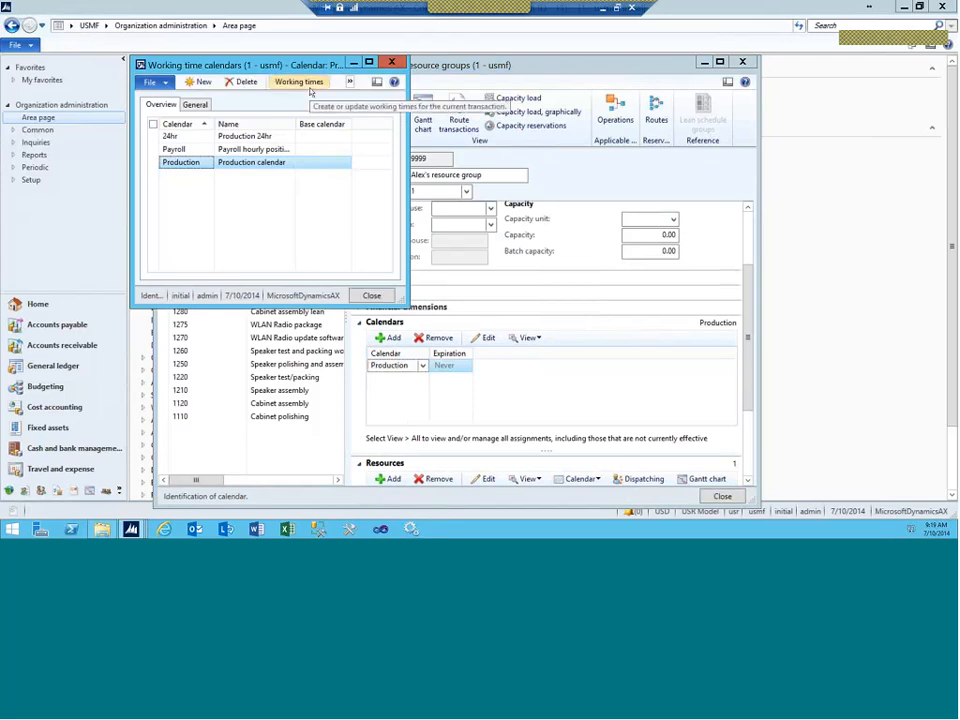
pyautogui.click(392, 63)
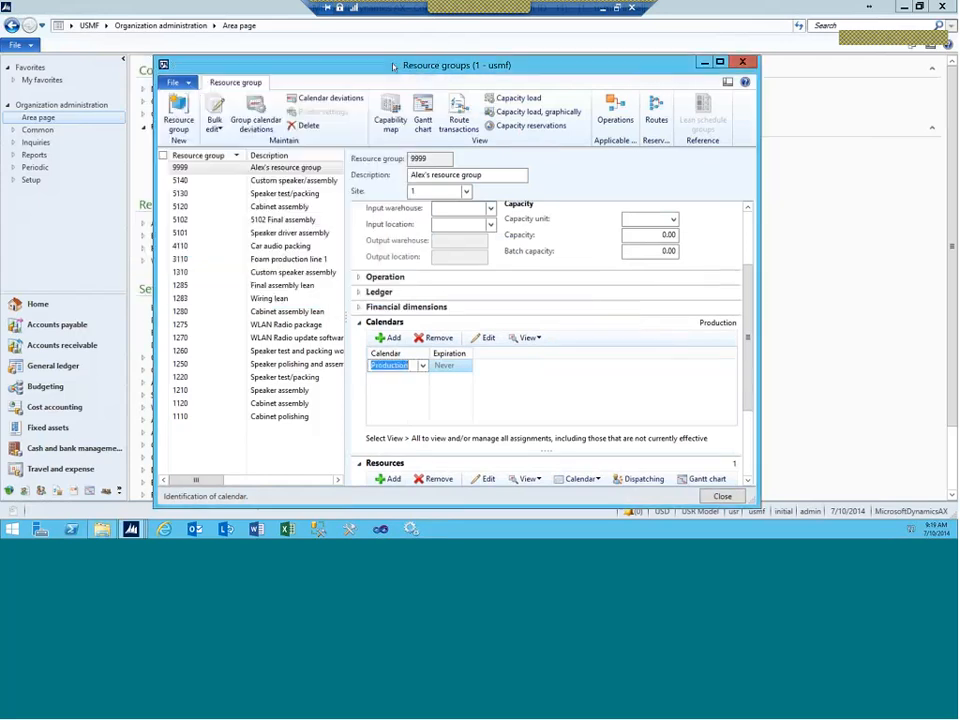
# Step: Open the details form of resource A9999
pyautogui.click(165, 65)
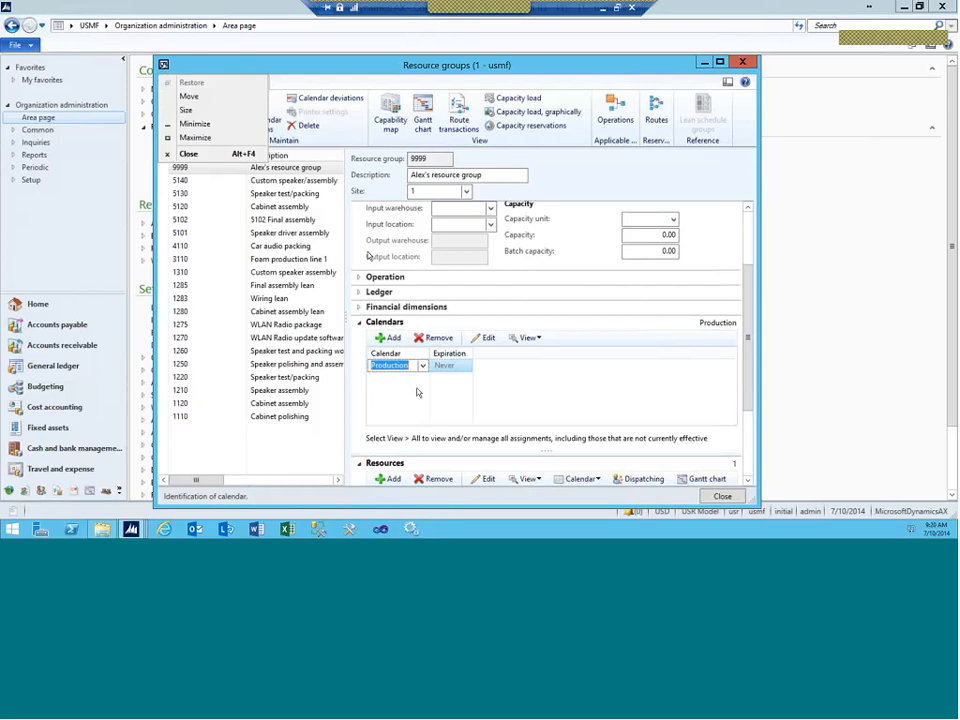
pyautogui.click(402, 417)
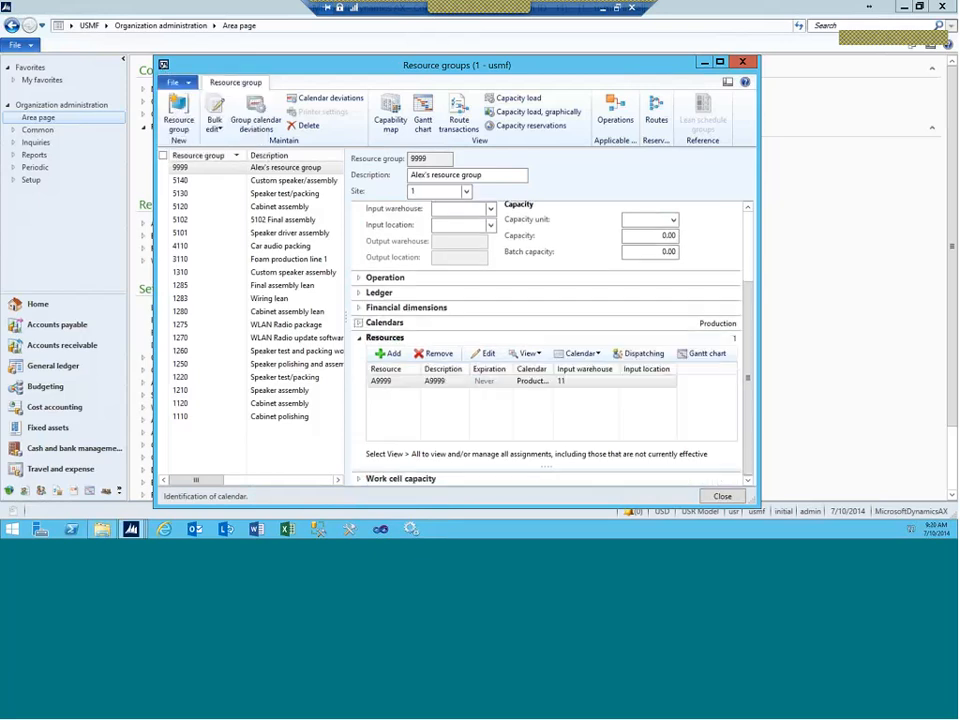
pyautogui.rightClick(388, 389)
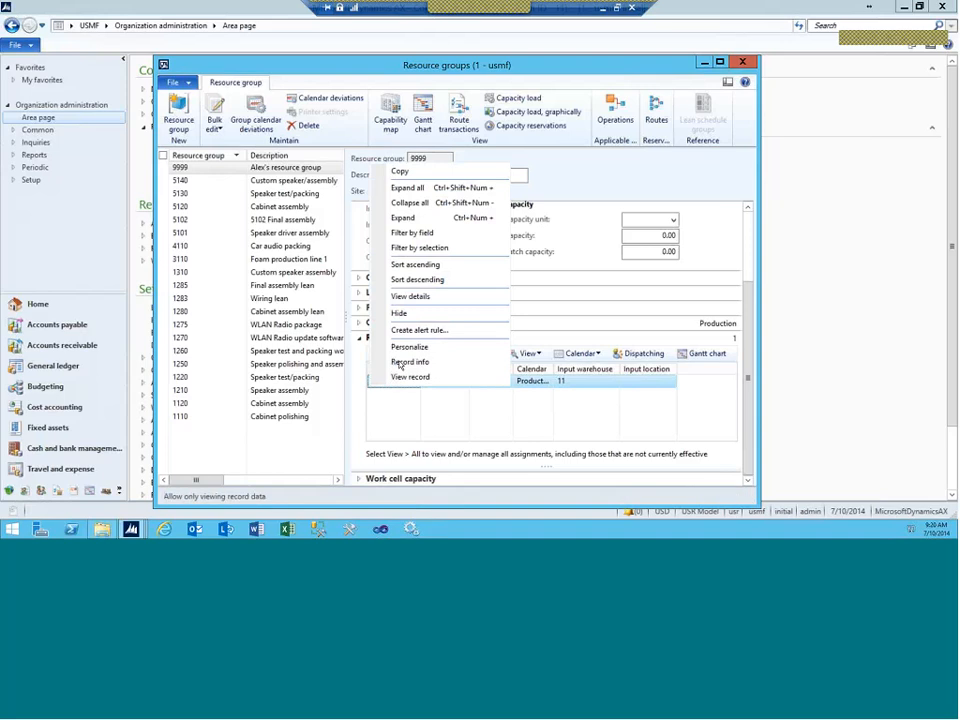
pyautogui.click(412, 296)
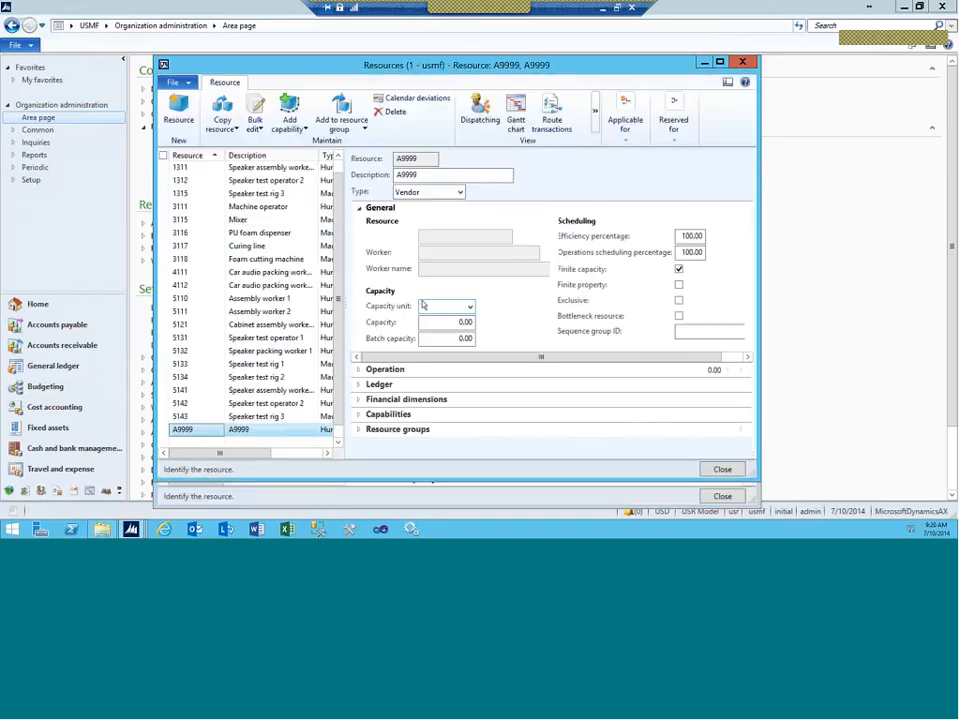
pyautogui.click(595, 112)
pyautogui.click(625, 166)
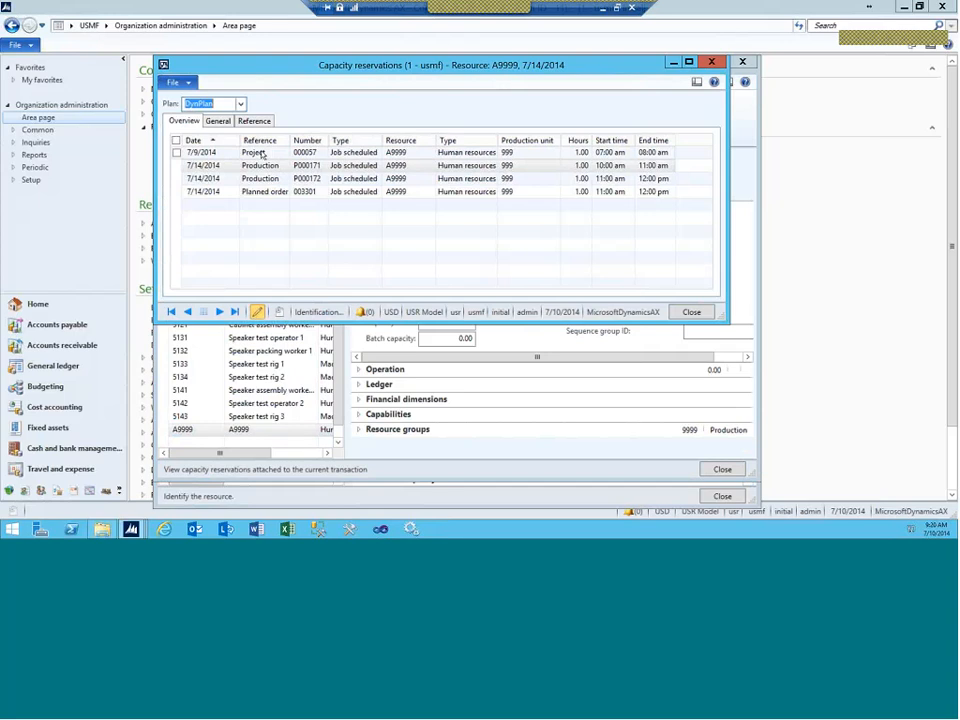
pyautogui.click(262, 153)
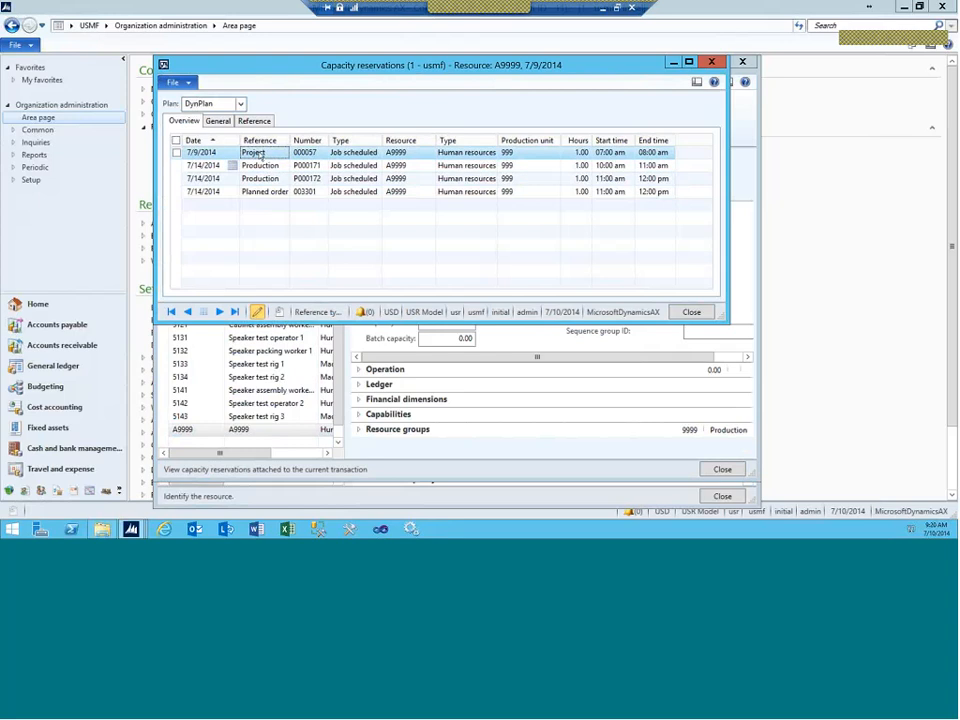
pyautogui.click(260, 165)
pyautogui.click(258, 178)
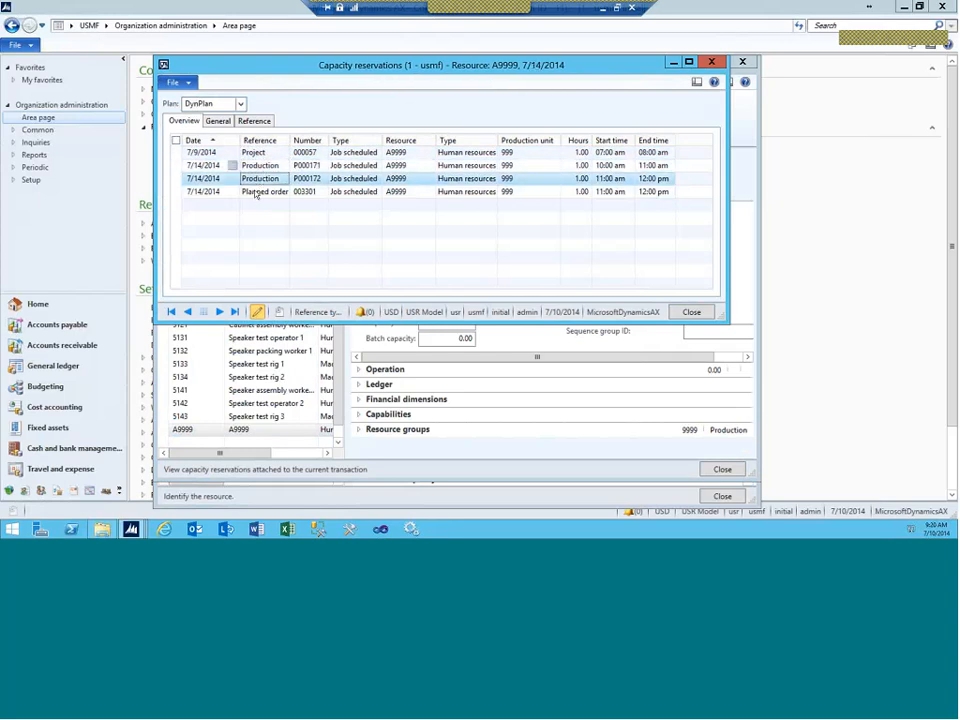
pyautogui.click(255, 192)
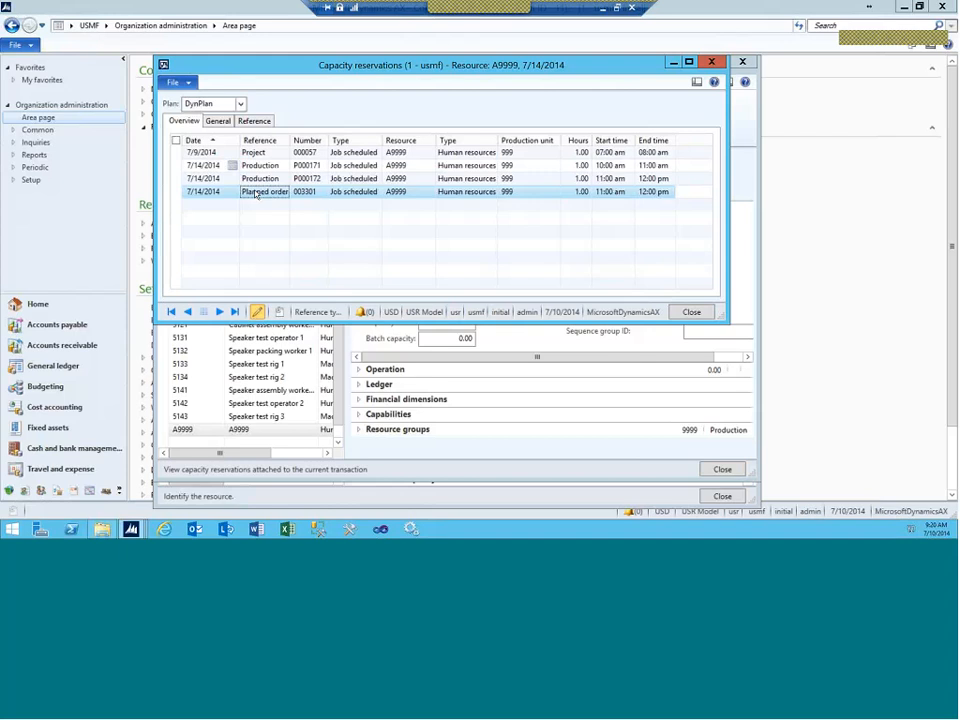
pyautogui.click(711, 63)
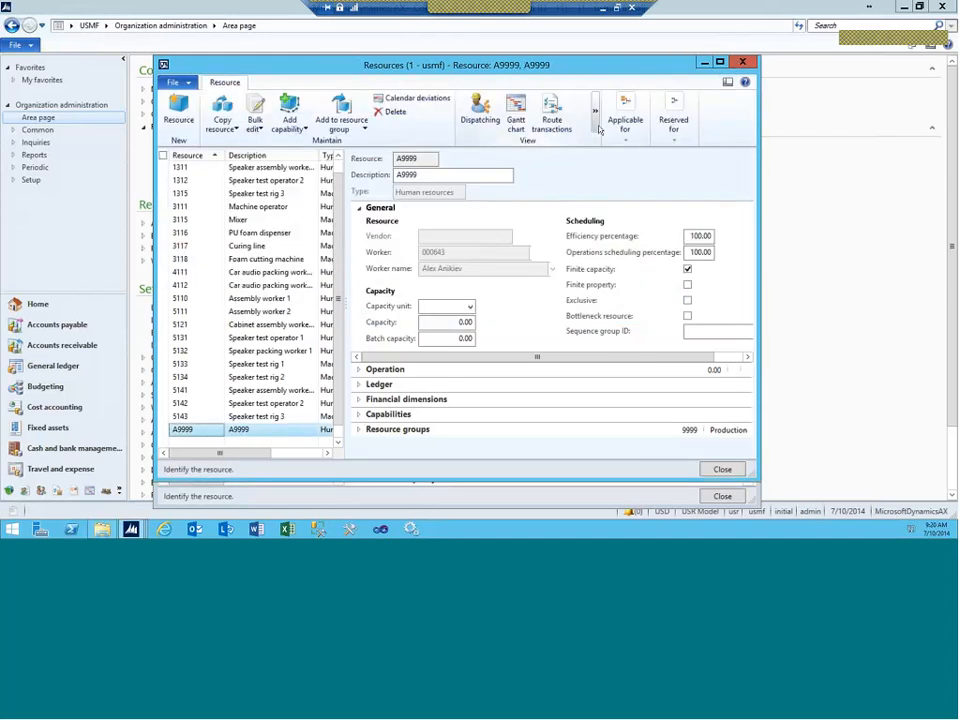
# Step: Open A9999's graphical capacity load and apply the capacity profile to show the 7/14 bars
pyautogui.click(597, 125)
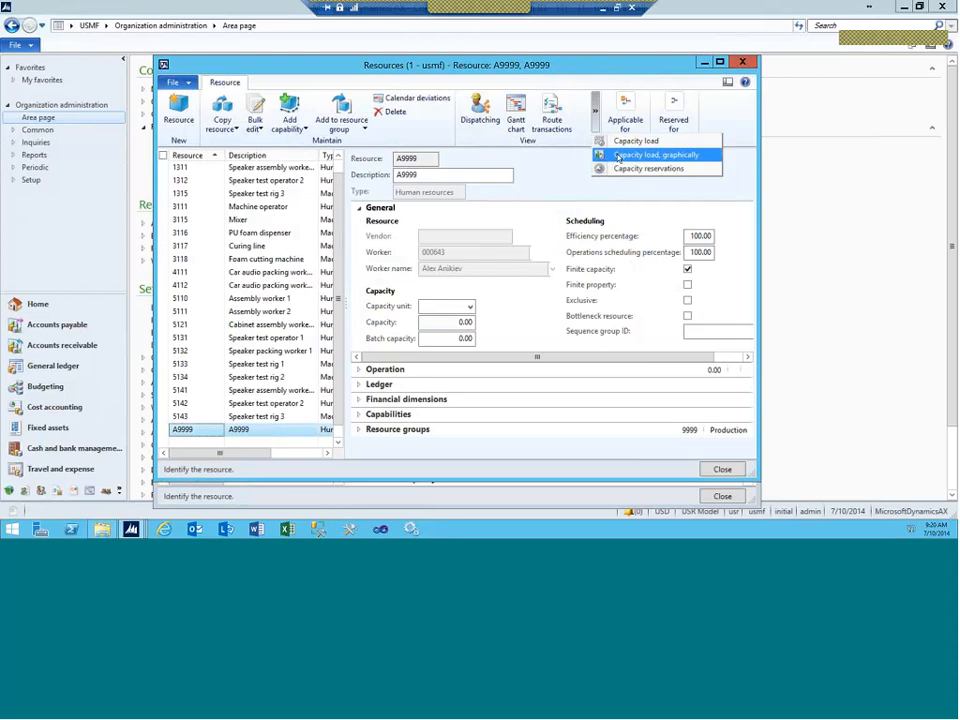
pyautogui.click(617, 156)
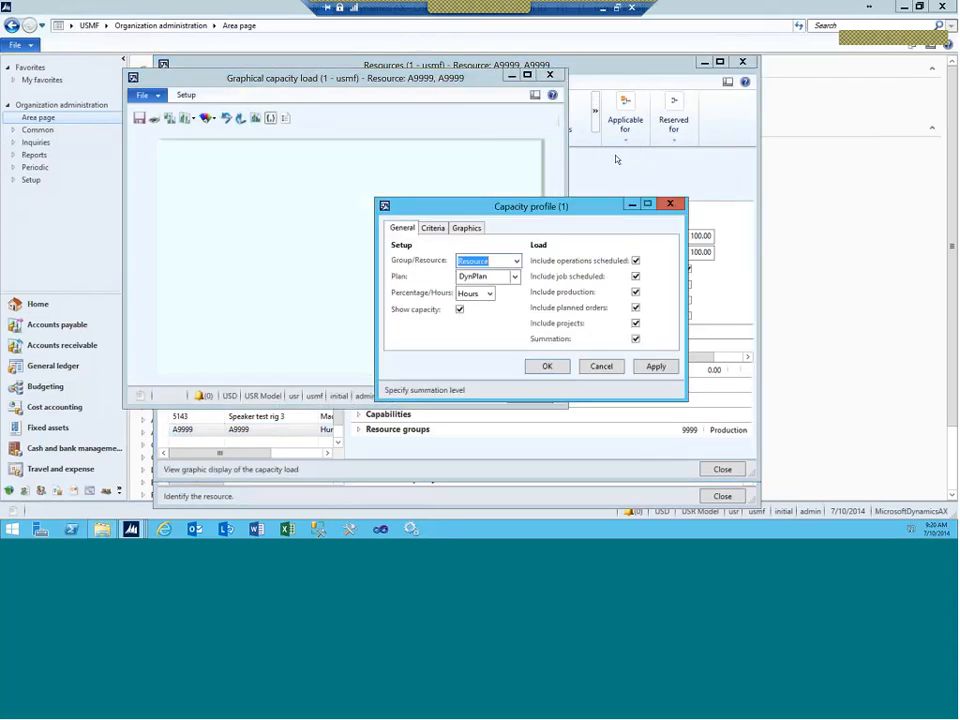
pyautogui.moveTo(479, 210); pyautogui.dragTo(605, 154)
pyautogui.click(510, 325)
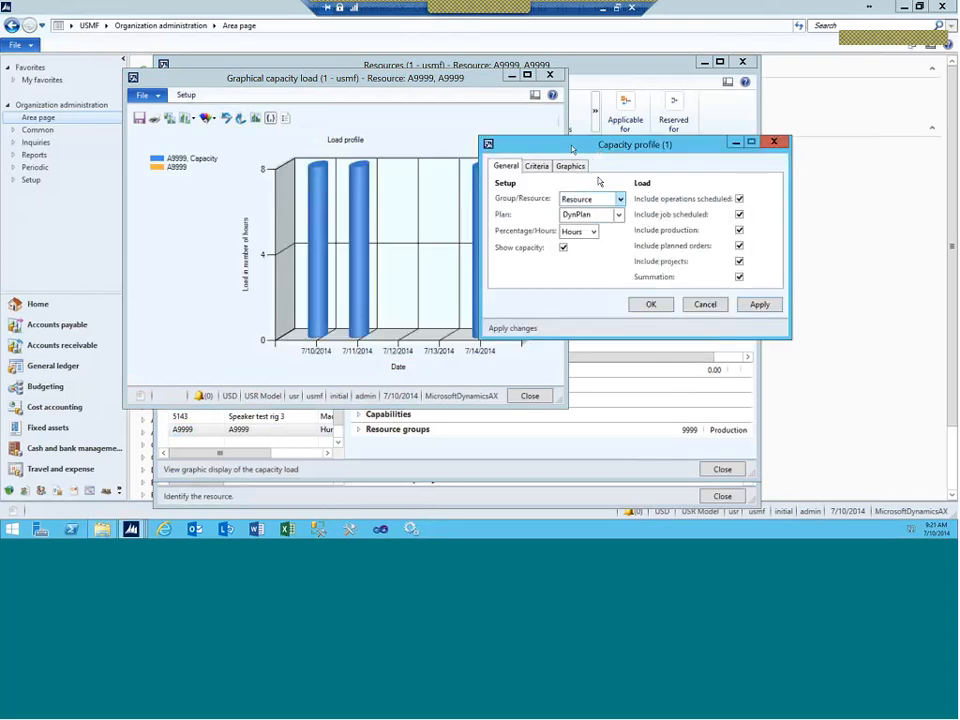
pyautogui.moveTo(662, 152); pyautogui.dragTo(622, 146)
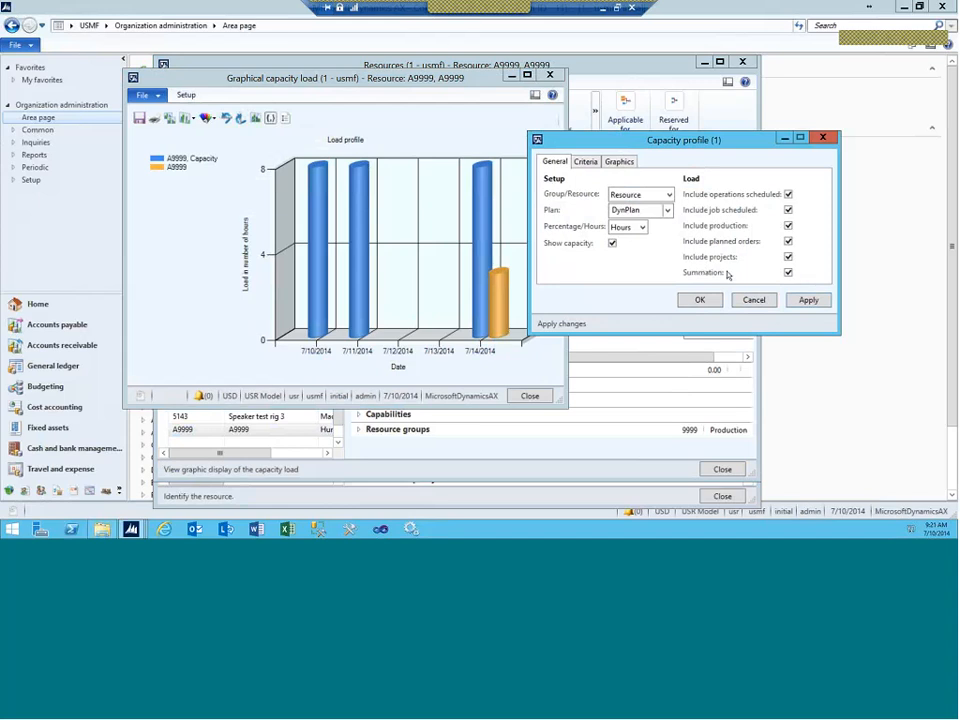
pyautogui.moveTo(700, 140); pyautogui.dragTo(566, 129)
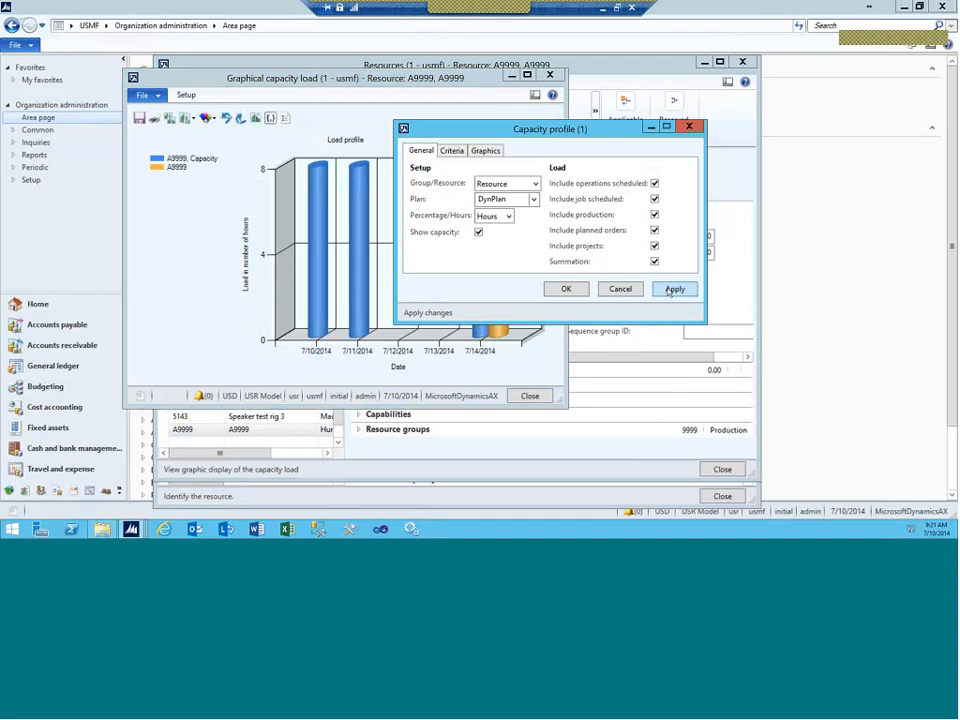
# Step: Review the Criteria and Graphics settings, reapply the profile to show about 3 hours on 7/14/2014, and close the chart
pyautogui.click(453, 151)
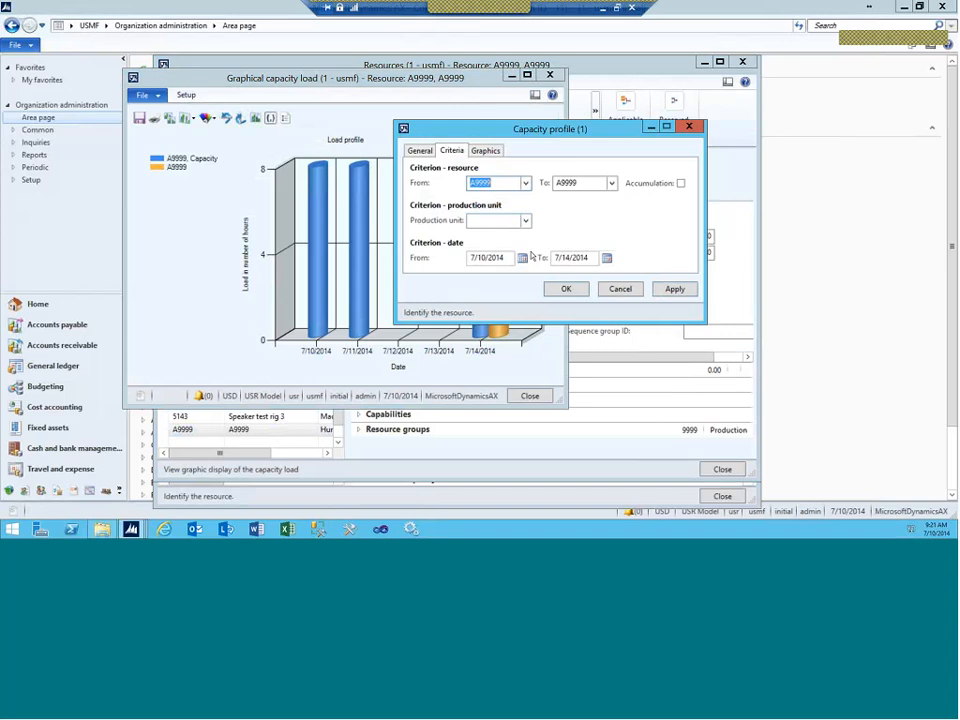
pyautogui.click(486, 152)
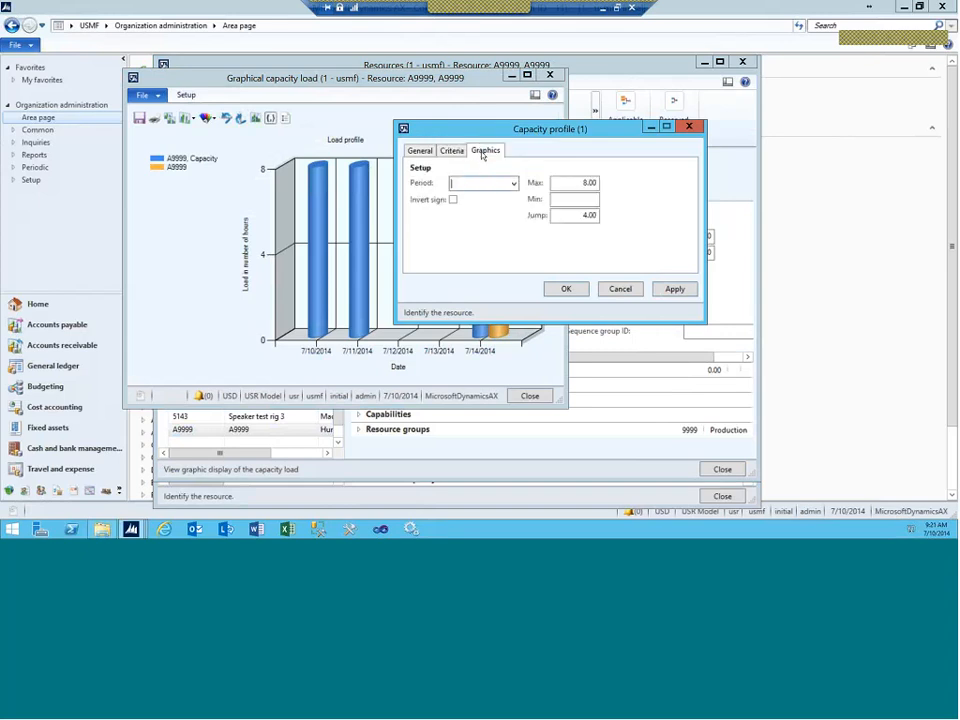
pyautogui.click(420, 150)
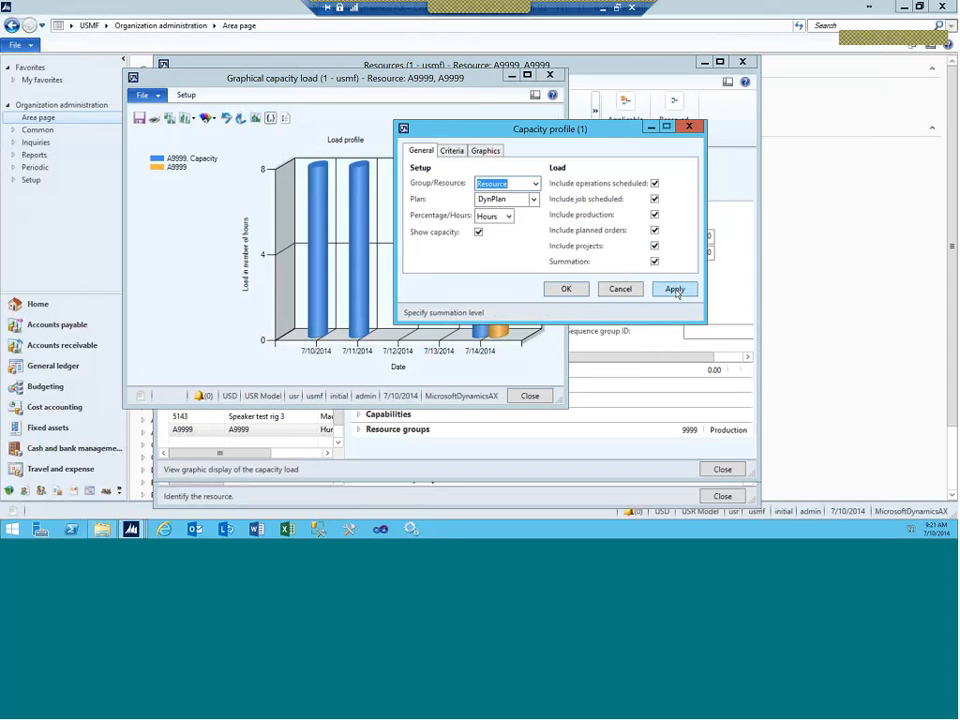
pyautogui.click(566, 288)
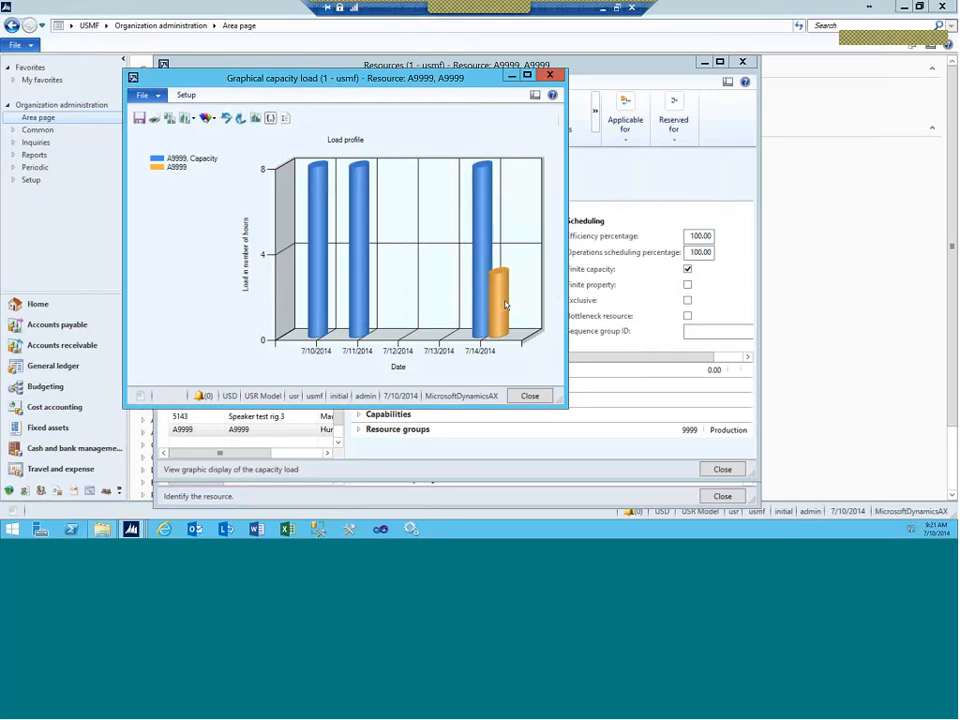
pyautogui.click(550, 76)
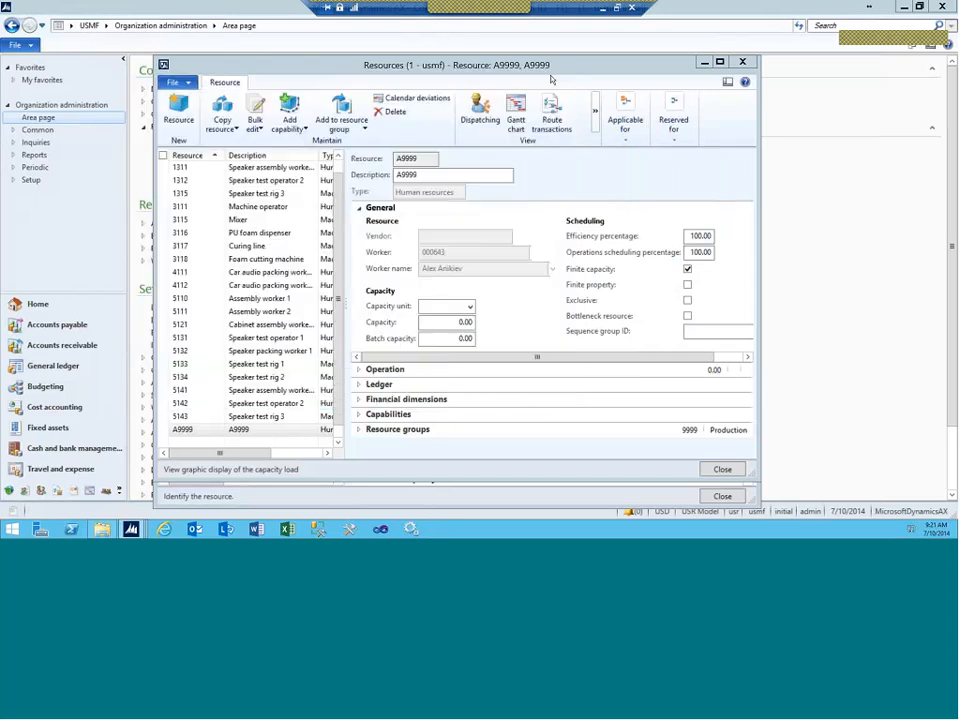
# Step: Close the resource forms and go to Production control's All production orders list
pyautogui.click(743, 63)
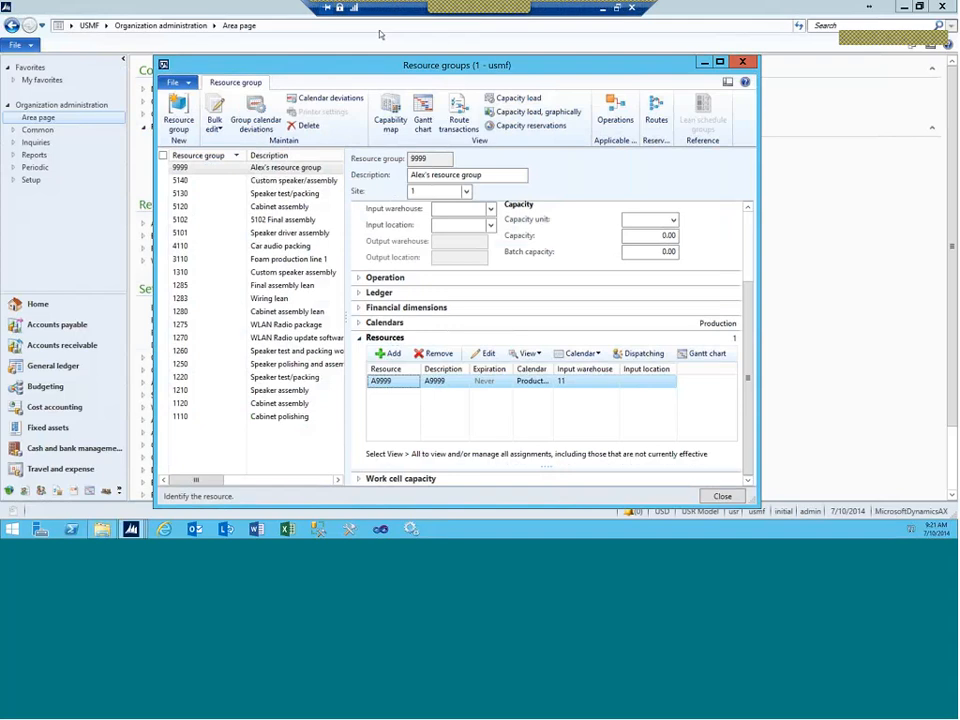
pyautogui.press('Escape')
pyautogui.click(105, 26)
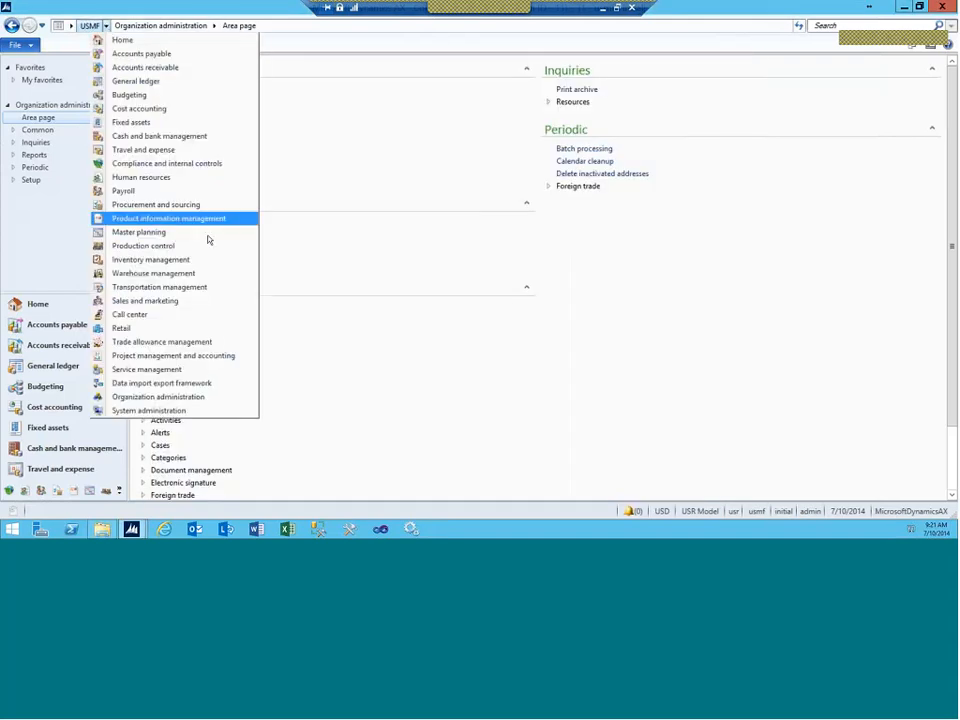
pyautogui.click(145, 246)
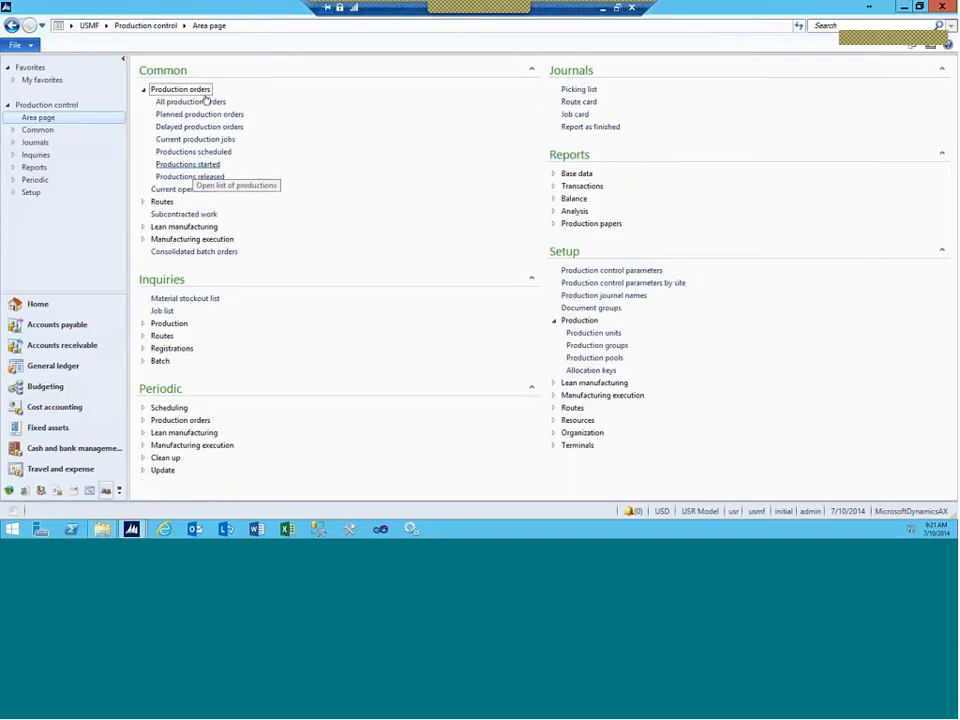
pyautogui.click(190, 103)
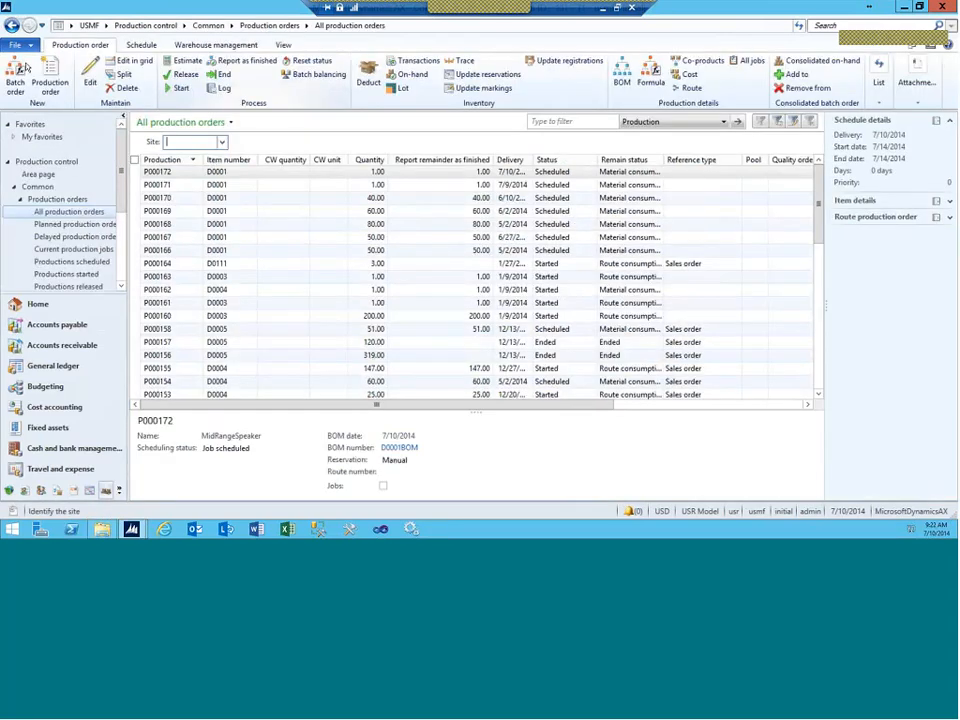
# Step: Create a new production order for item D0001 (MidRangeSpeaker)
pyautogui.click(49, 78)
pyautogui.click(268, 164)
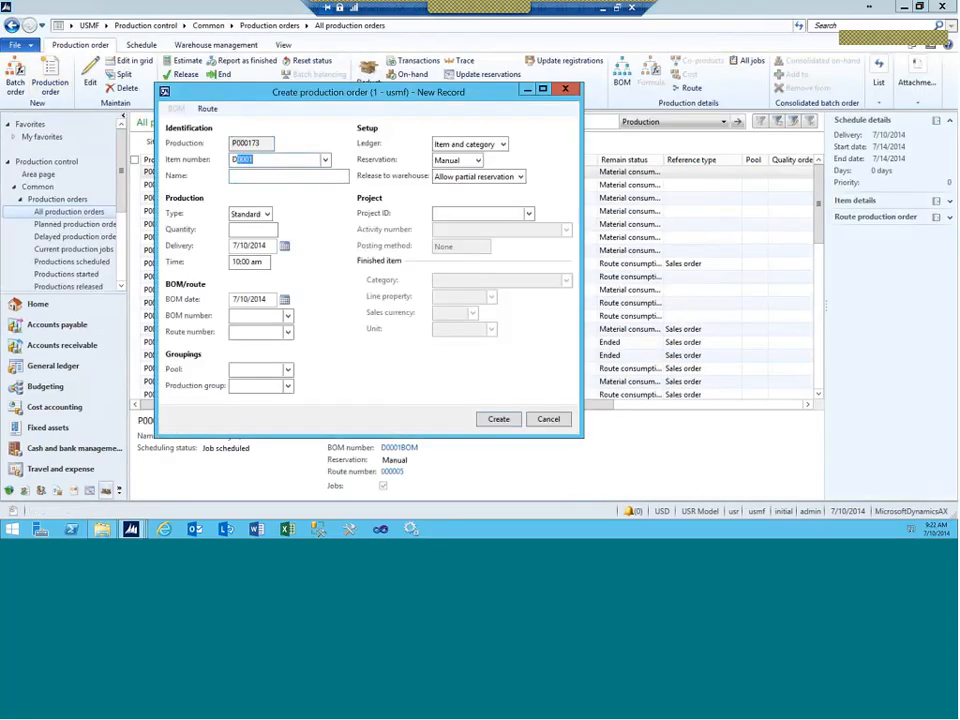
pyautogui.write('D0001')
pyautogui.press('Tab')
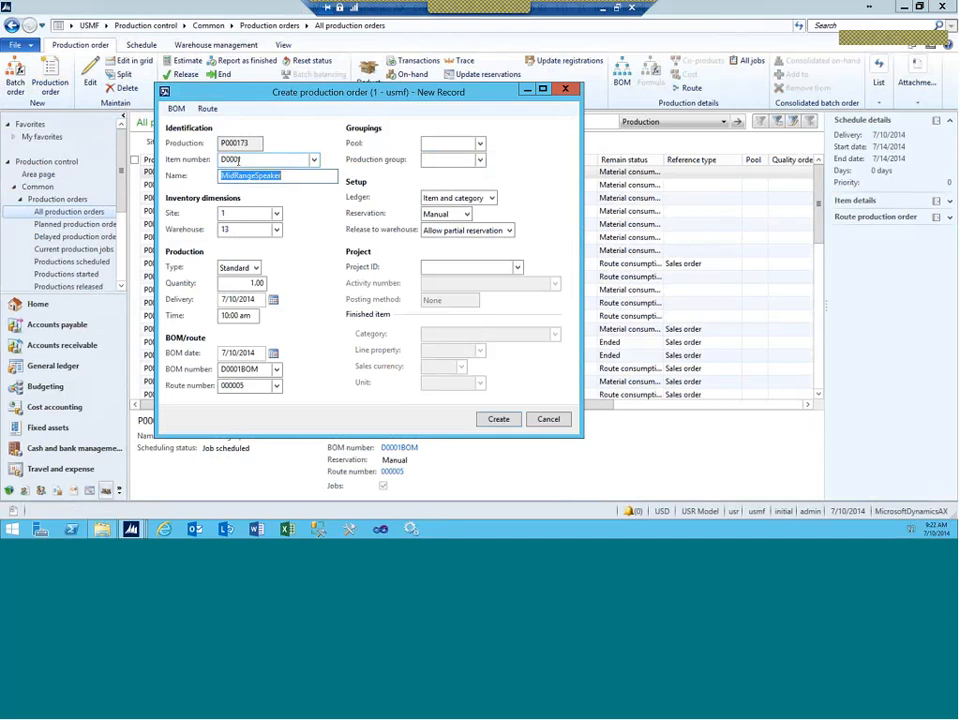
pyautogui.rightClick(256, 163)
pyautogui.click(284, 97)
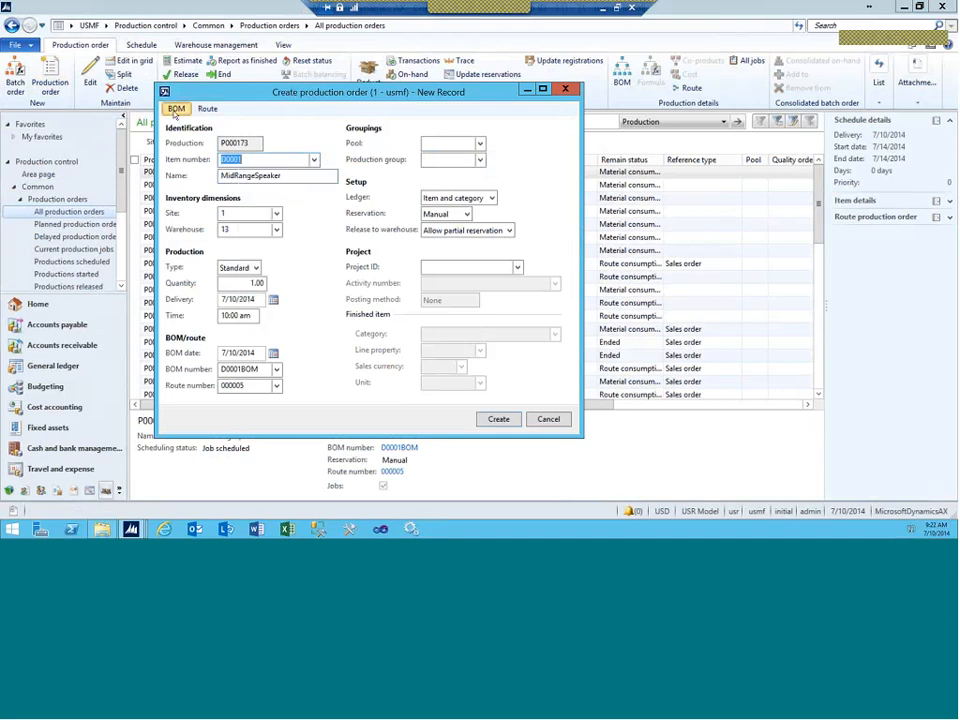
# Step: Review the order's BOM line, a Wiring Harness, then bring up its route 000005
pyautogui.click(176, 109)
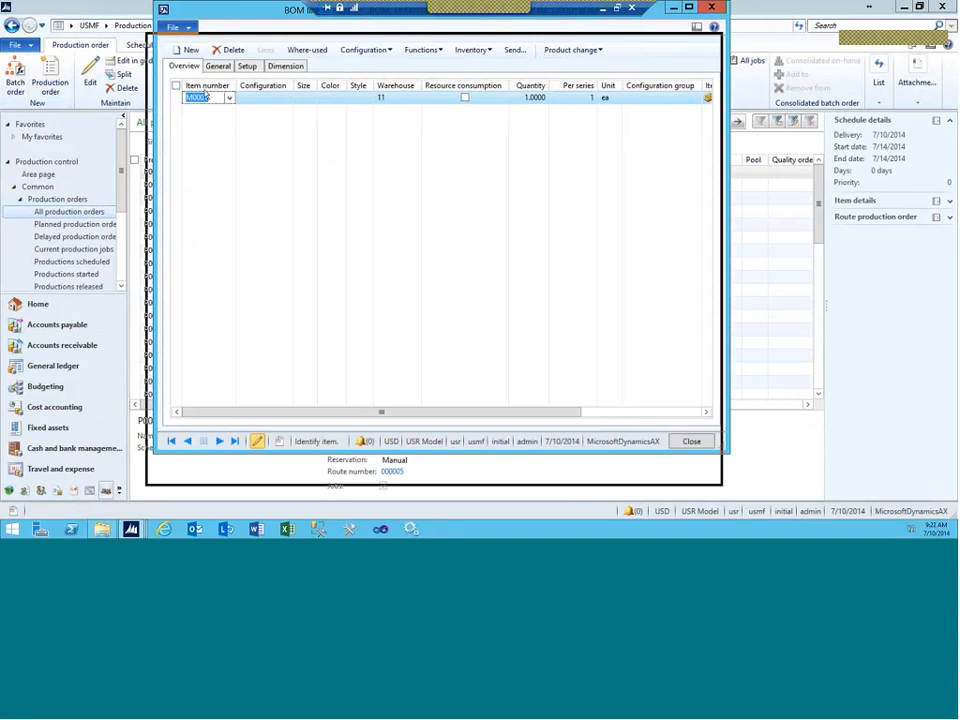
pyautogui.moveTo(205, 90); pyautogui.dragTo(161, 56)
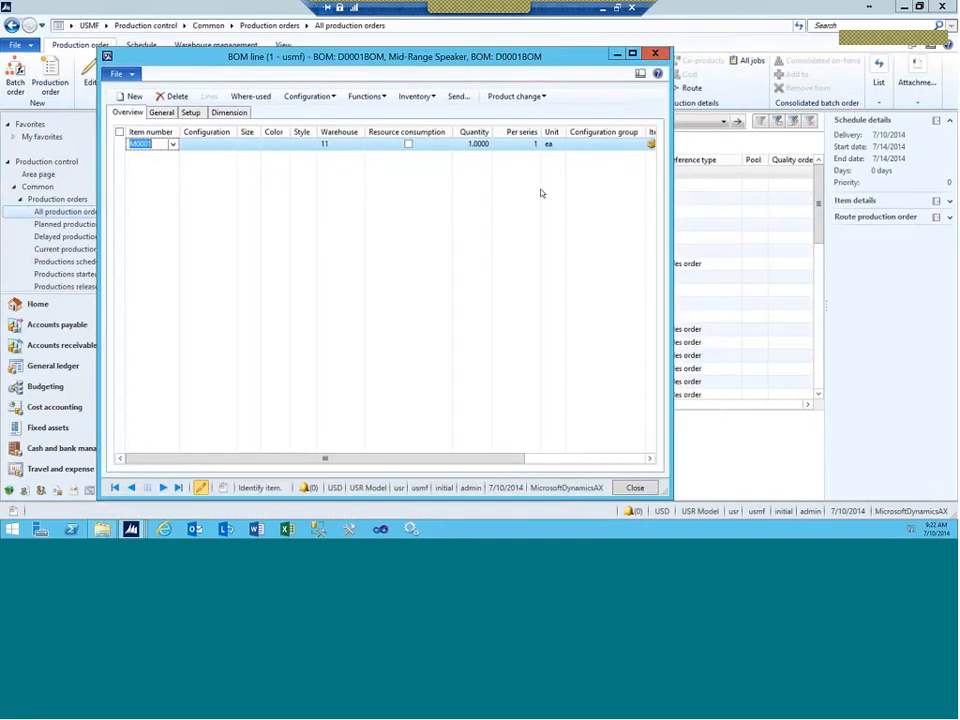
pyautogui.moveTo(670, 194); pyautogui.dragTo(775, 194)
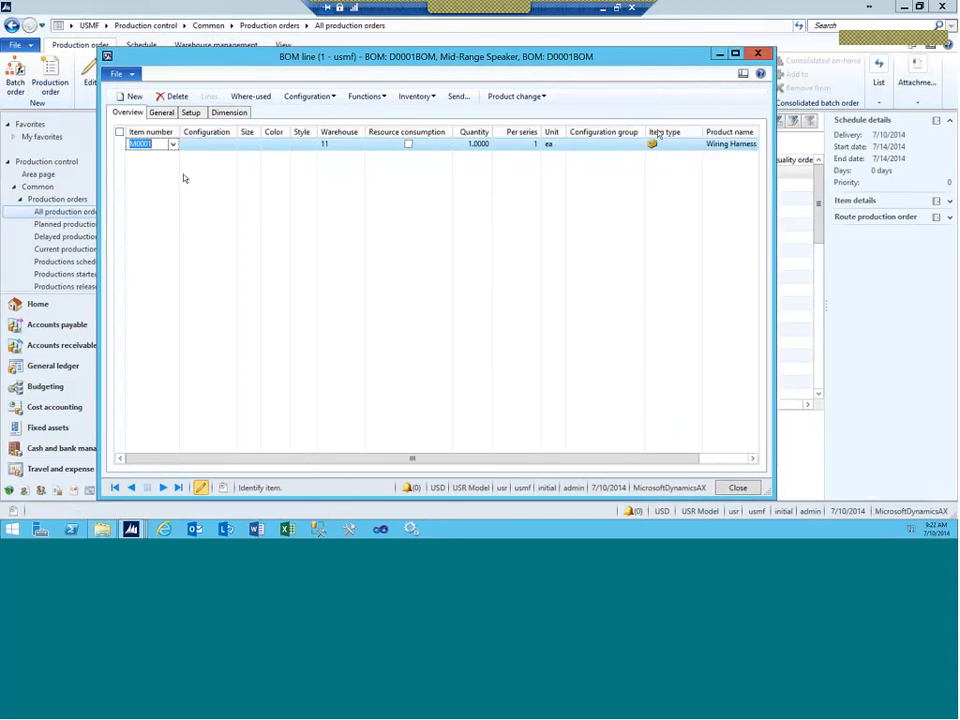
pyautogui.click(757, 54)
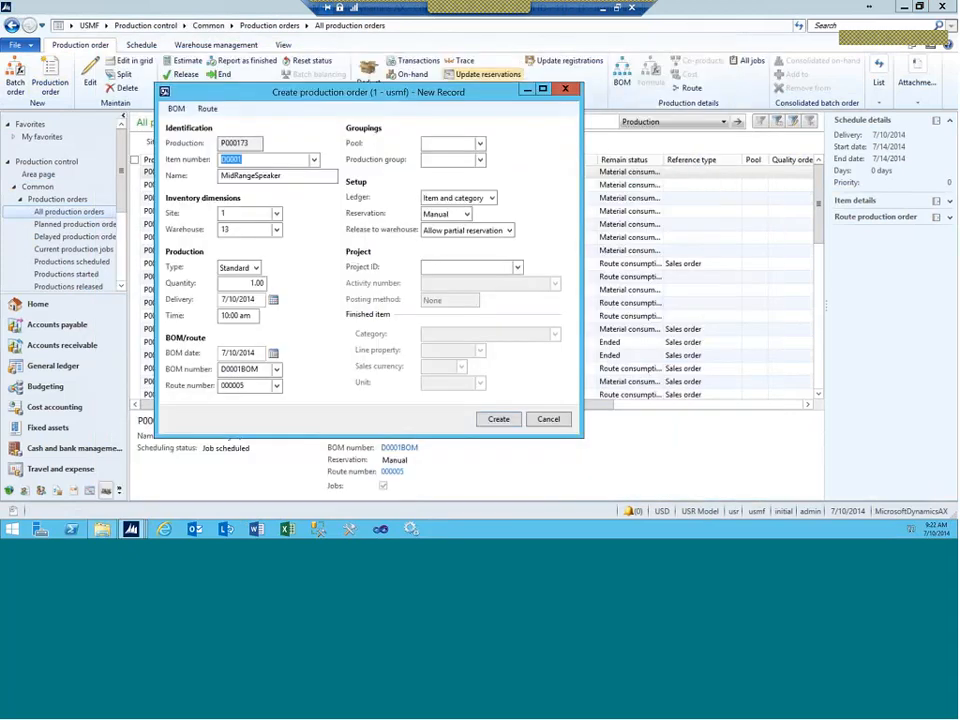
pyautogui.click(207, 108)
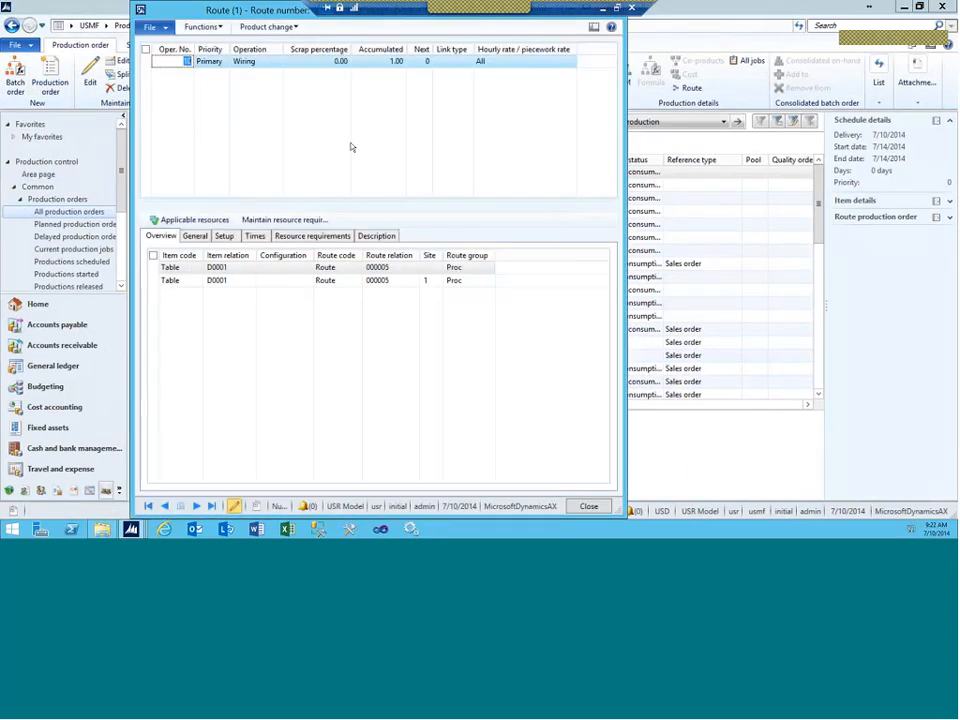
pyautogui.doubleClick(140, 12)
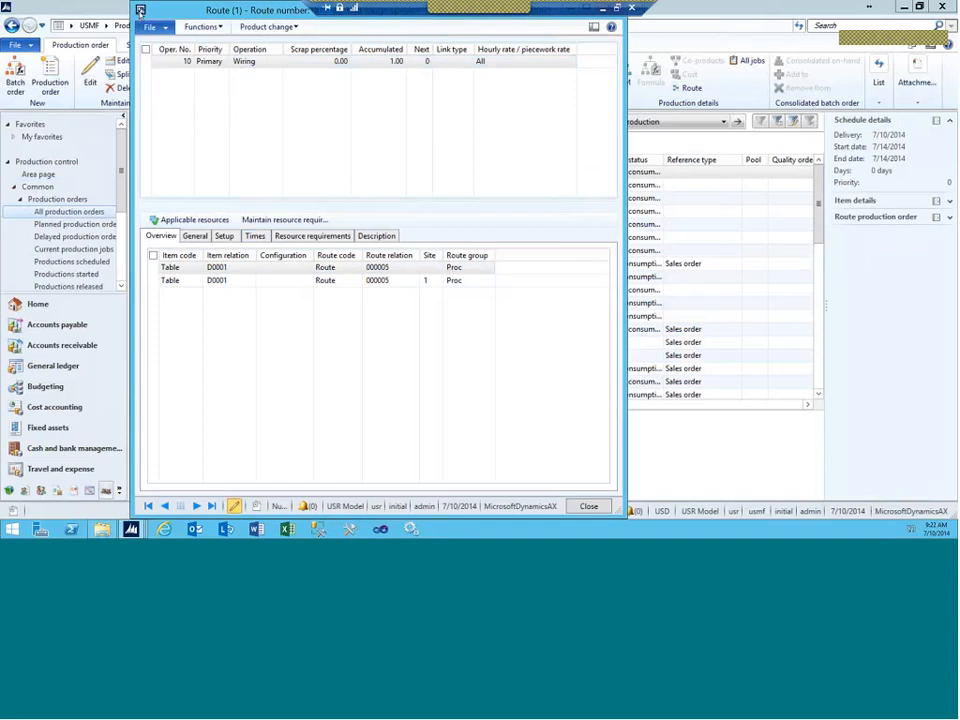
pyautogui.click(207, 108)
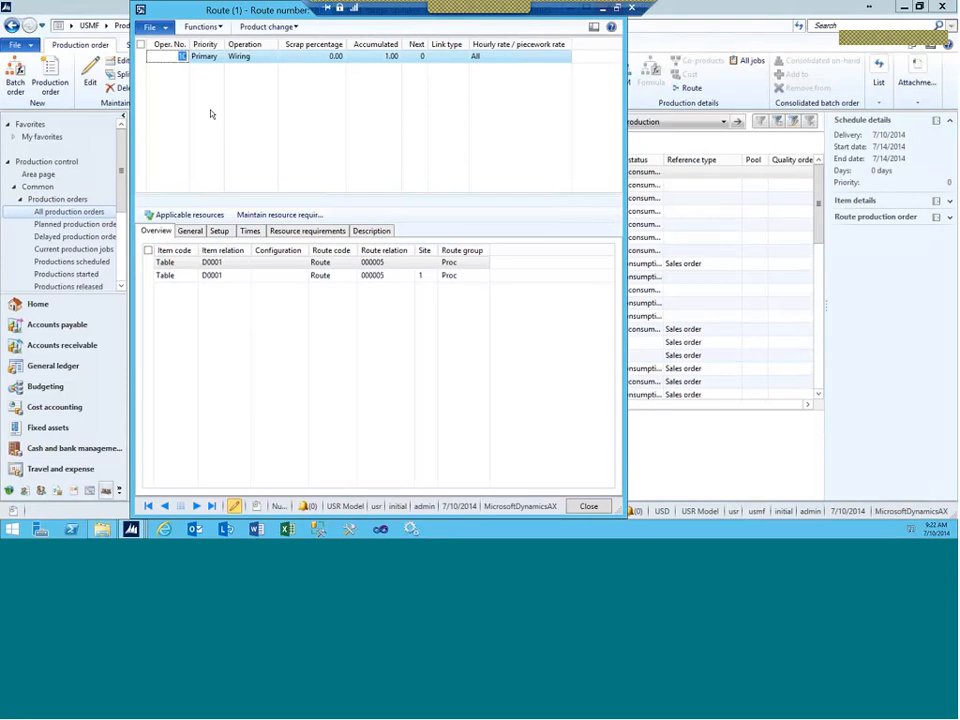
pyautogui.click(300, 231)
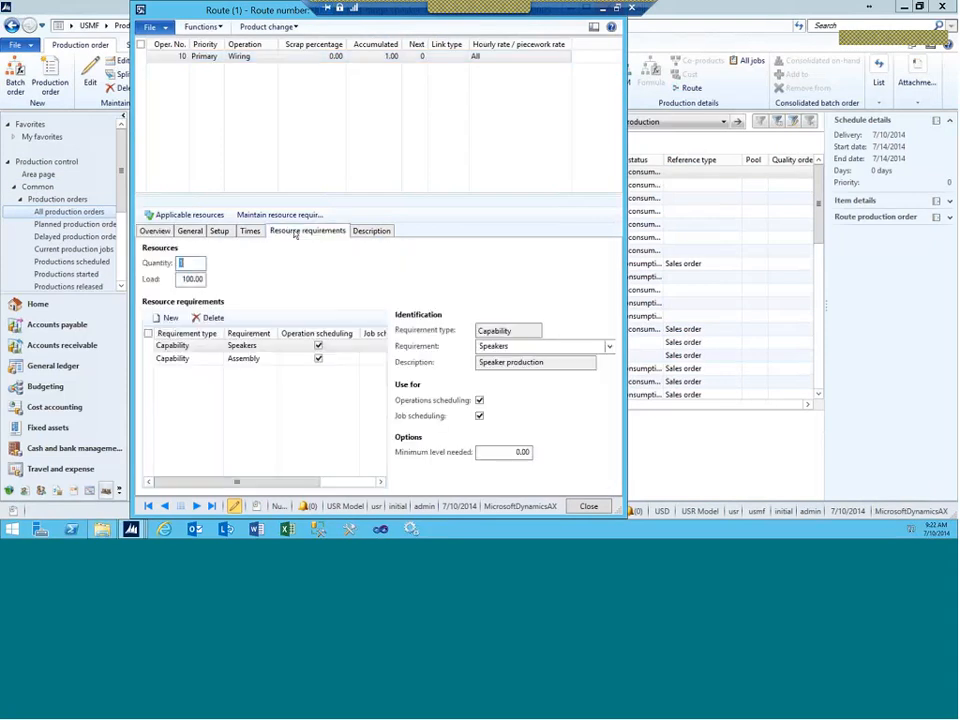
pyautogui.click(156, 231)
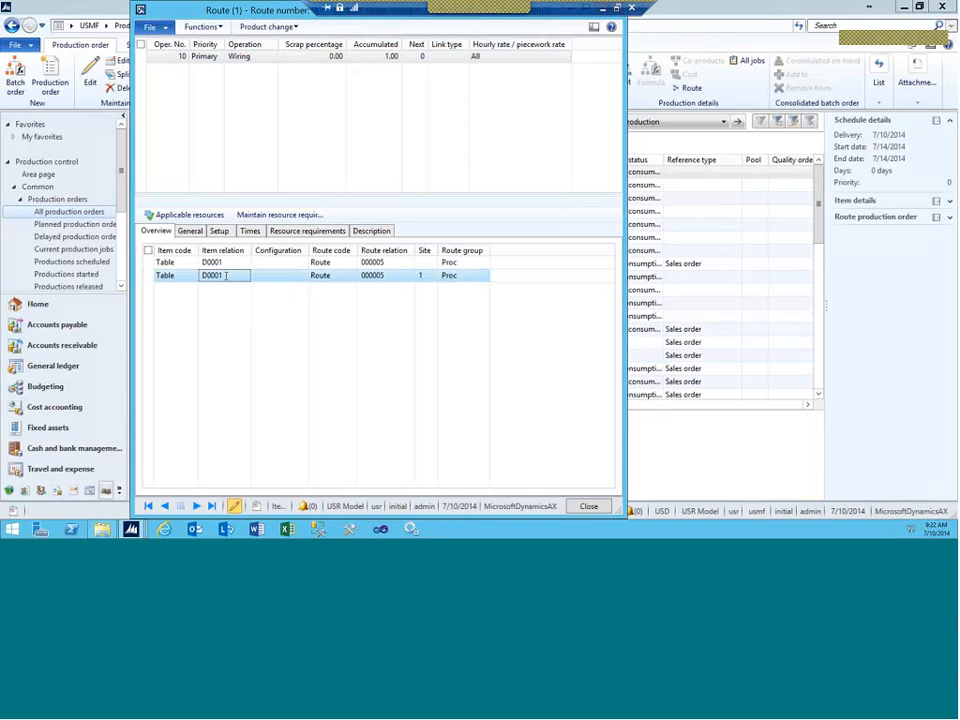
pyautogui.click(316, 232)
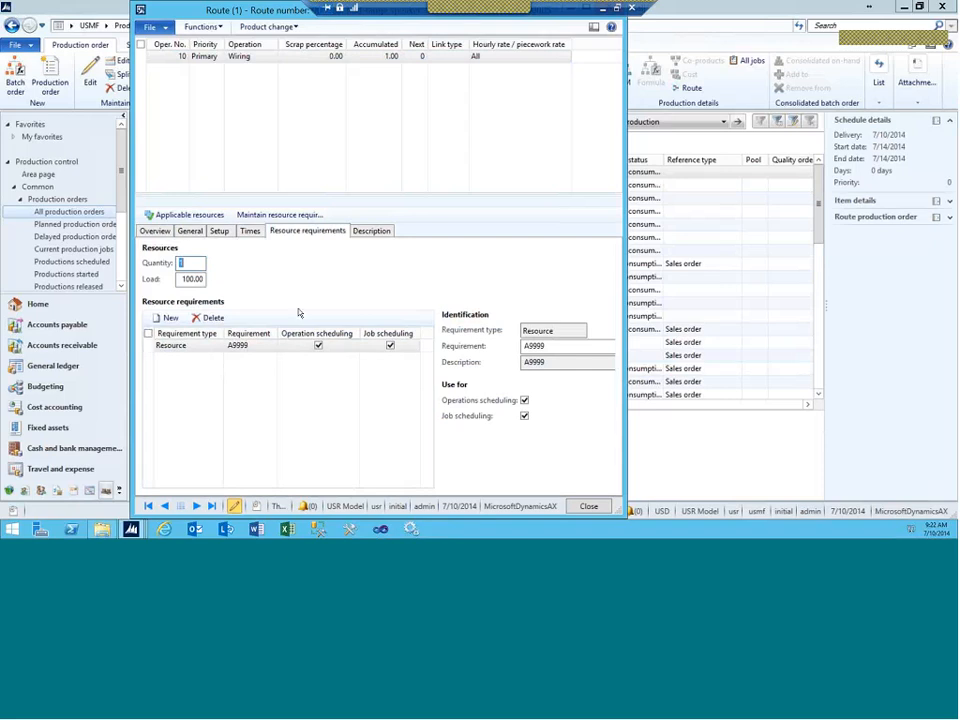
pyautogui.click(250, 232)
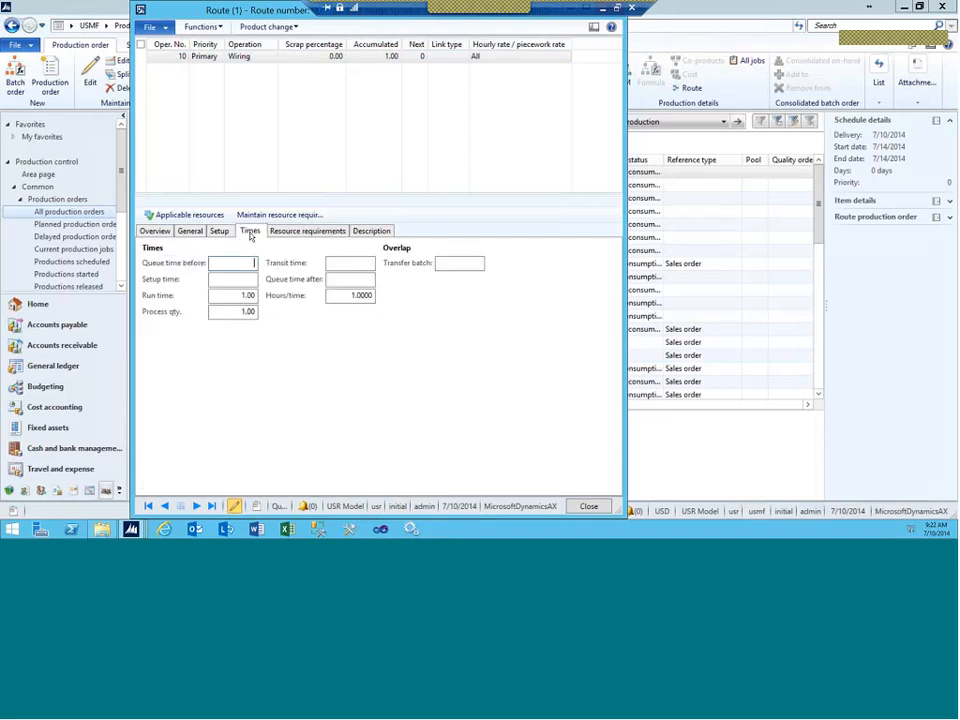
pyautogui.click(219, 232)
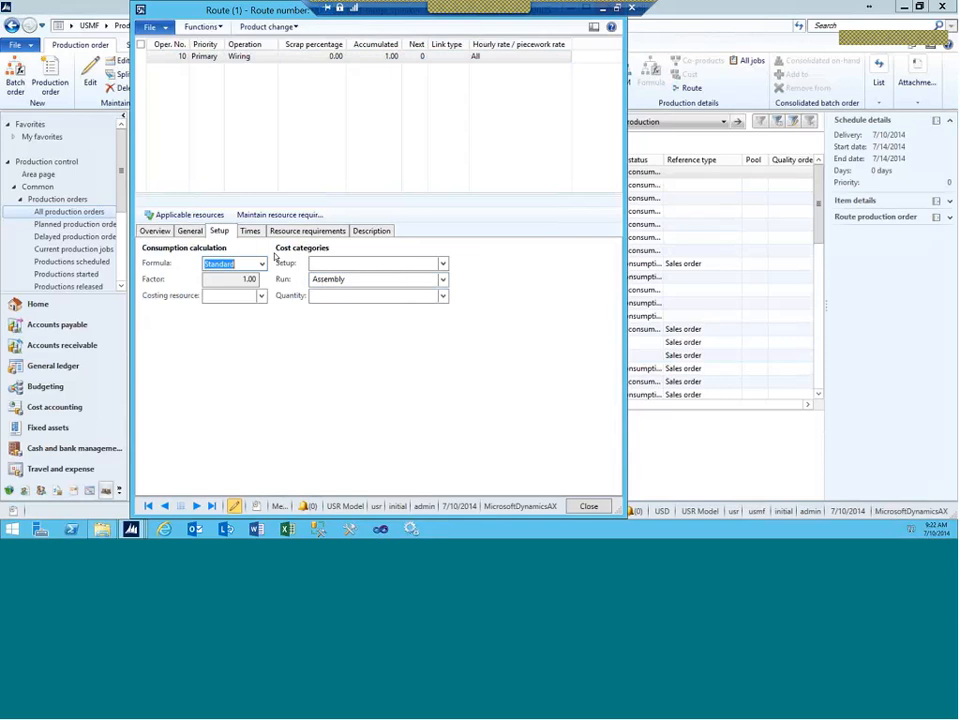
pyautogui.click(190, 231)
pyautogui.click(158, 231)
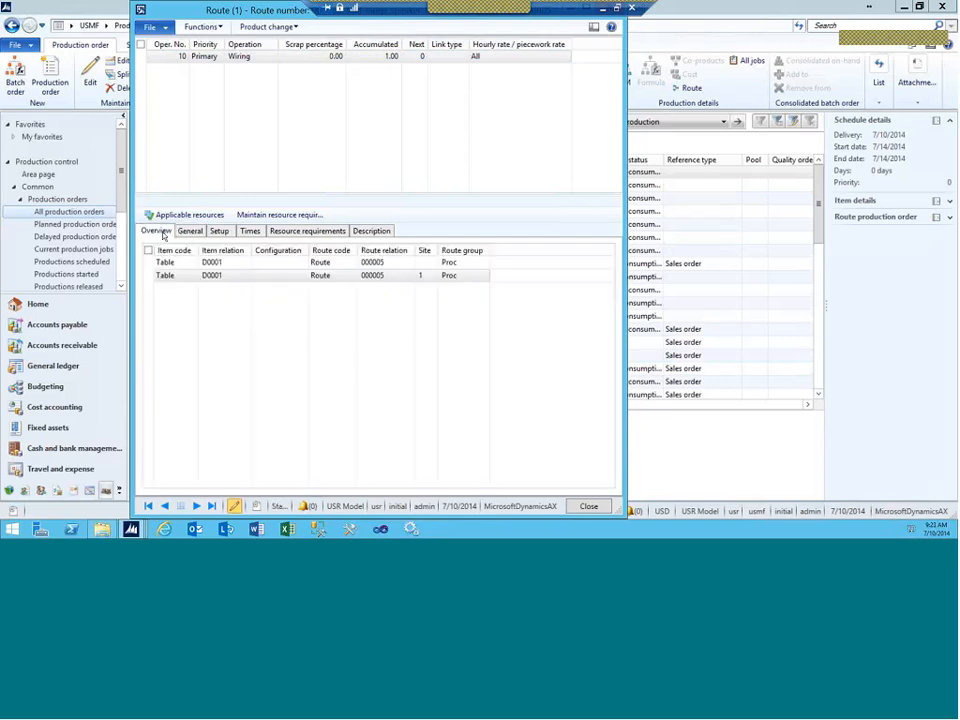
pyautogui.click(50, 78)
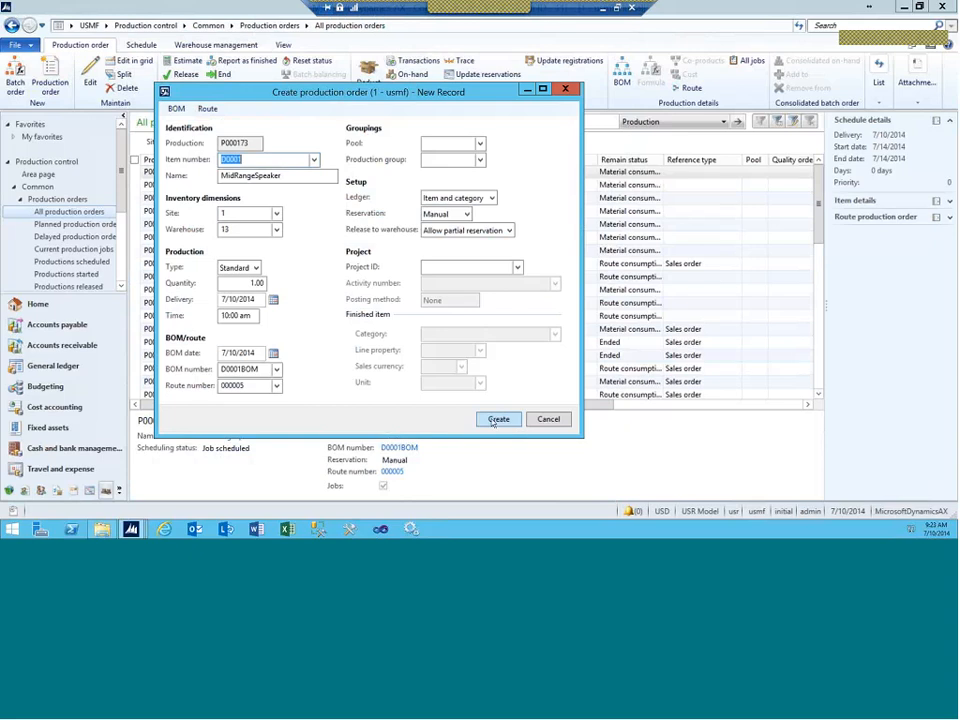
pyautogui.click(493, 421)
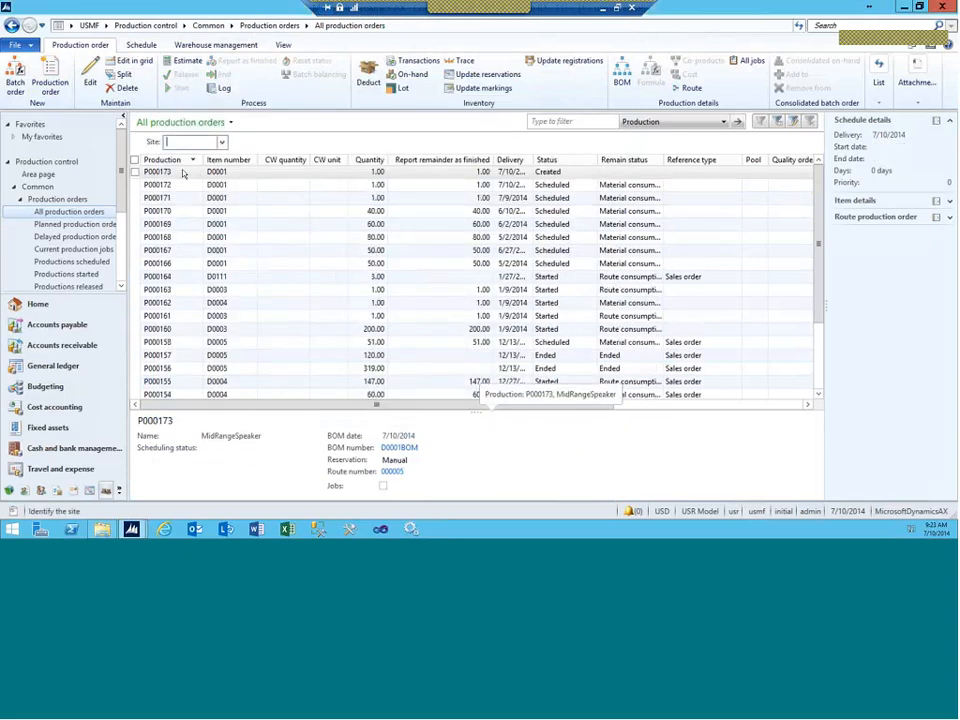
pyautogui.click(183, 174)
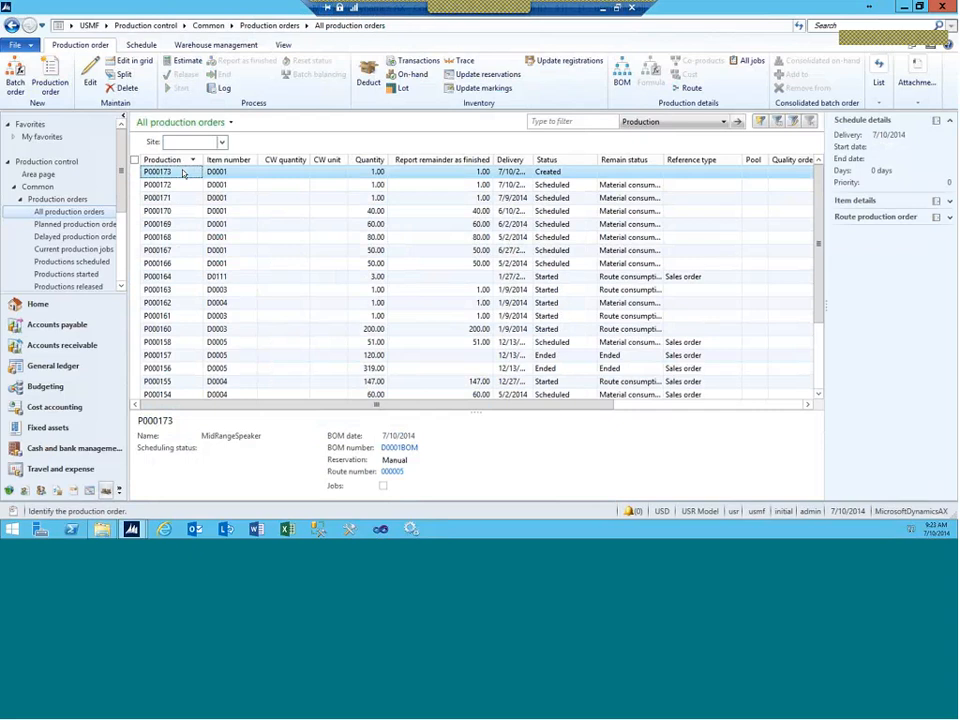
pyautogui.click(628, 93)
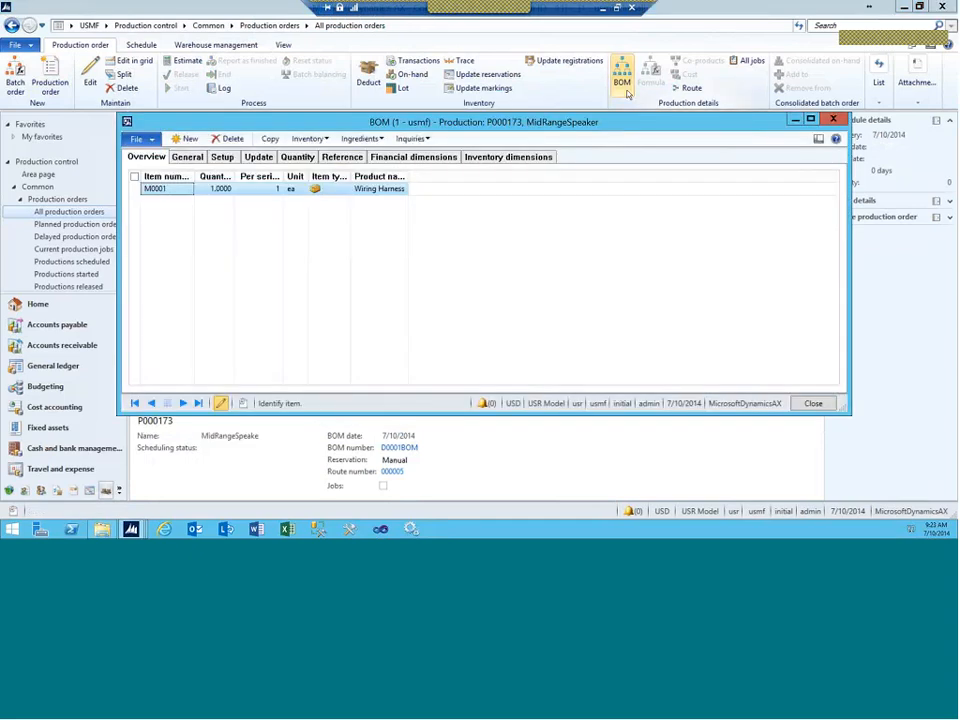
pyautogui.click(795, 121)
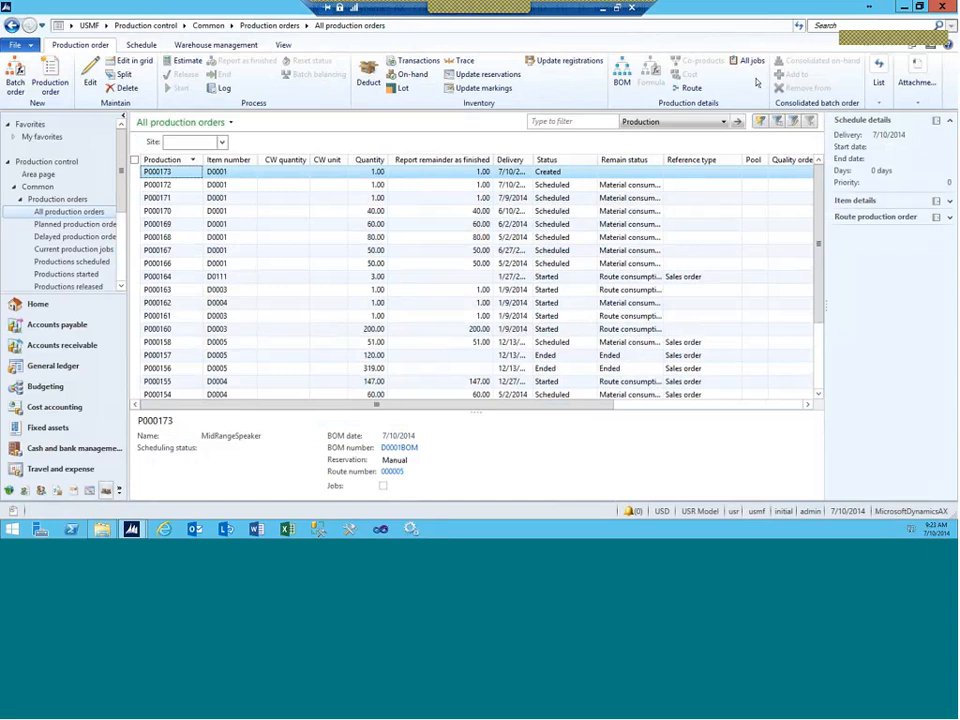
pyautogui.click(689, 89)
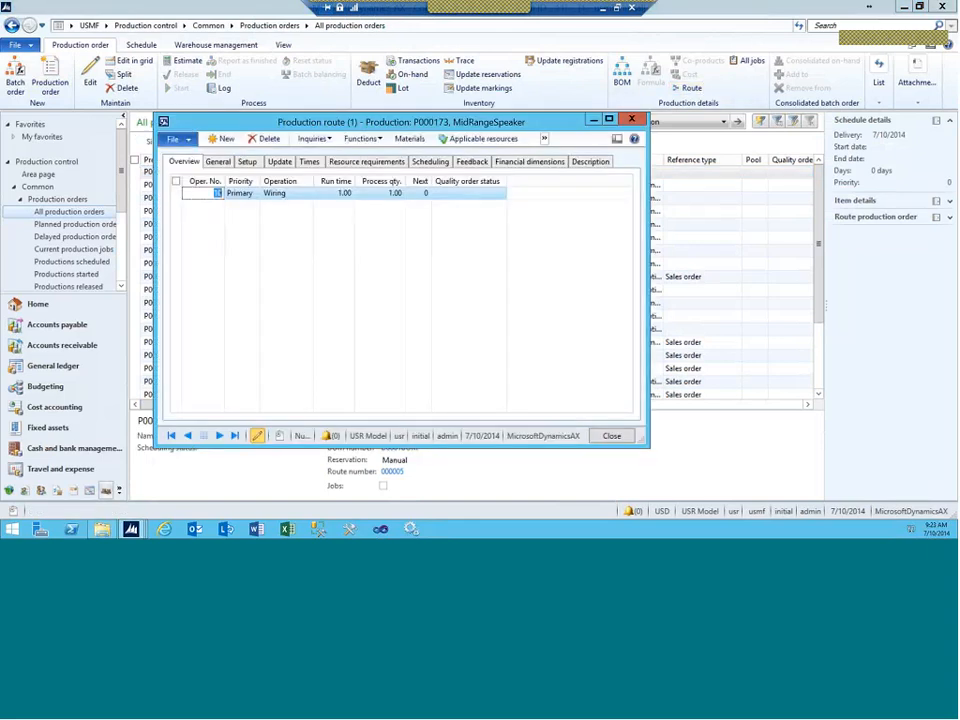
pyautogui.click(365, 162)
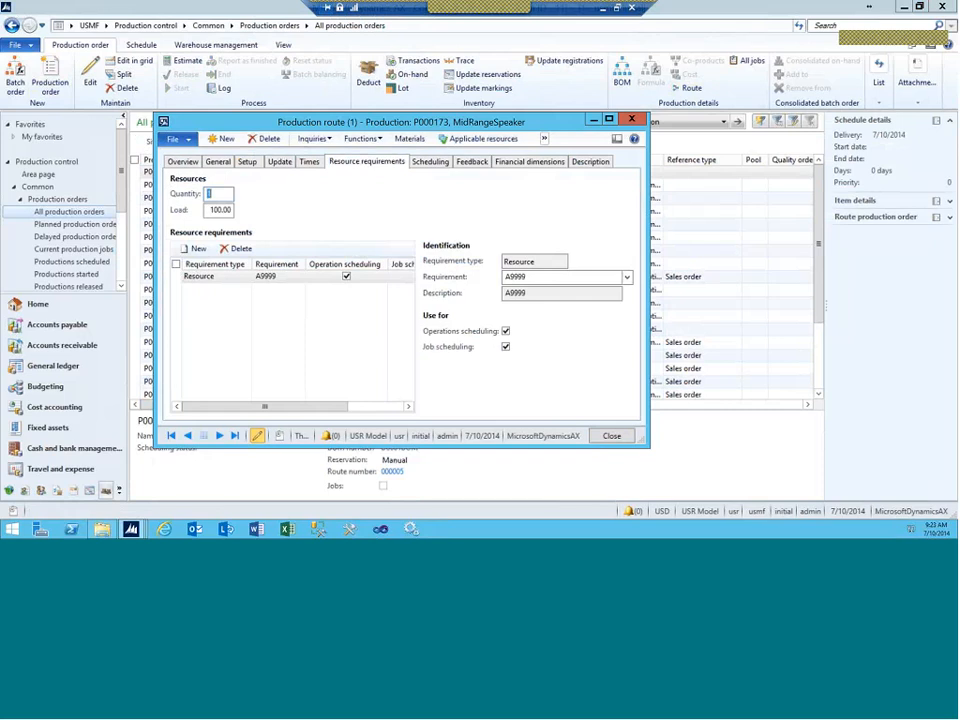
pyautogui.click(194, 248)
pyautogui.click(245, 278)
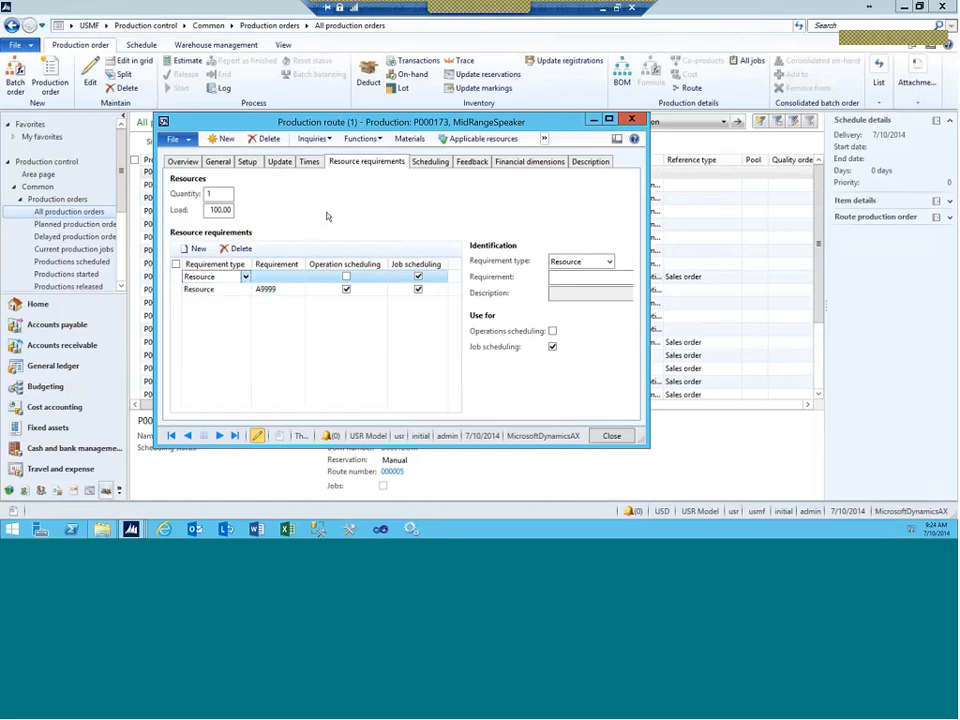
pyautogui.click(236, 248)
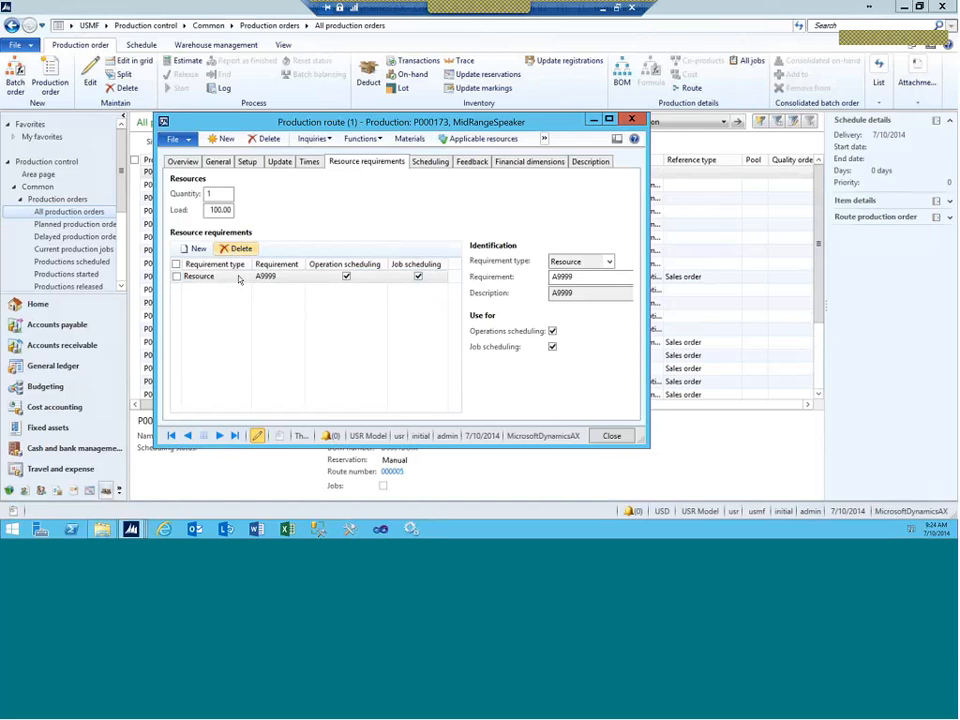
pyautogui.click(229, 277)
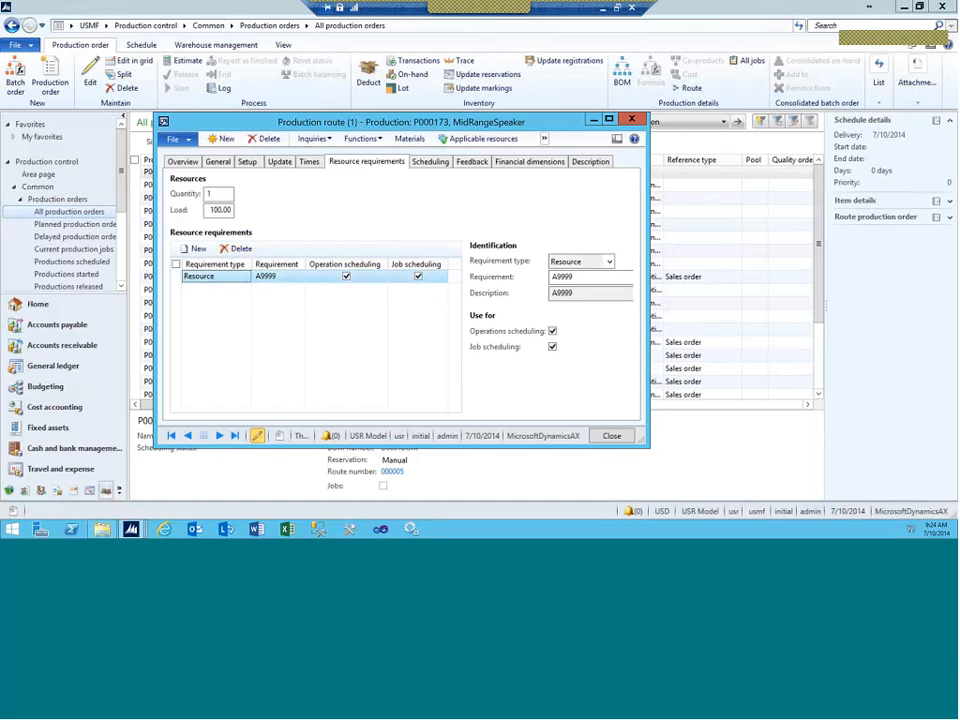
# Step: Close the route and estimate production order P000173 so its status becomes Estimated
pyautogui.click(632, 120)
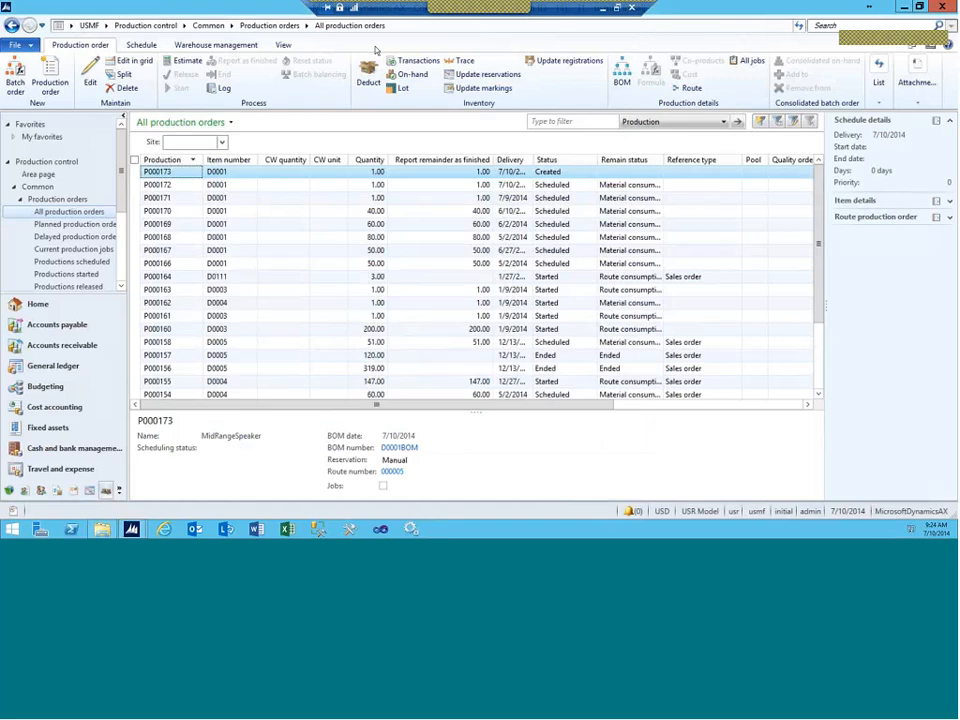
pyautogui.click(187, 61)
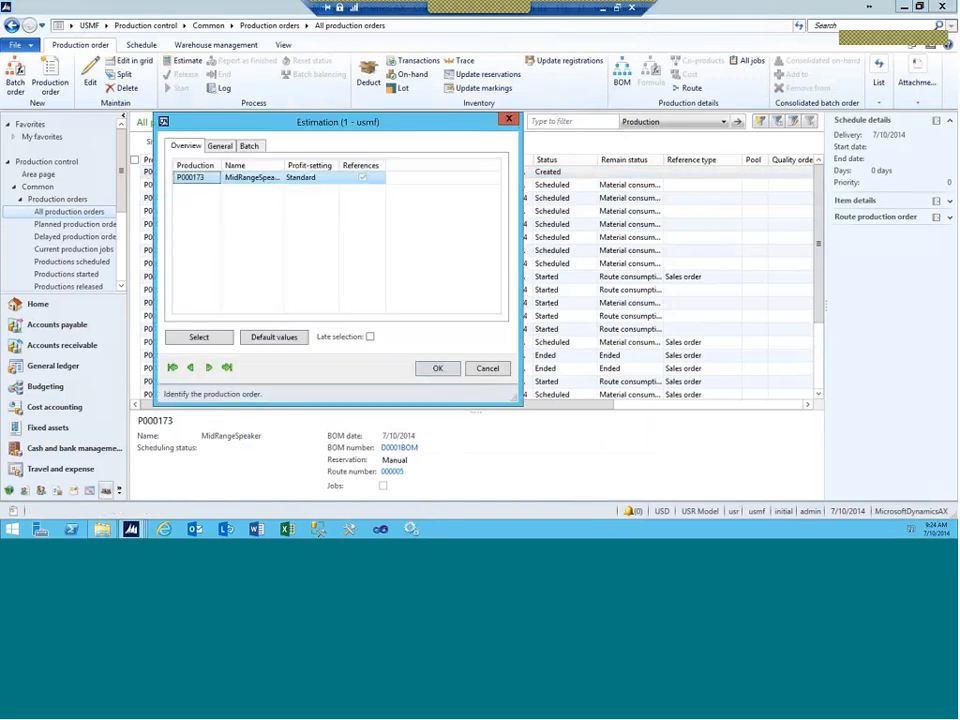
pyautogui.click(437, 369)
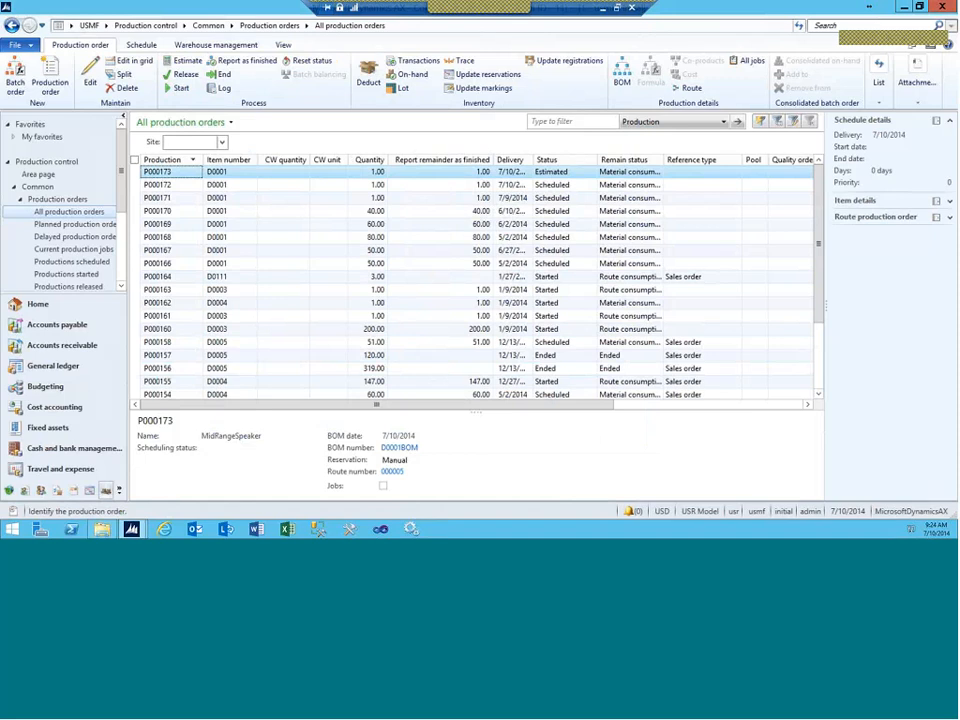
pyautogui.click(142, 46)
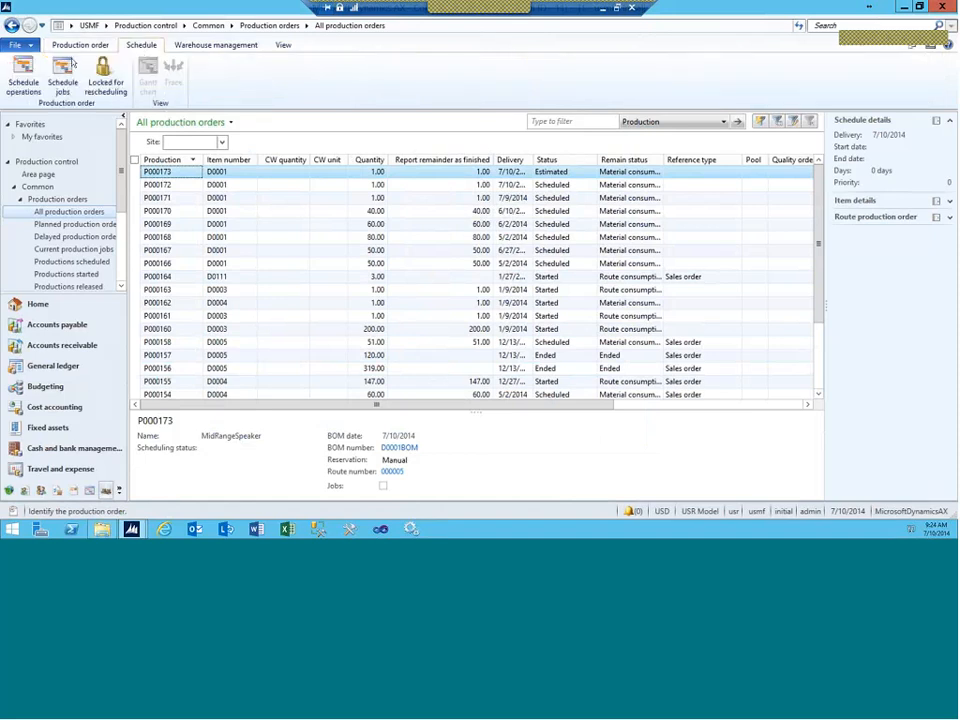
# Step: Schedule operations for P000173 using finite capacity and material, giving start and end 7/14/2014
pyautogui.click(23, 80)
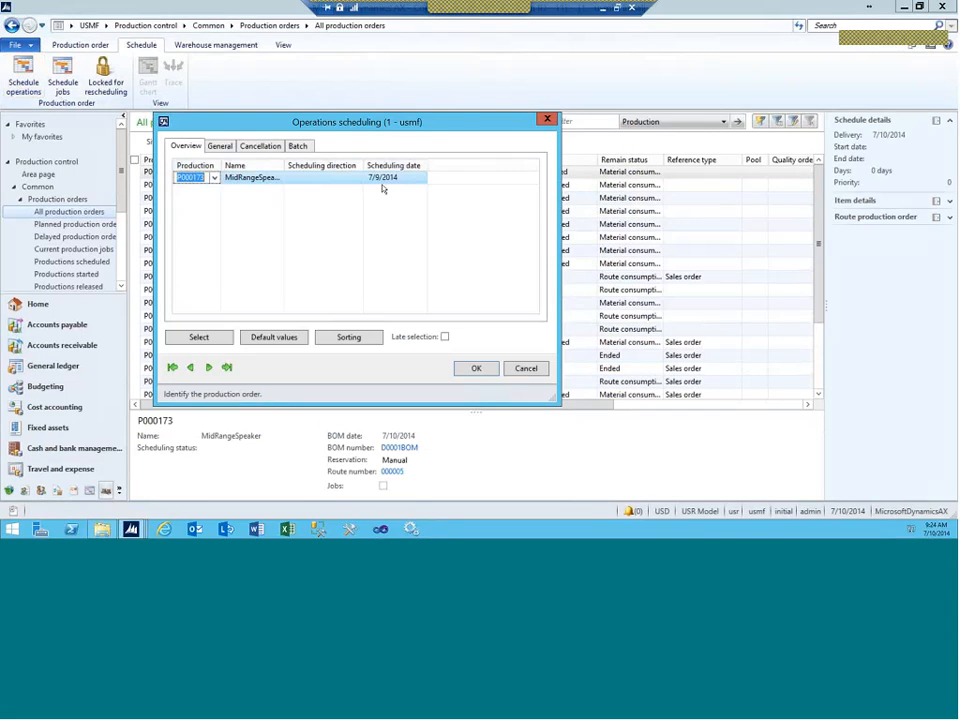
pyautogui.click(221, 147)
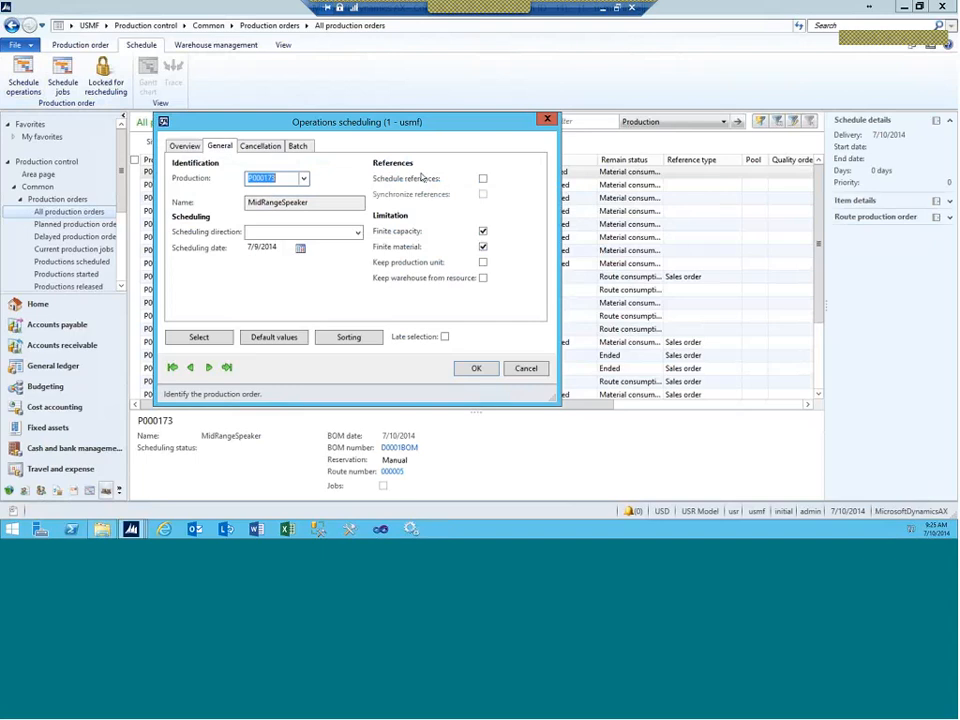
pyautogui.click(476, 369)
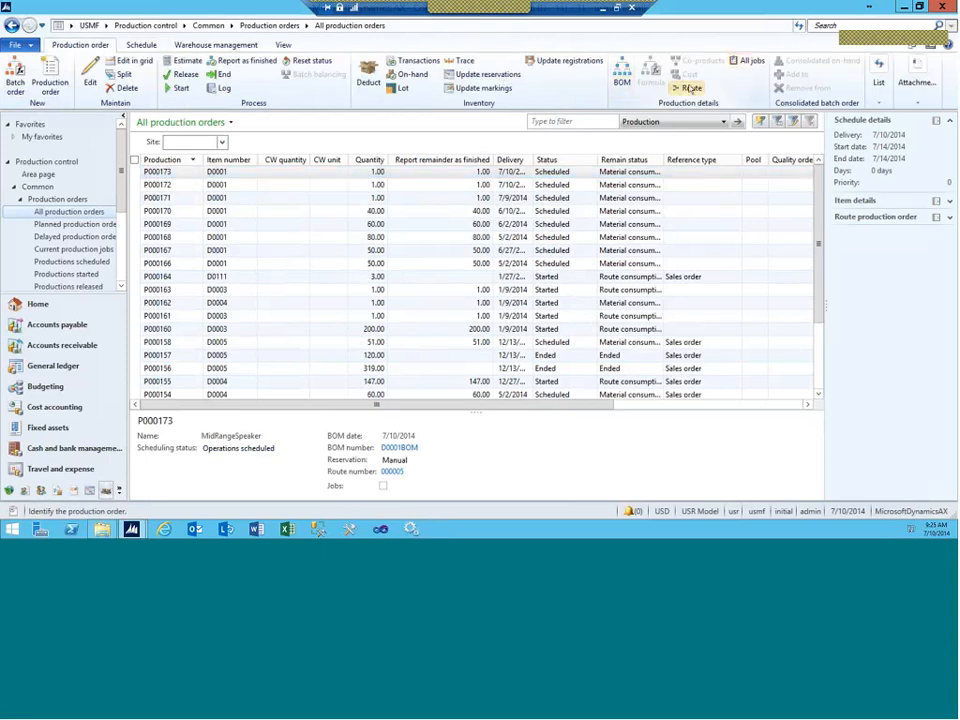
pyautogui.click(690, 88)
pyautogui.click(424, 157)
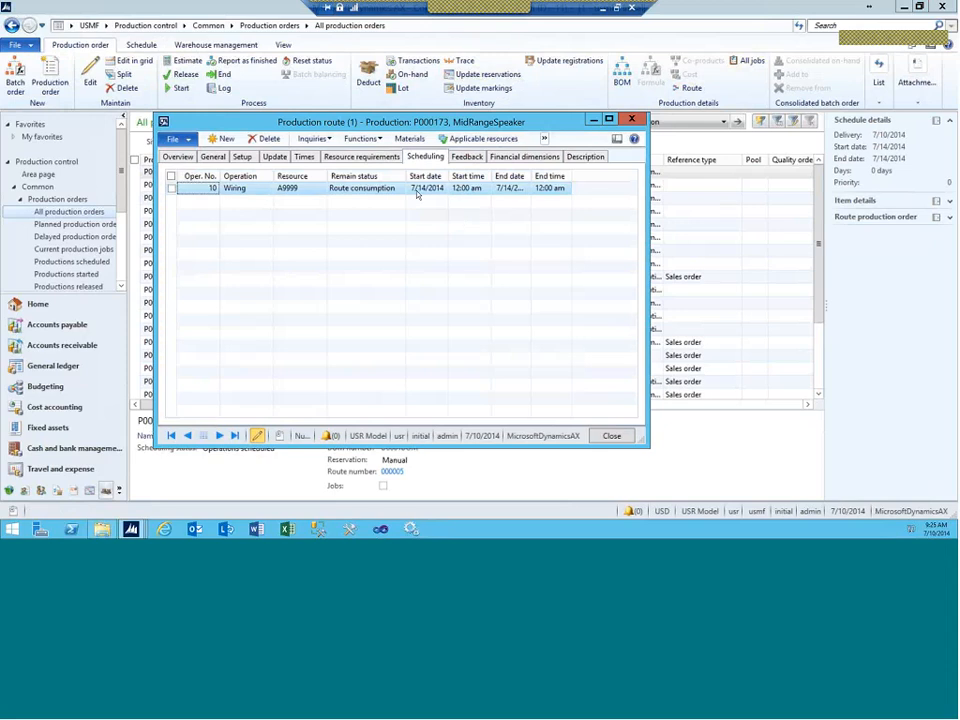
pyautogui.click(473, 141)
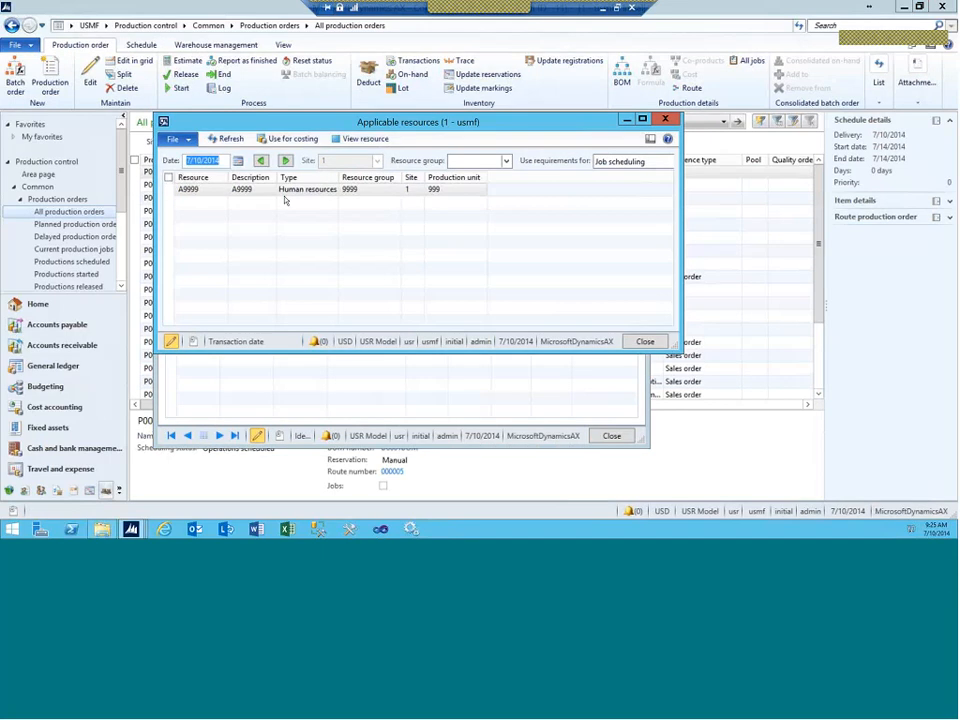
pyautogui.click(666, 119)
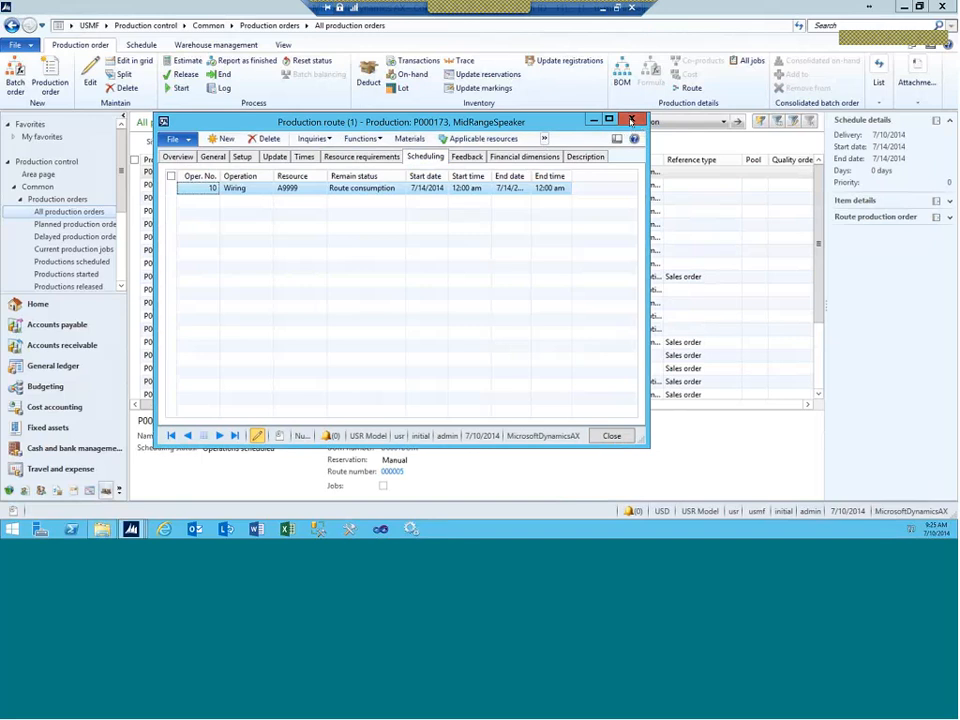
pyautogui.click(631, 121)
# Step: Run Schedule jobs on P000173, leaving the scheduling direction unchanged
pyautogui.click(141, 45)
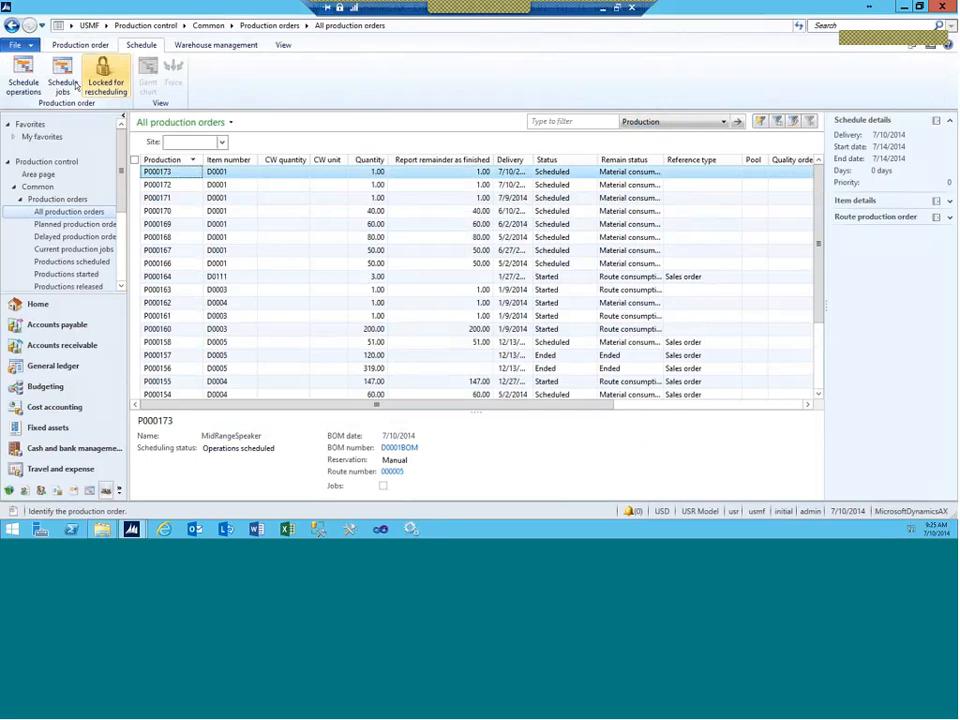
pyautogui.click(62, 88)
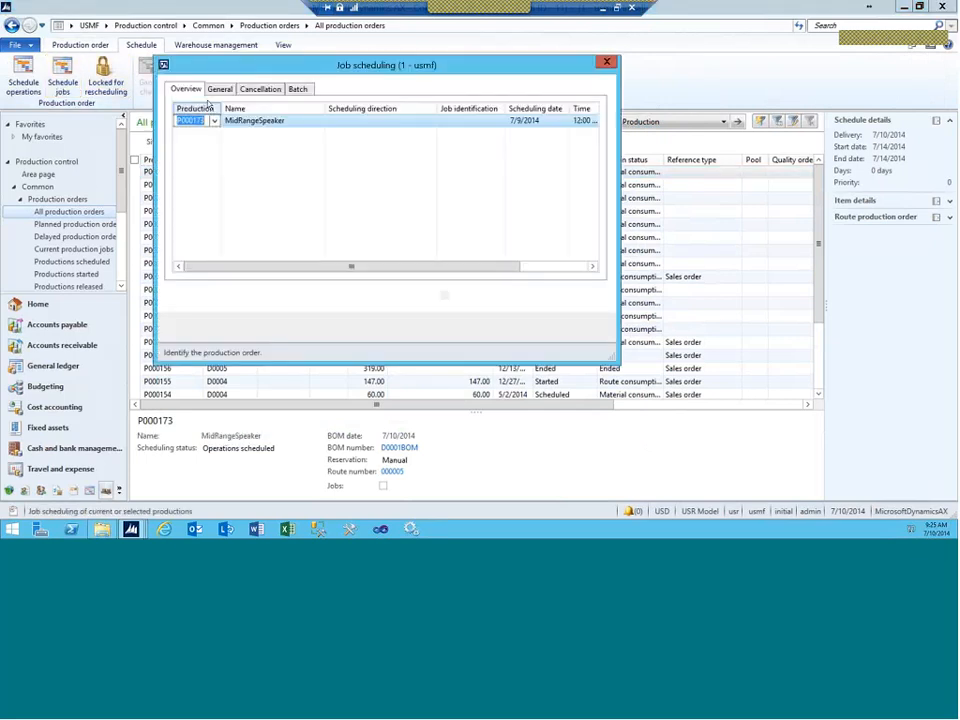
pyautogui.click(367, 124)
pyautogui.click(431, 121)
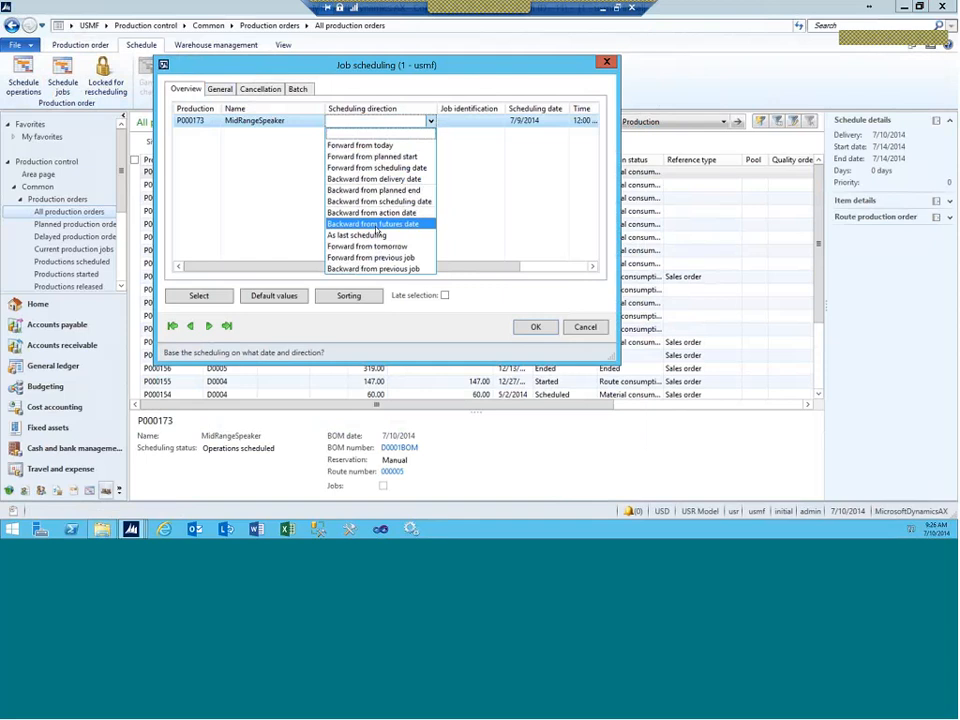
pyautogui.press('Escape')
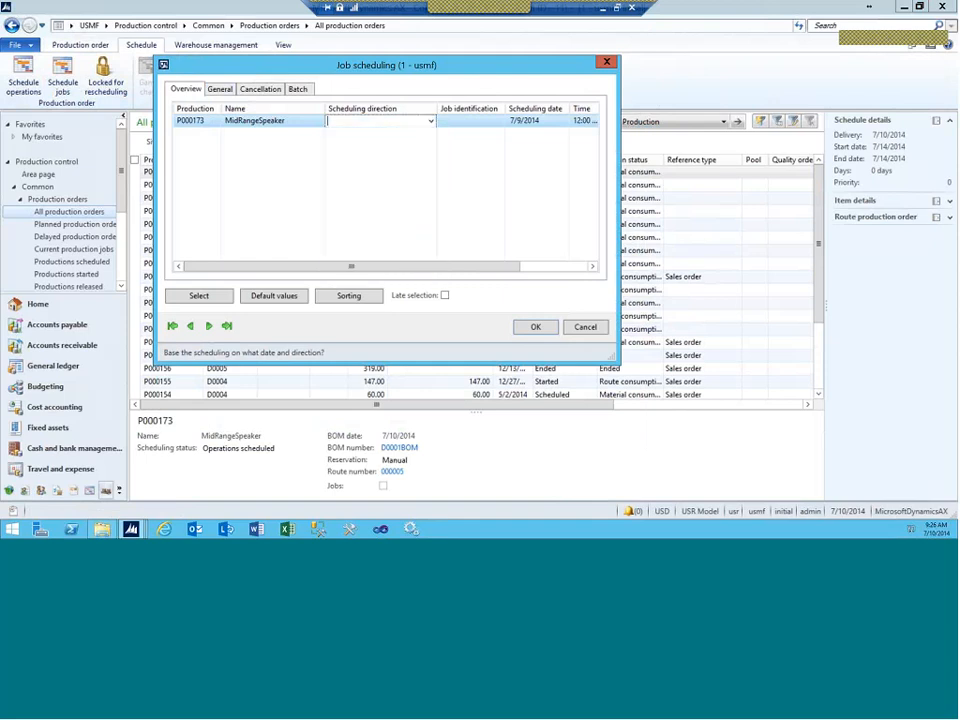
pyautogui.click(533, 331)
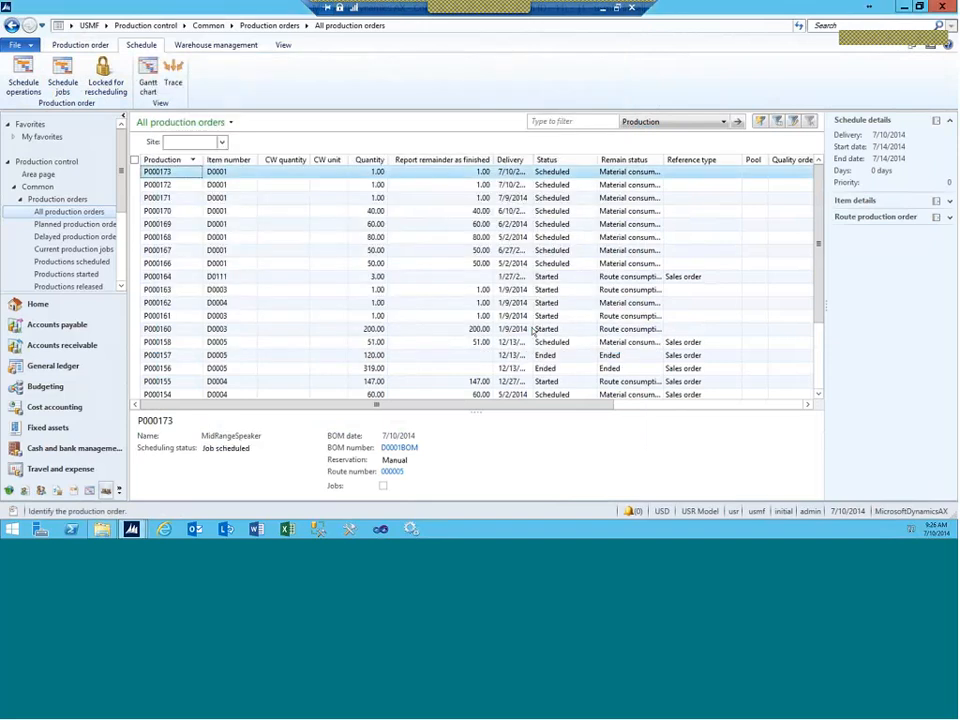
pyautogui.click(80, 45)
pyautogui.click(750, 61)
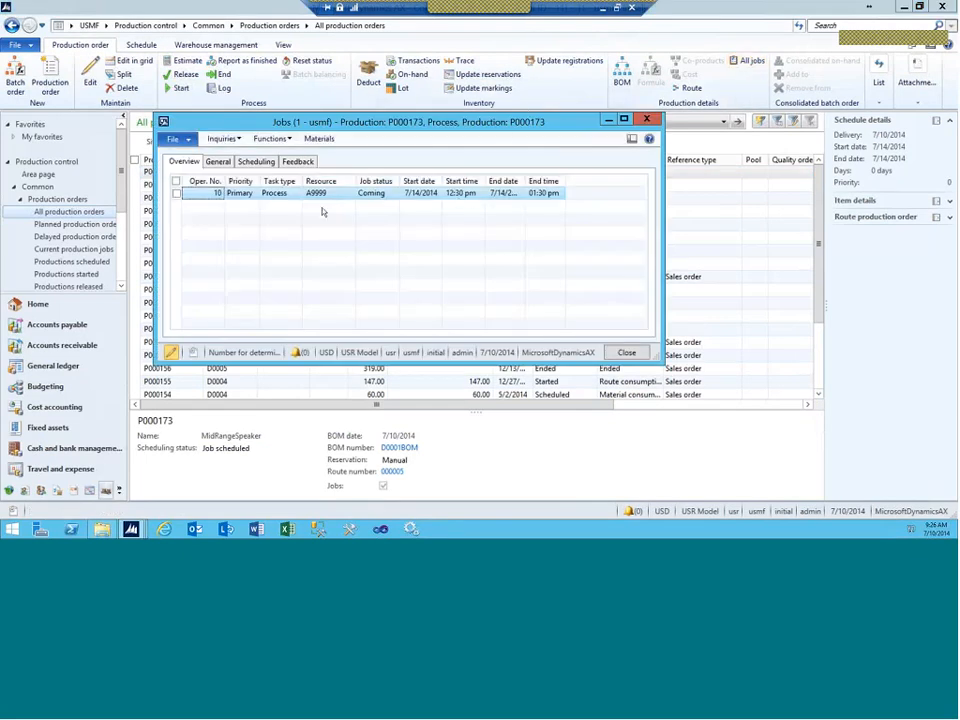
pyautogui.click(460, 194)
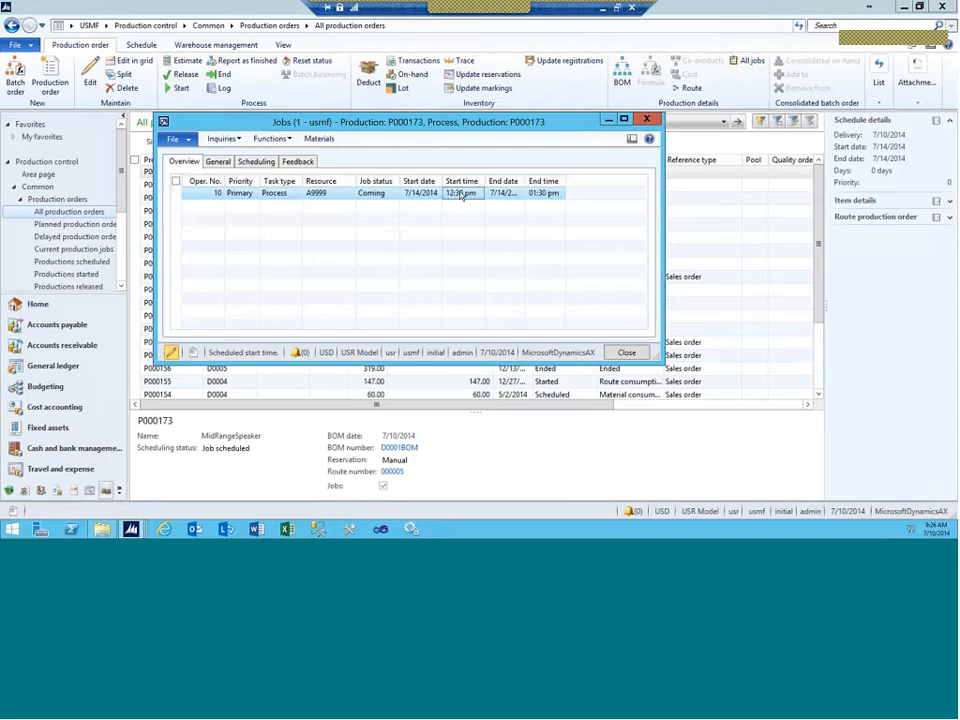
pyautogui.click(256, 161)
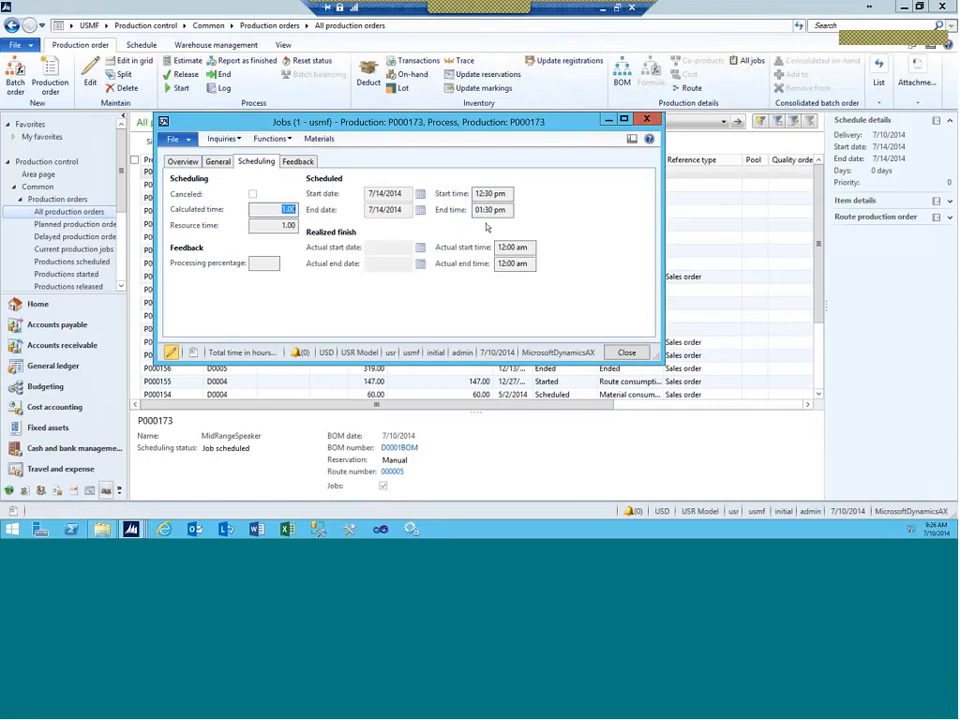
pyautogui.click(648, 121)
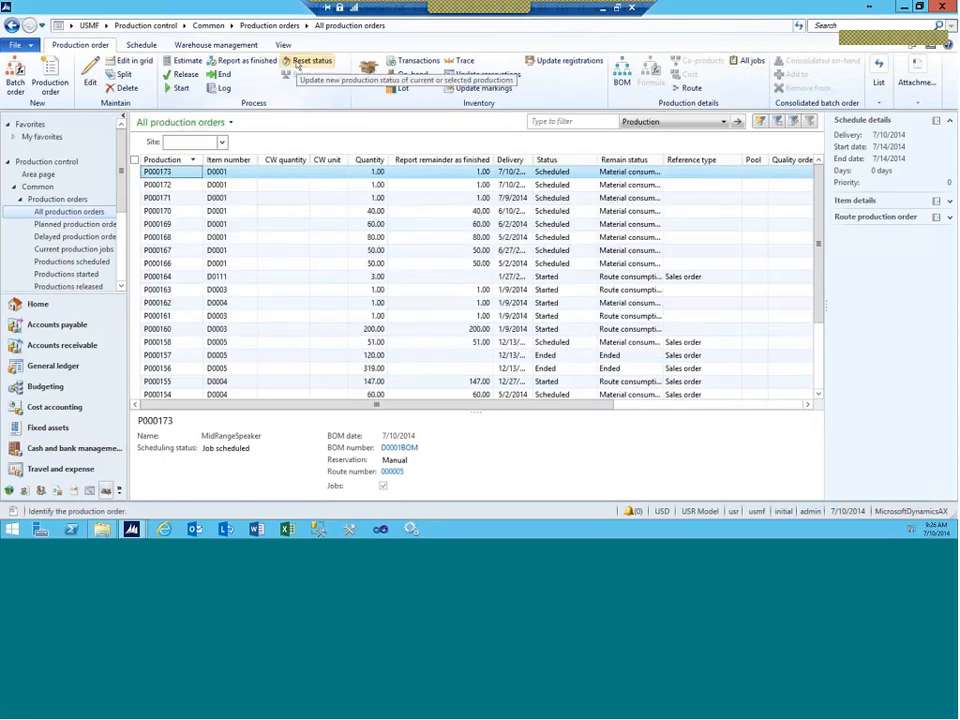
# Step: Open P000173's capacity reservations and the details of its A9999 resource
pyautogui.click(283, 45)
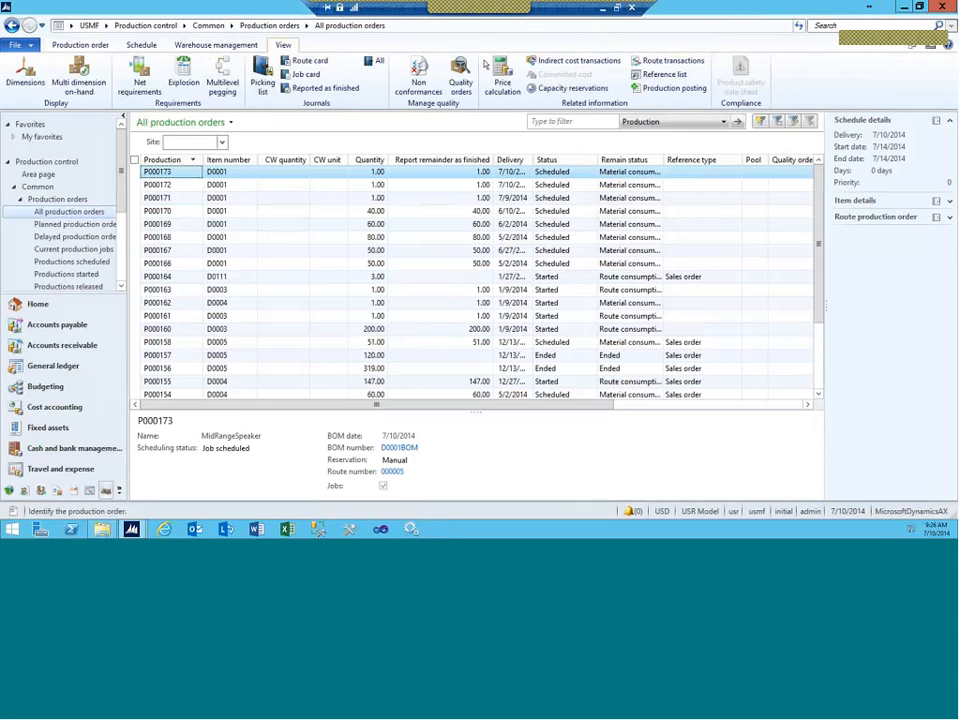
pyautogui.click(570, 88)
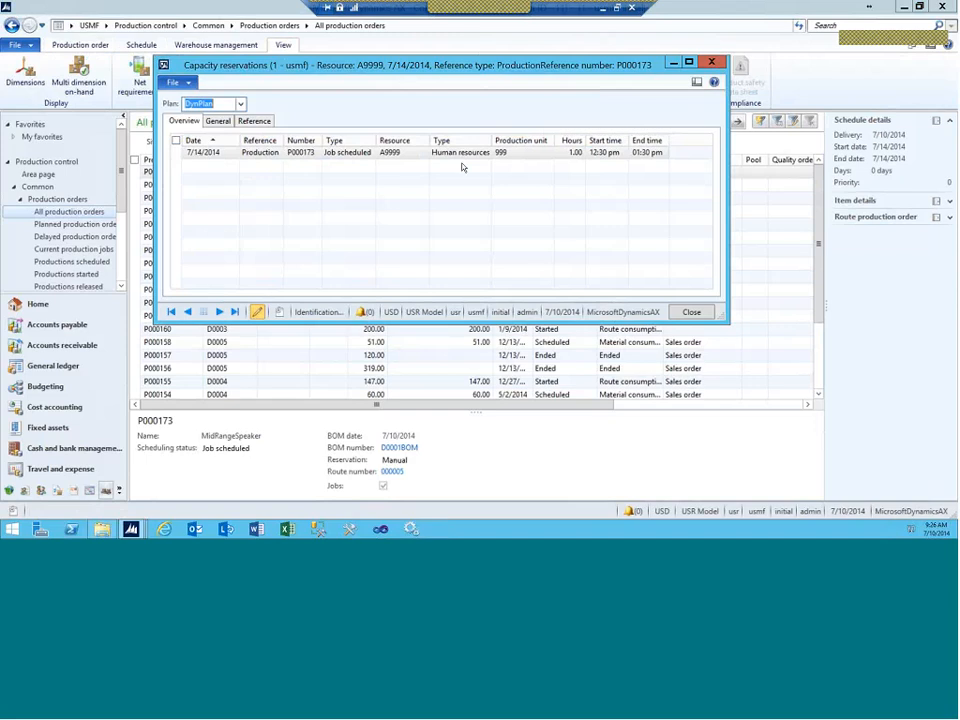
pyautogui.click(395, 157)
pyautogui.rightClick(395, 157)
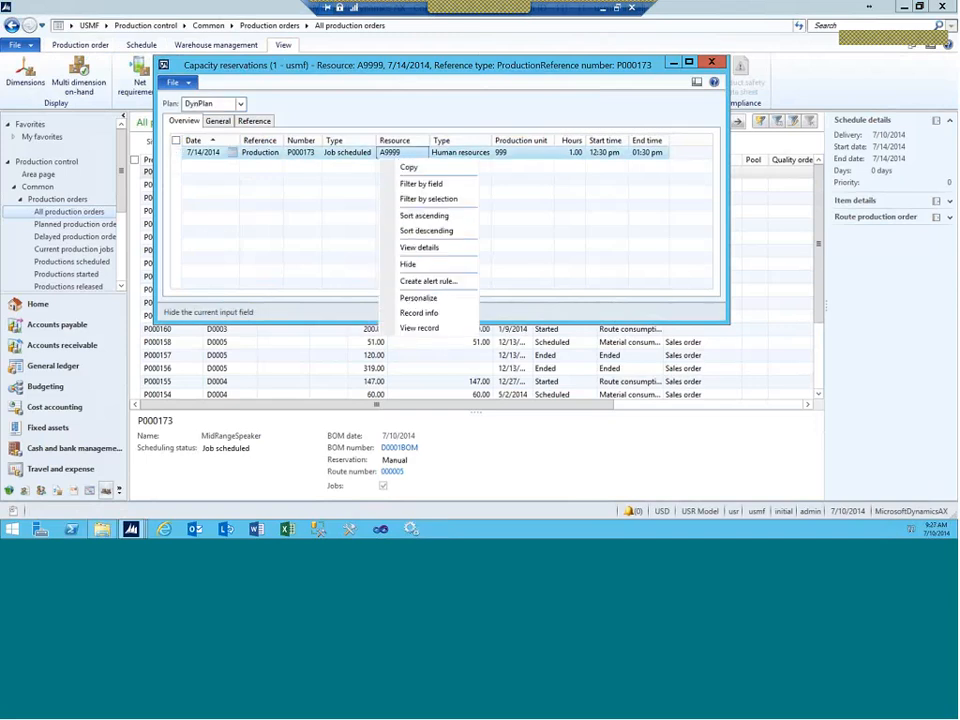
pyautogui.click(414, 249)
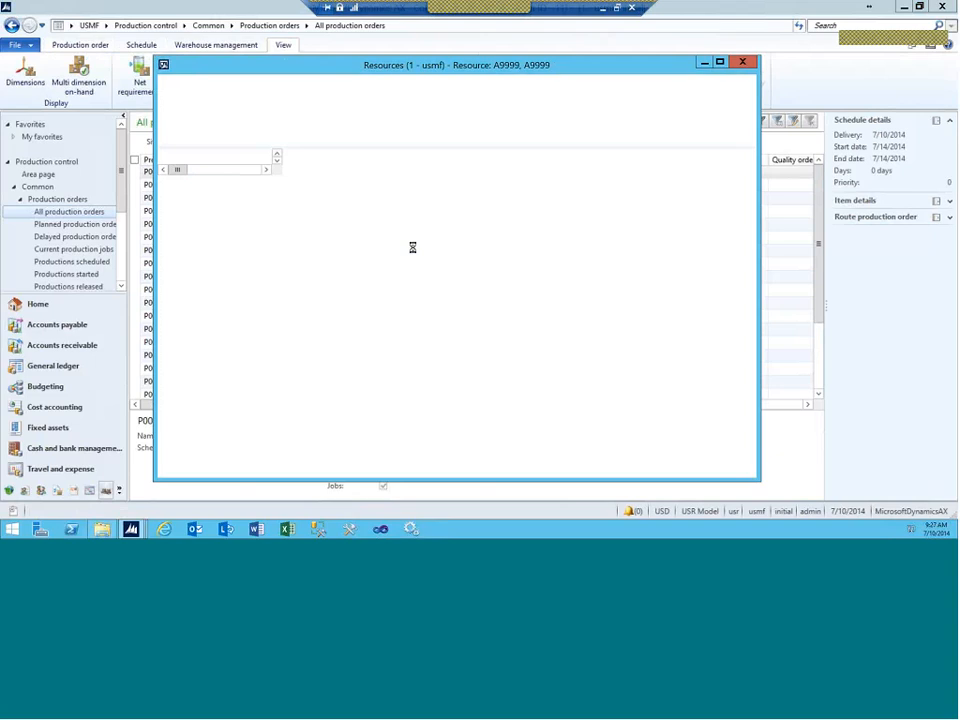
# Step: Chart A9999's DynPlan capacity load and check the bar for 7/14/2014
pyautogui.click(625, 112)
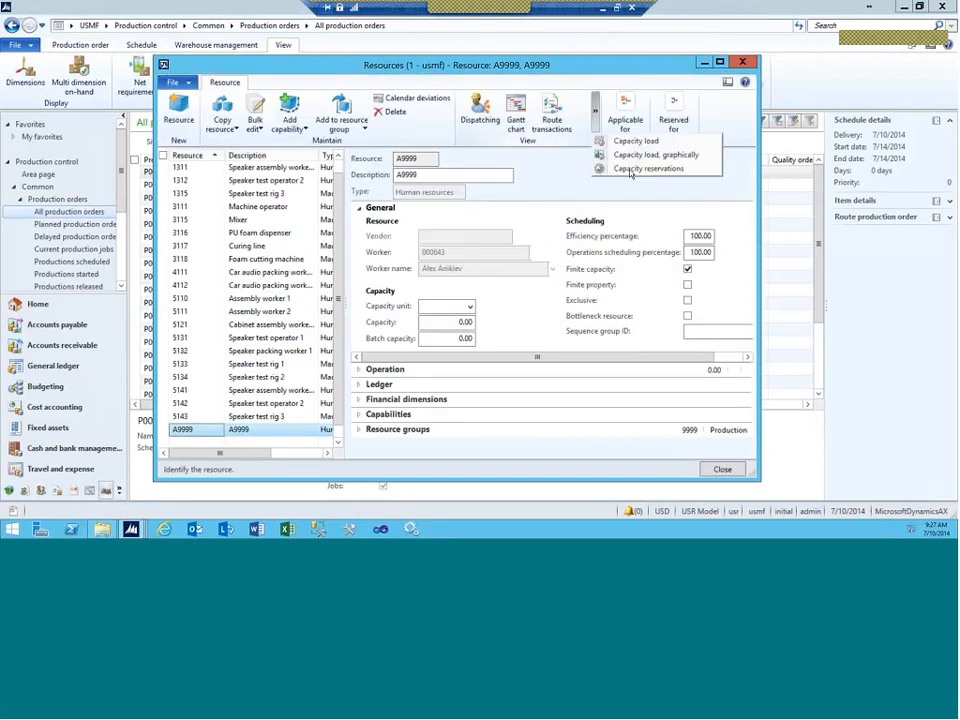
pyautogui.click(643, 158)
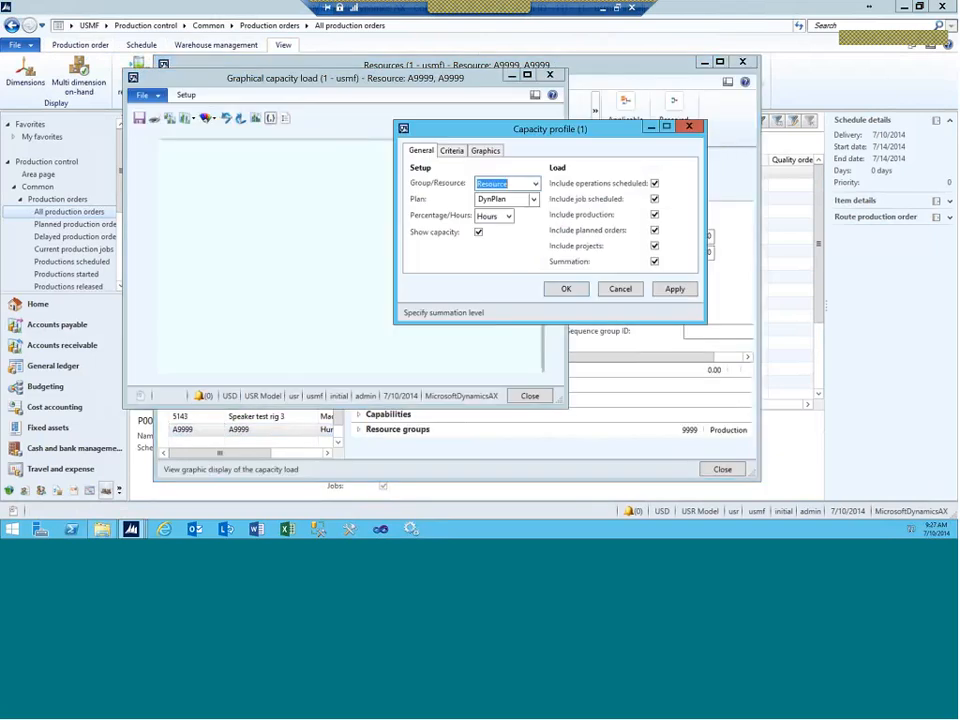
pyautogui.click(673, 289)
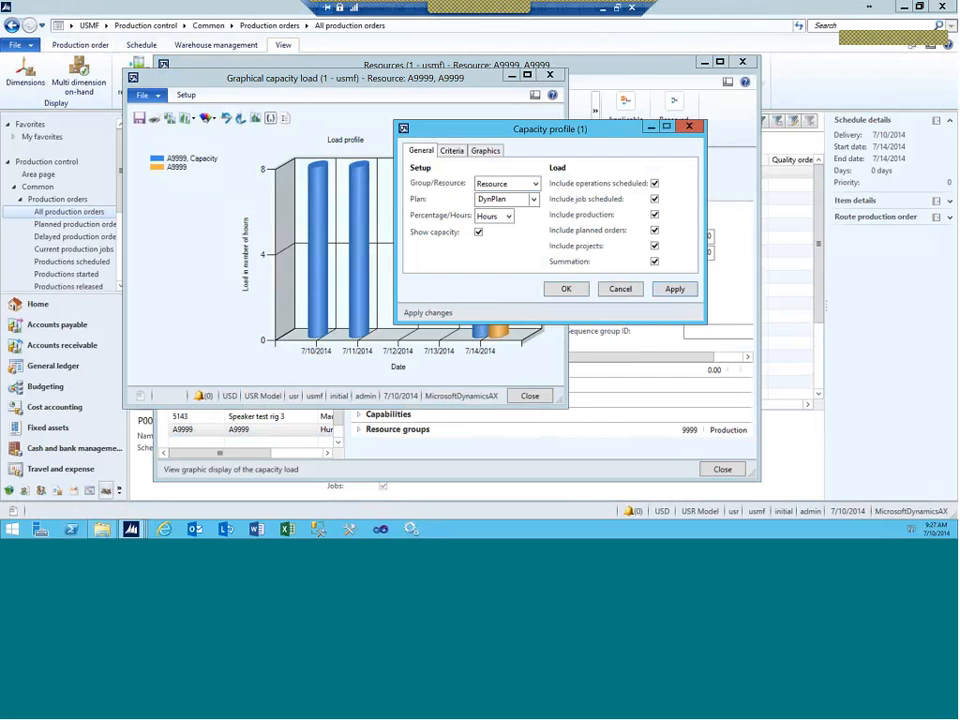
pyautogui.moveTo(535, 134); pyautogui.dragTo(740, 179)
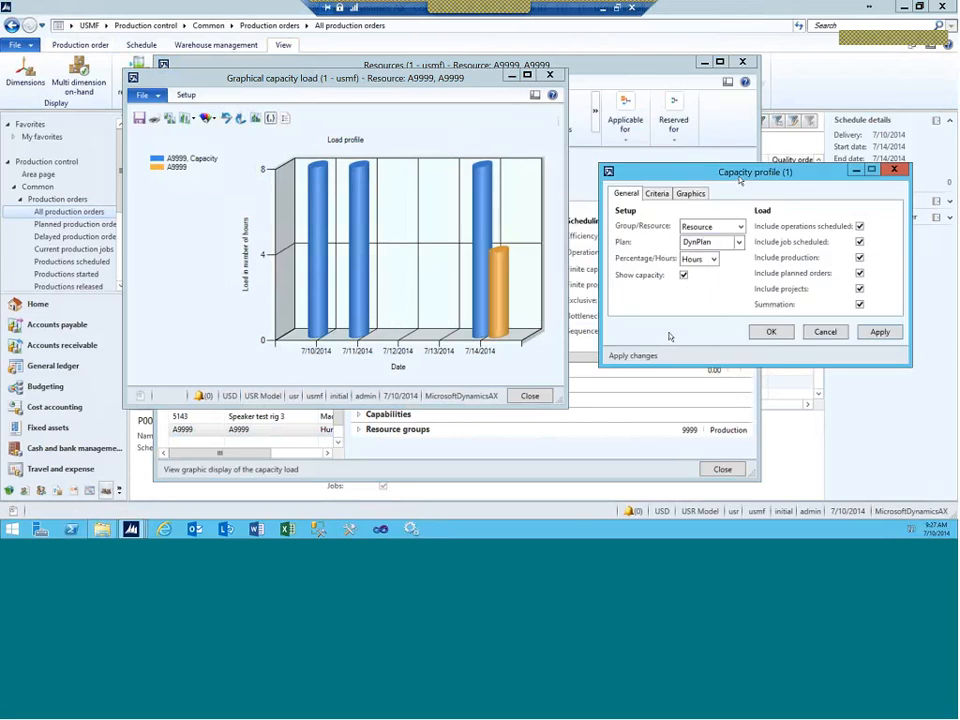
pyautogui.click(771, 333)
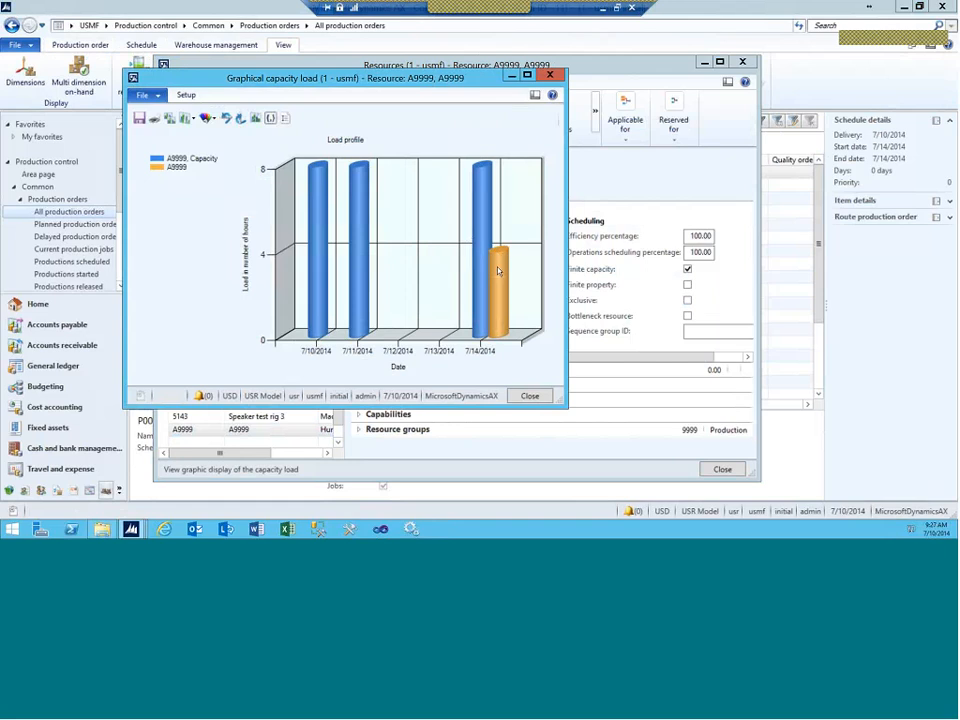
pyautogui.moveTo(501, 269)
# Step: Close the capacity load chart, resource details and capacity reservations windows
pyautogui.click(549, 75)
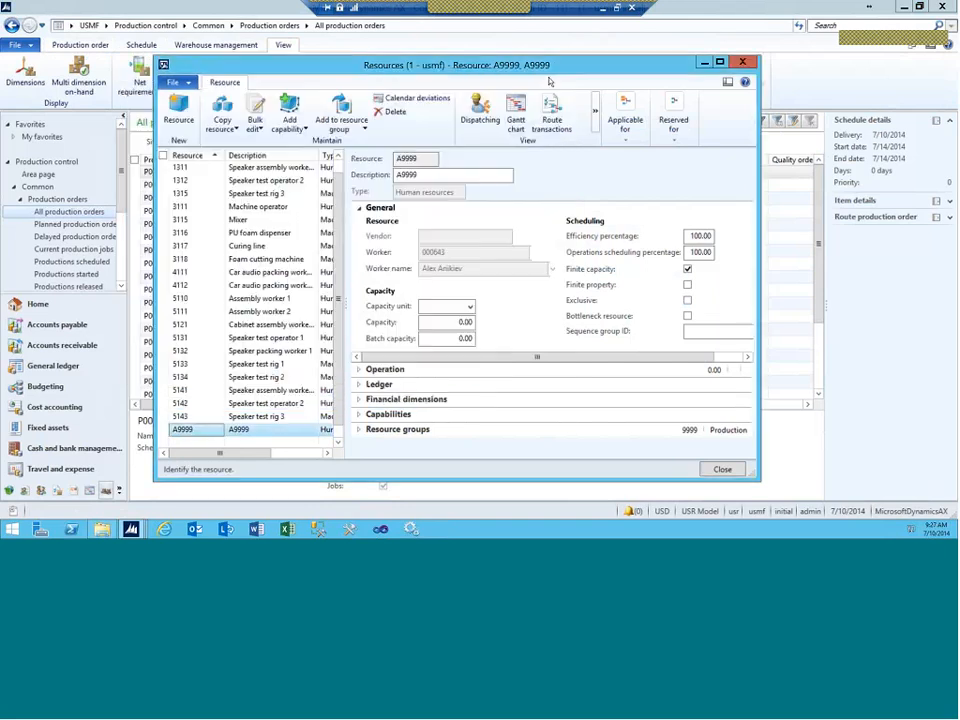
pyautogui.click(742, 63)
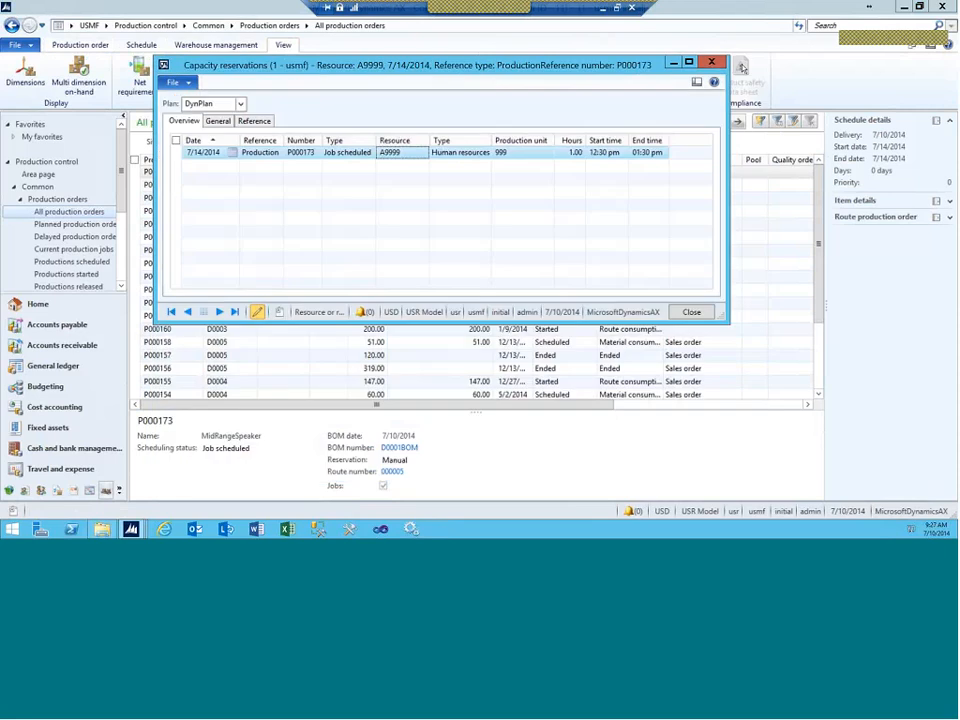
pyautogui.click(712, 62)
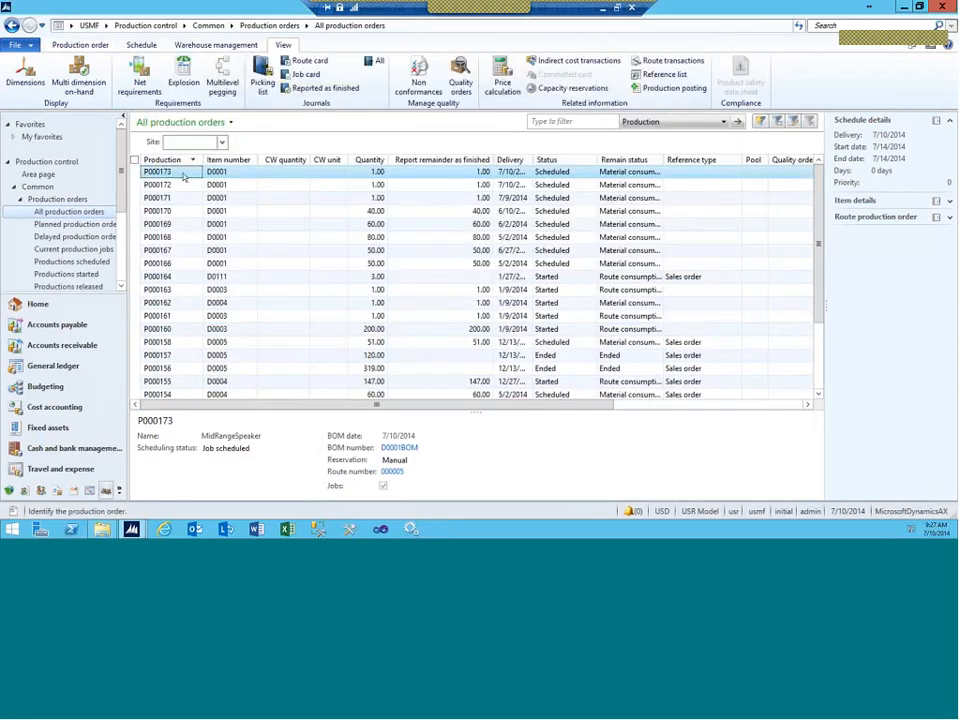
# Step: Open production order P000173's details and launch its Gantt chart
pyautogui.doubleClick(184, 176)
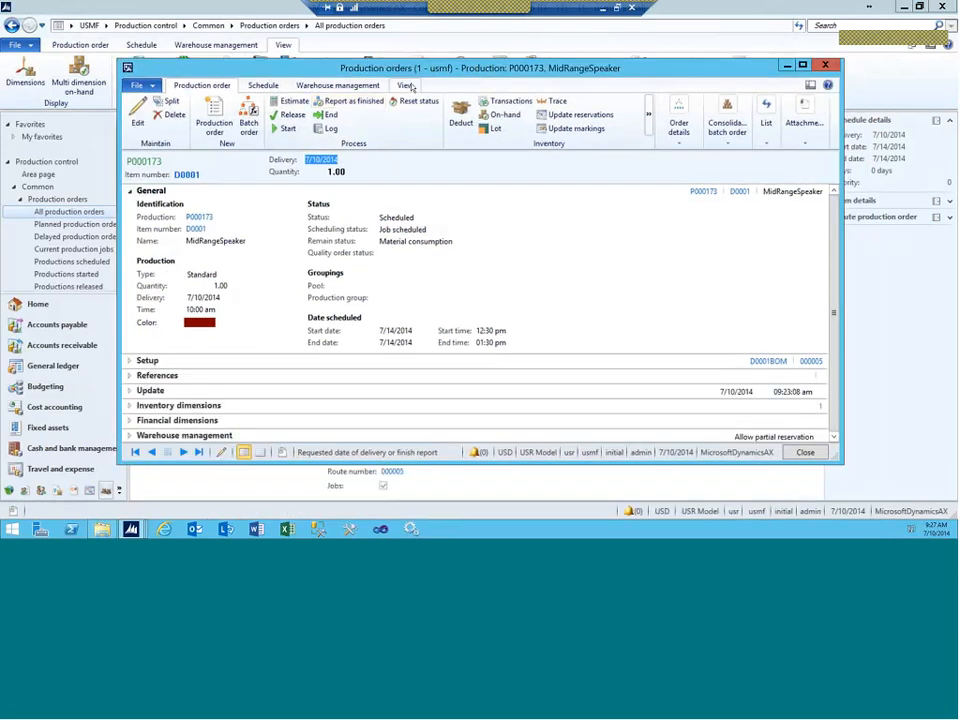
pyautogui.click(407, 86)
pyautogui.click(263, 85)
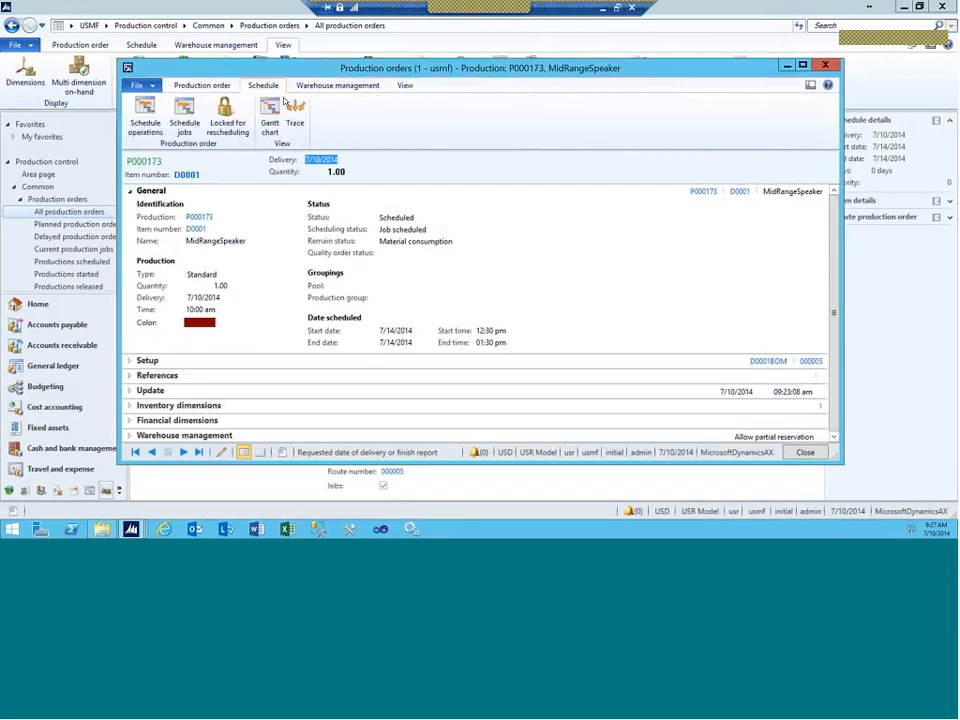
pyautogui.click(273, 111)
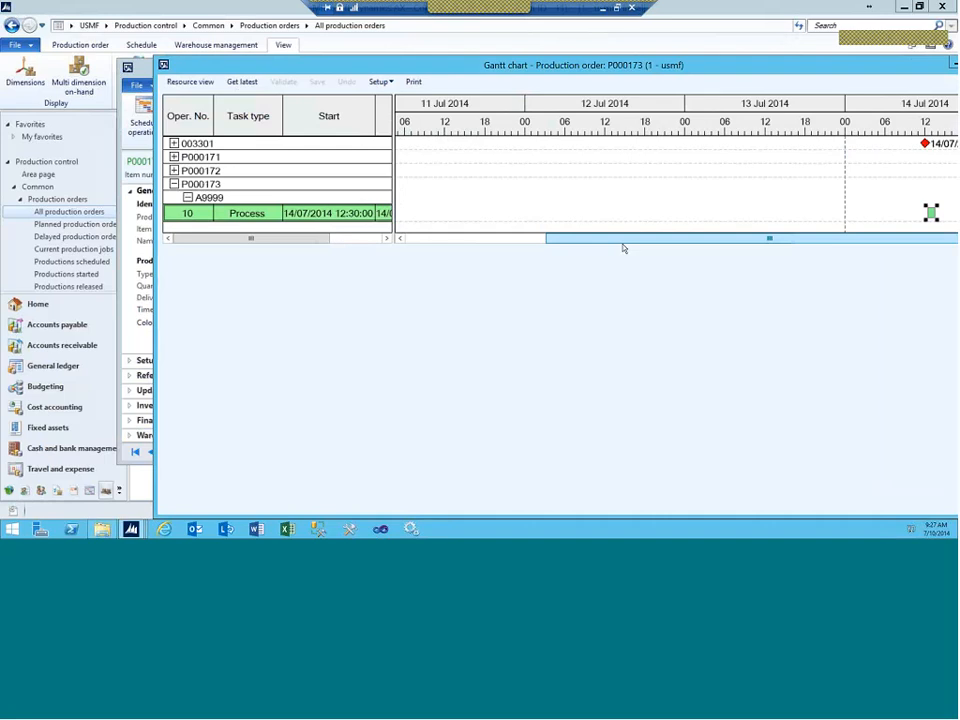
# Step: Expand orders P000172, P000171 and 003301 and their A9999 nodes to show each operation
pyautogui.click(174, 171)
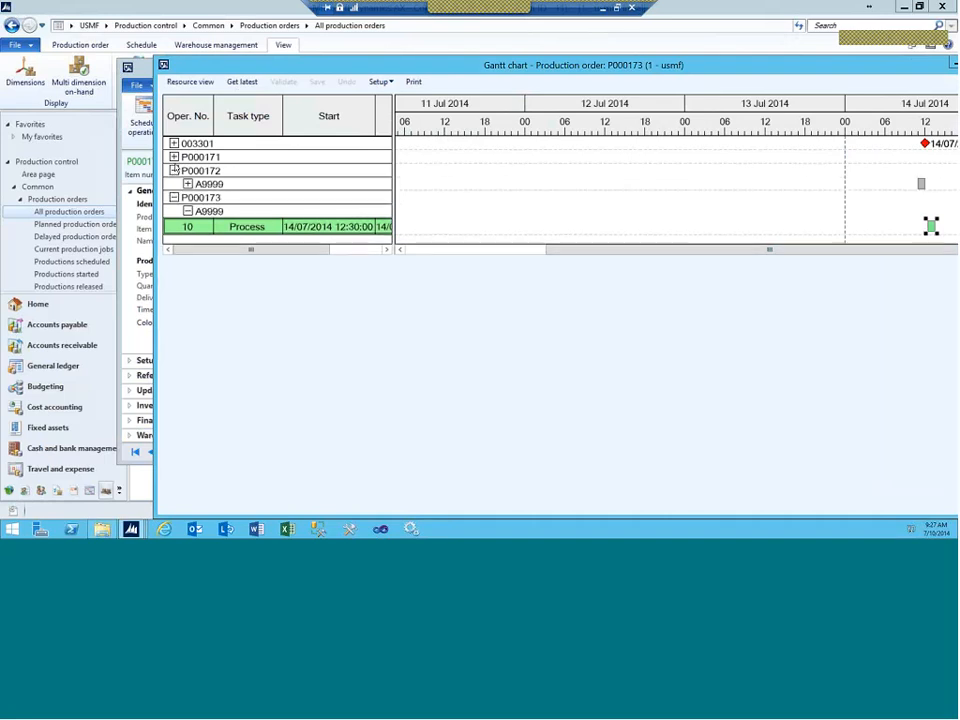
pyautogui.click(175, 157)
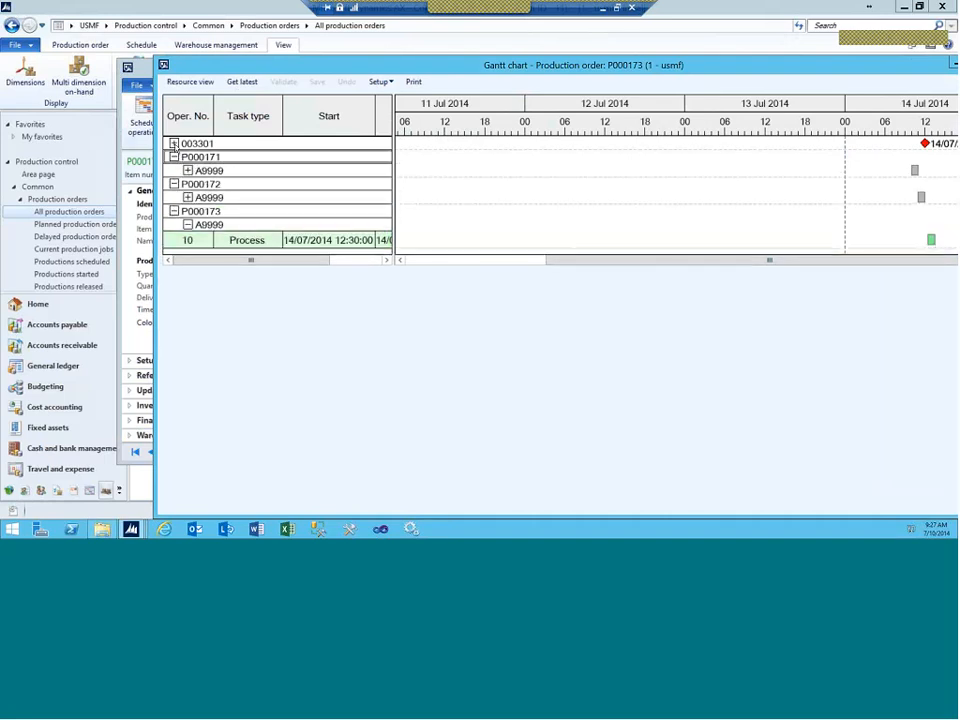
pyautogui.click(174, 143)
pyautogui.click(187, 211)
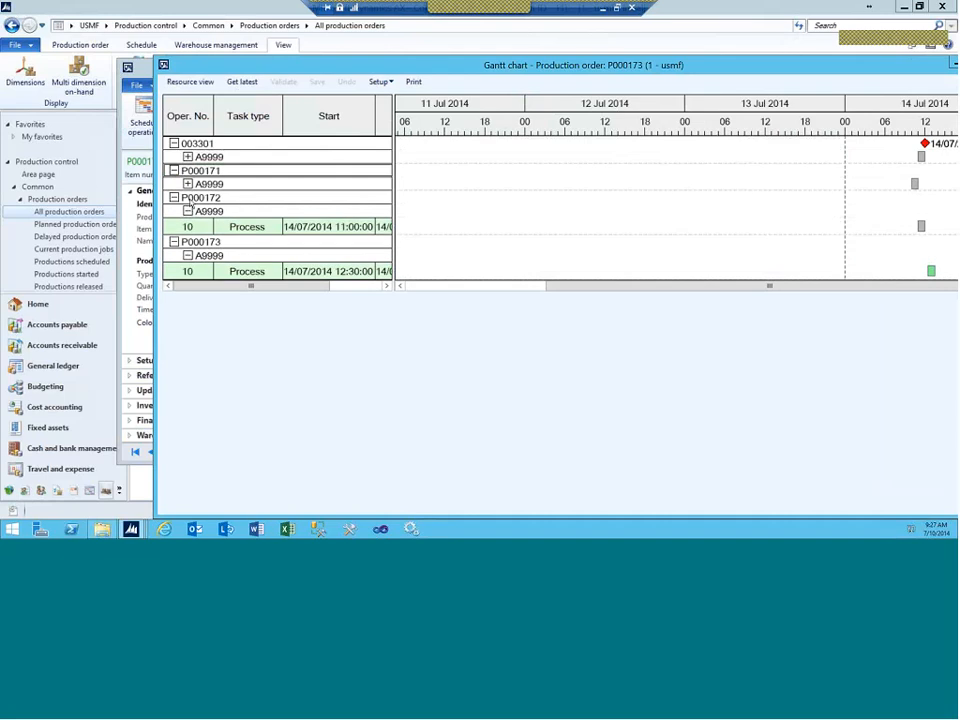
pyautogui.click(187, 184)
pyautogui.click(187, 157)
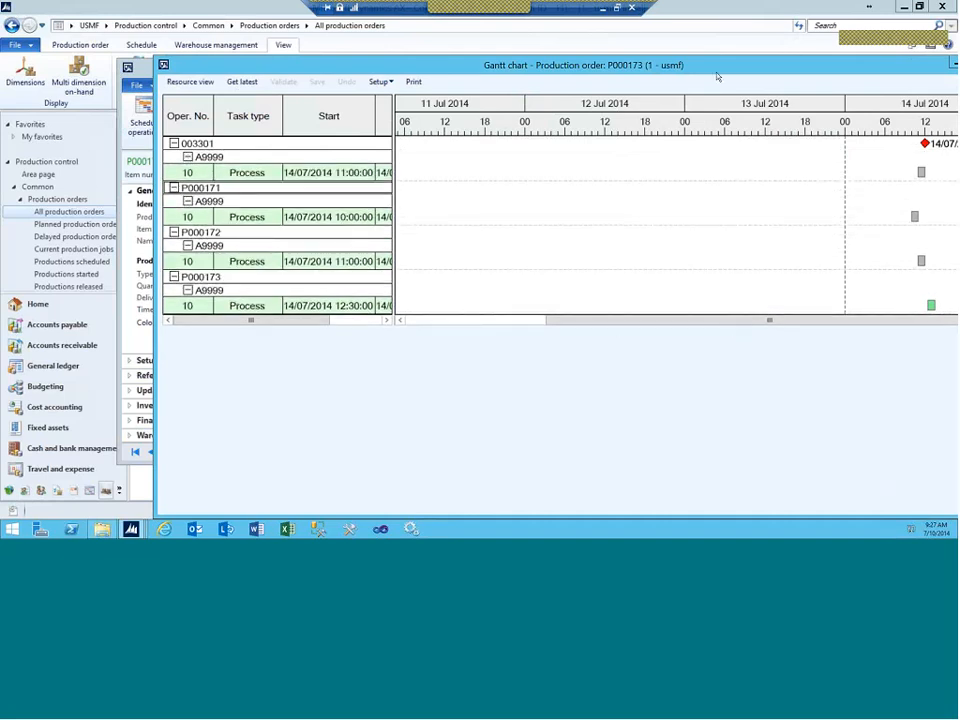
pyautogui.moveTo(520, 58); pyautogui.dragTo(452, 48)
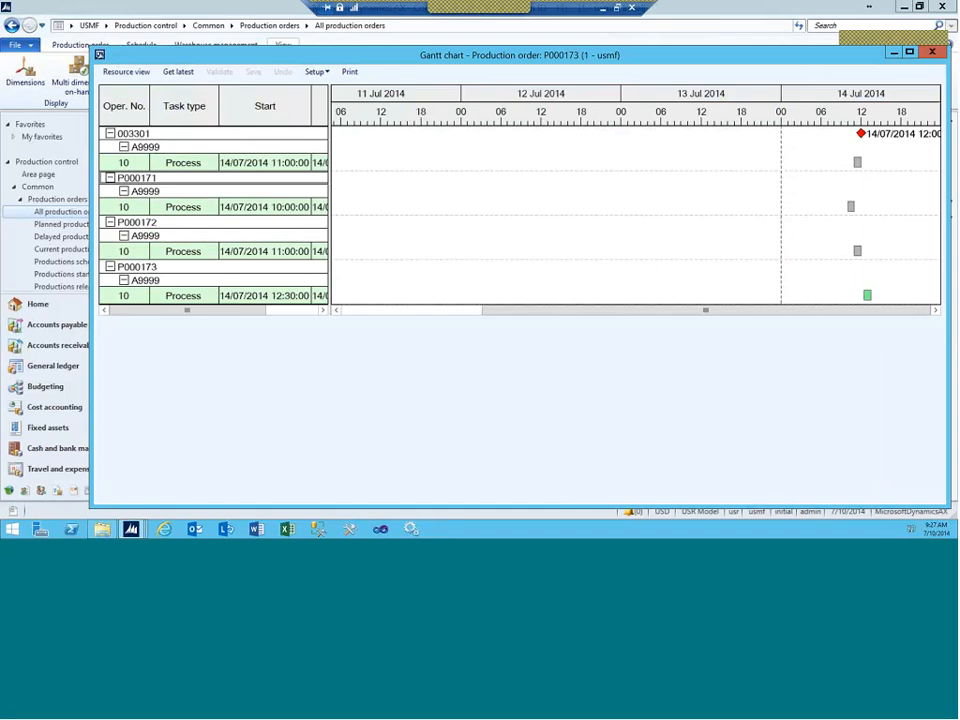
pyautogui.rightClick(866, 295)
pyautogui.click(858, 310)
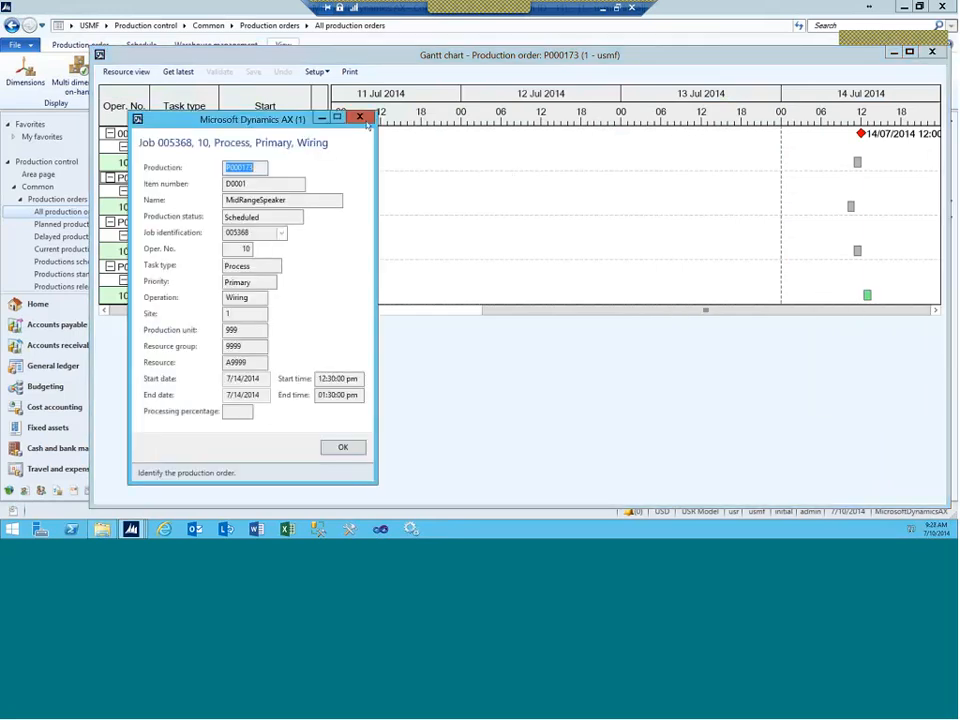
pyautogui.click(364, 115)
pyautogui.moveTo(866, 295)
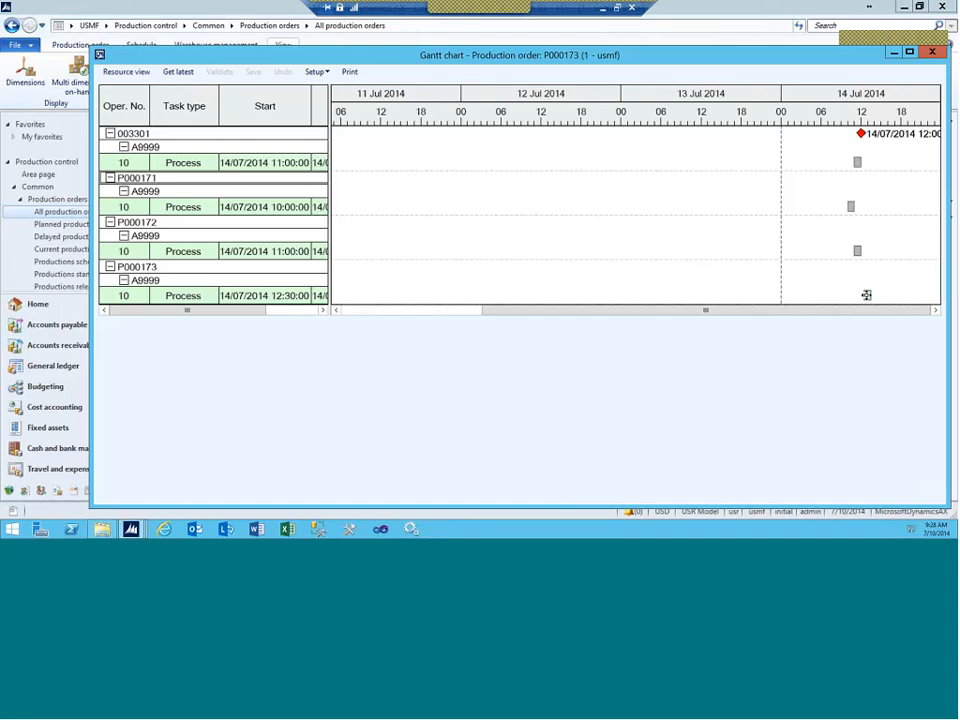
pyautogui.click(866, 295)
pyautogui.click(931, 52)
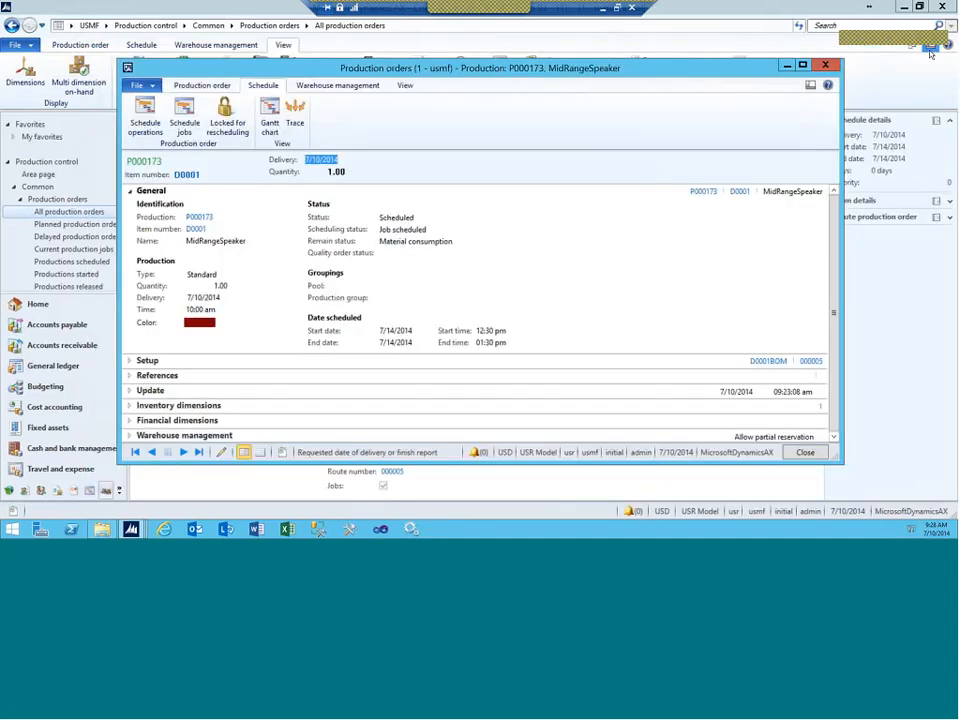
# Step: Close production order P000173 and go to Project management and accounting > All projects
pyautogui.click(824, 67)
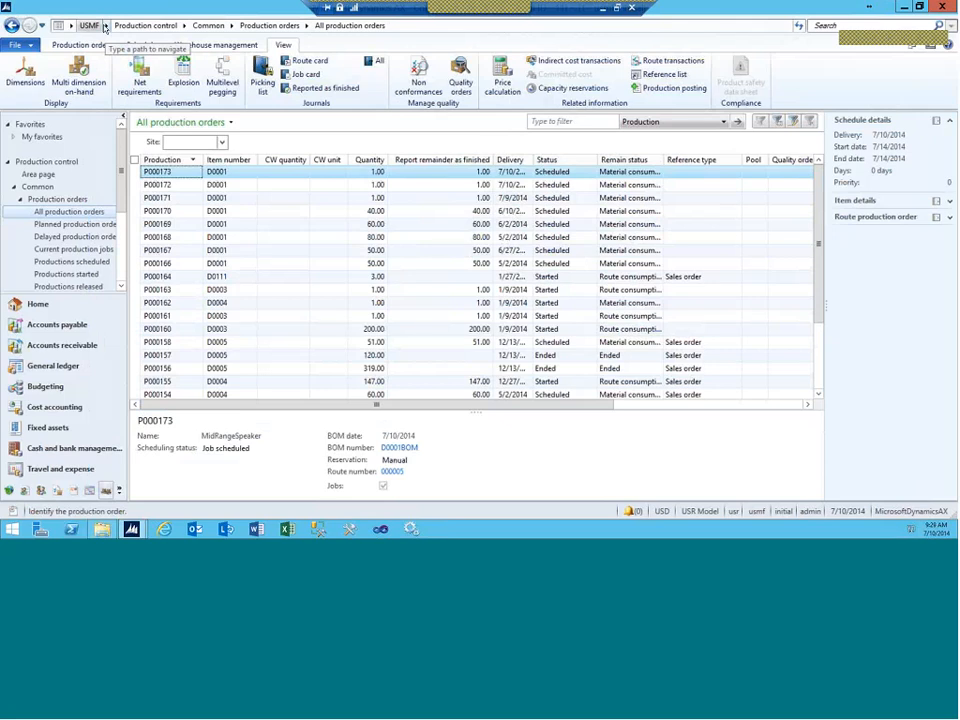
pyautogui.click(104, 26)
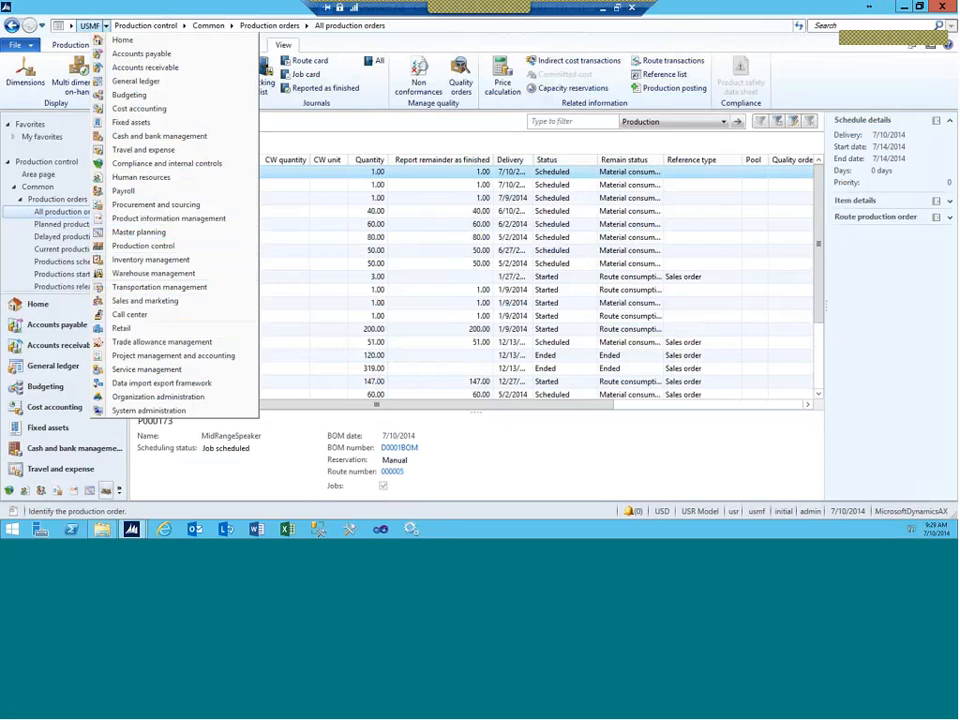
pyautogui.click(176, 357)
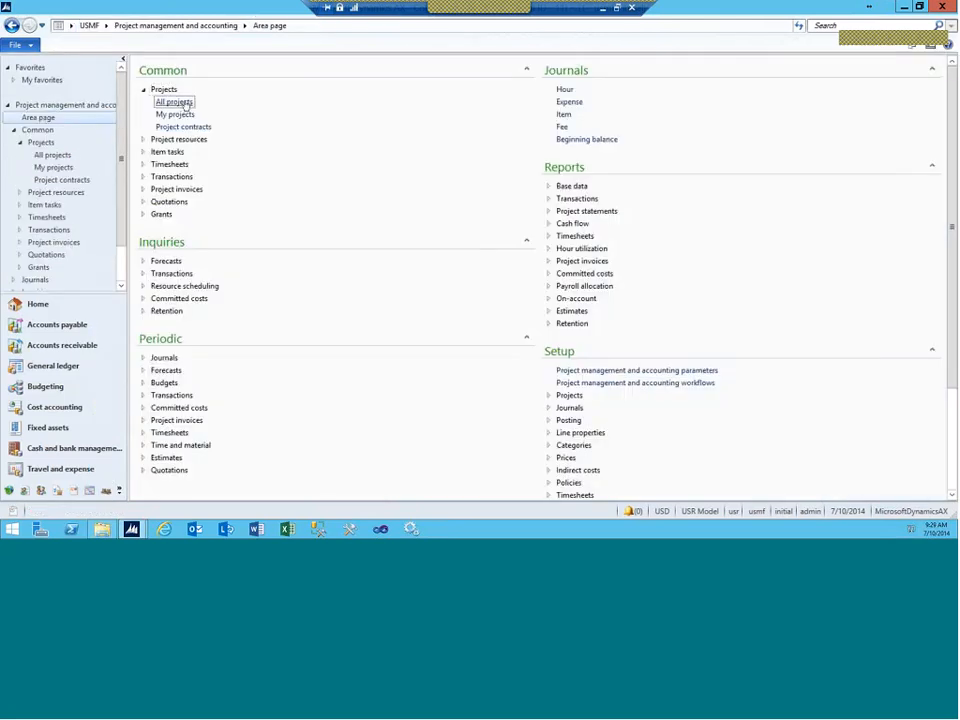
pyautogui.click(183, 103)
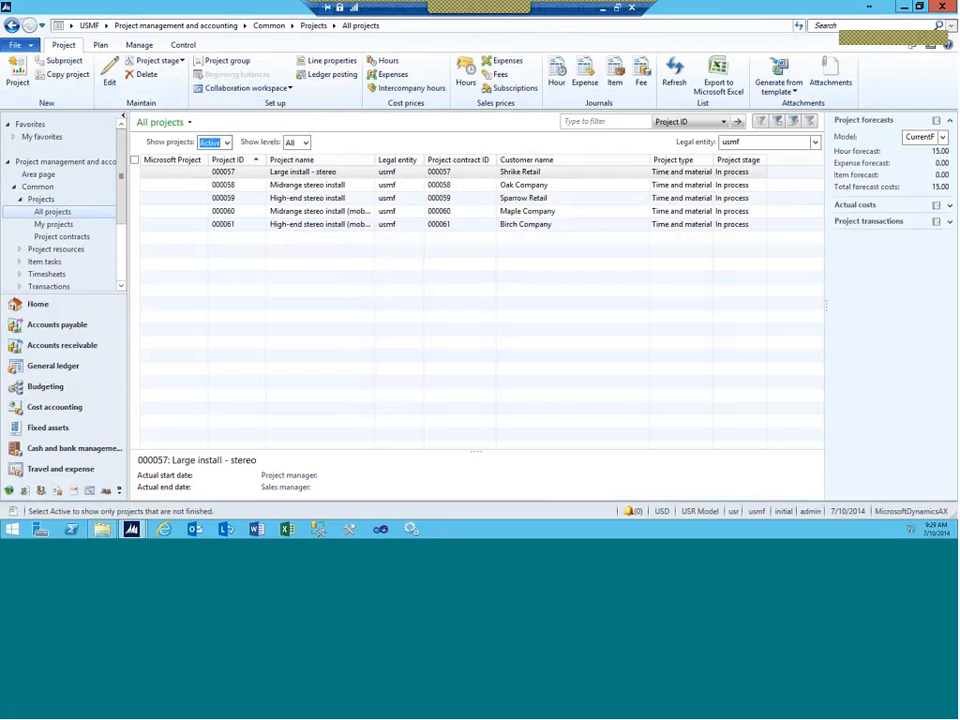
# Step: Preview project 000058's team grid, then open project 000057 Large install - stereo
pyautogui.click(220, 187)
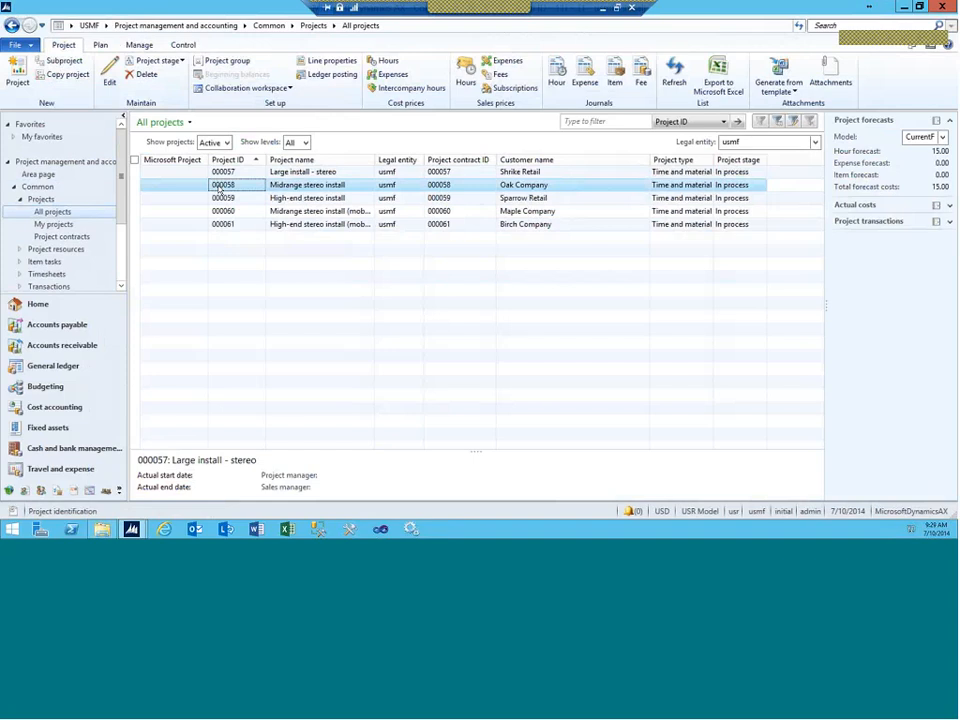
pyautogui.doubleClick(219, 189)
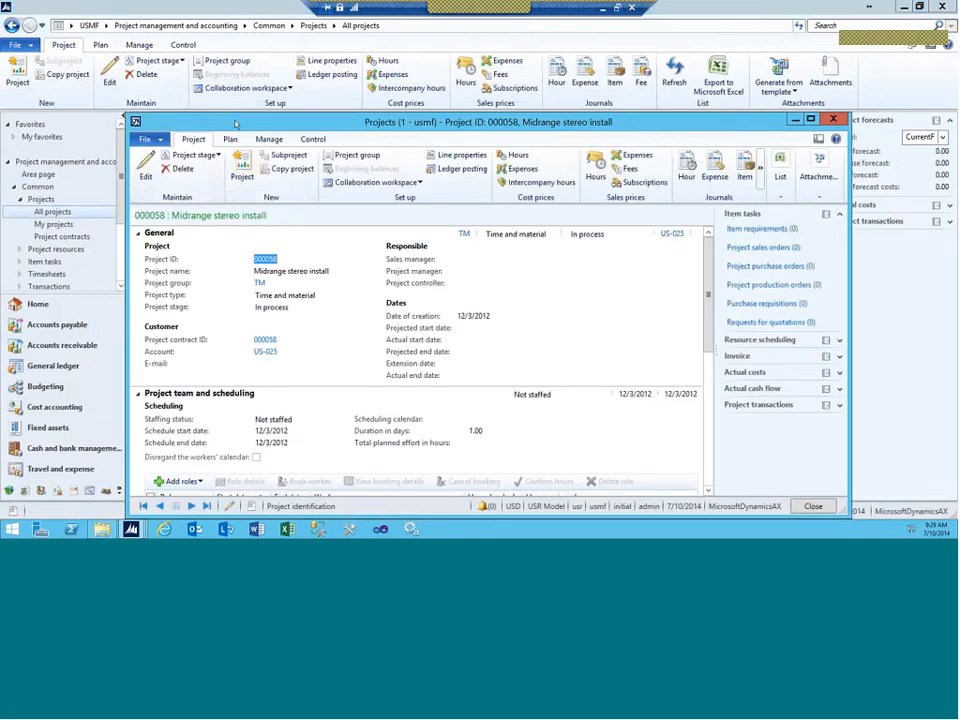
pyautogui.moveTo(236, 124); pyautogui.dragTo(203, 46)
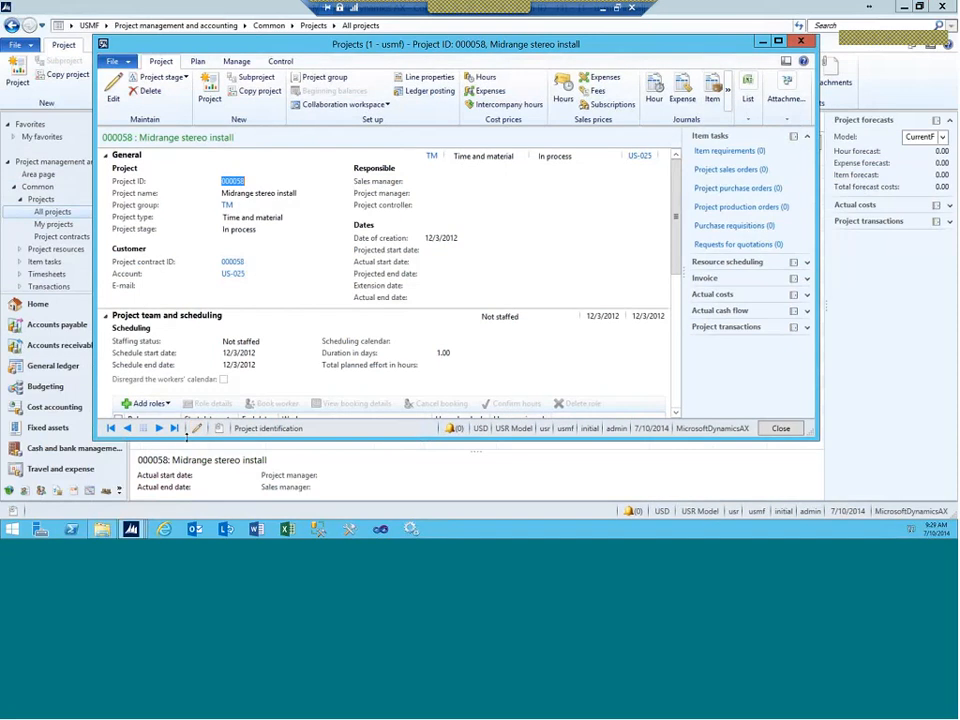
pyautogui.moveTo(186, 436); pyautogui.dragTo(186, 494)
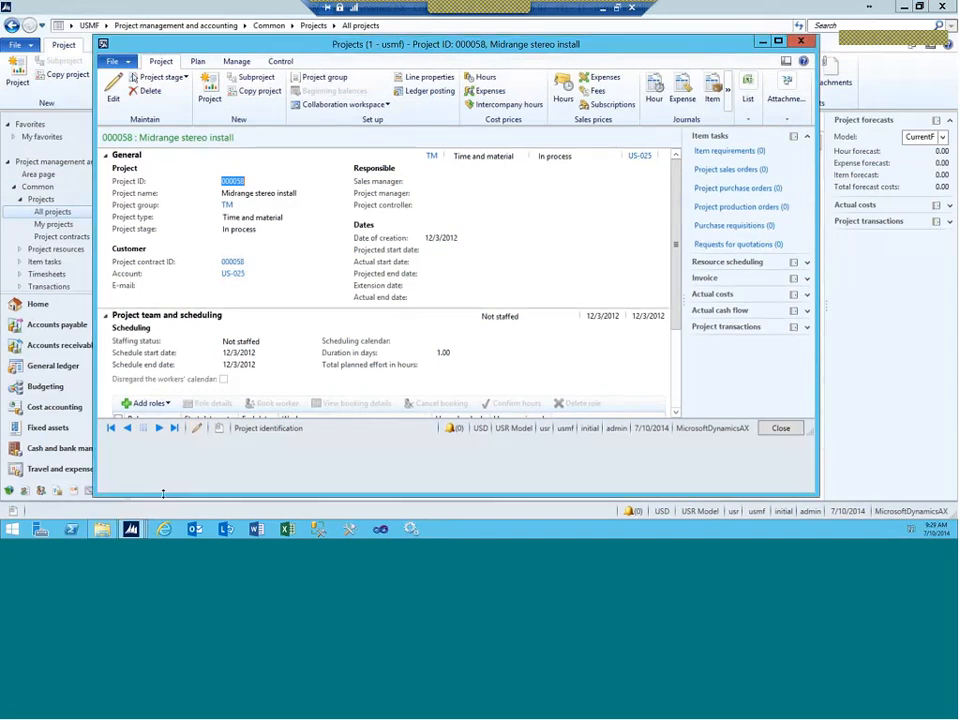
pyautogui.press('Escape')
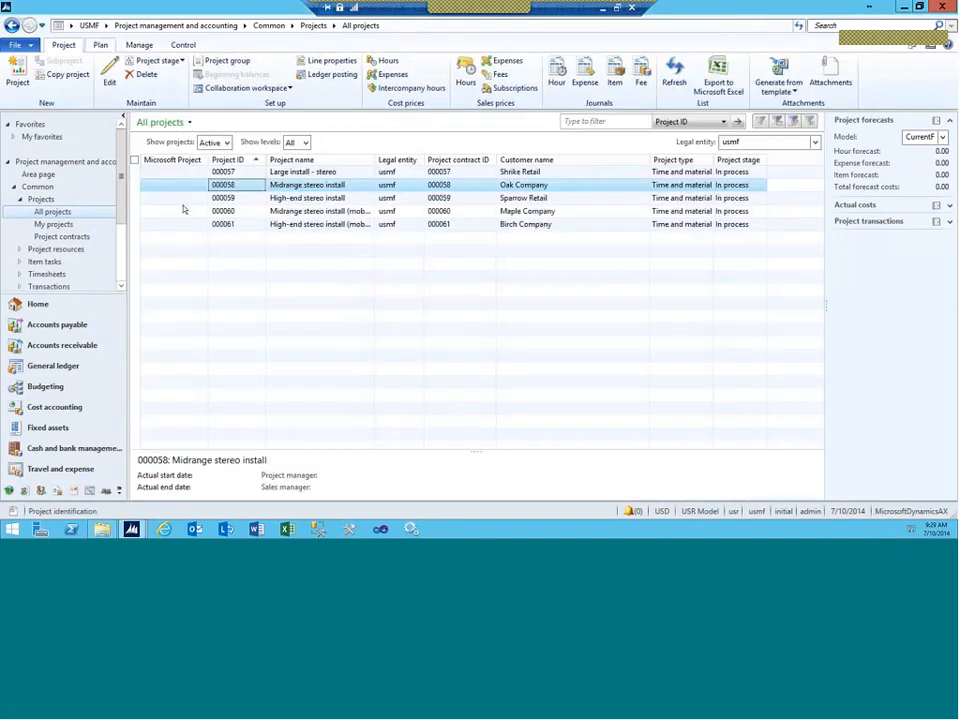
pyautogui.doubleClick(179, 172)
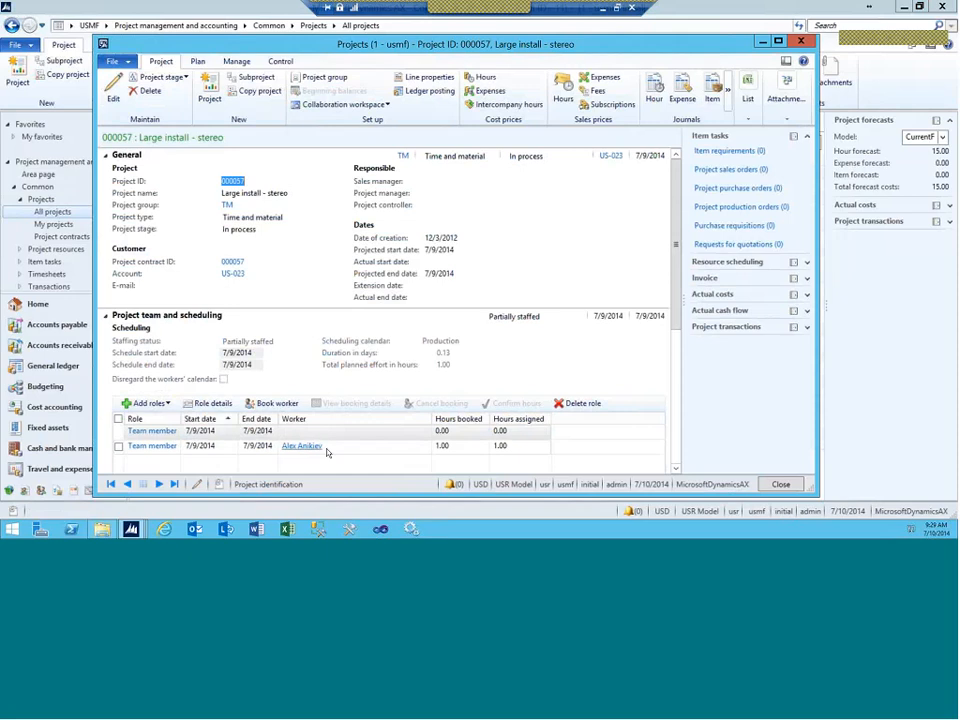
pyautogui.moveTo(326, 452)
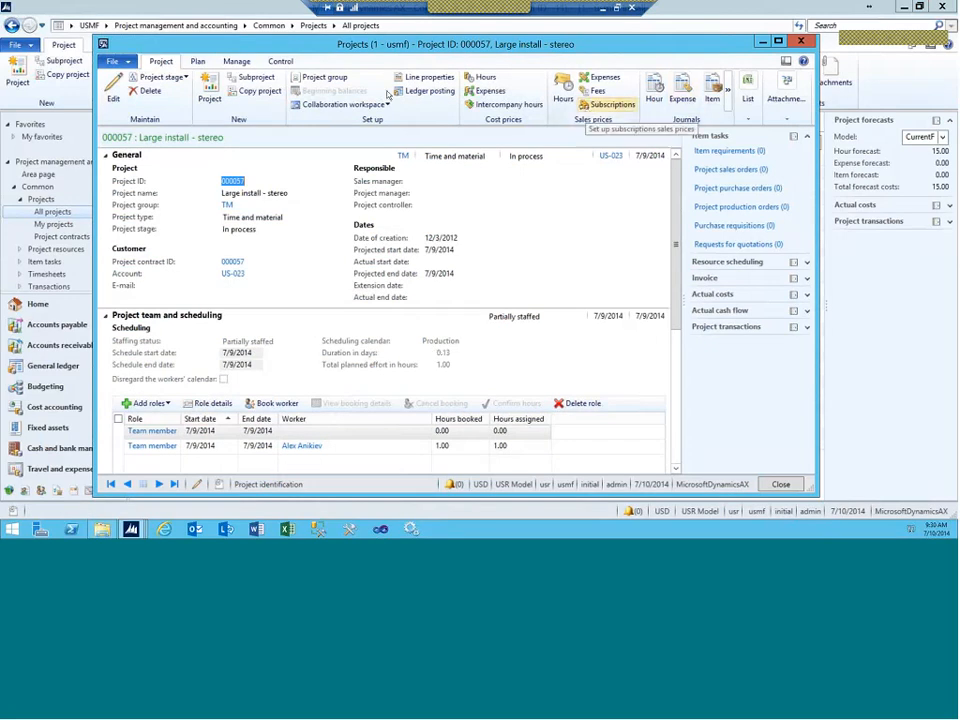
# Step: Review project 000057's validation worker assignments, then close that window
pyautogui.click(237, 61)
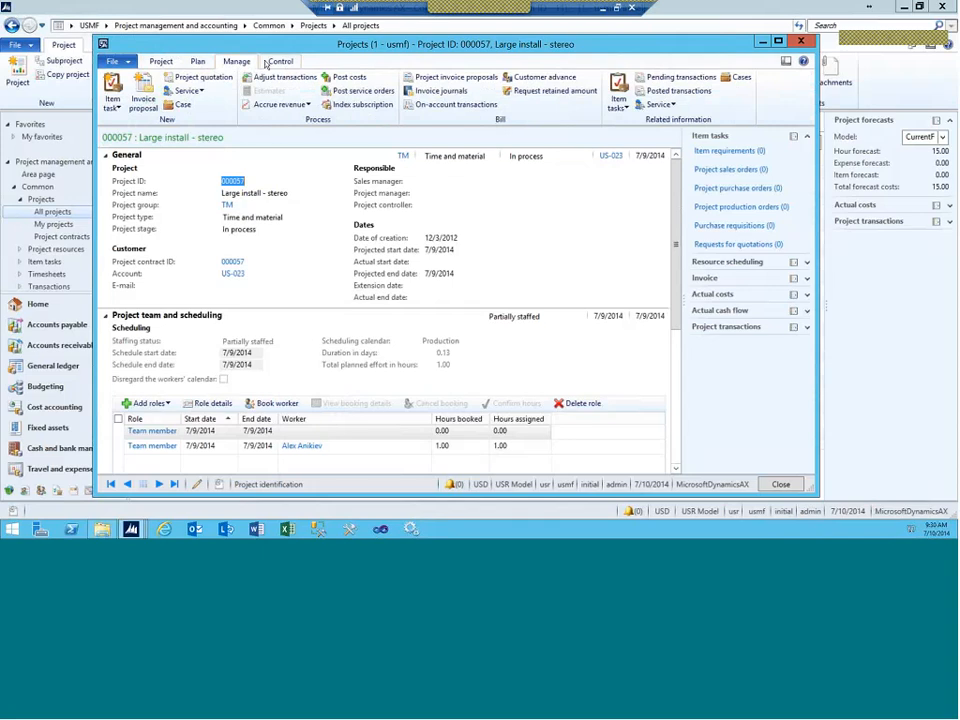
pyautogui.click(268, 62)
pyautogui.click(198, 62)
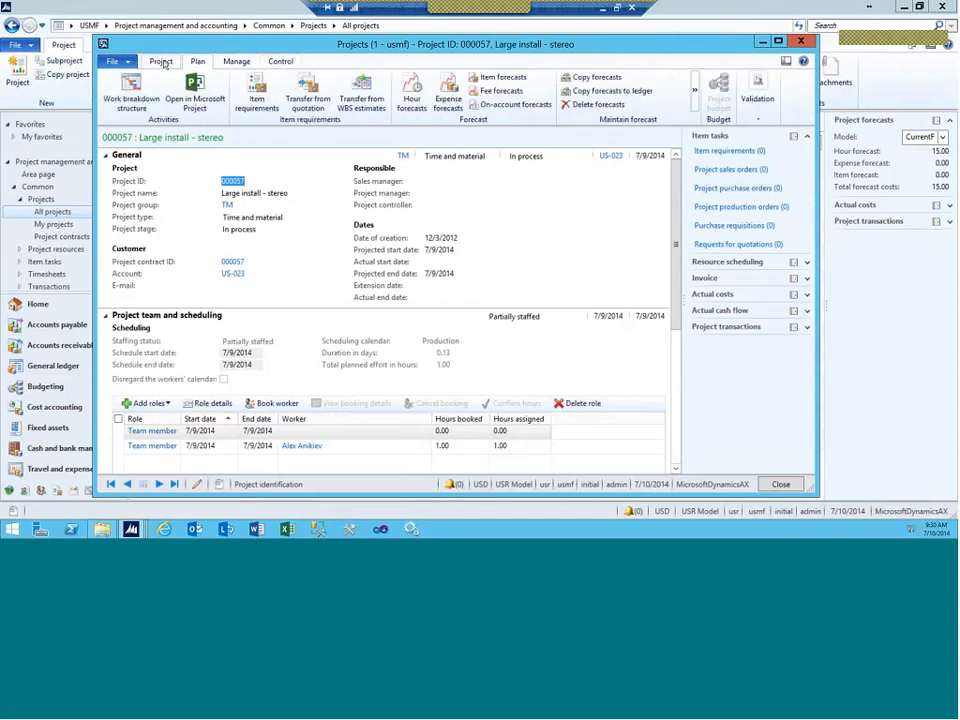
pyautogui.click(757, 95)
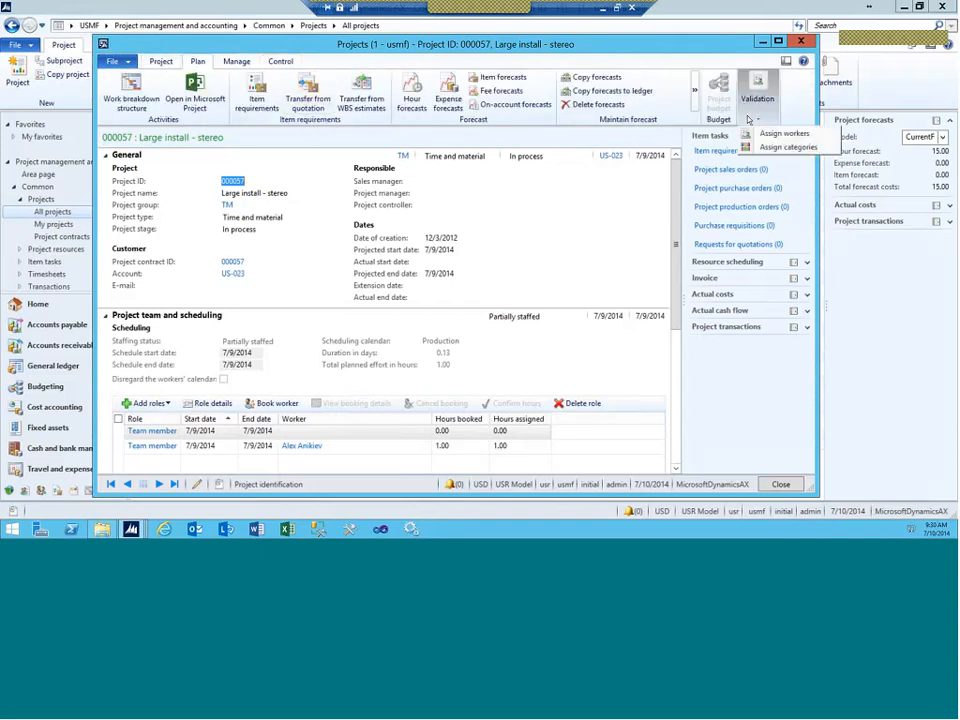
pyautogui.click(764, 136)
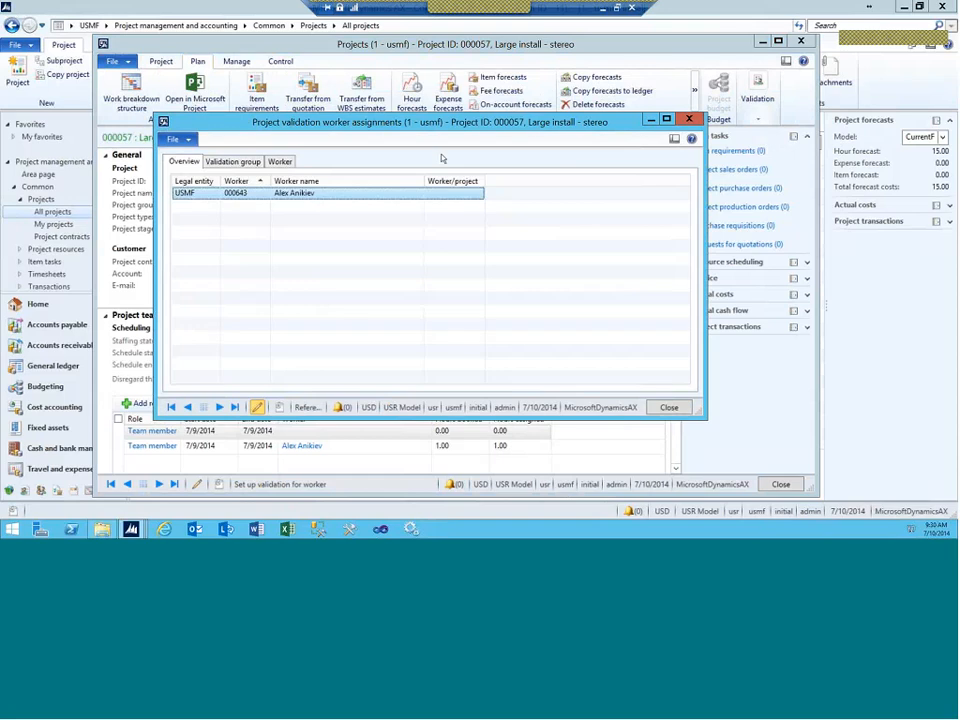
pyautogui.click(280, 161)
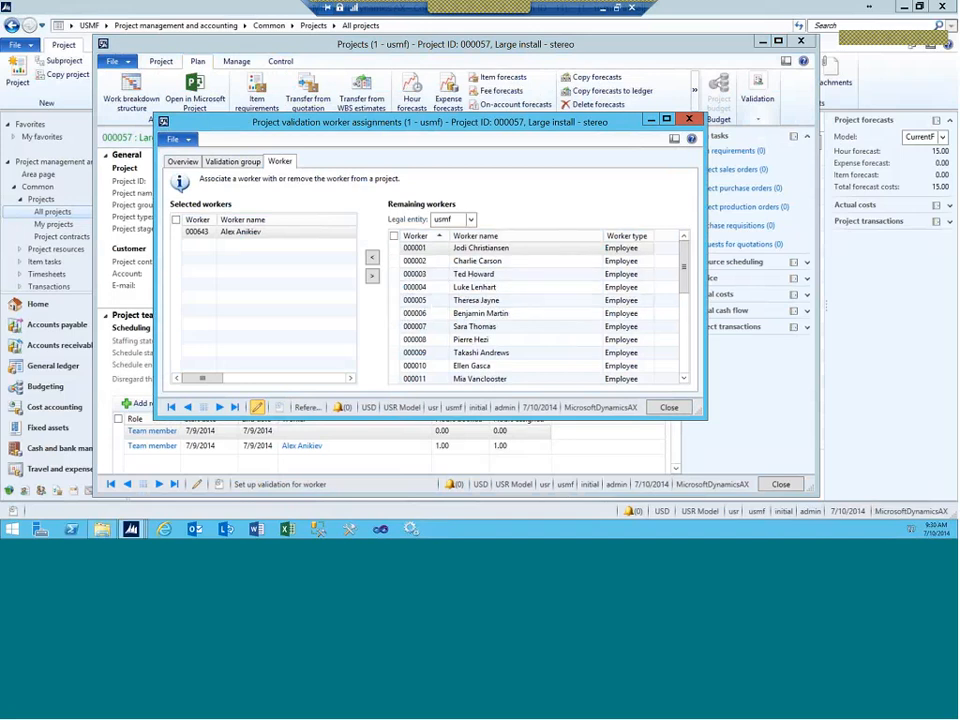
pyautogui.click(689, 119)
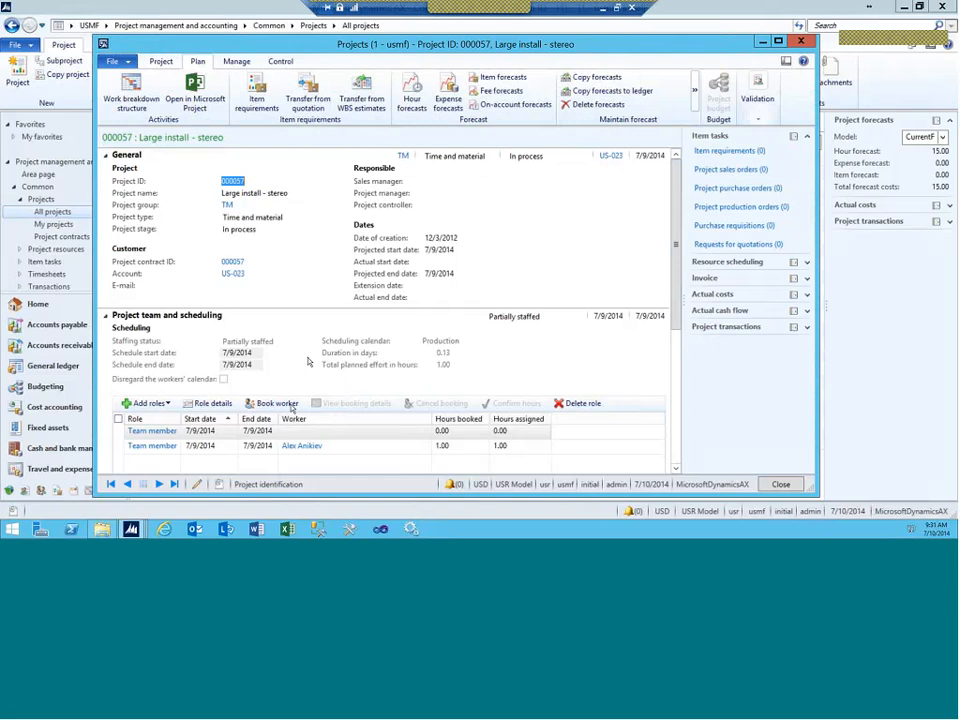
pyautogui.click(292, 446)
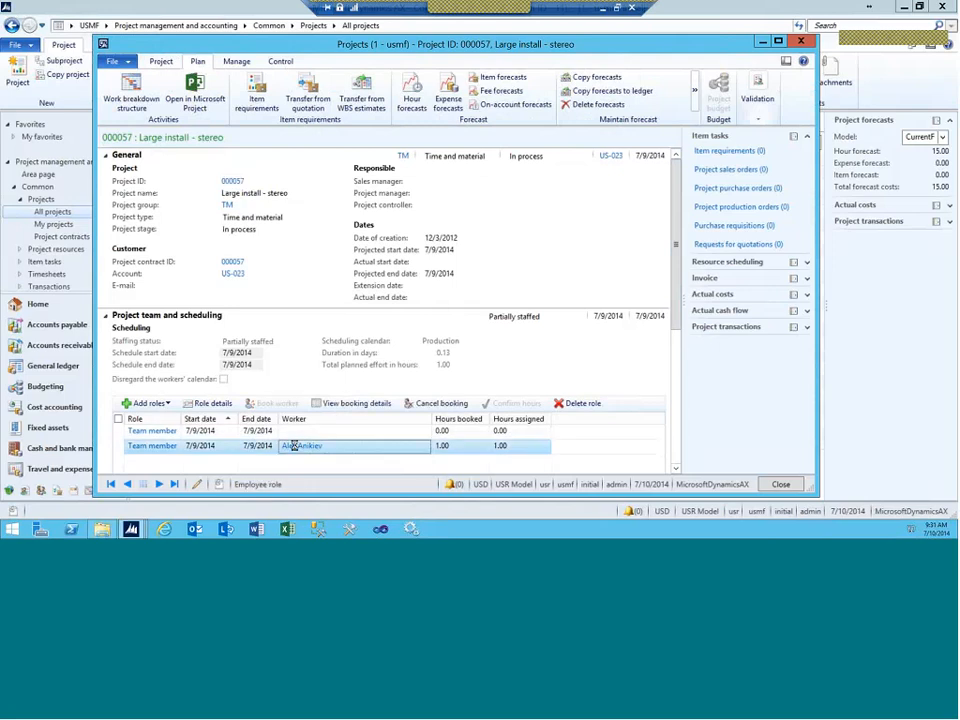
pyautogui.click(292, 446)
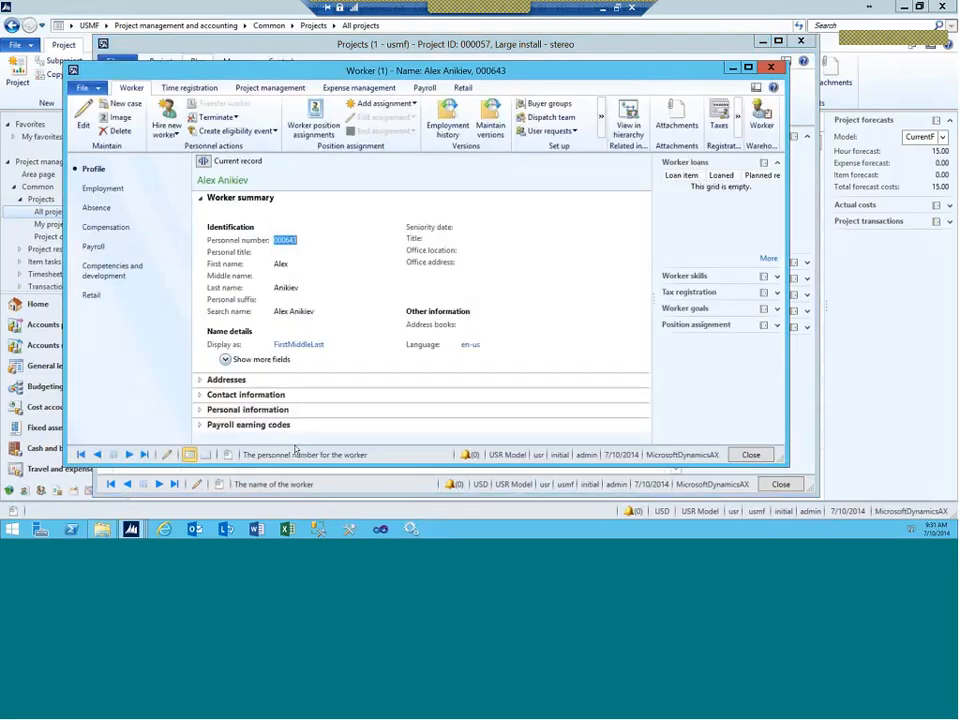
pyautogui.click(270, 89)
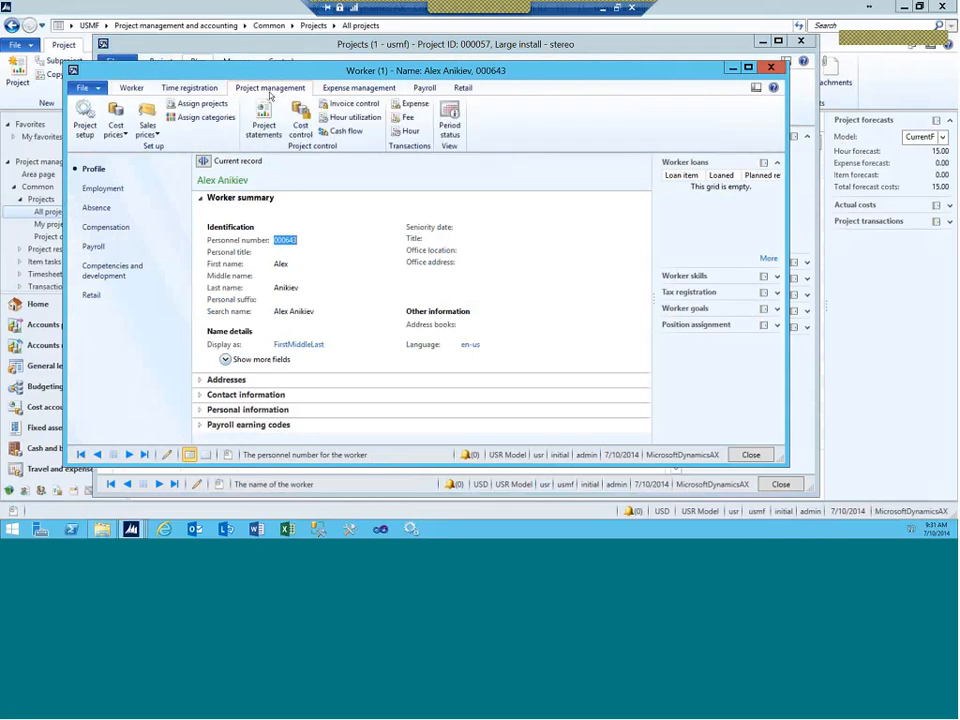
pyautogui.click(86, 122)
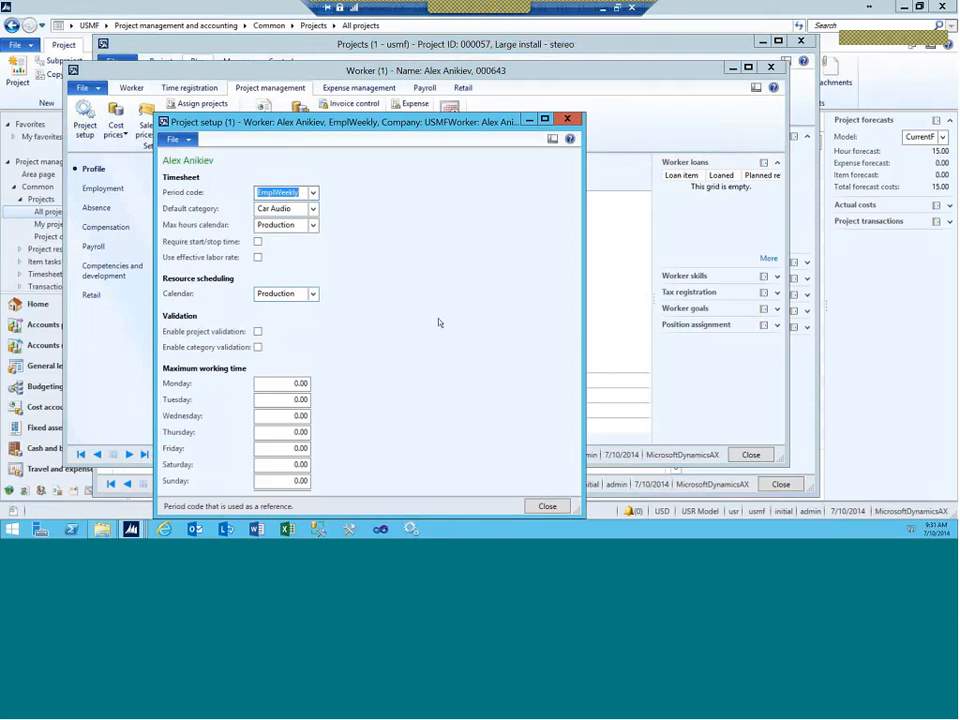
pyautogui.click(566, 121)
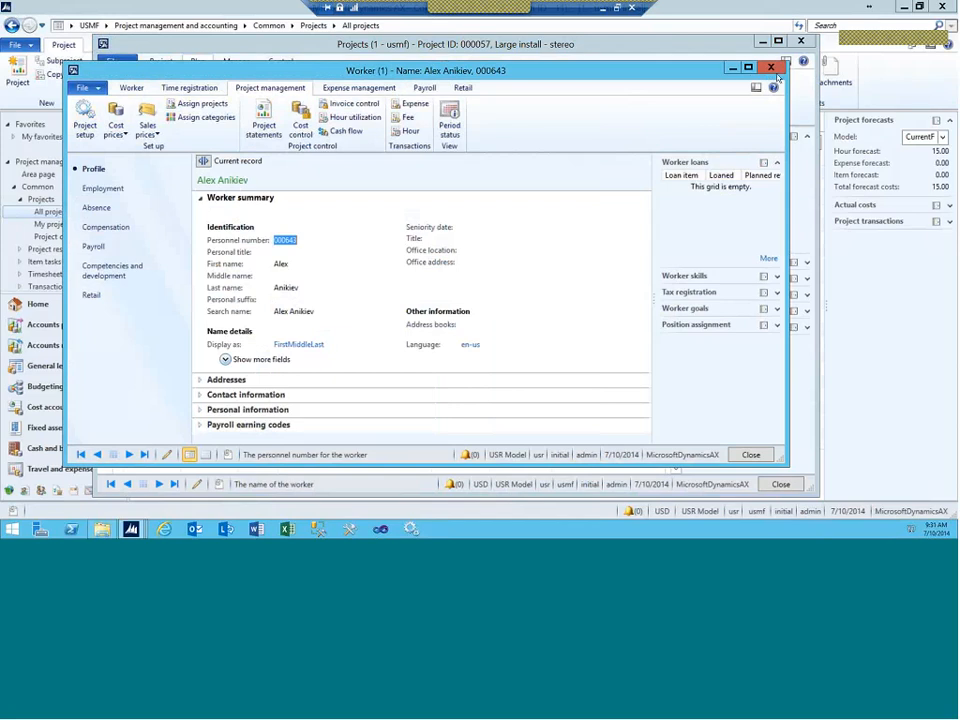
pyautogui.click(770, 68)
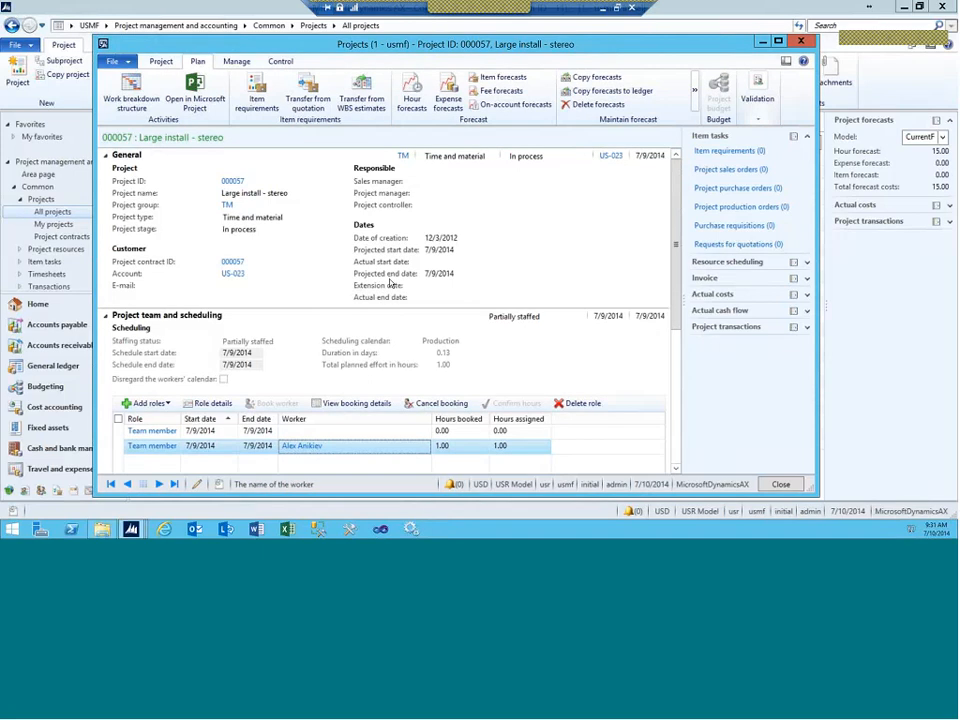
# Step: Add a task named Demo with 1 hour of effort below Assembly in the WBS
pyautogui.click(133, 106)
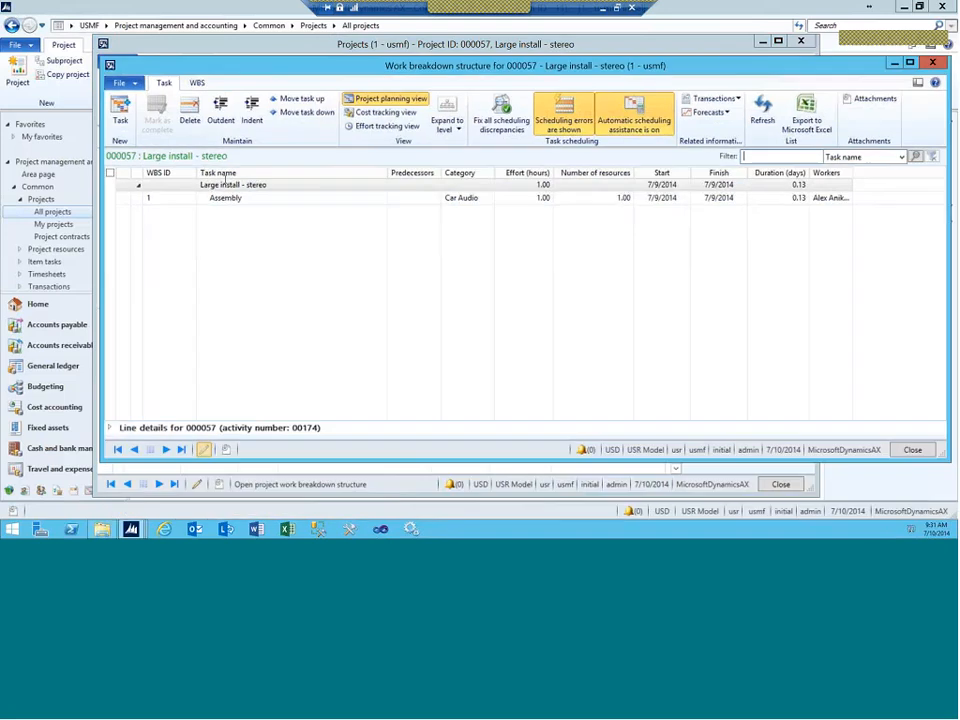
pyautogui.click(215, 198)
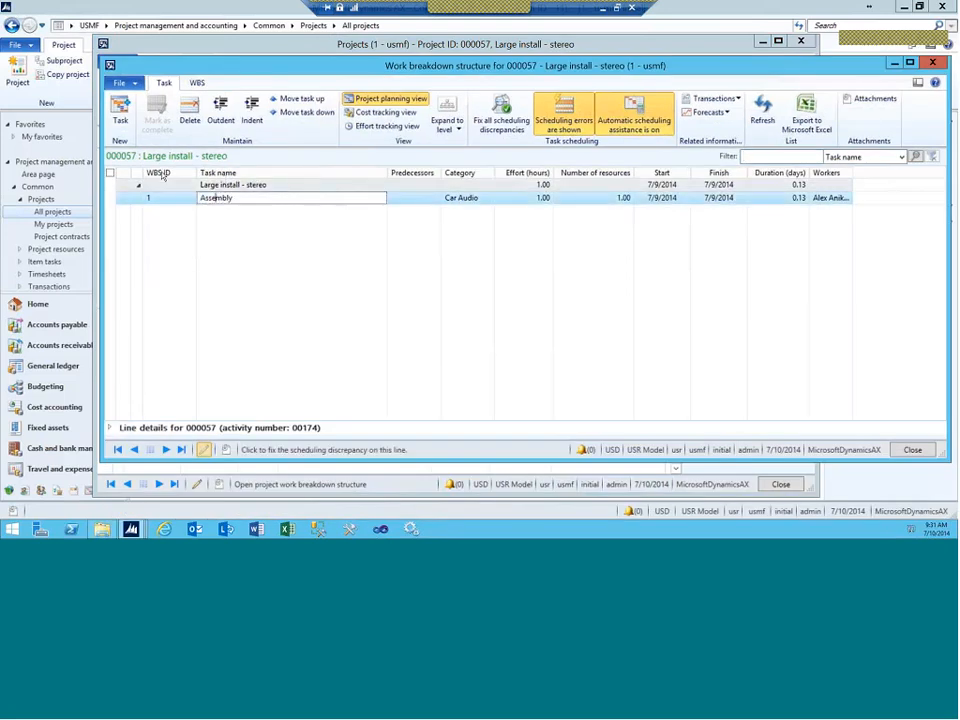
pyautogui.click(128, 127)
pyautogui.write('De')
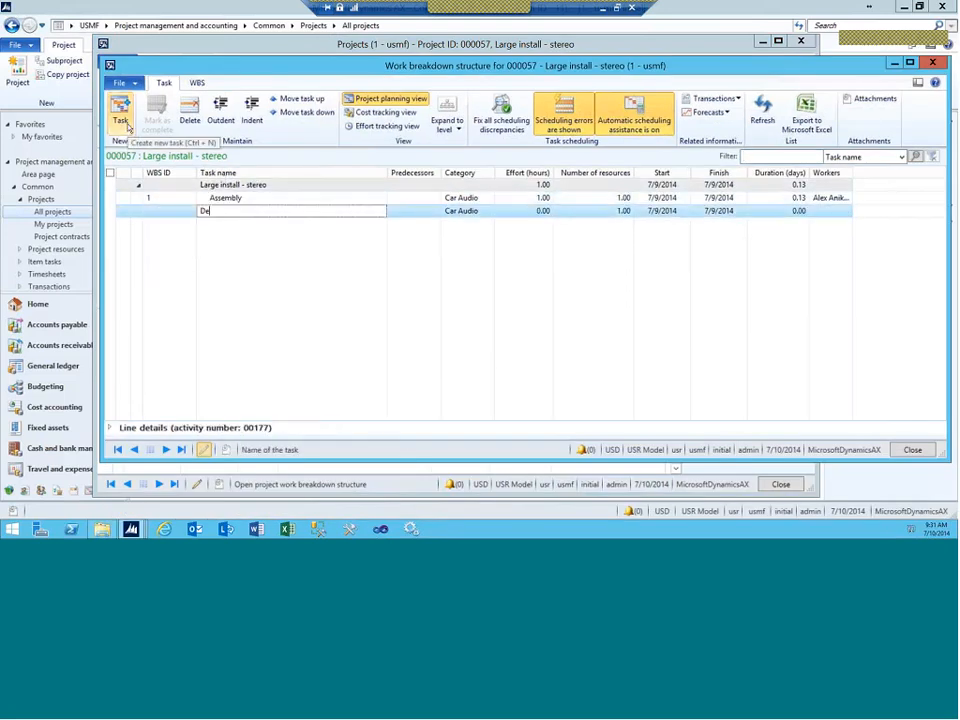
pyautogui.write('mo')
pyautogui.press('Tab')
pyautogui.press('Tab')
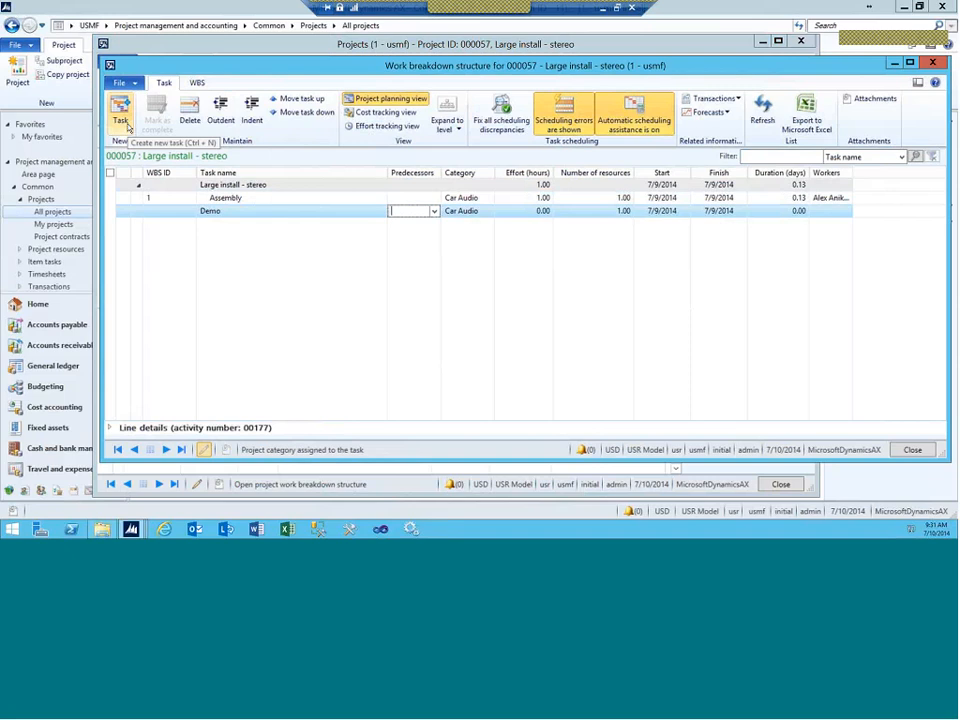
pyautogui.press('Tab')
pyautogui.write('1')
pyautogui.press('Tab')
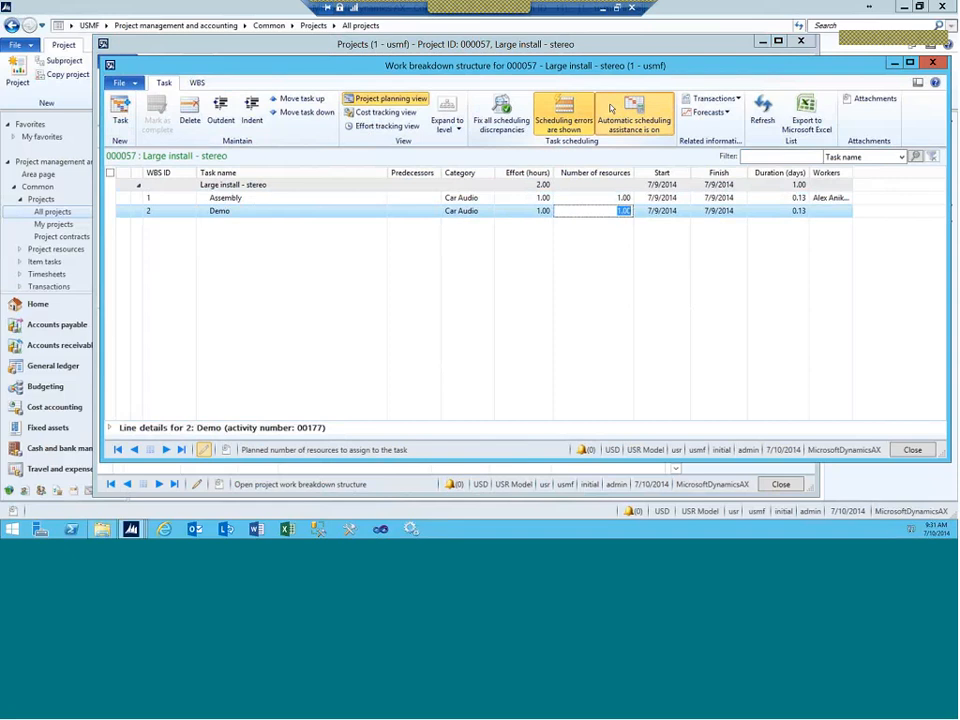
# Step: Turn off automatic scheduling assistance and view the Demo task's worker assignments
pyautogui.click(611, 108)
pyautogui.click(110, 427)
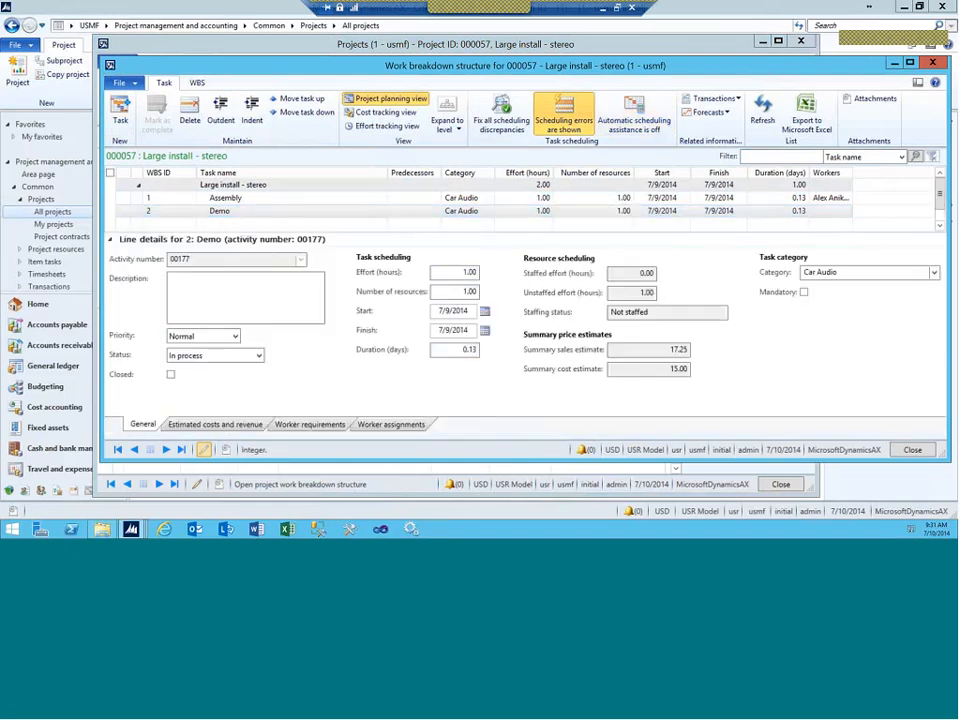
pyautogui.click(367, 426)
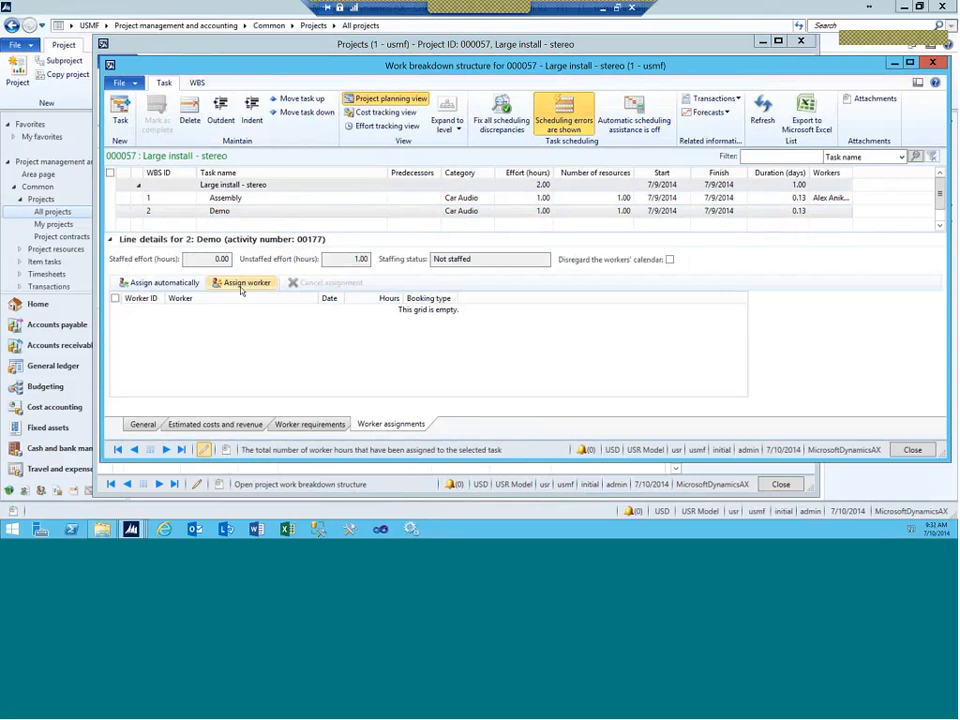
pyautogui.click(197, 82)
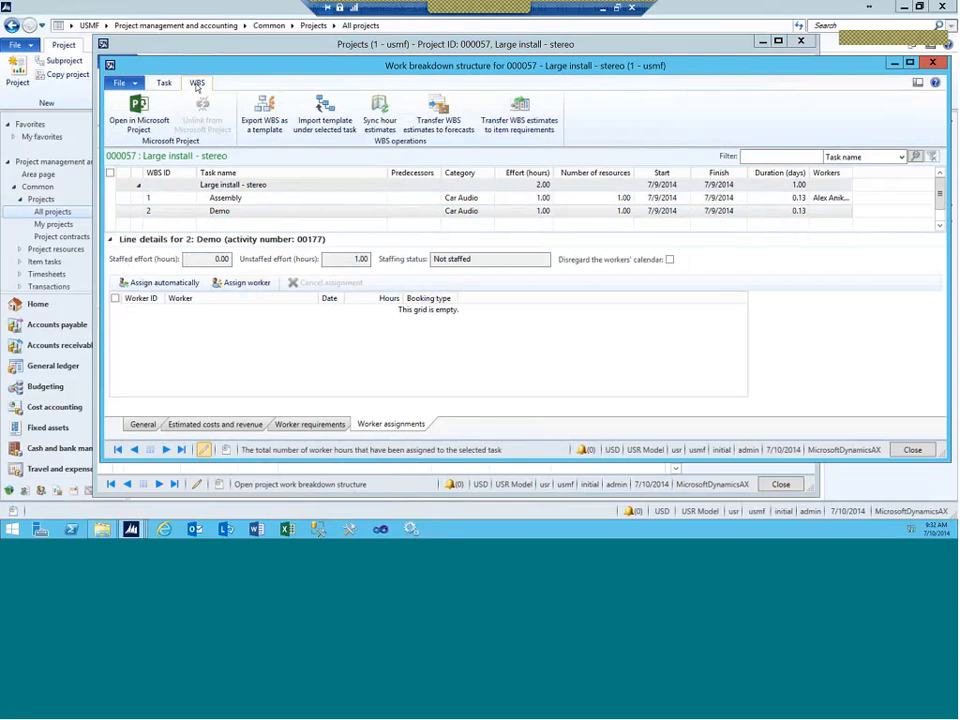
# Step: Open the WBS in Microsoft Project and cancel the Dynamics AX Open dialog unchanged
pyautogui.click(150, 117)
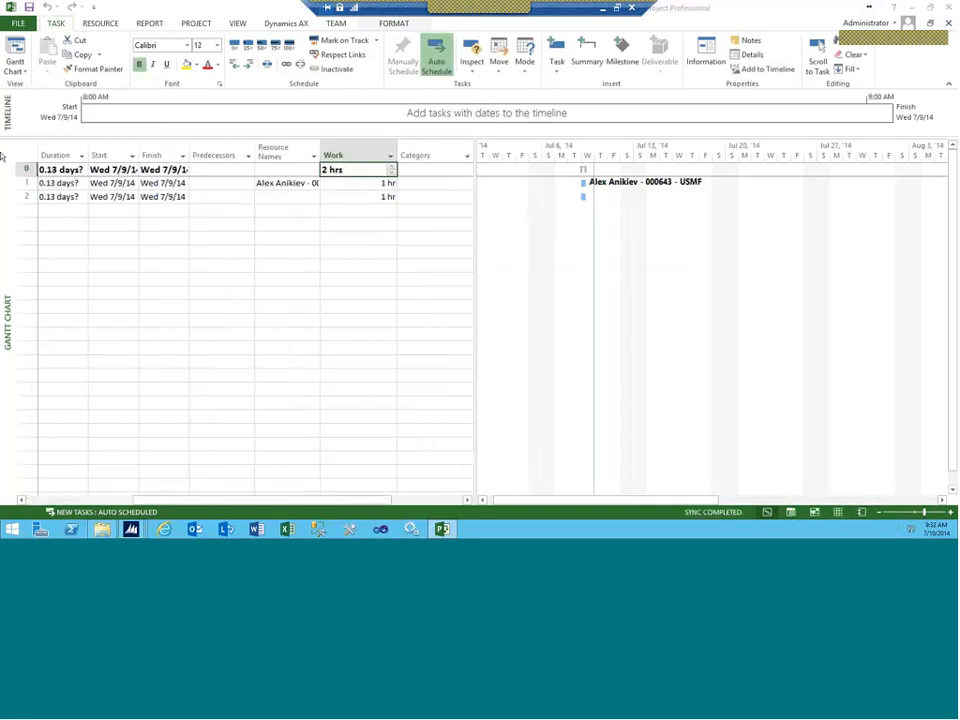
pyautogui.click(482, 499)
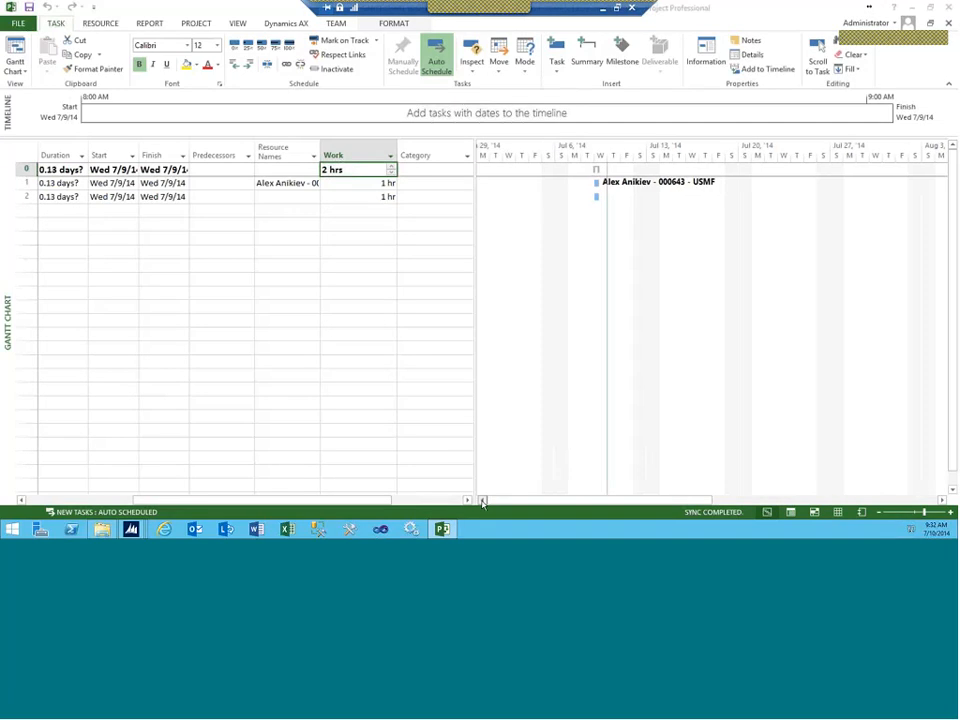
pyautogui.click(482, 500)
pyautogui.click(284, 23)
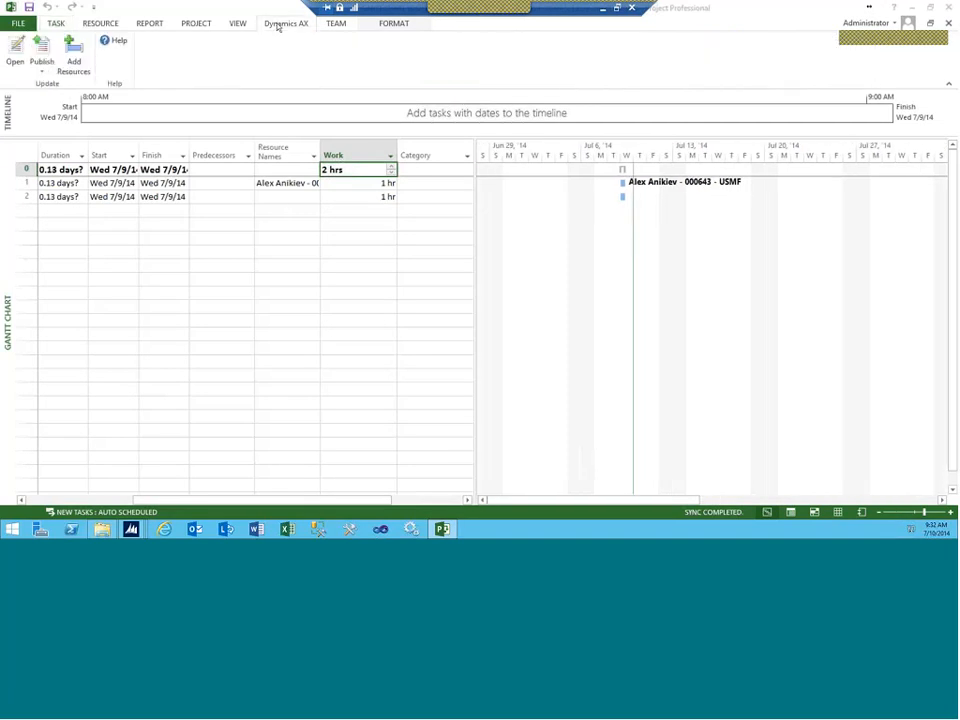
pyautogui.click(15, 55)
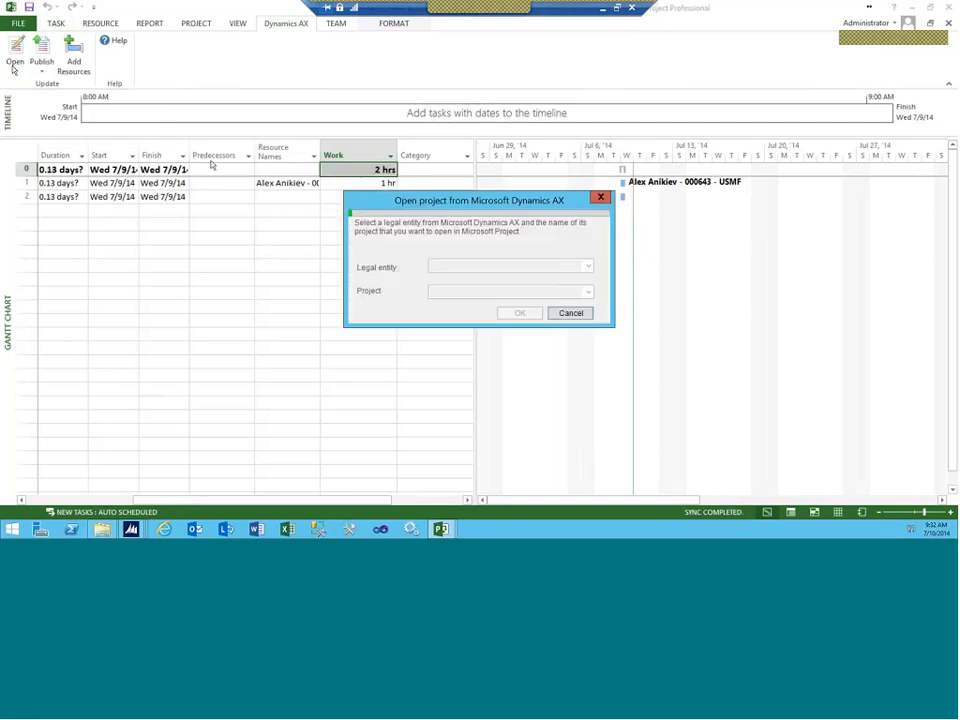
pyautogui.click(587, 266)
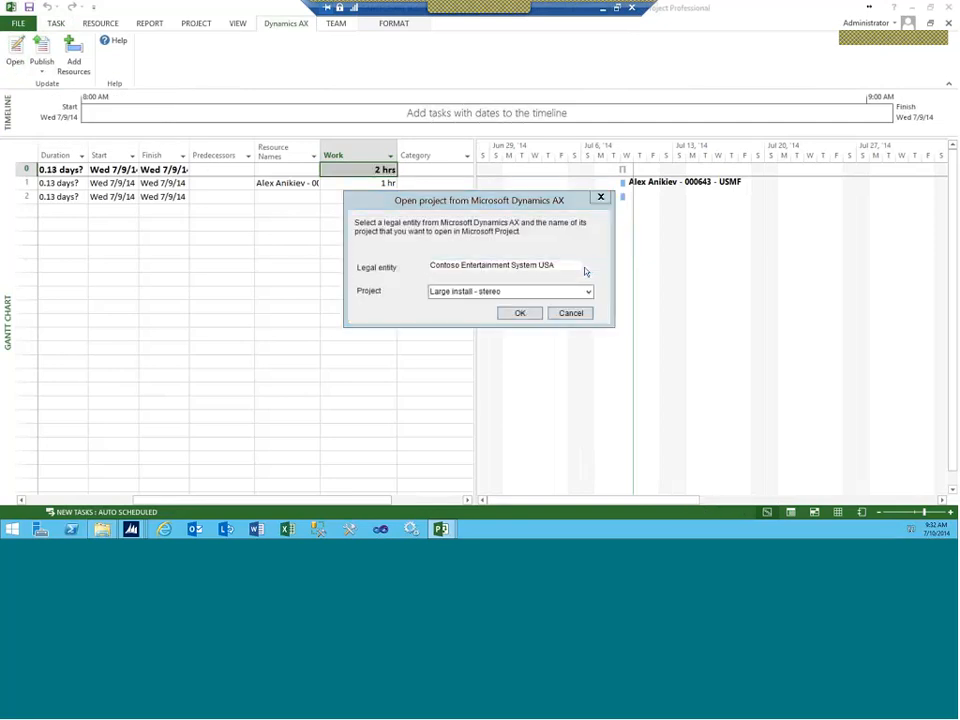
pyautogui.click(587, 266)
pyautogui.click(588, 291)
pyautogui.click(588, 291)
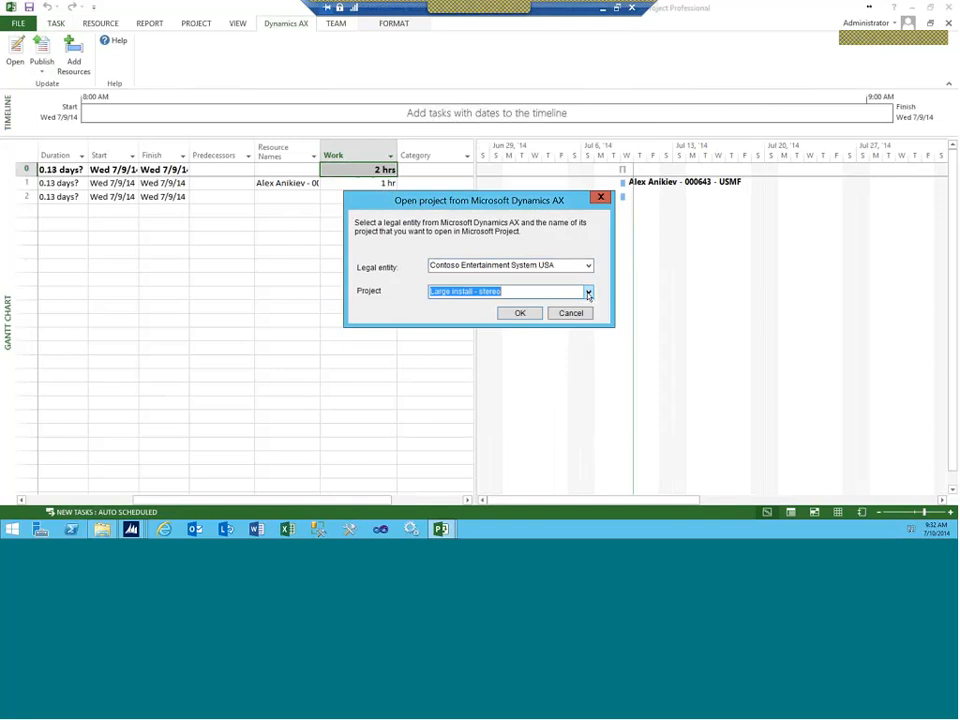
pyautogui.click(600, 197)
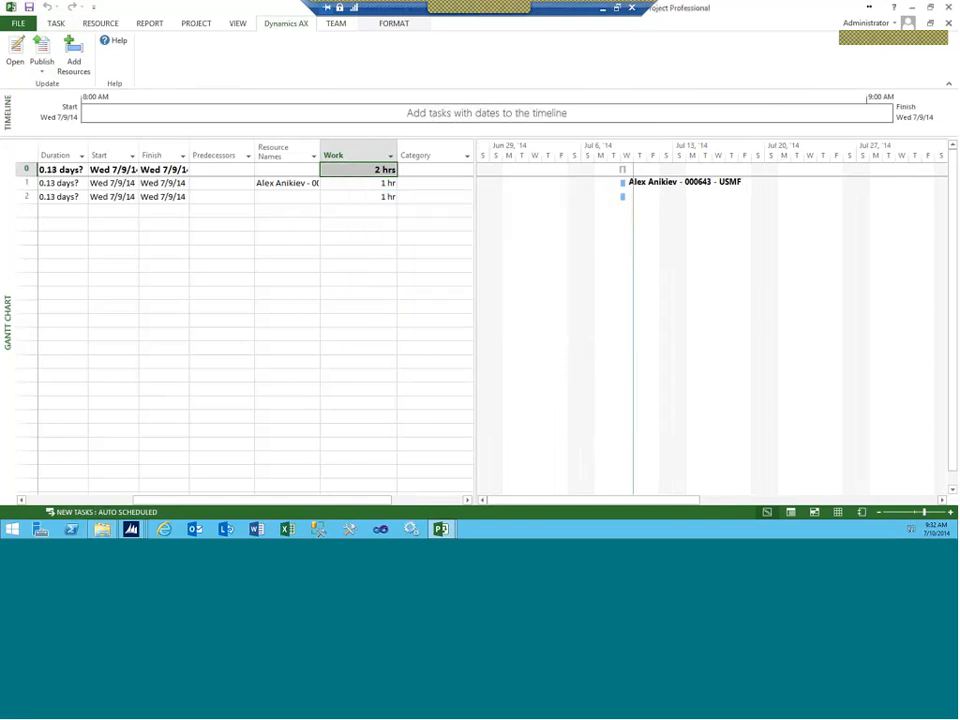
# Step: Review the Publish options, then close Microsoft Project to save back to Dynamics AX
pyautogui.click(41, 72)
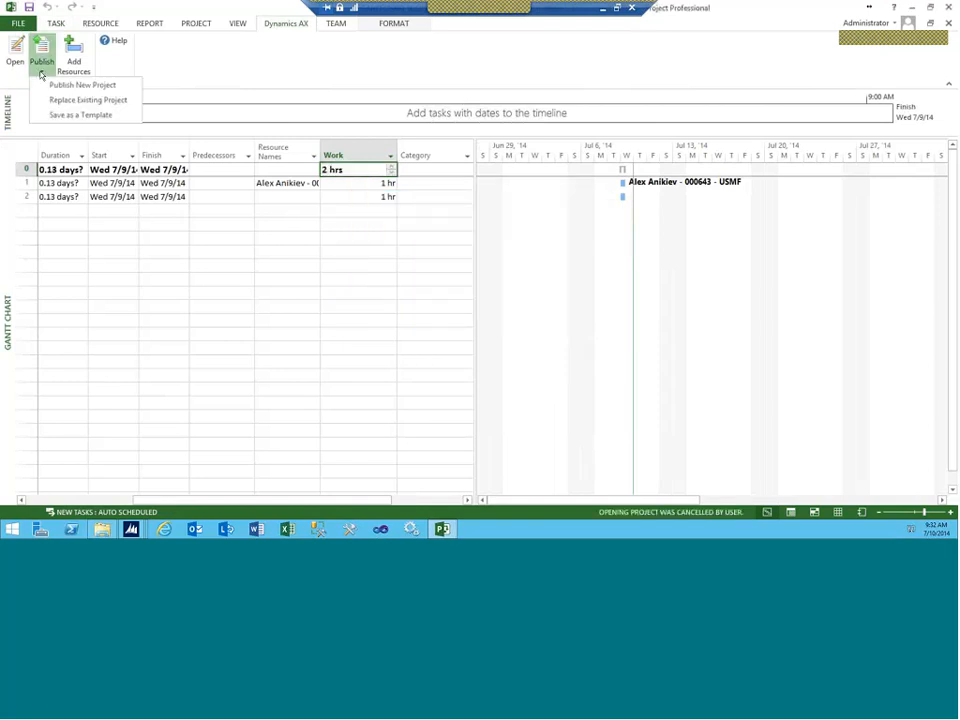
pyautogui.click(129, 10)
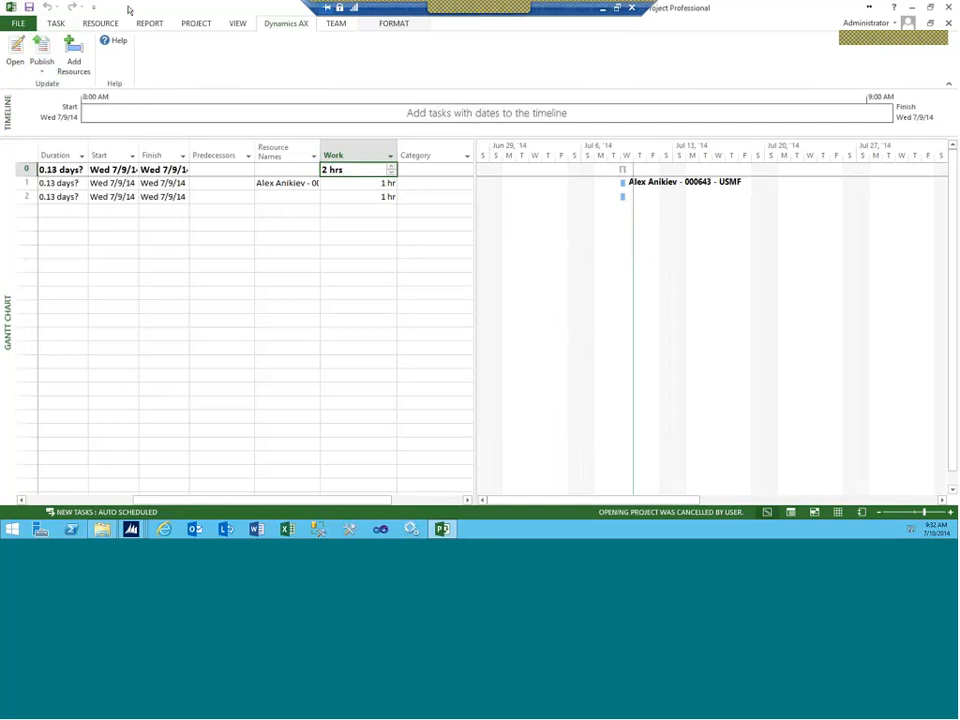
pyautogui.click(950, 8)
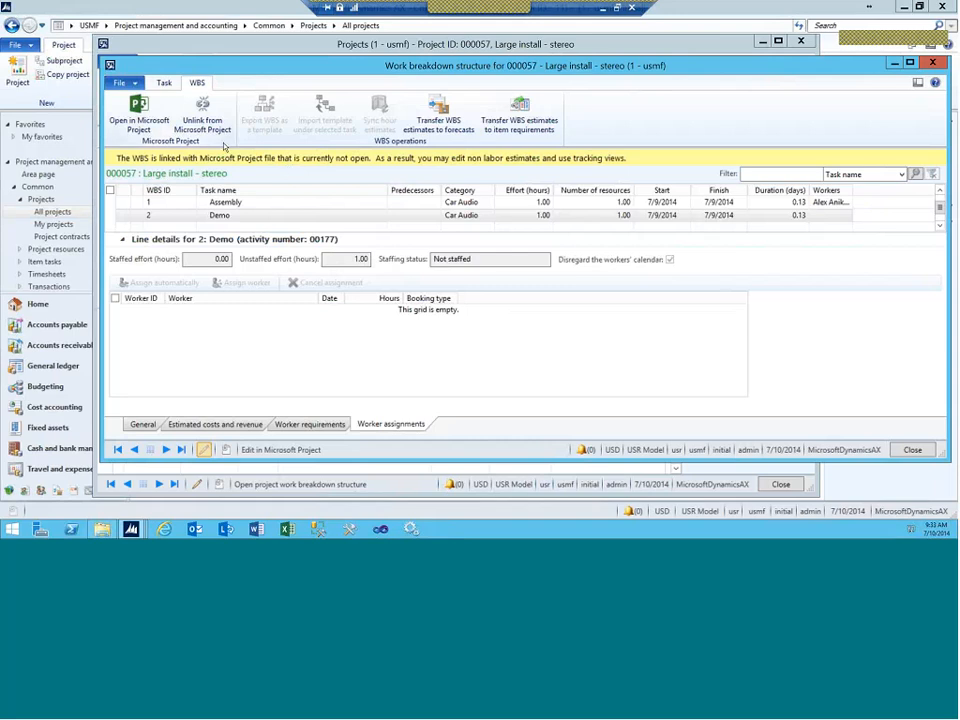
# Step: Unlink the WBS from Microsoft Project, confirm, dismiss the Infolog, and select the Demo task
pyautogui.click(200, 122)
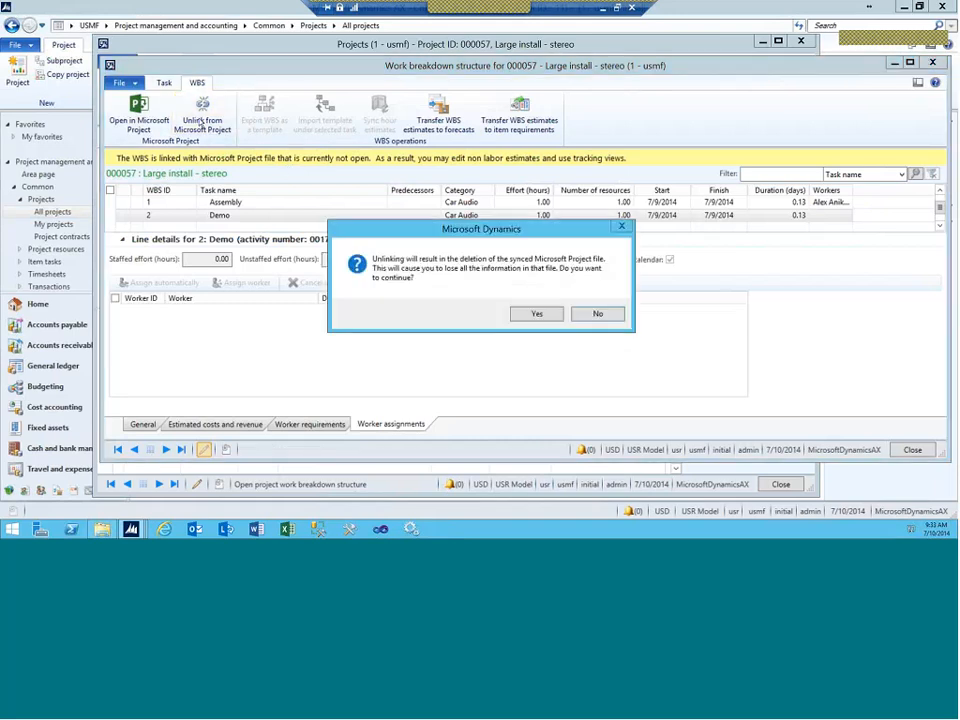
pyautogui.click(531, 314)
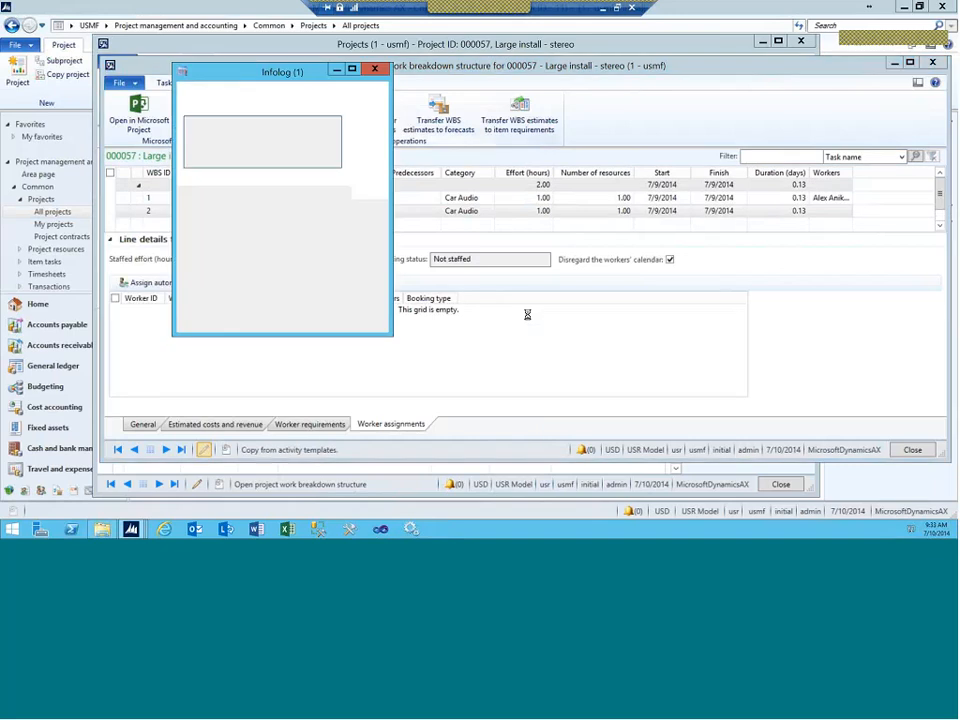
pyautogui.click(357, 317)
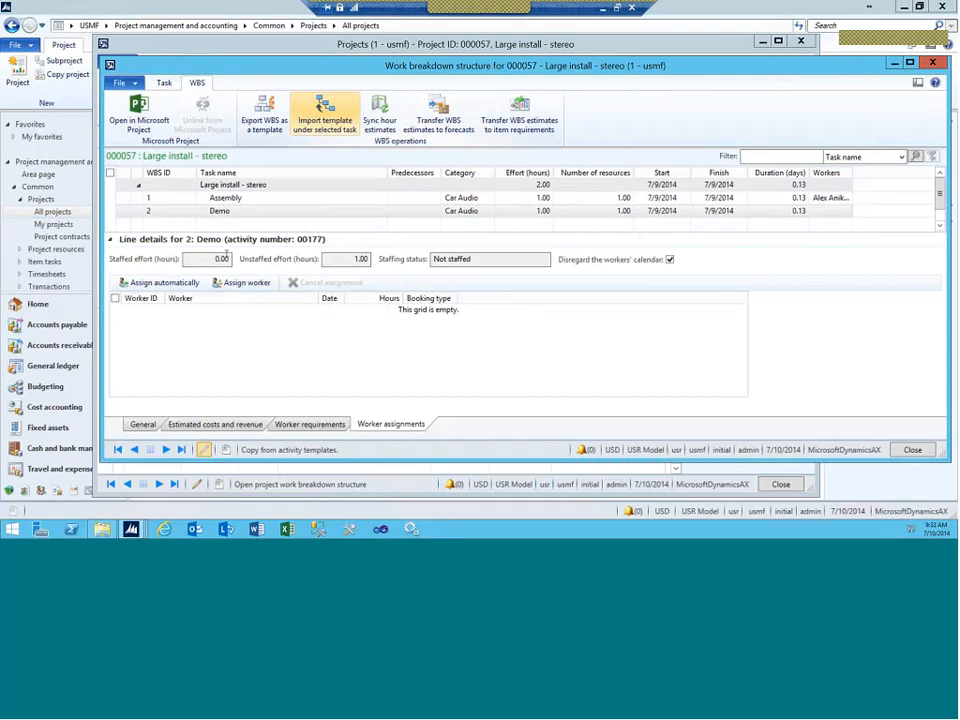
pyautogui.click(237, 210)
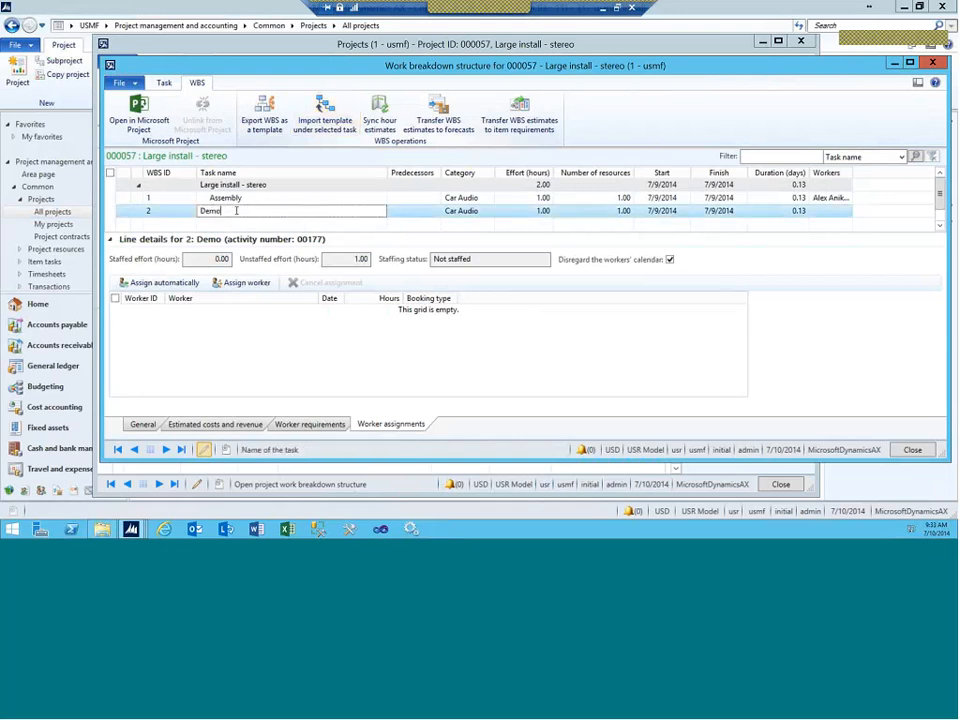
# Step: Check worker capacity, hard-book the selected worker for 1.00 hour via Specify hours, then close
pyautogui.click(240, 289)
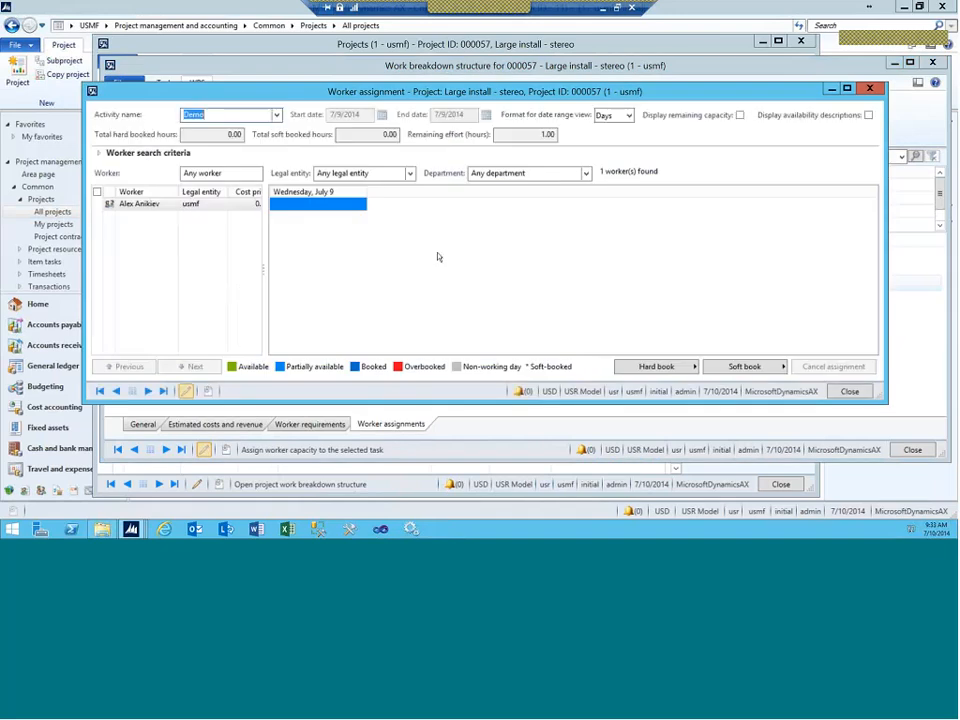
pyautogui.click(740, 115)
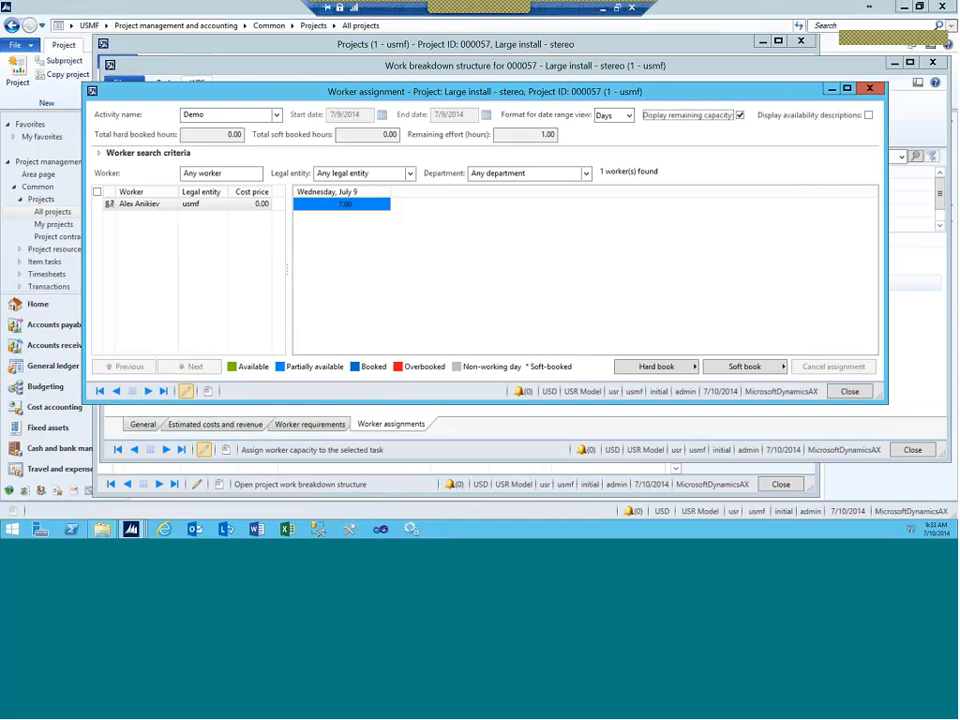
pyautogui.click(656, 366)
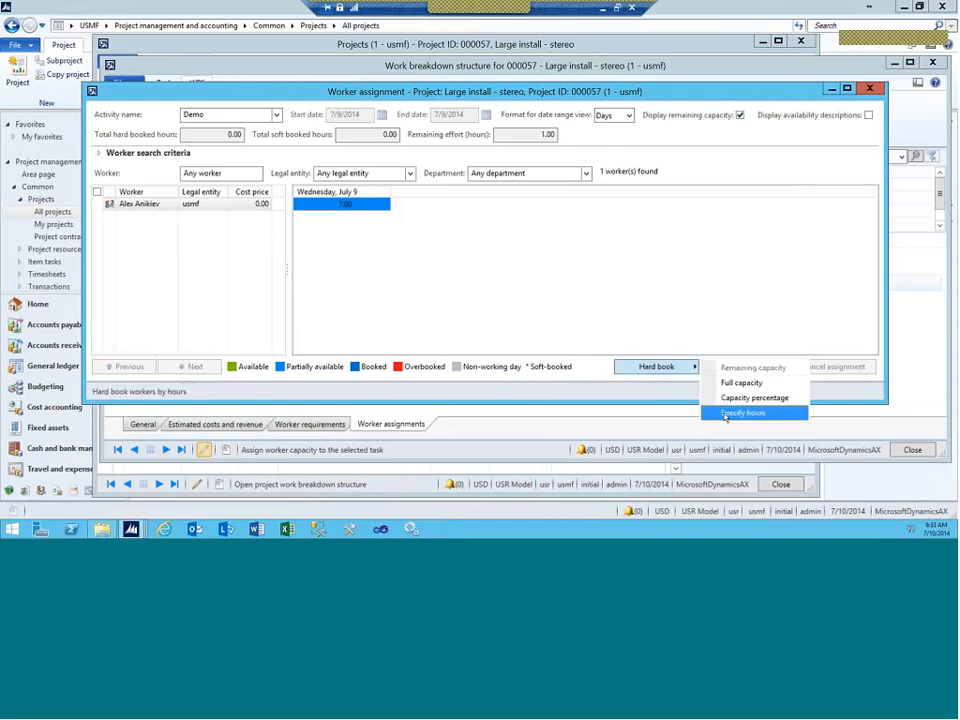
pyautogui.click(97, 204)
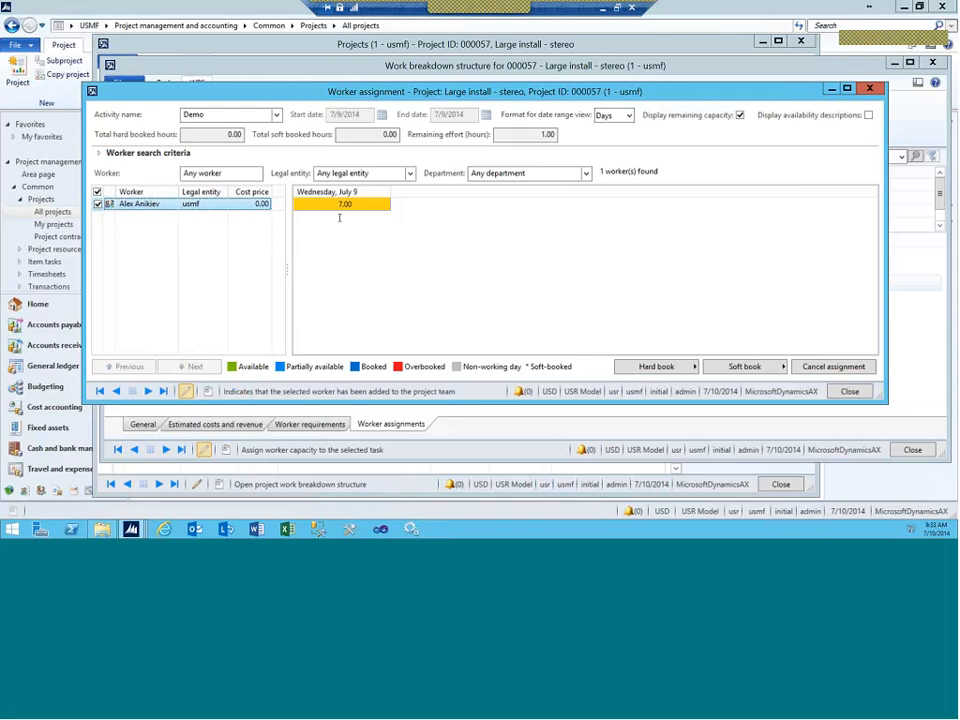
pyautogui.click(656, 366)
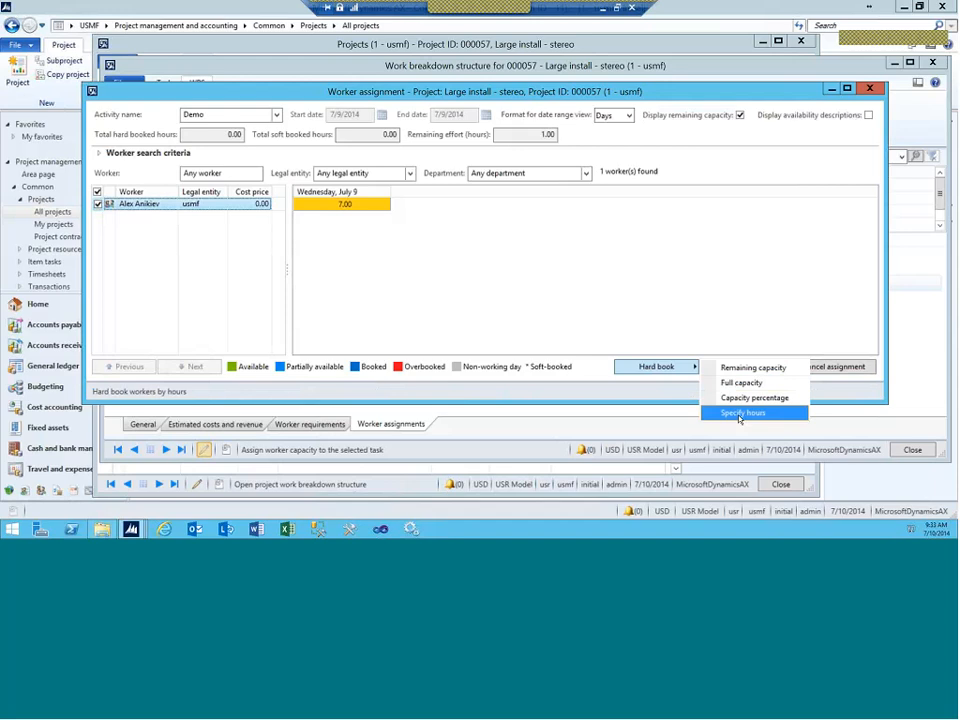
pyautogui.click(740, 413)
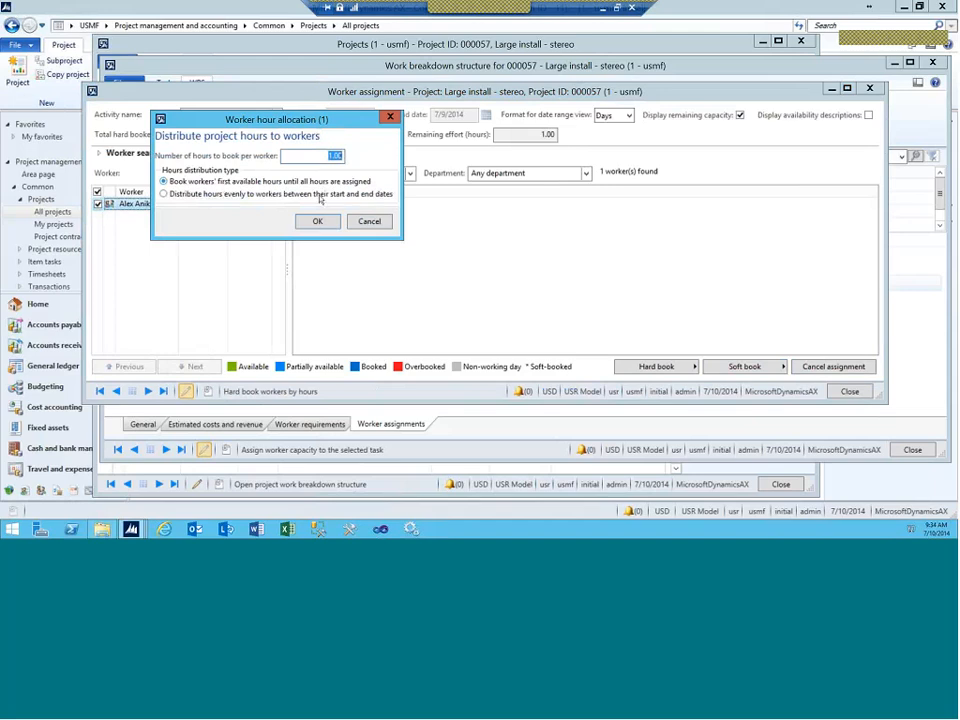
pyautogui.click(316, 221)
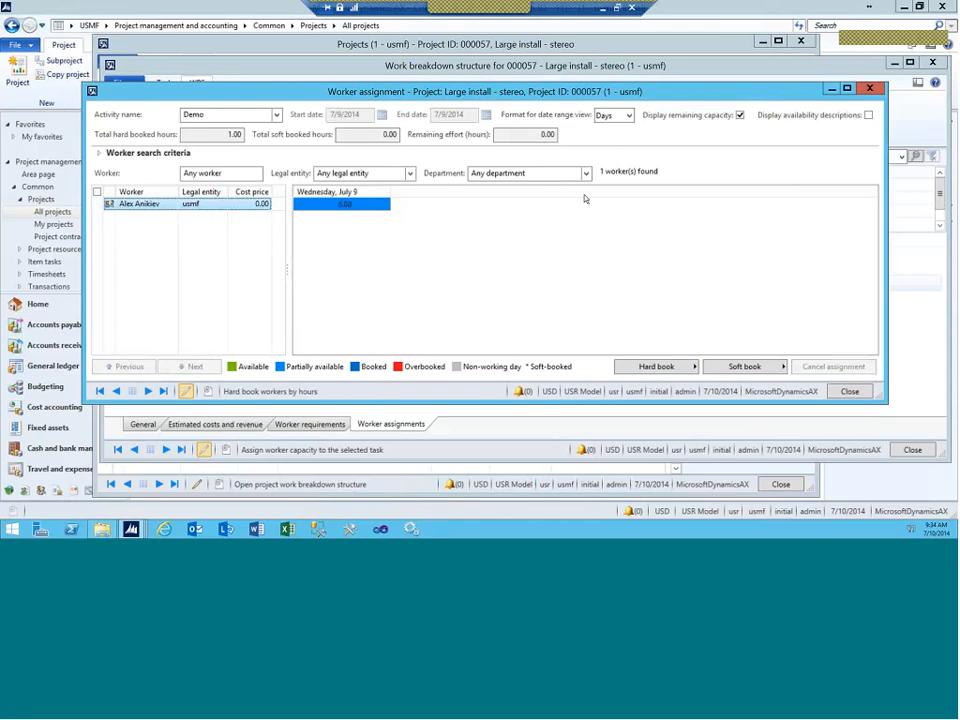
pyautogui.click(868, 89)
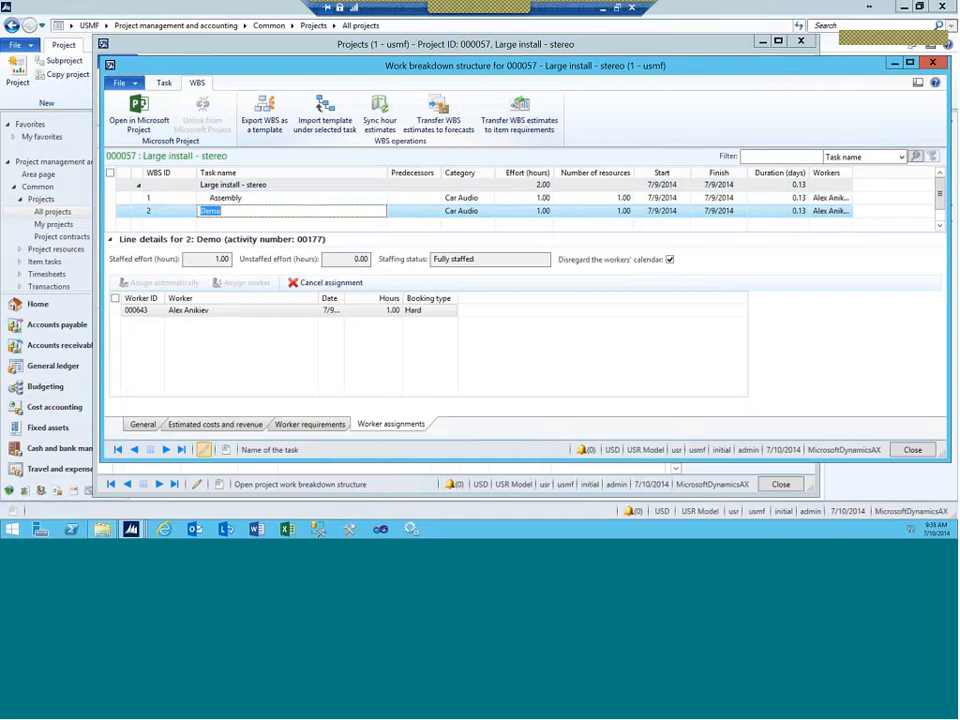
# Step: Transfer WBS estimates to forecast model CurrentF and close the work breakdown structure
pyautogui.click(428, 124)
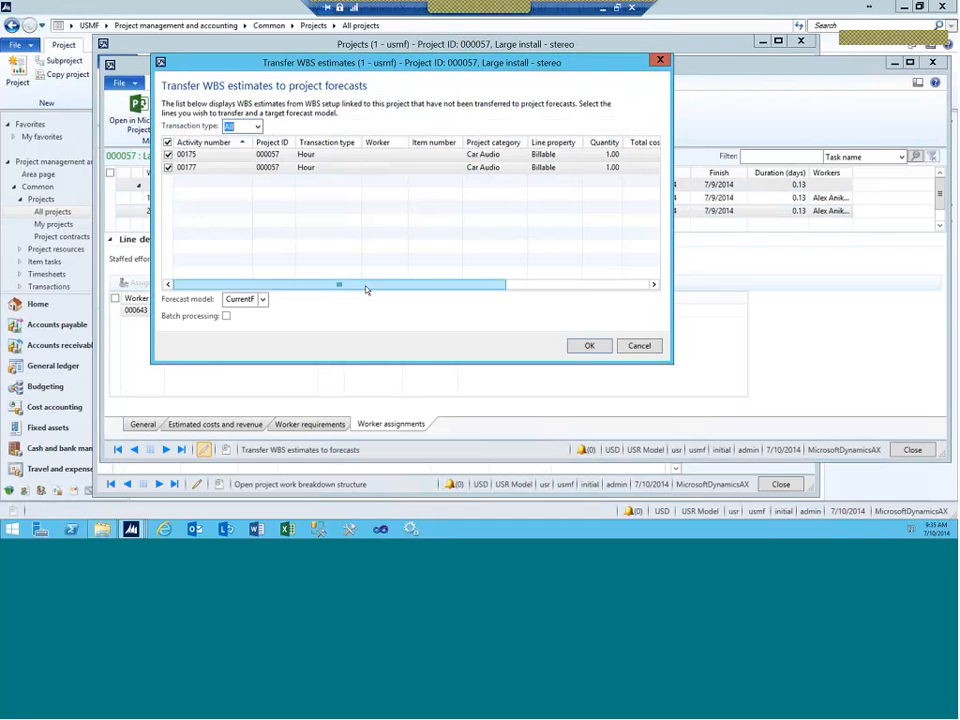
pyautogui.moveTo(366, 287); pyautogui.dragTo(242, 278)
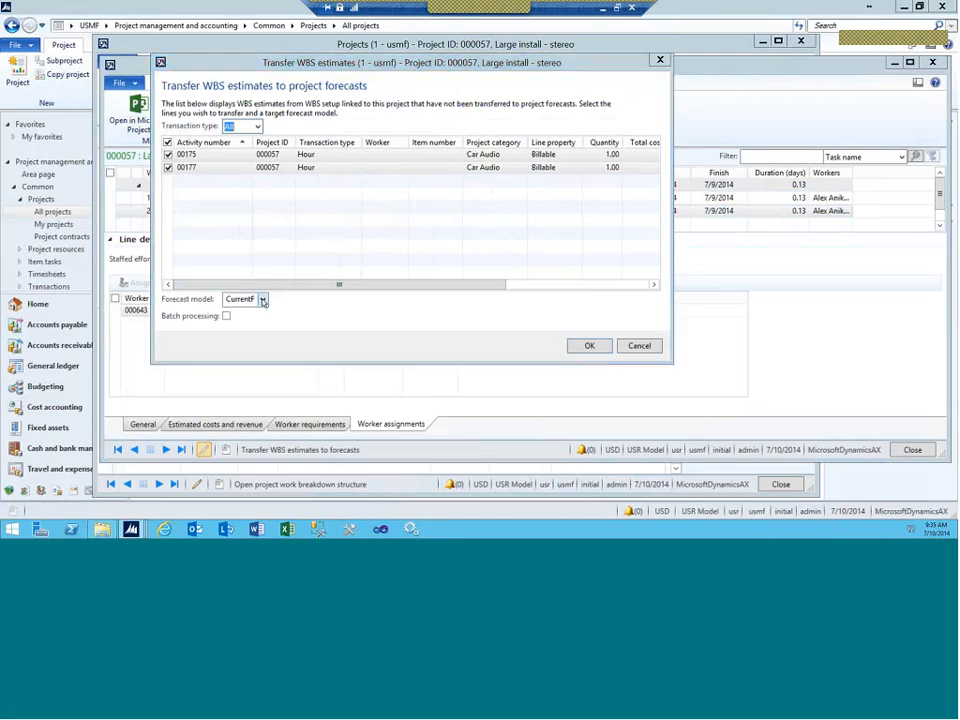
pyautogui.click(263, 300)
pyautogui.click(240, 328)
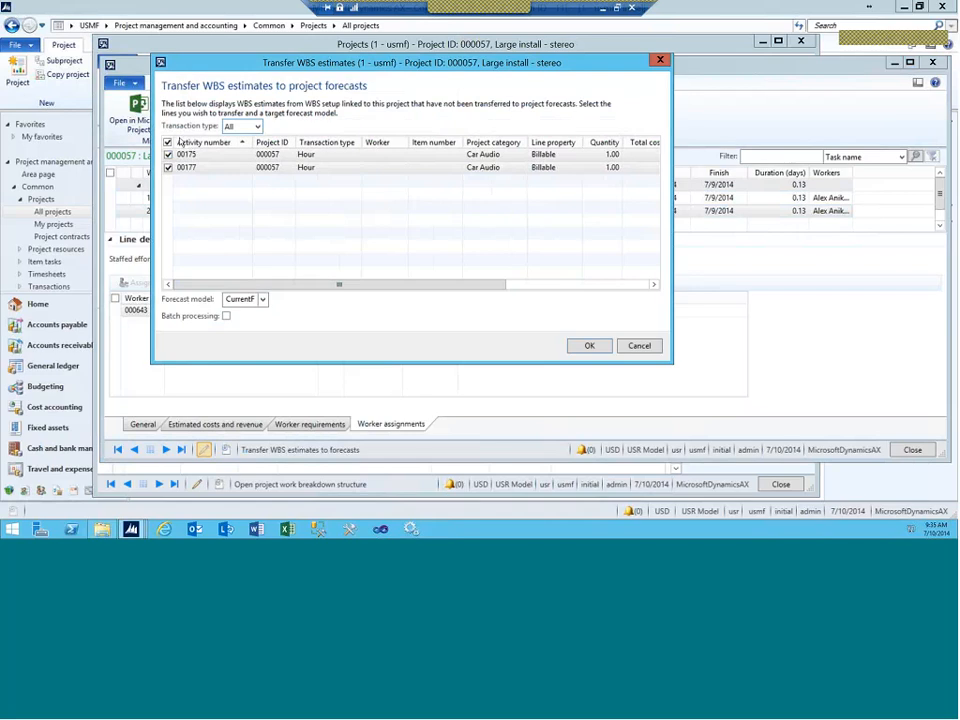
pyautogui.click(590, 347)
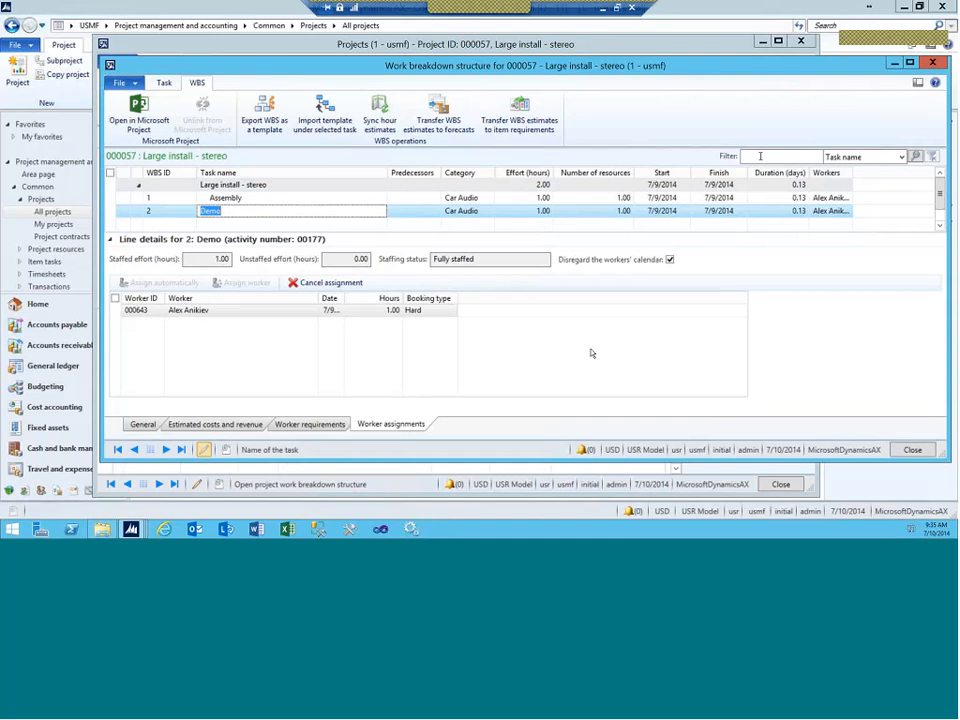
pyautogui.click(932, 63)
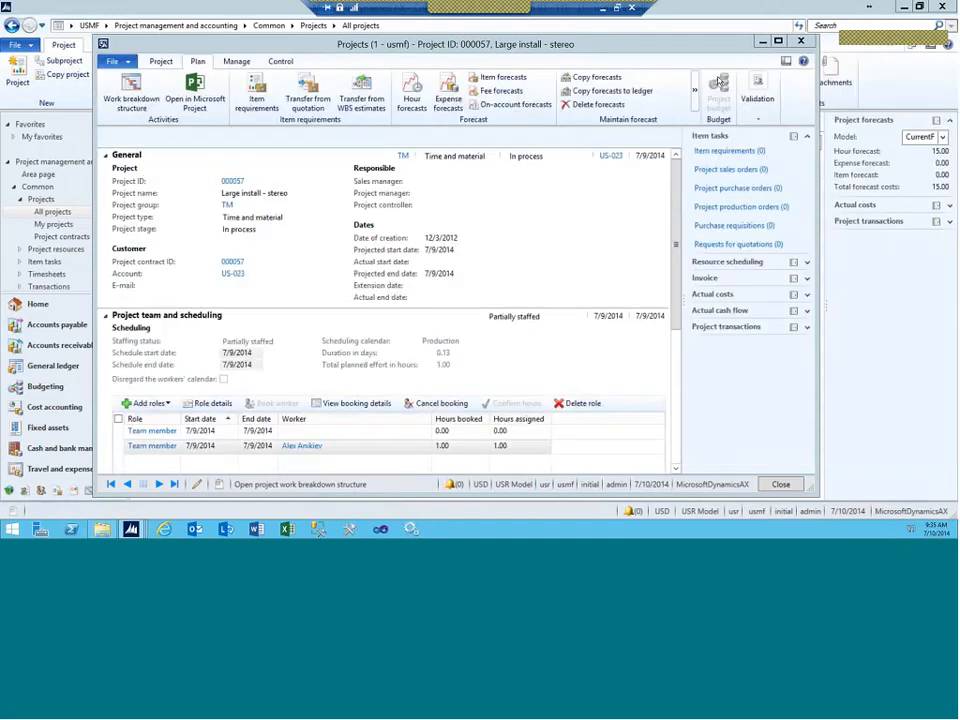
# Step: Open the hour forecasts and add resource requirement A9999 to the second forecast line
pyautogui.click(413, 87)
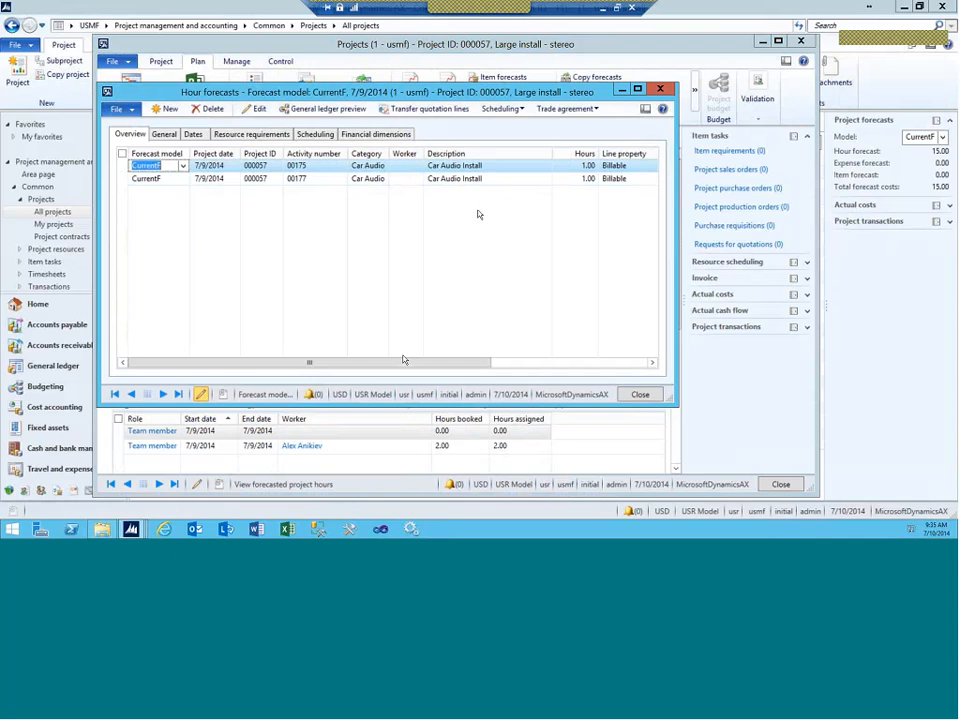
pyautogui.moveTo(404, 359)
pyautogui.mouseDown()
pyautogui.moveTo(491, 360)
pyautogui.moveTo(404, 360)
pyautogui.mouseUp()
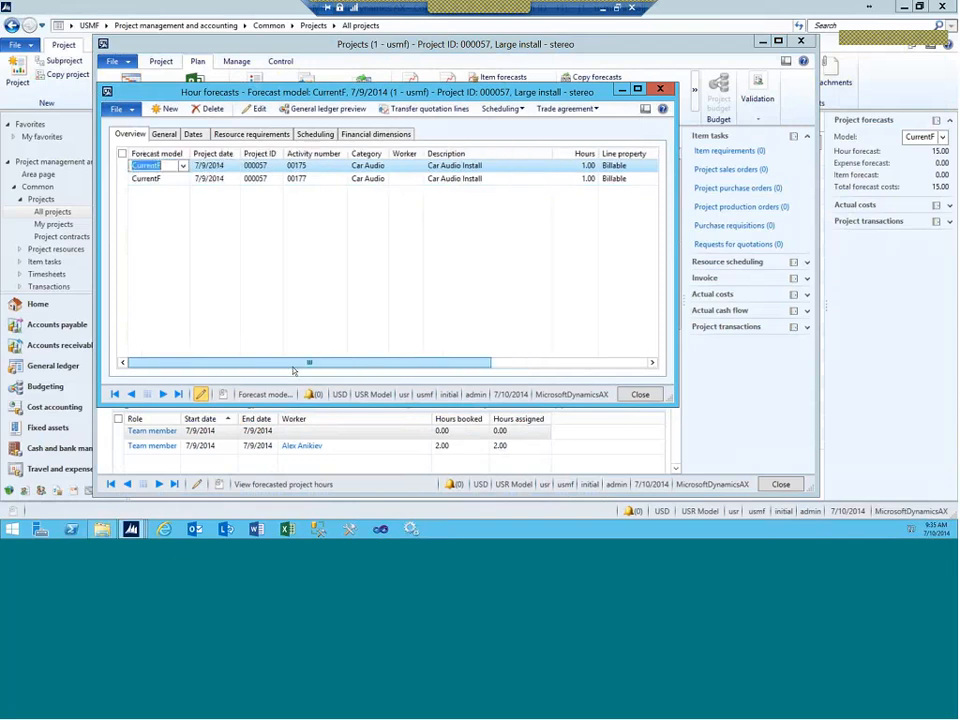
pyautogui.click(252, 133)
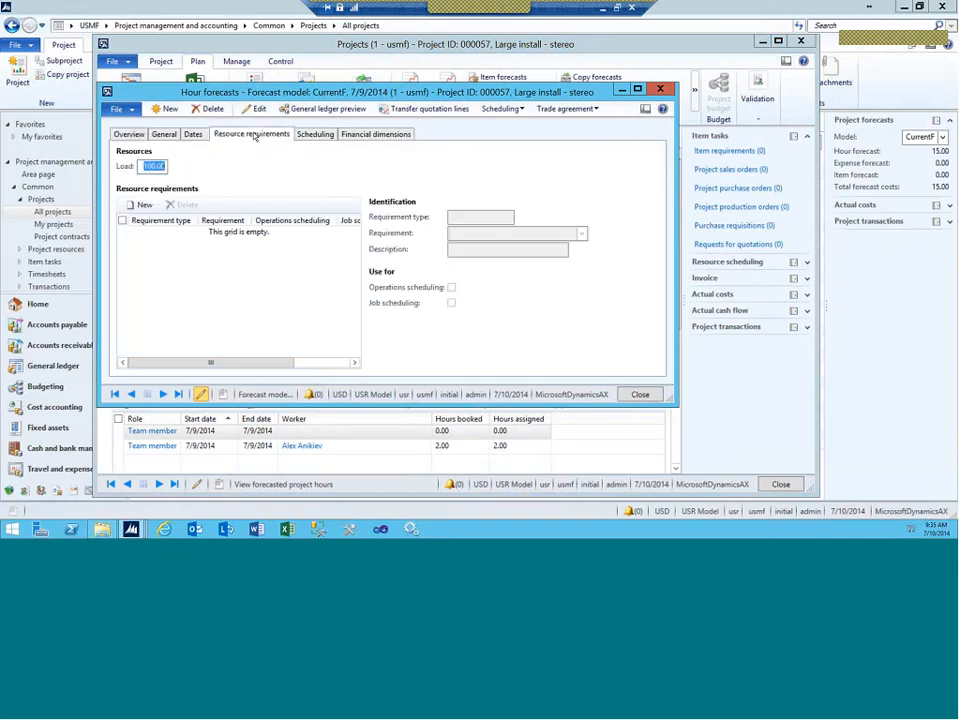
pyautogui.click(140, 134)
pyautogui.click(208, 178)
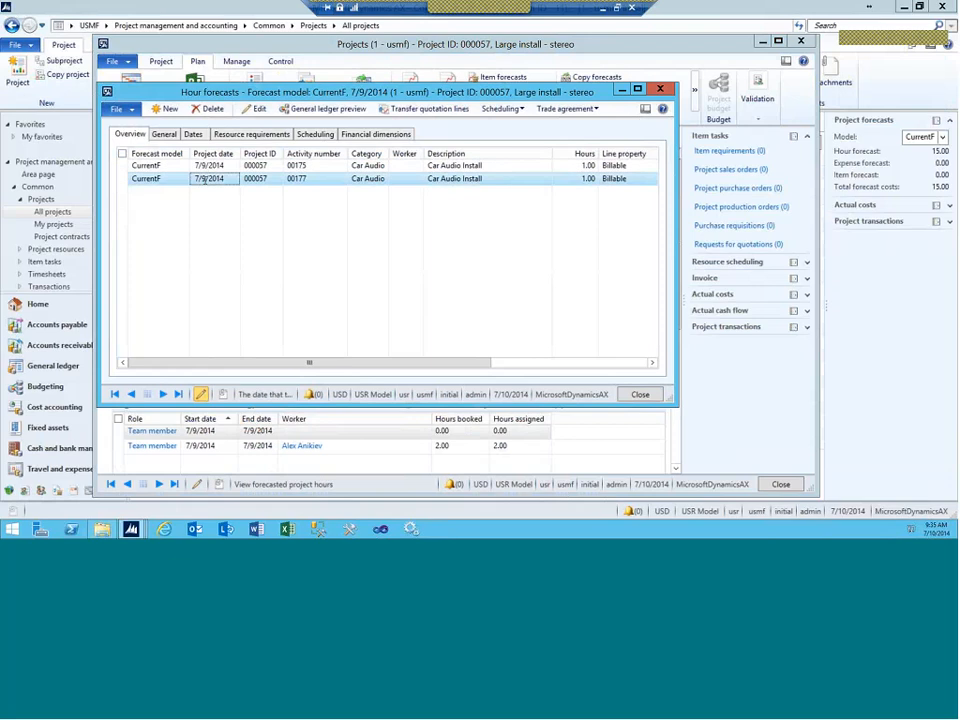
pyautogui.click(243, 134)
pyautogui.click(129, 134)
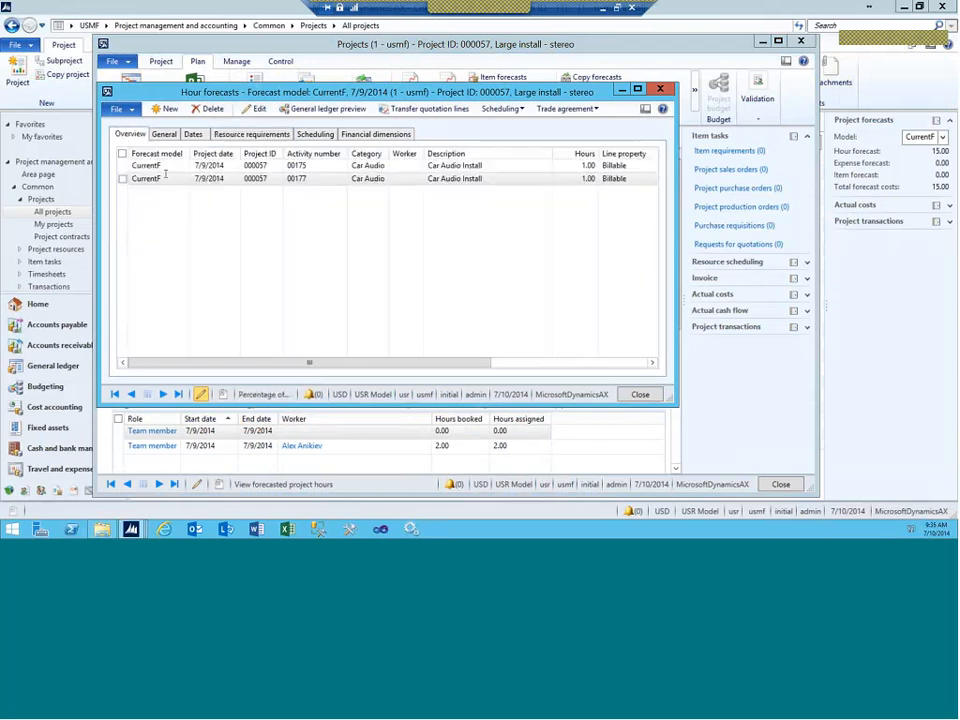
pyautogui.click(252, 134)
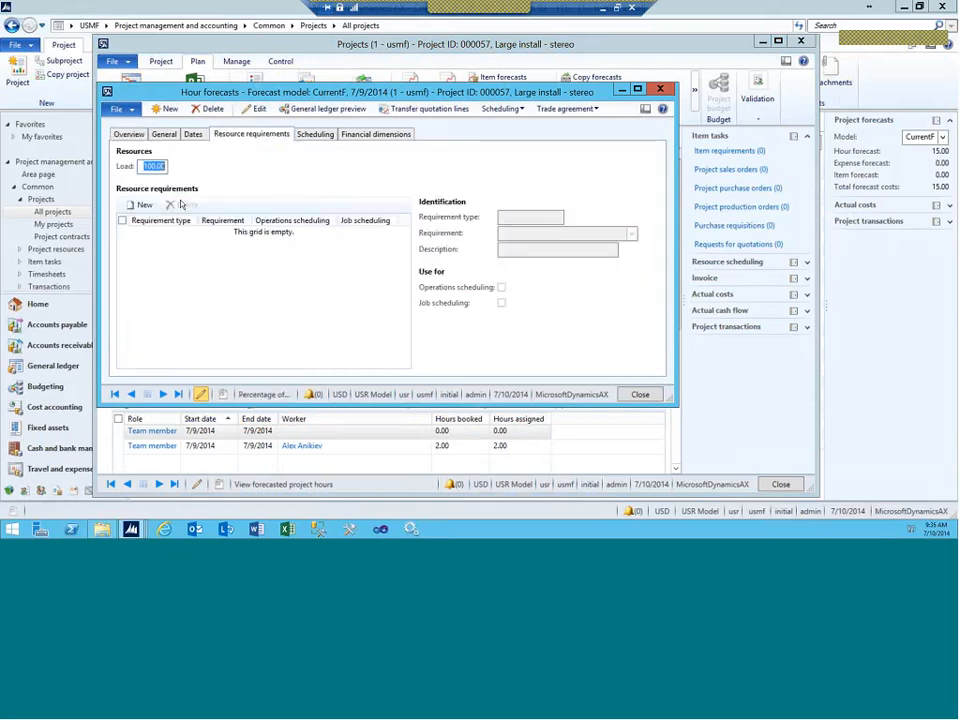
pyautogui.click(183, 247)
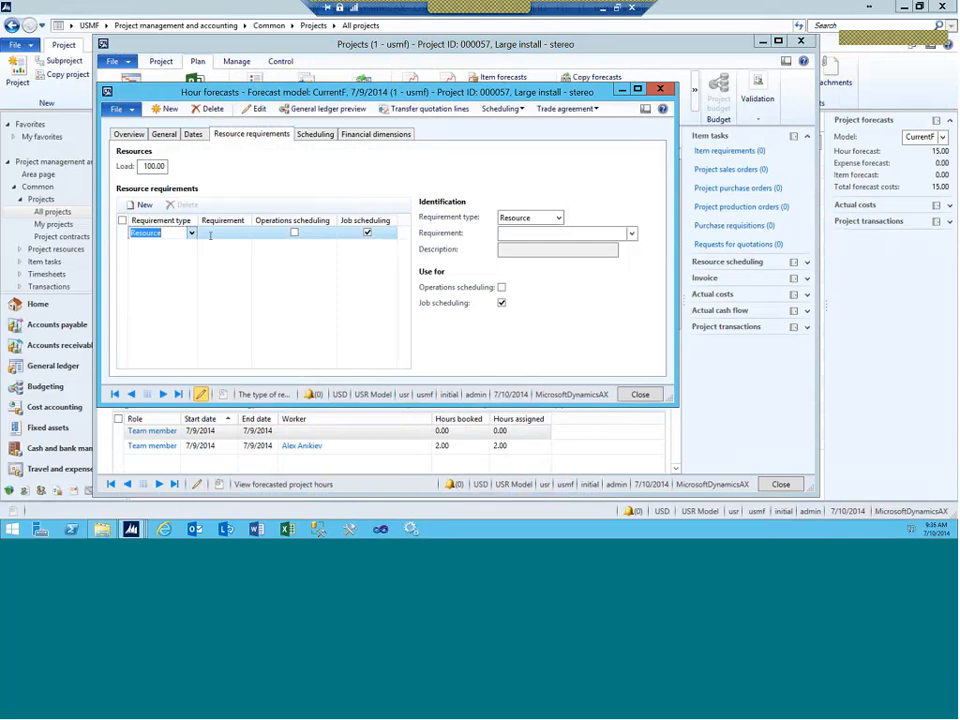
pyautogui.click(210, 235)
pyautogui.write('A9')
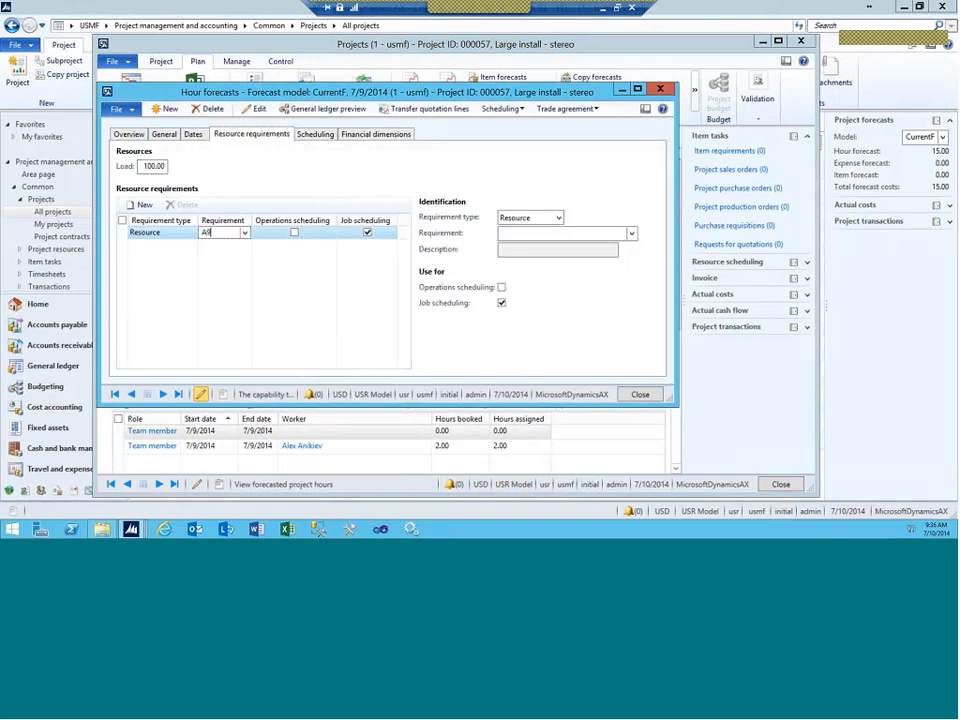
pyautogui.write('9999')
pyautogui.click(295, 233)
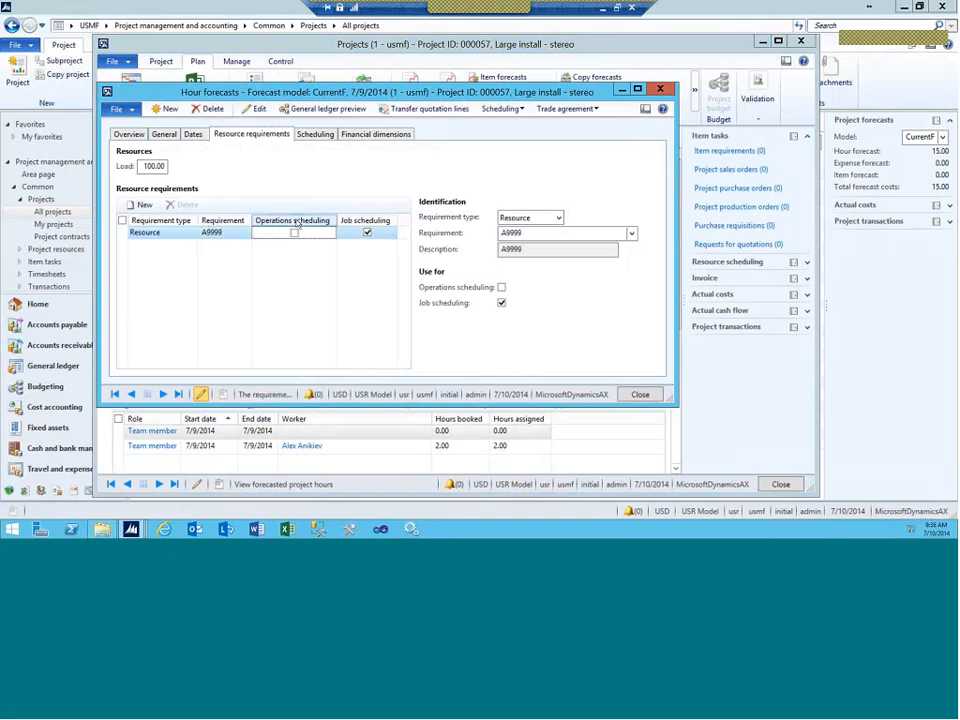
# Step: Add A9999 as the other line's resource requirement, also used for operations scheduling
pyautogui.click(129, 134)
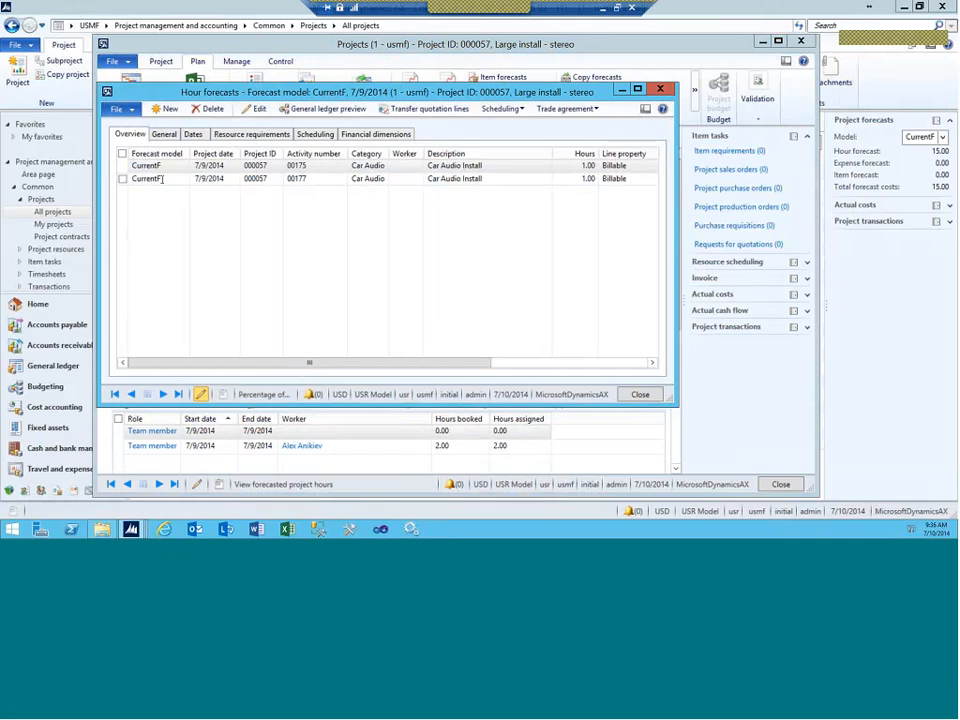
pyautogui.click(251, 134)
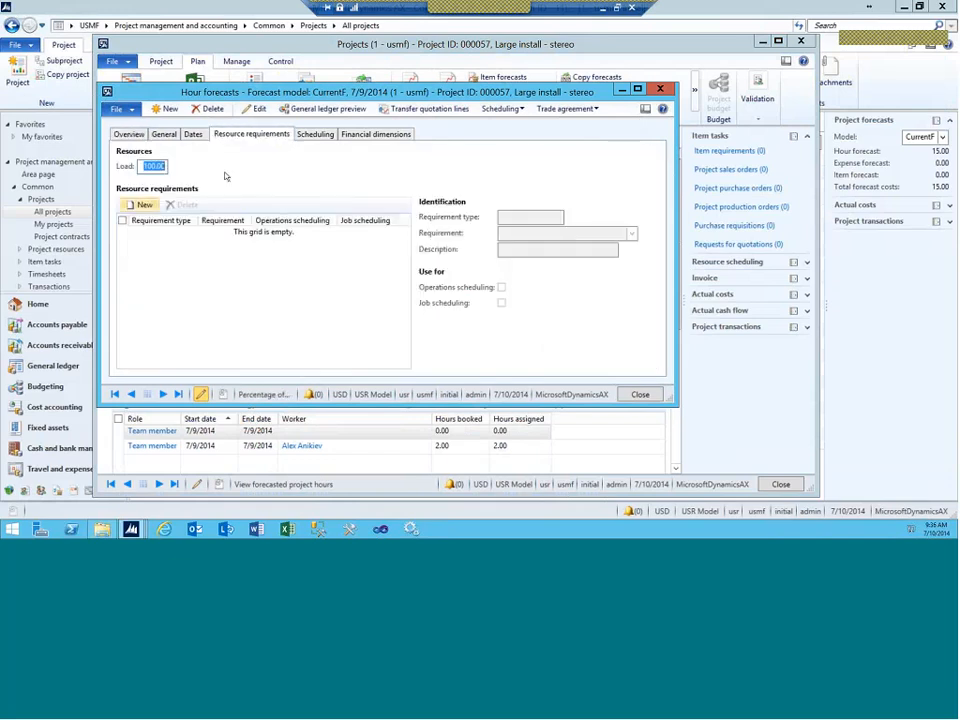
pyautogui.click(142, 205)
pyautogui.write('A')
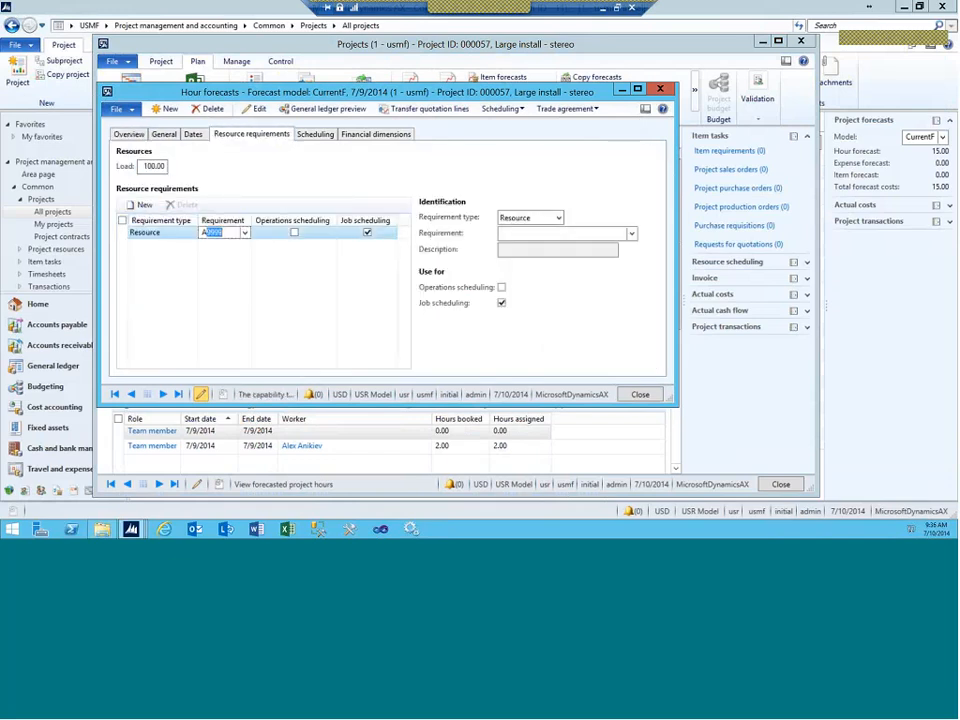
pyautogui.press('Tab')
pyautogui.press('space')
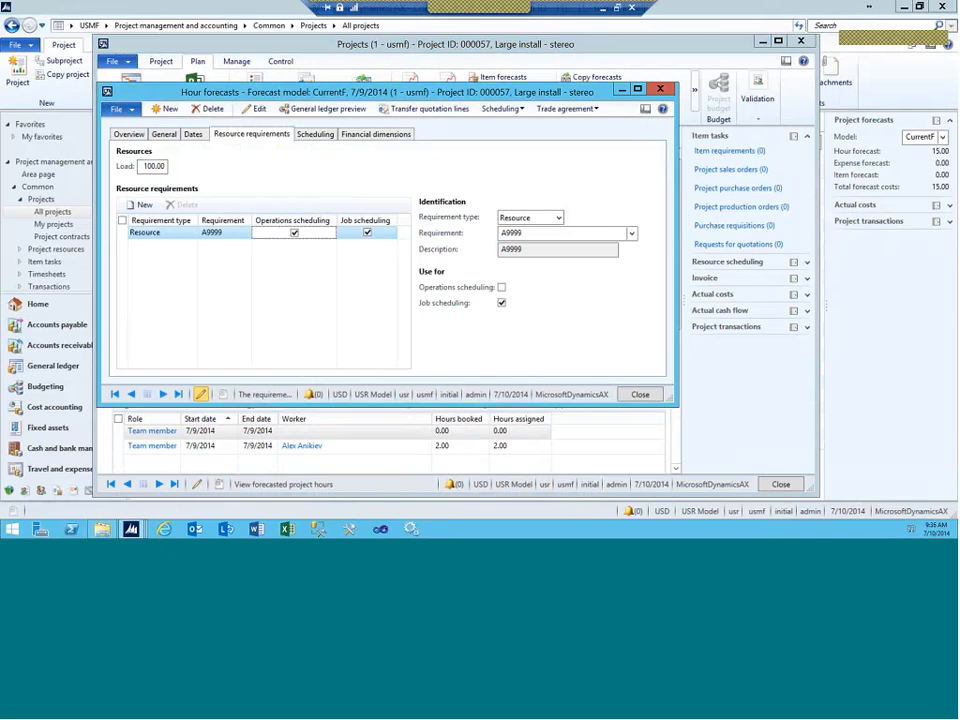
# Step: Confirm A9999 appears among the first forecast line's applicable resources
pyautogui.click(129, 134)
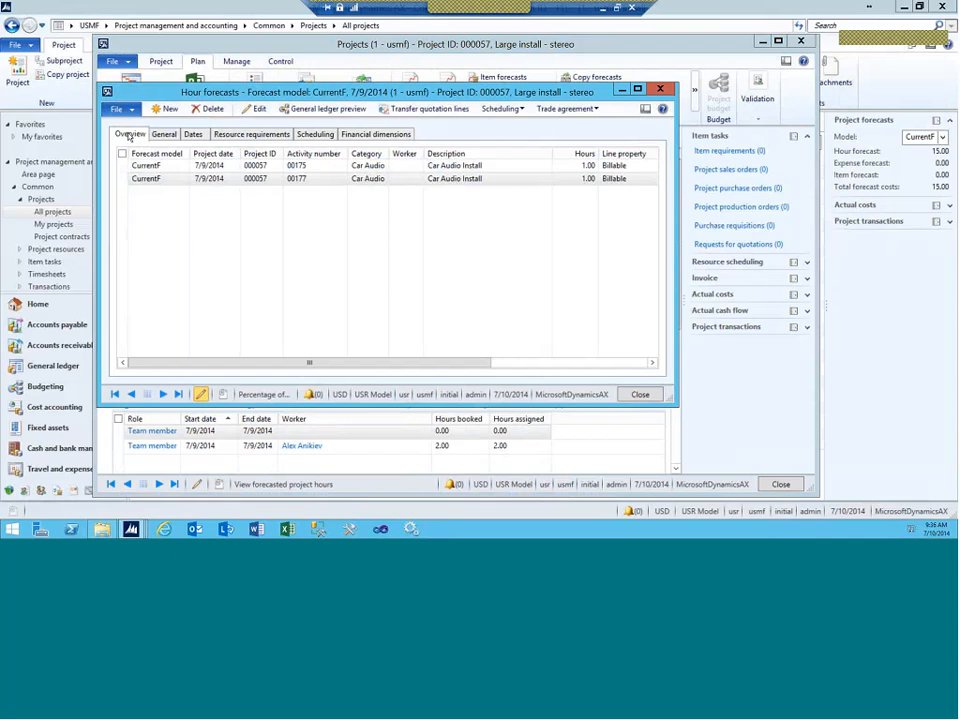
pyautogui.click(157, 166)
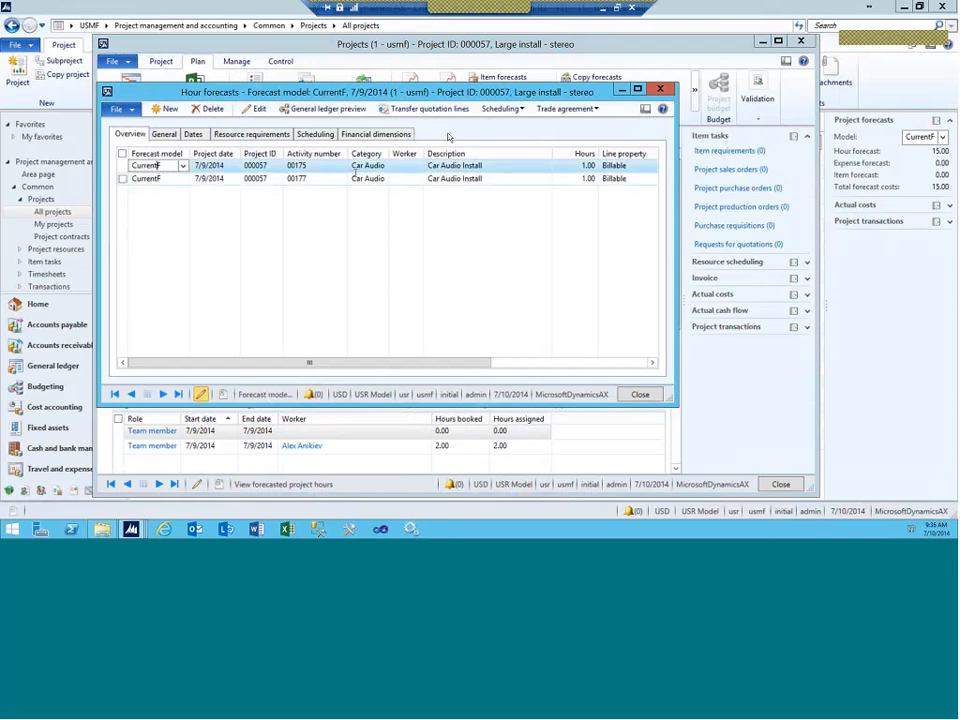
pyautogui.click(500, 108)
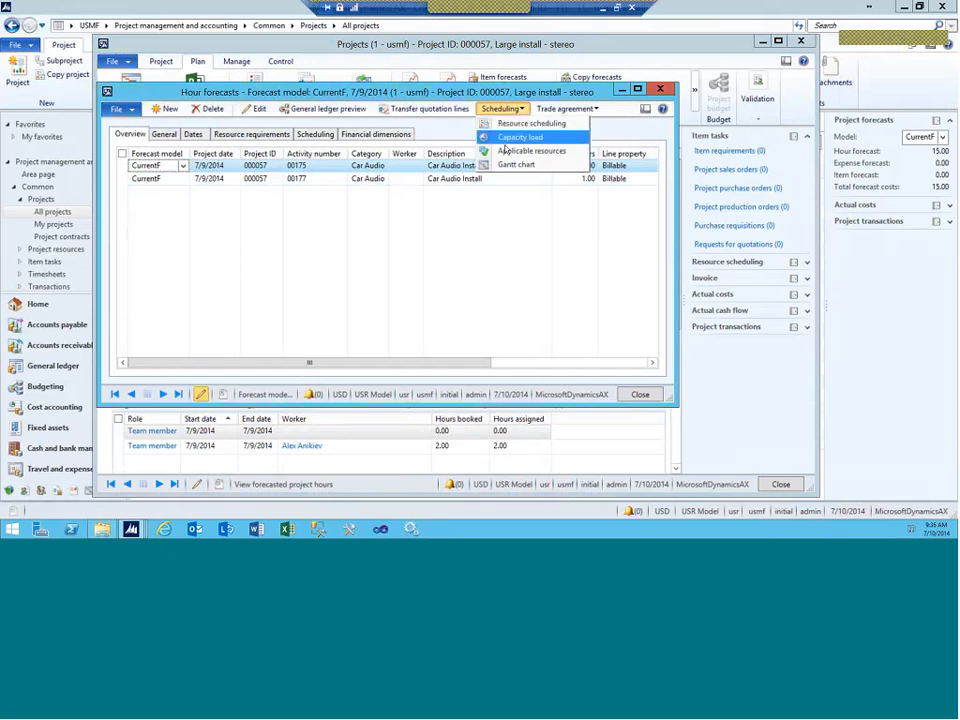
pyautogui.click(500, 152)
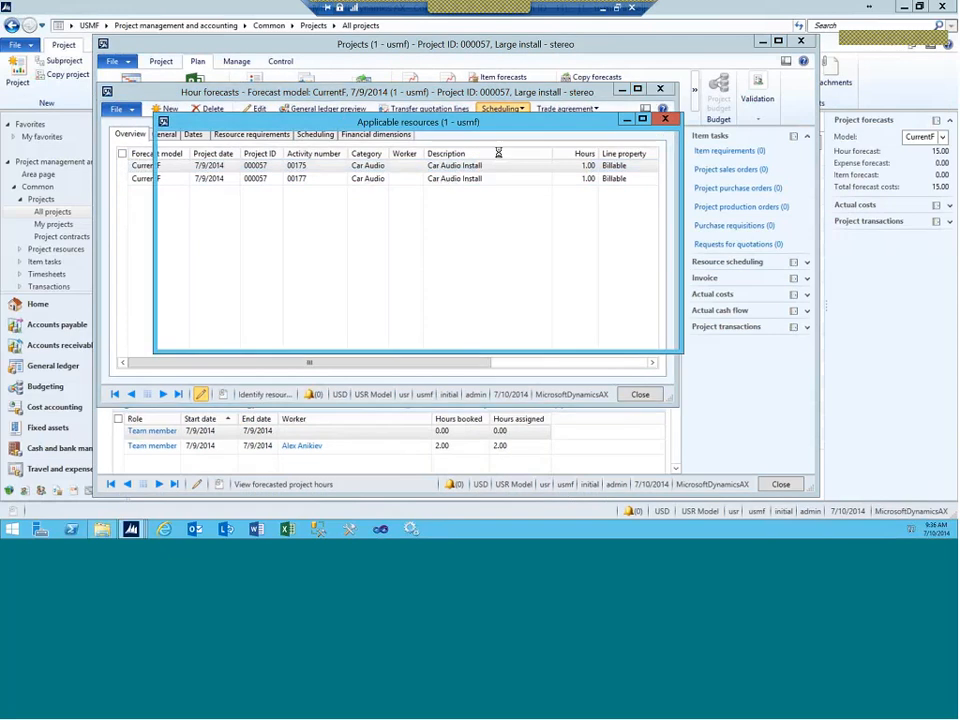
pyautogui.click(665, 119)
pyautogui.click(519, 109)
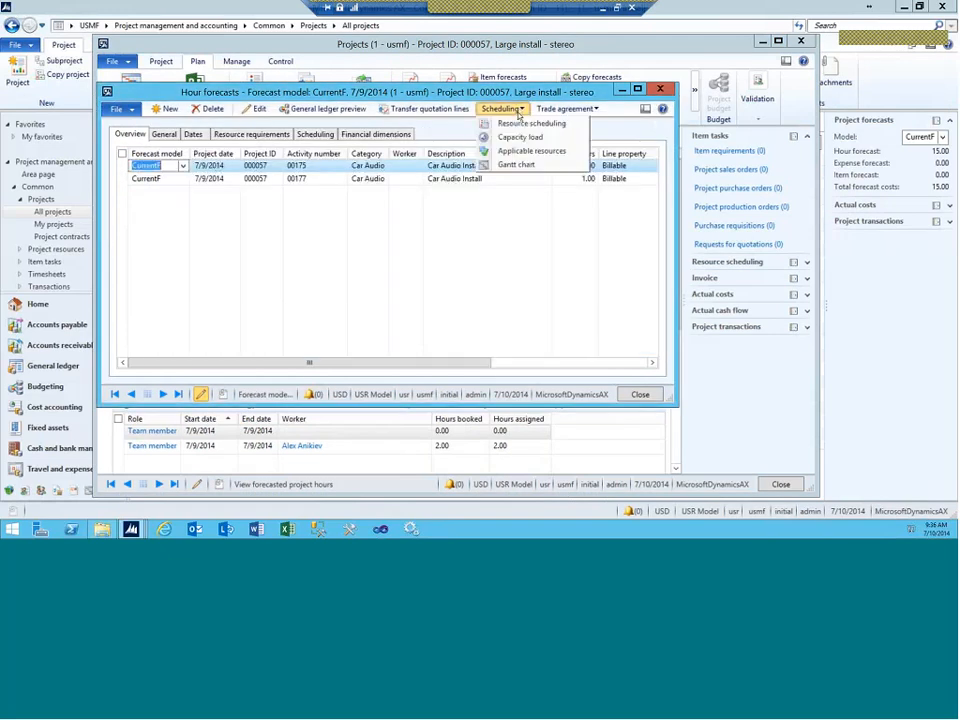
# Step: Check the resource's capacity load, then run Resource scheduling with Method set to Job scheduling
pyautogui.click(505, 138)
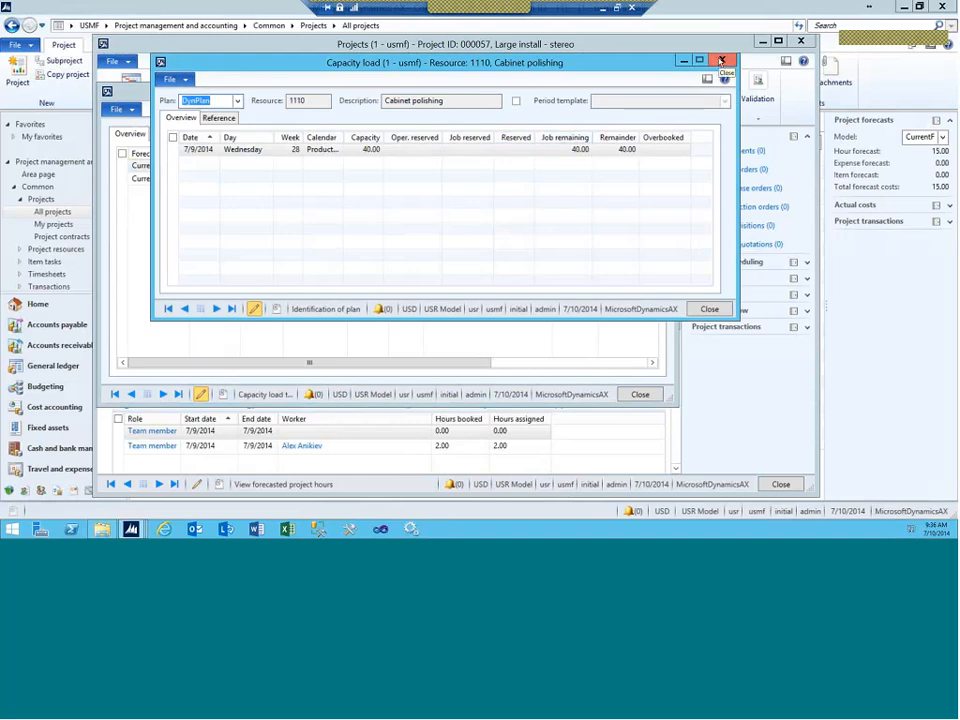
pyautogui.click(721, 62)
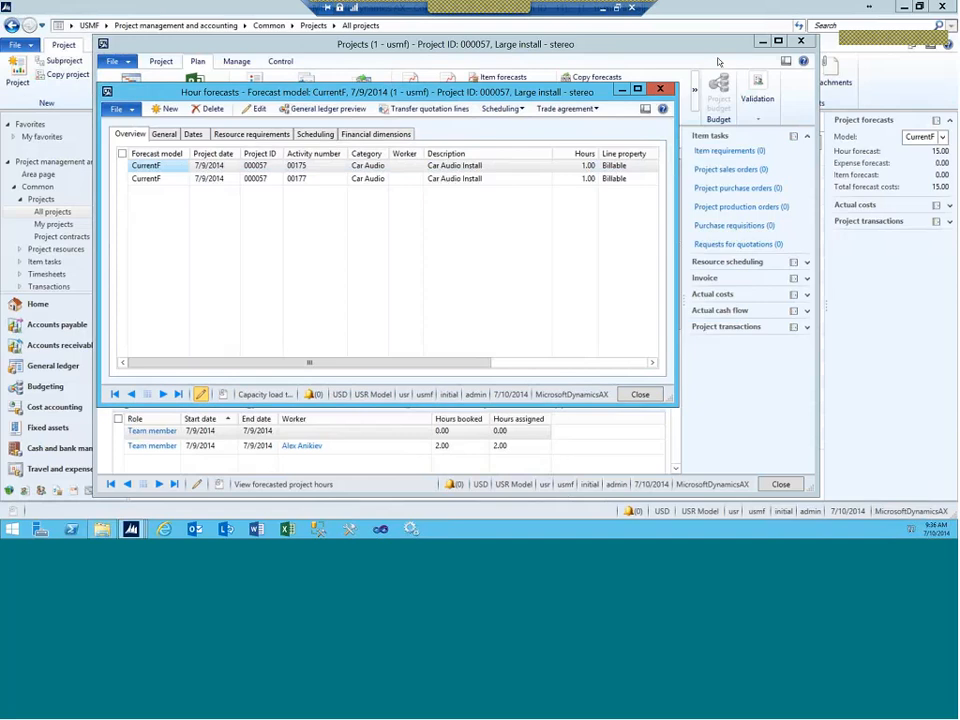
pyautogui.click(500, 109)
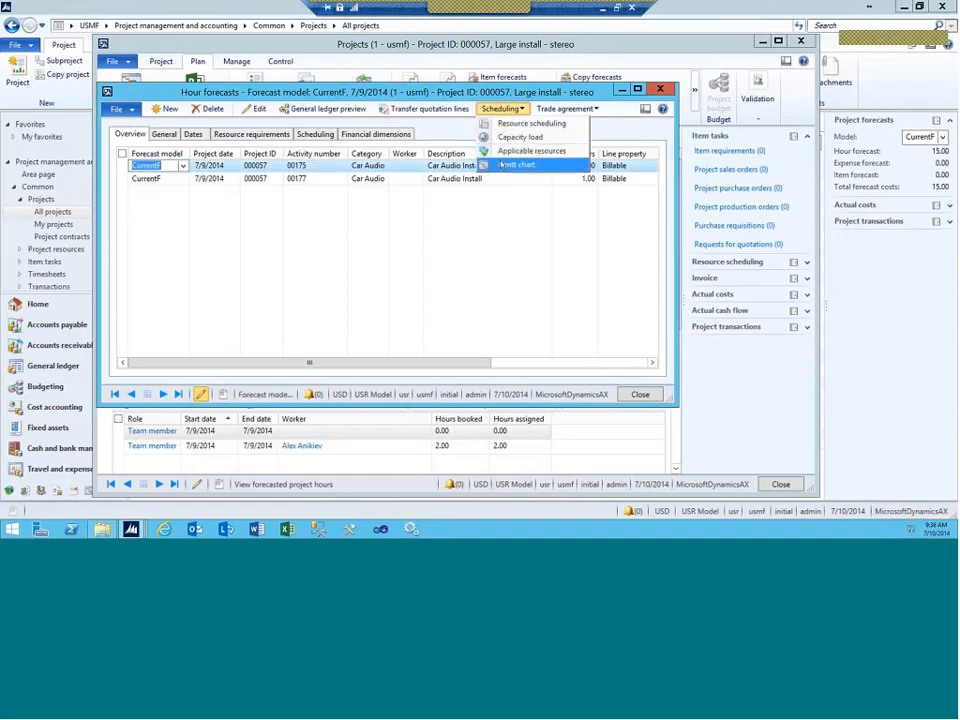
pyautogui.click(530, 124)
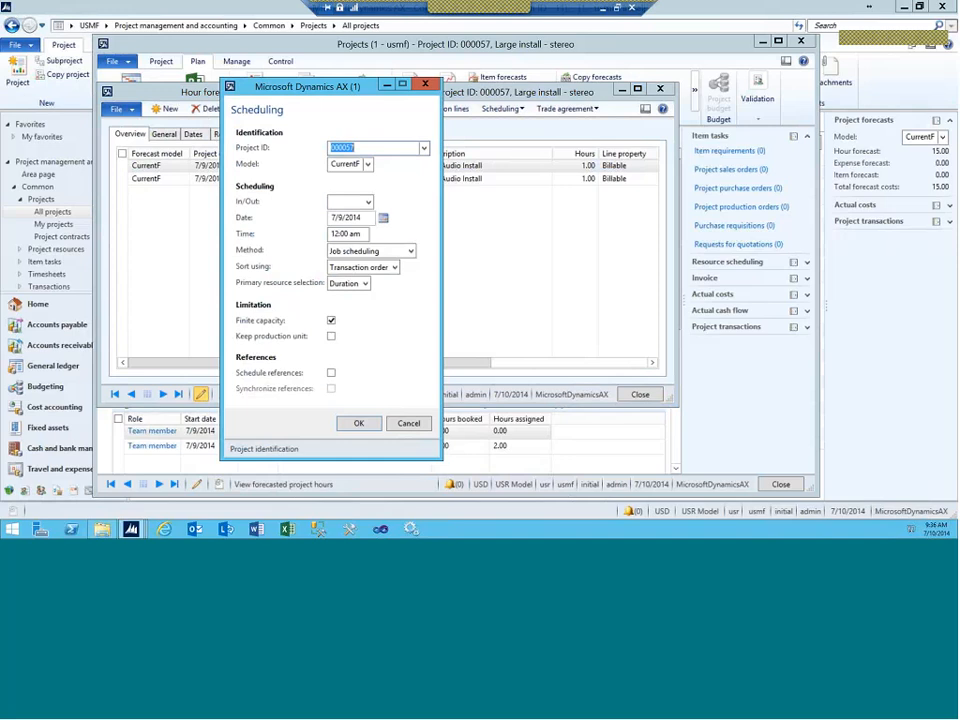
pyautogui.click(410, 251)
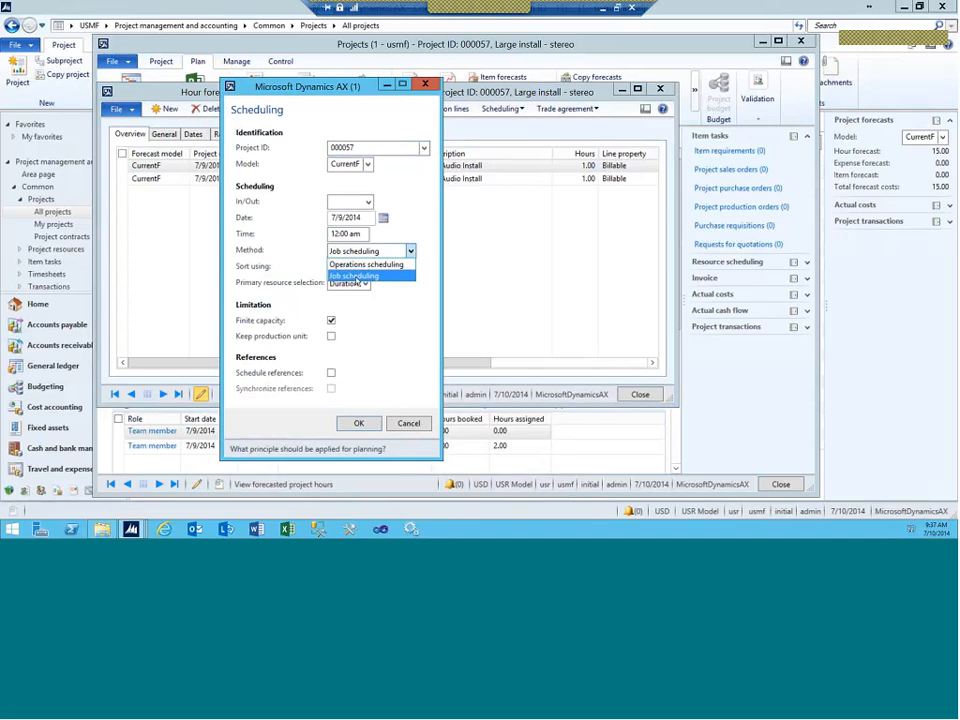
pyautogui.click(356, 276)
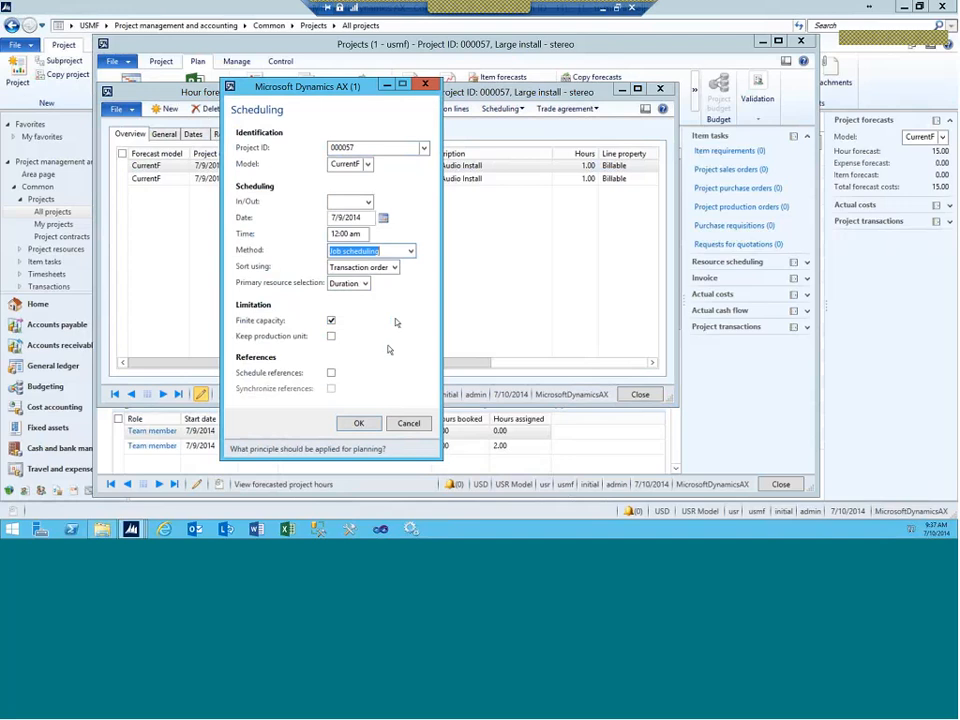
pyautogui.click(357, 425)
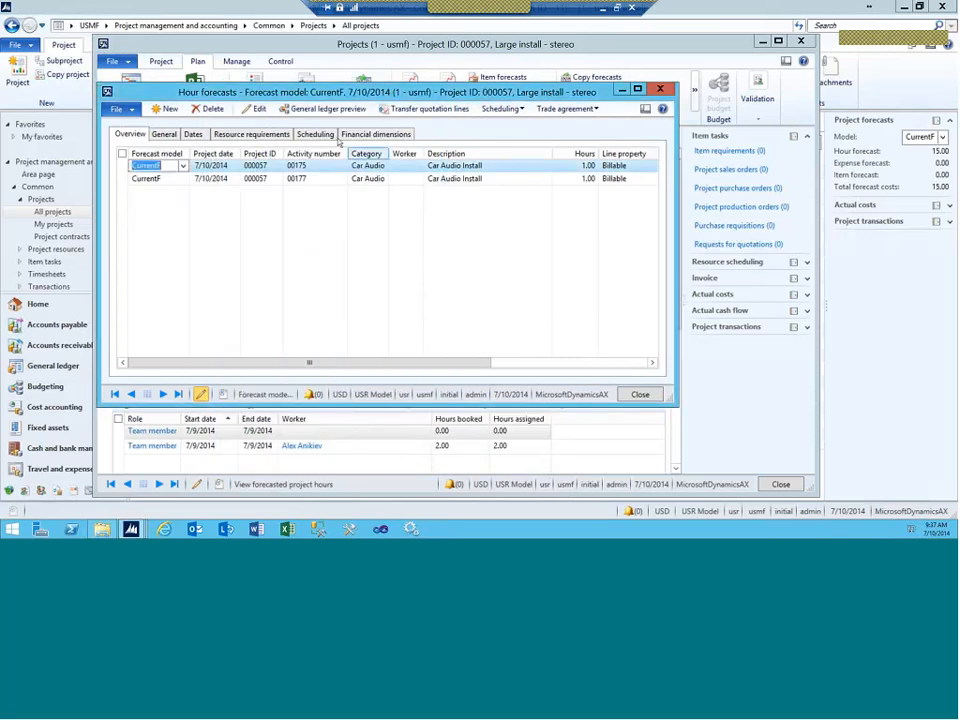
pyautogui.click(318, 135)
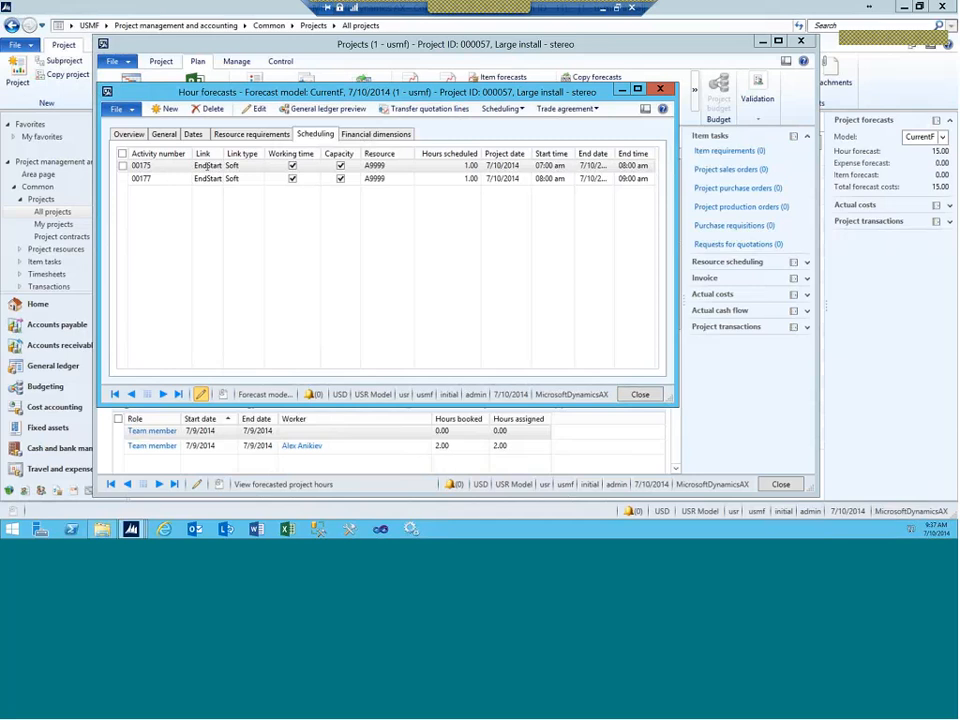
pyautogui.click(128, 135)
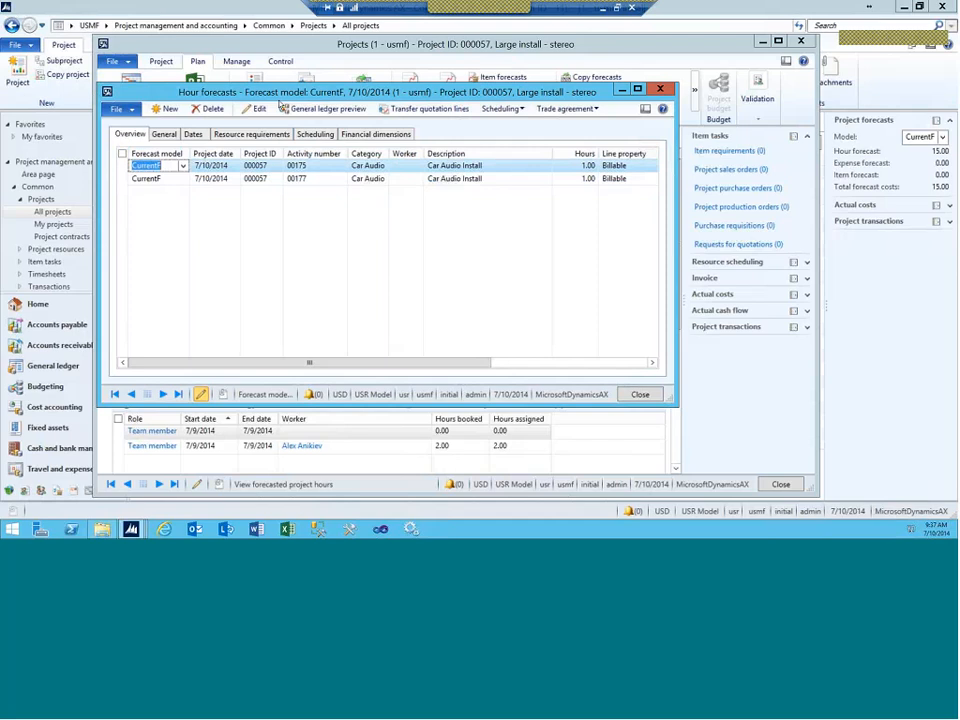
pyautogui.click(500, 108)
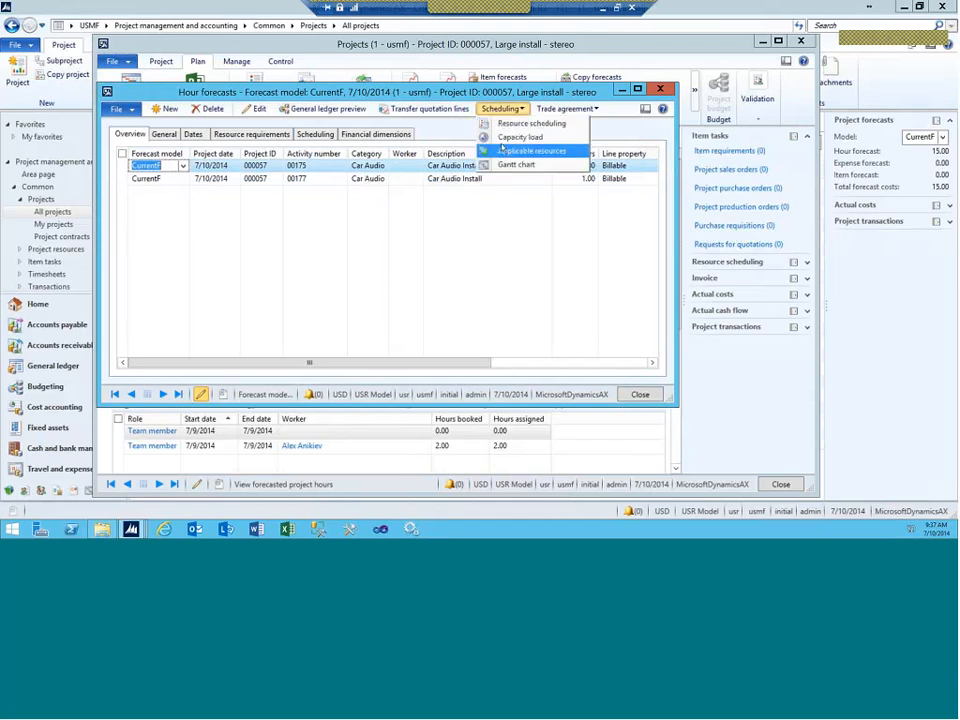
pyautogui.click(511, 138)
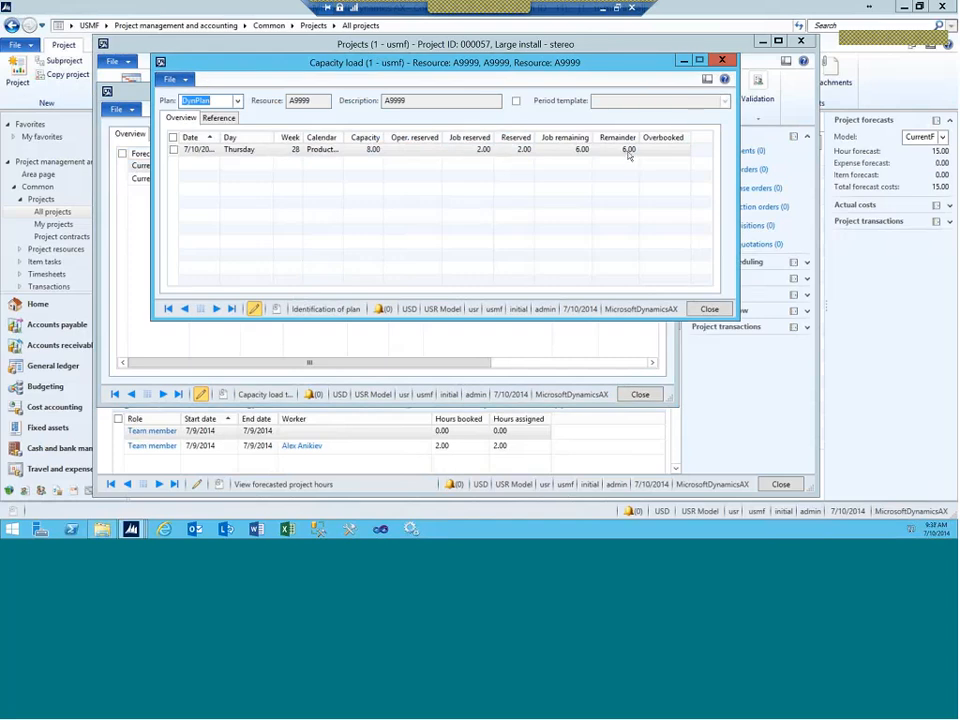
pyautogui.click(727, 62)
pyautogui.click(503, 110)
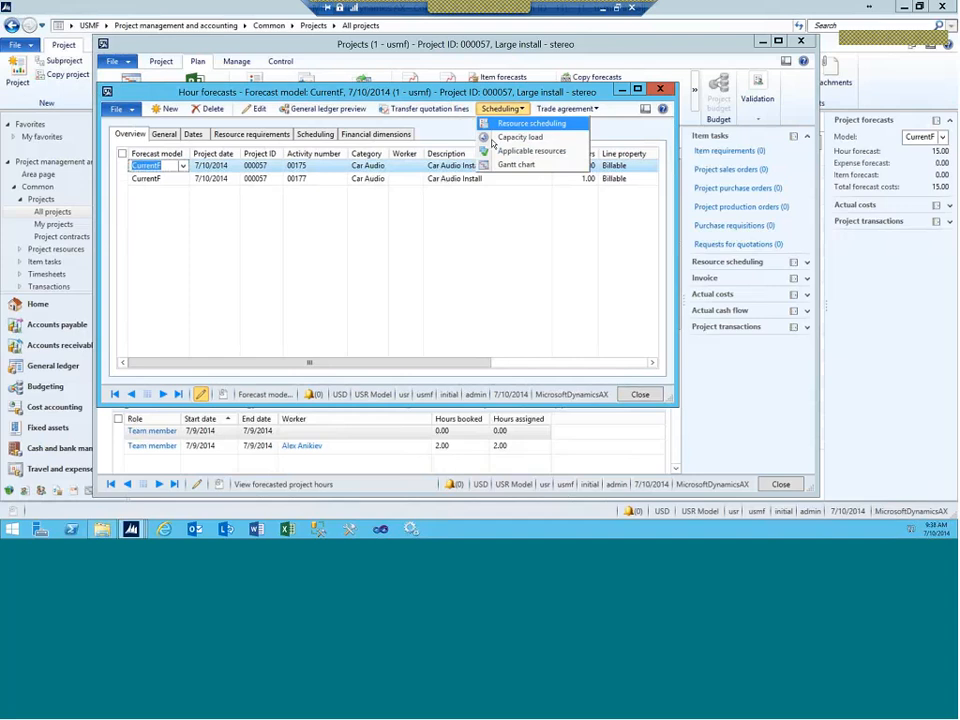
# Step: Open the project Gantt chart and view the Demo activity's hour forecast information
pyautogui.click(497, 163)
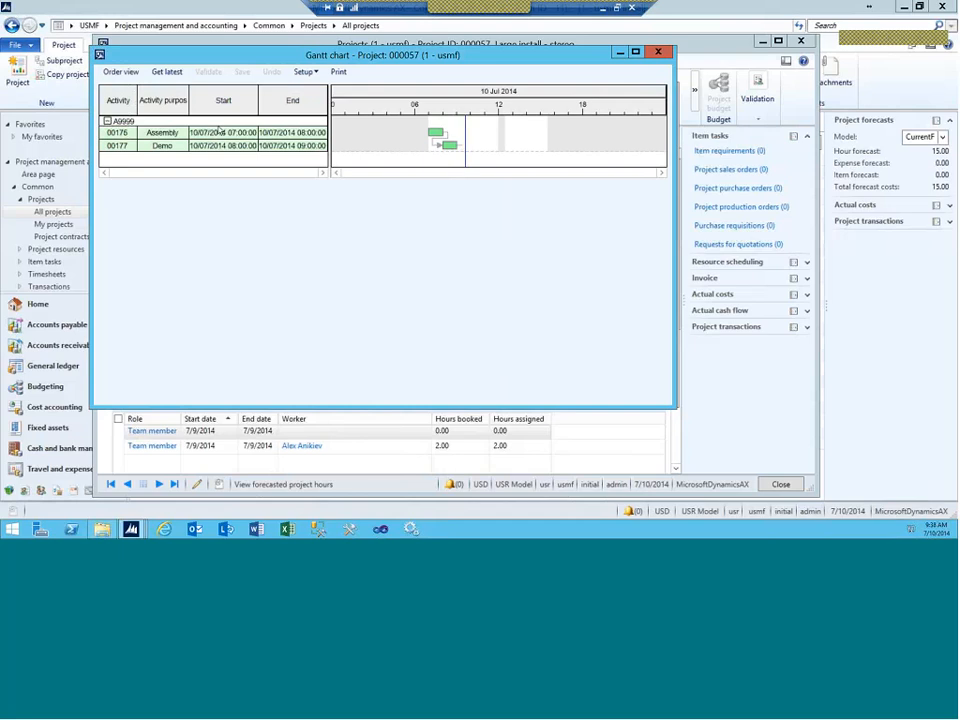
pyautogui.rightClick(447, 147)
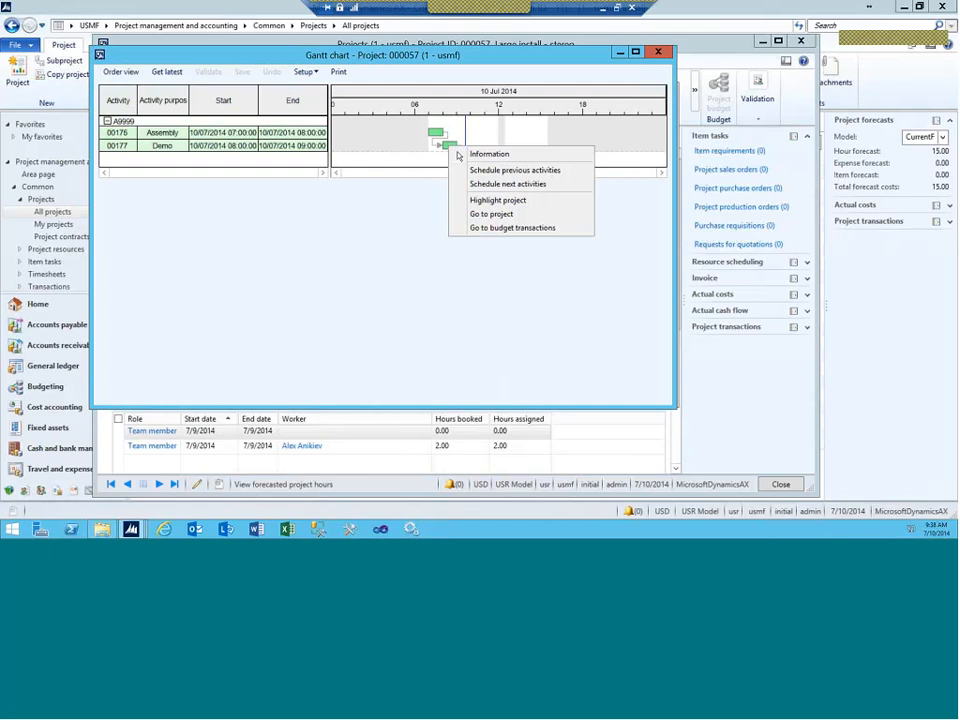
pyautogui.click(488, 155)
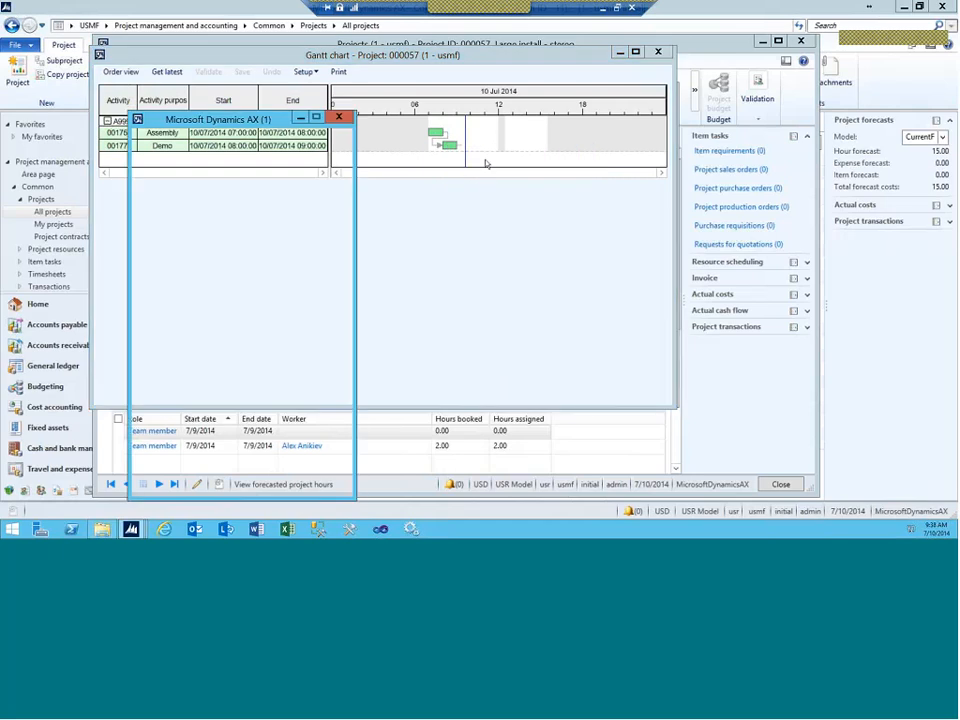
pyautogui.click(339, 118)
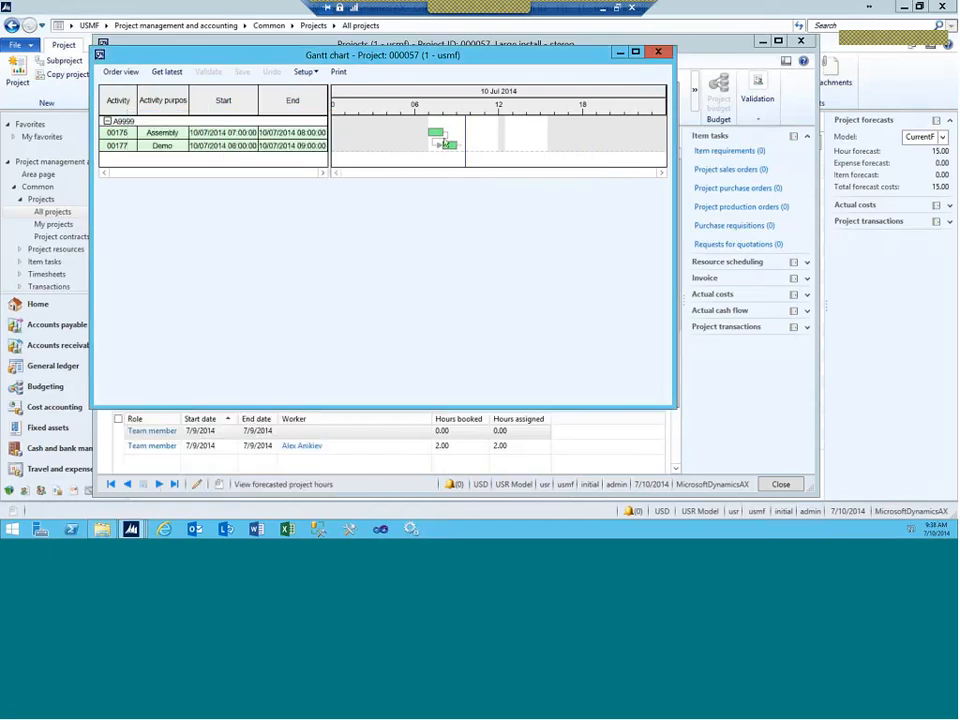
# Step: Move Demo activity 00177 to 10:16–11:16 on 7/10/2014, then validate and save the Gantt chart
pyautogui.moveTo(446, 145); pyautogui.dragTo(481, 145)
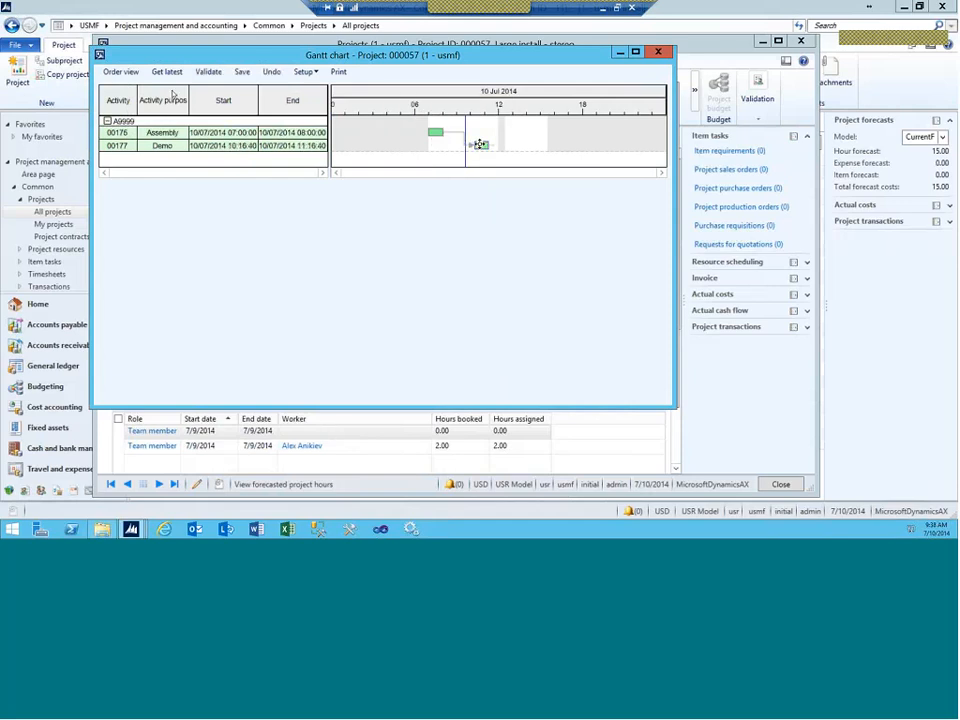
pyautogui.click(208, 72)
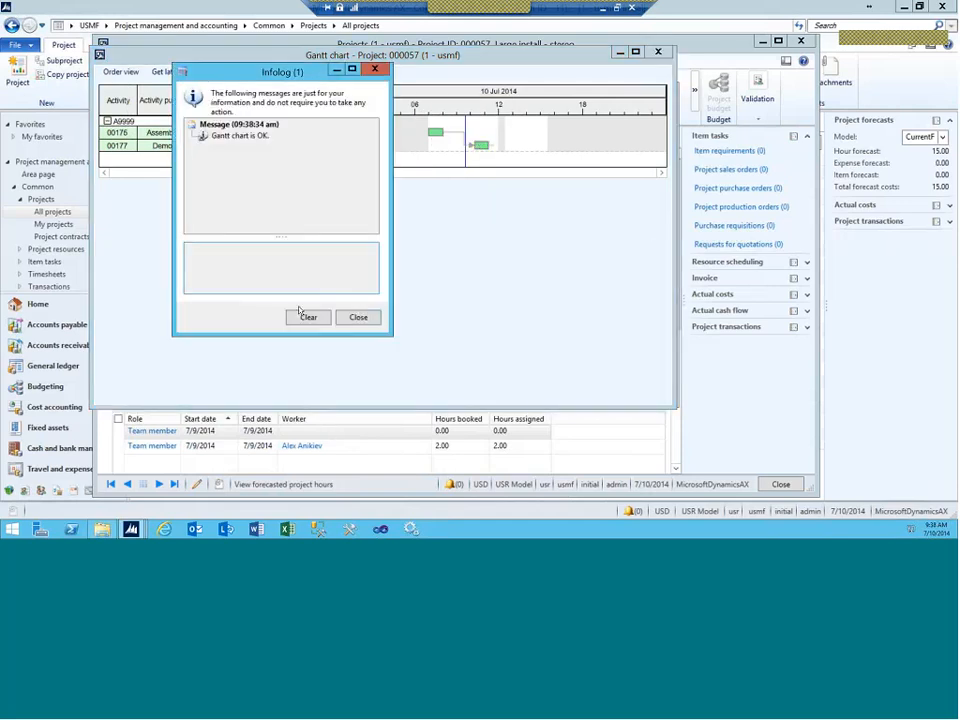
pyautogui.click(357, 318)
pyautogui.click(243, 73)
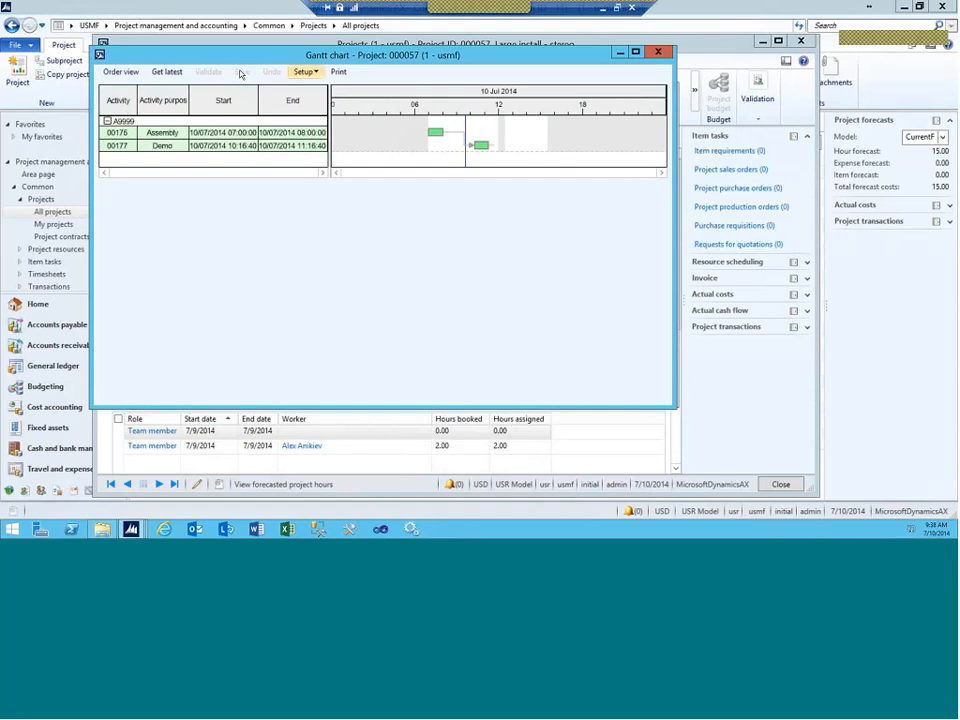
pyautogui.click(659, 52)
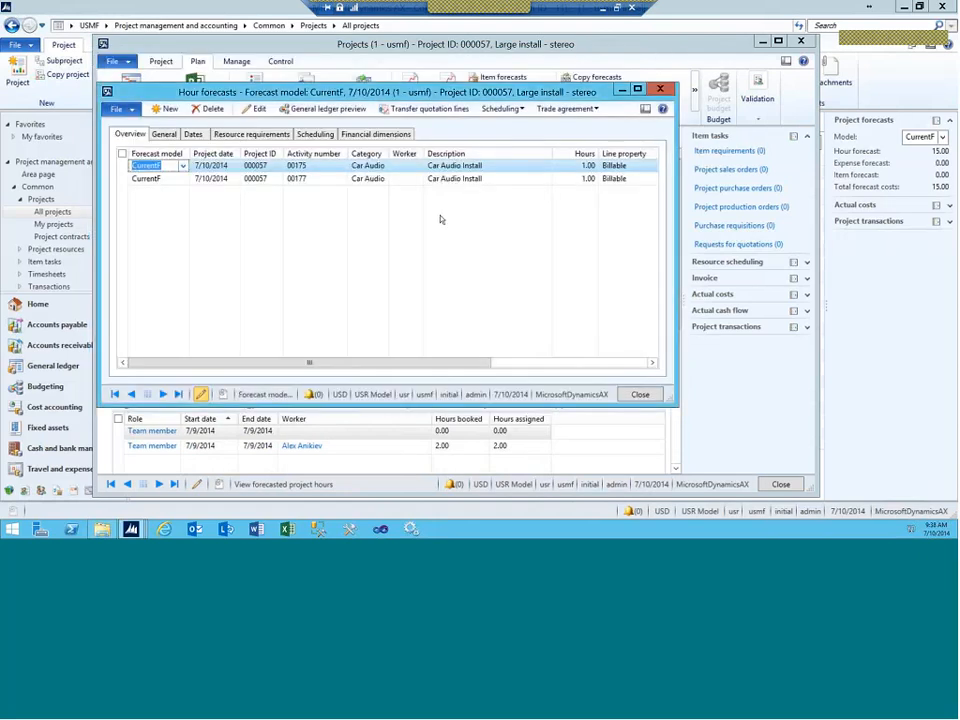
# Step: Check activity 00177's new start time on the Scheduling tab, then close the hour forecasts
pyautogui.click(300, 178)
pyautogui.click(315, 134)
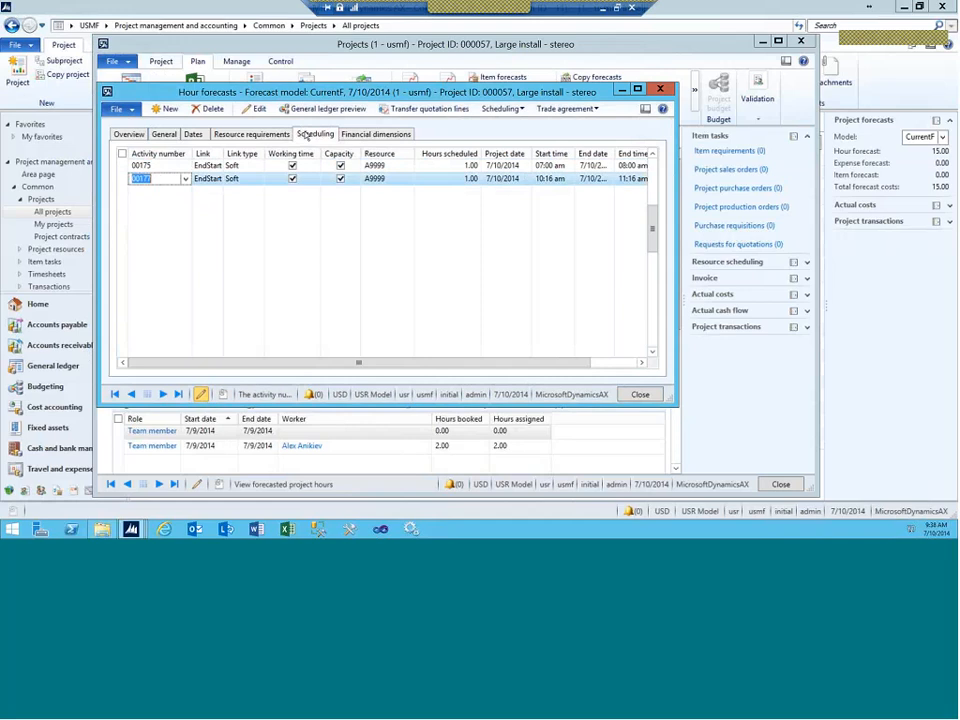
pyautogui.click(544, 179)
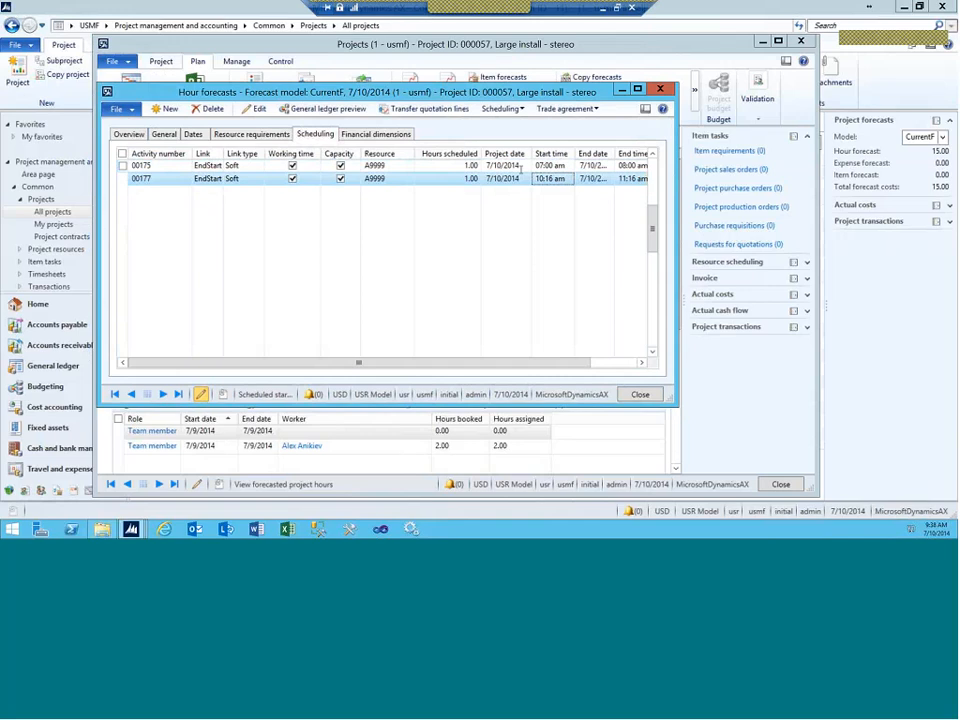
pyautogui.click(660, 90)
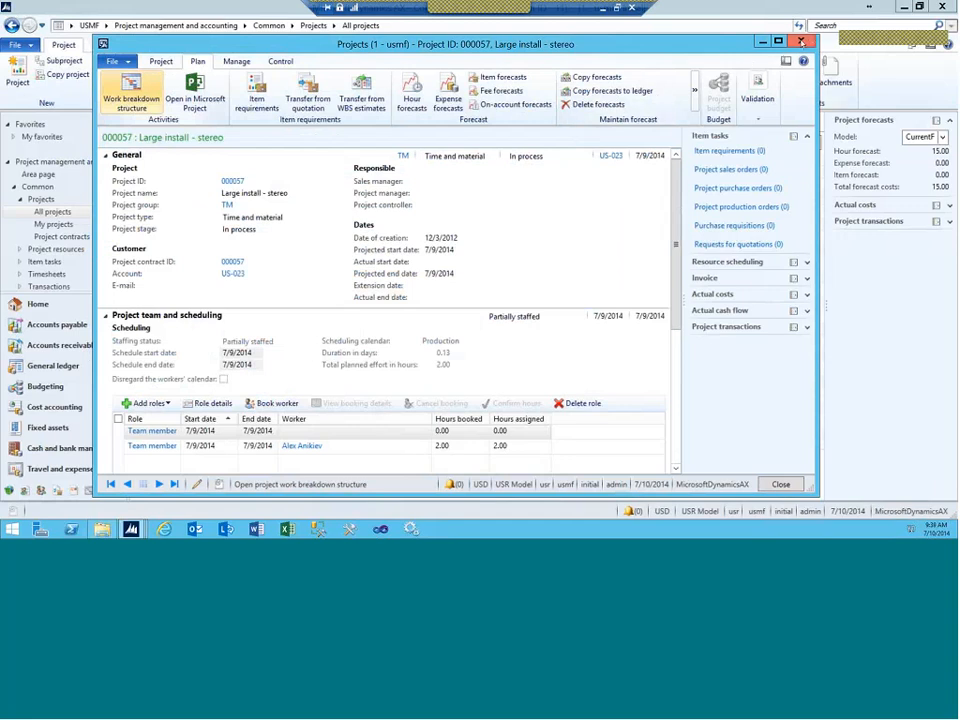
# Step: Close the project details and go to Organization administration
pyautogui.click(801, 42)
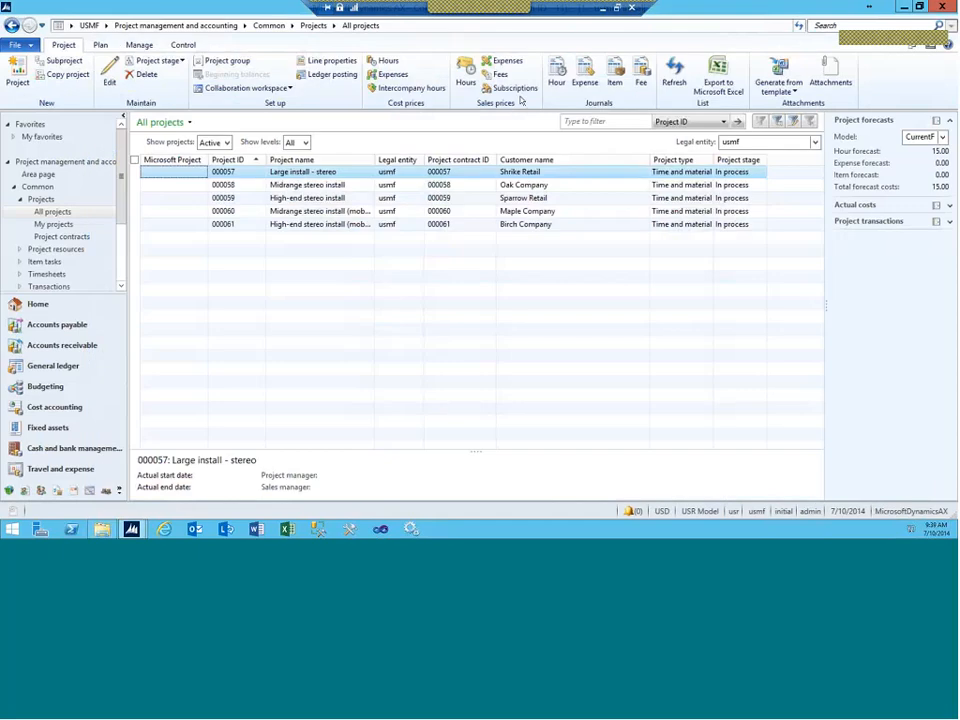
pyautogui.moveTo(131, 528)
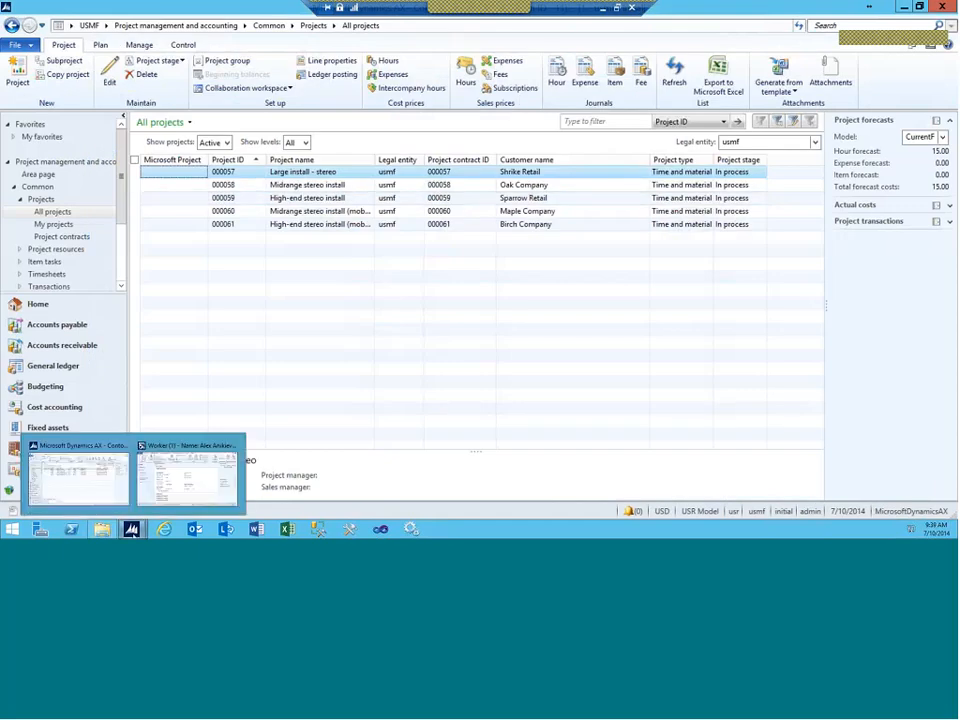
pyautogui.click(189, 410)
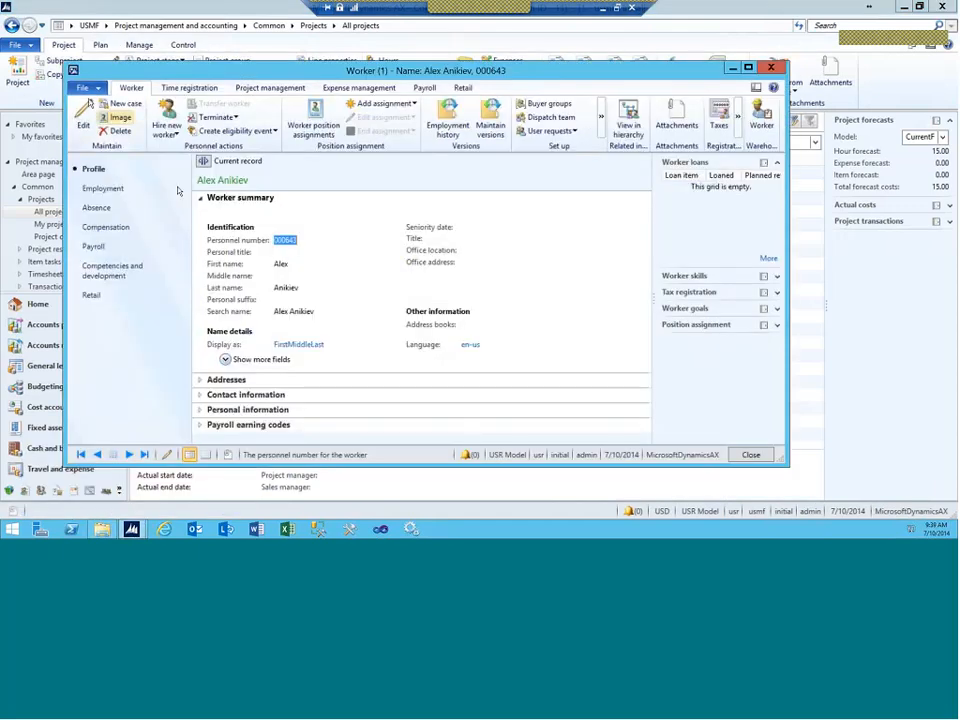
pyautogui.click(107, 32)
pyautogui.click(106, 27)
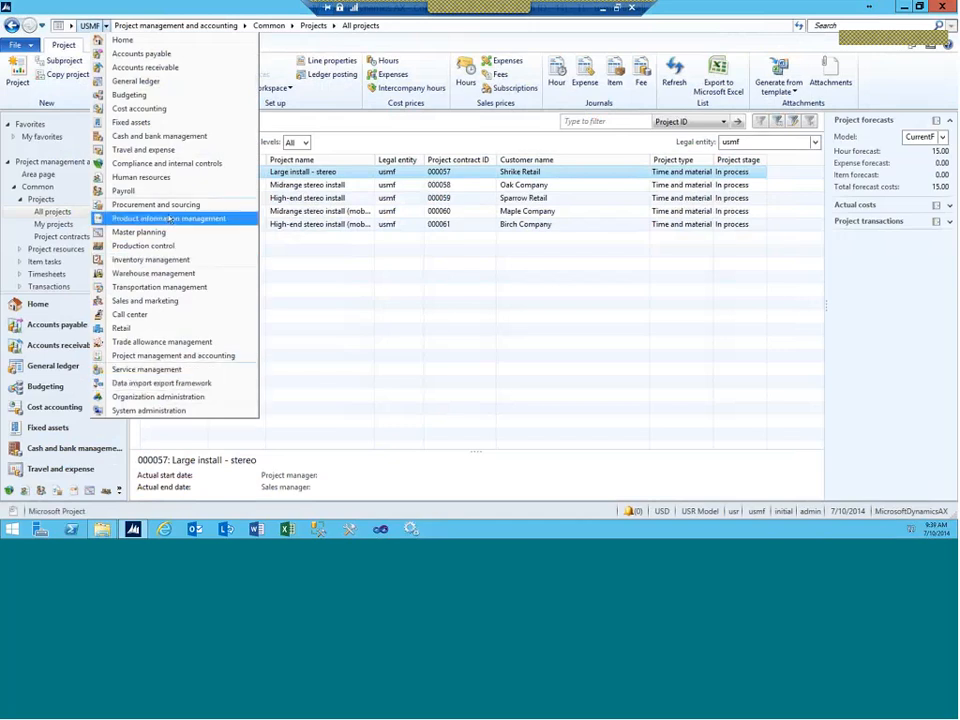
pyautogui.click(152, 397)
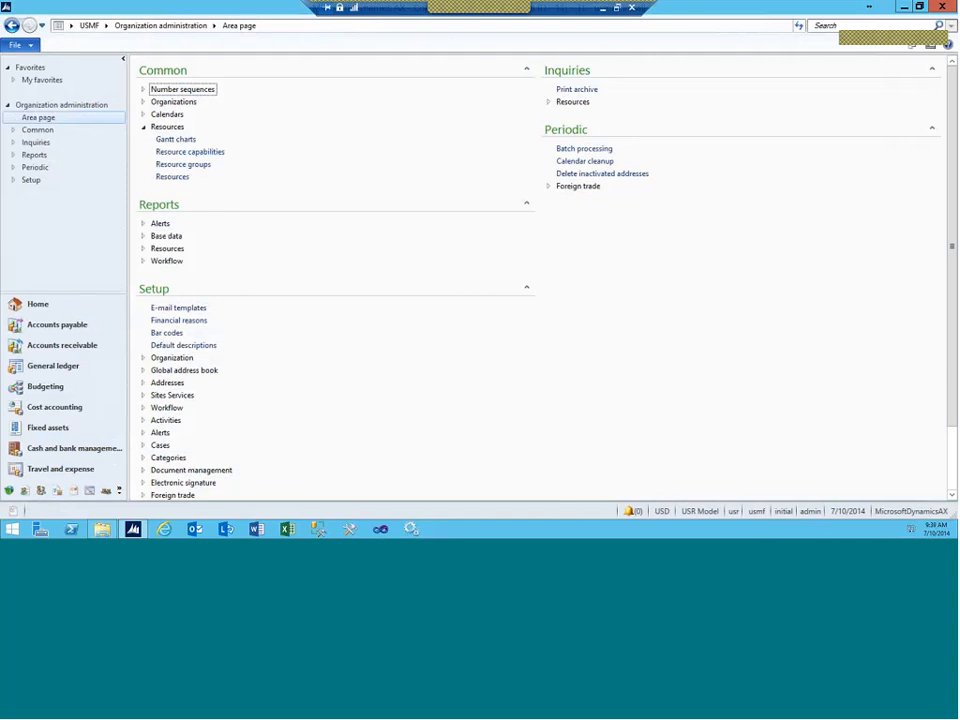
# Step: Review resource A9999's capacity reservations, including P000171 and planned order 003301
pyautogui.click(168, 177)
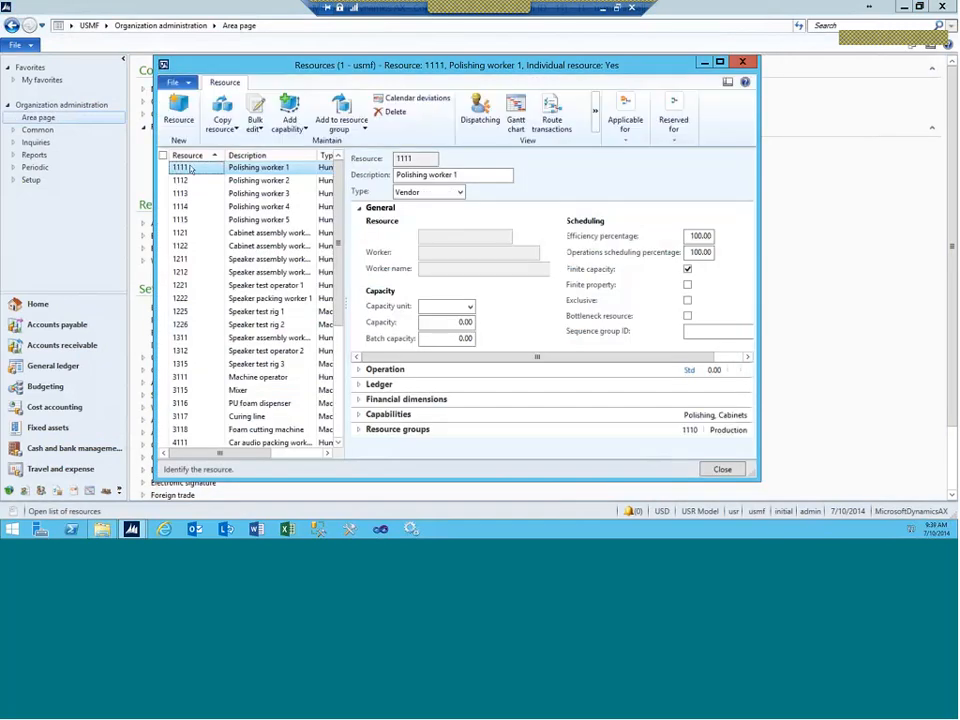
pyautogui.click(195, 157)
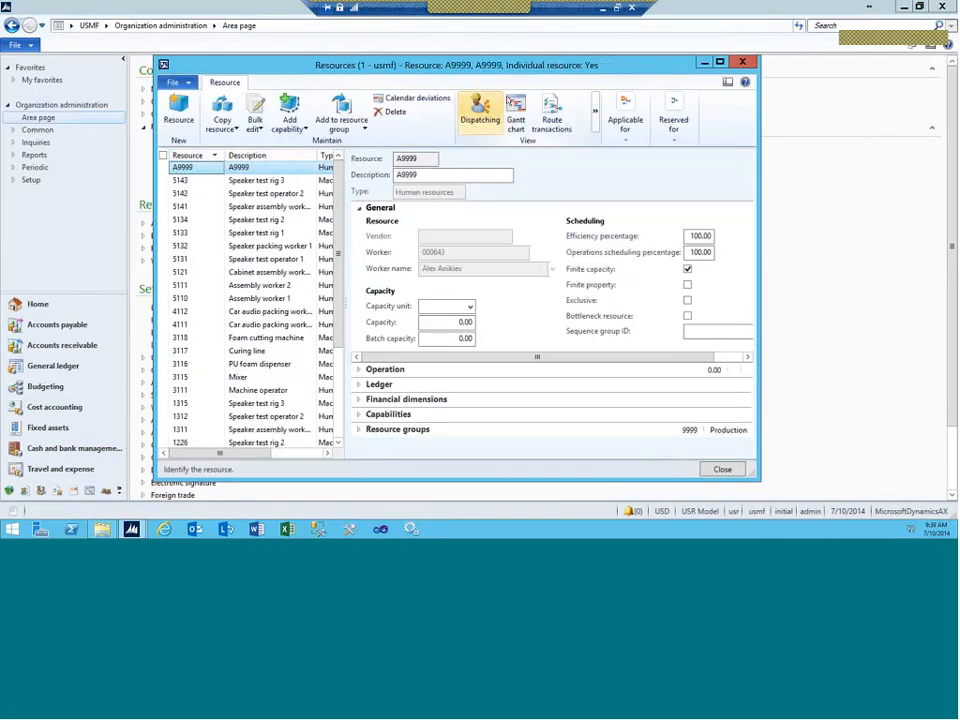
pyautogui.click(625, 124)
pyautogui.click(640, 170)
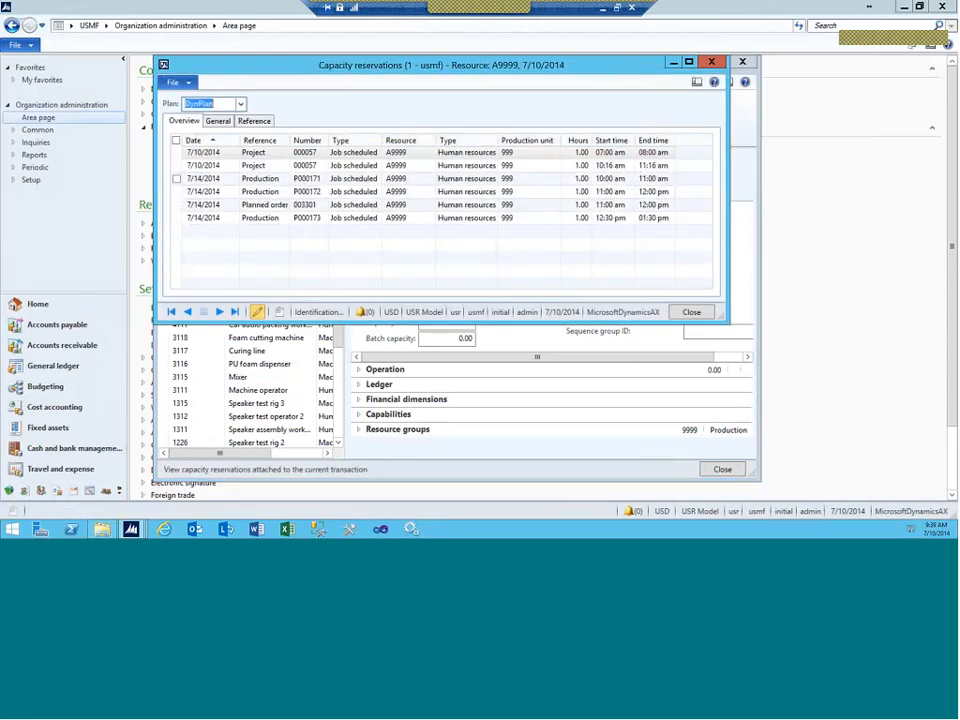
pyautogui.click(269, 181)
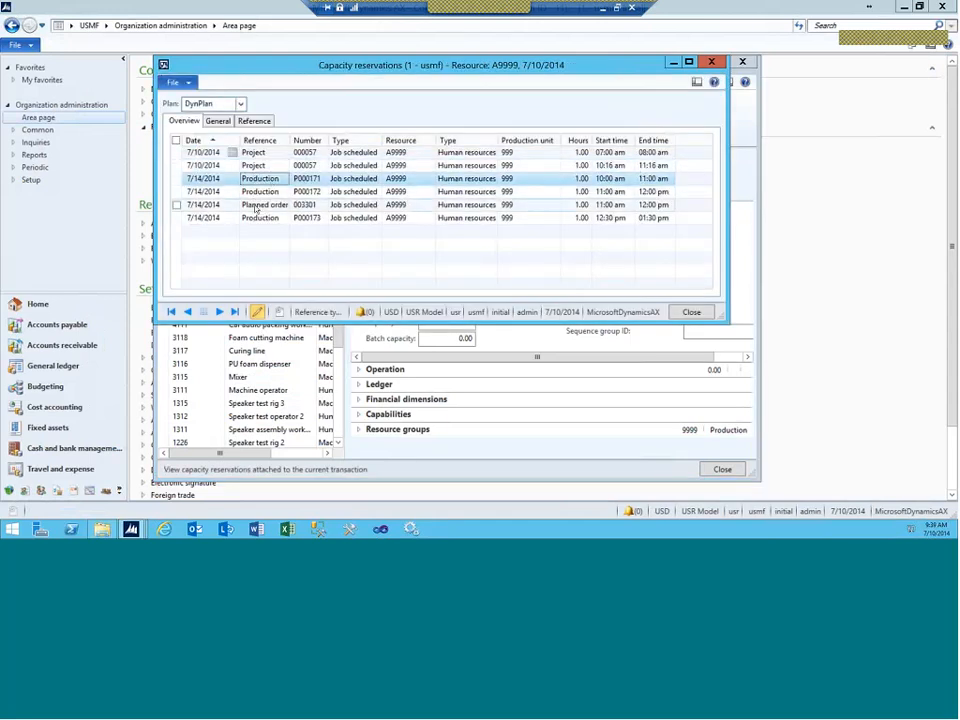
pyautogui.click(256, 206)
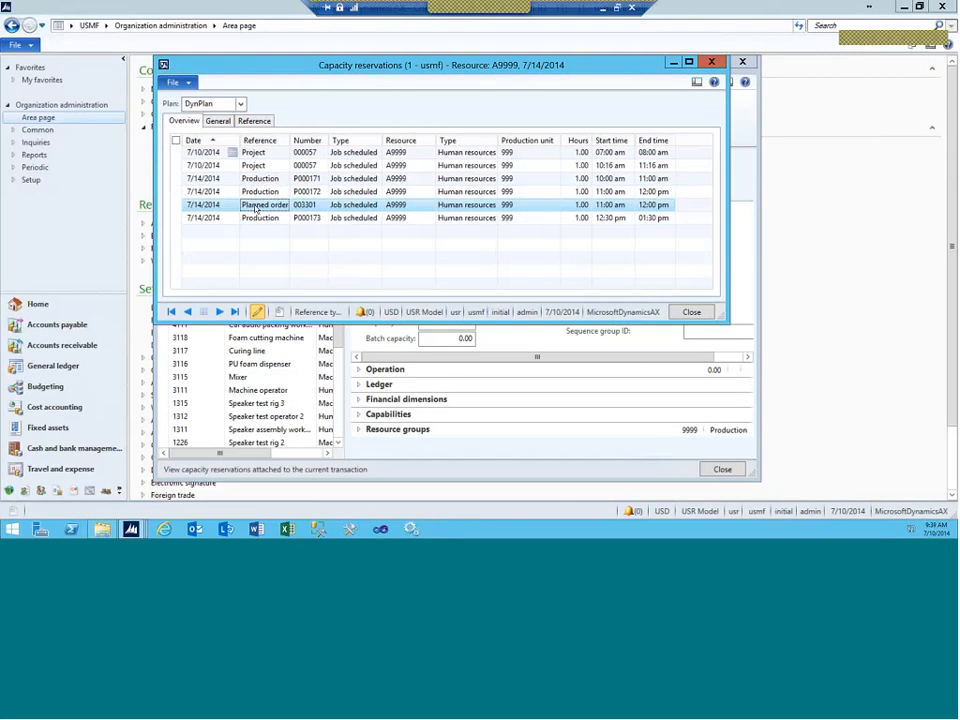
pyautogui.click(257, 180)
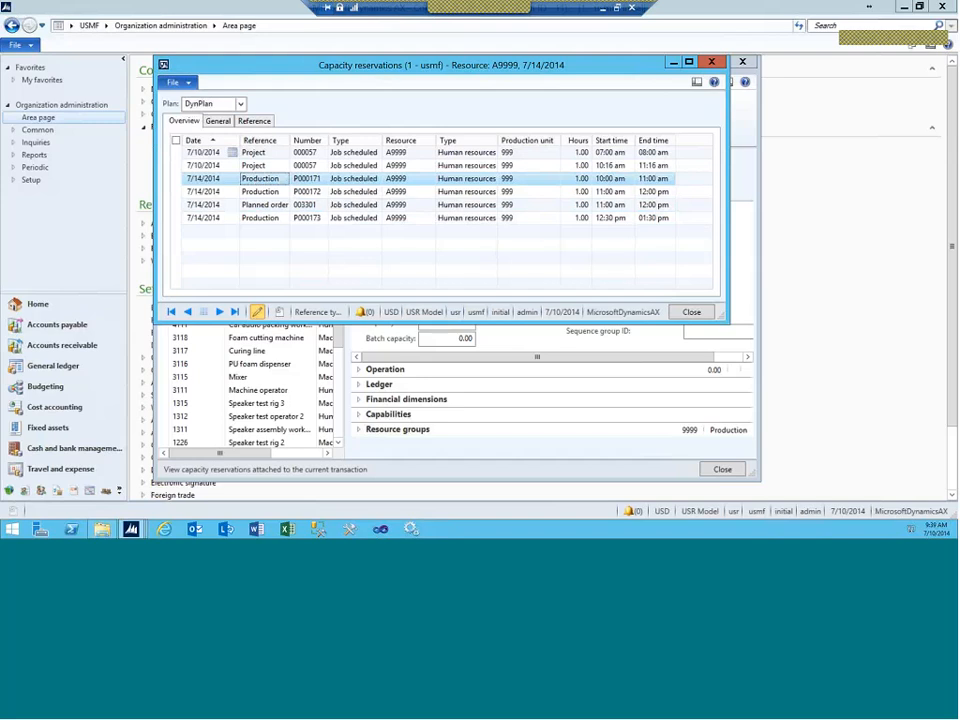
# Step: Close the capacity reservations and Resources forms and open the module list
pyautogui.click(713, 62)
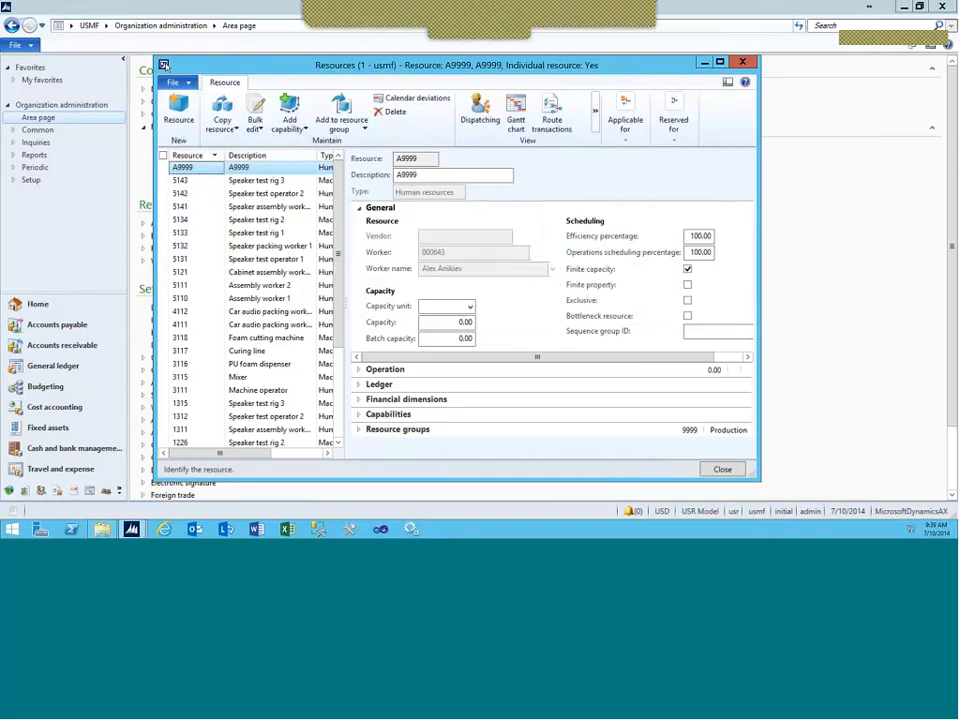
pyautogui.click(164, 65)
pyautogui.click(165, 66)
pyautogui.click(107, 27)
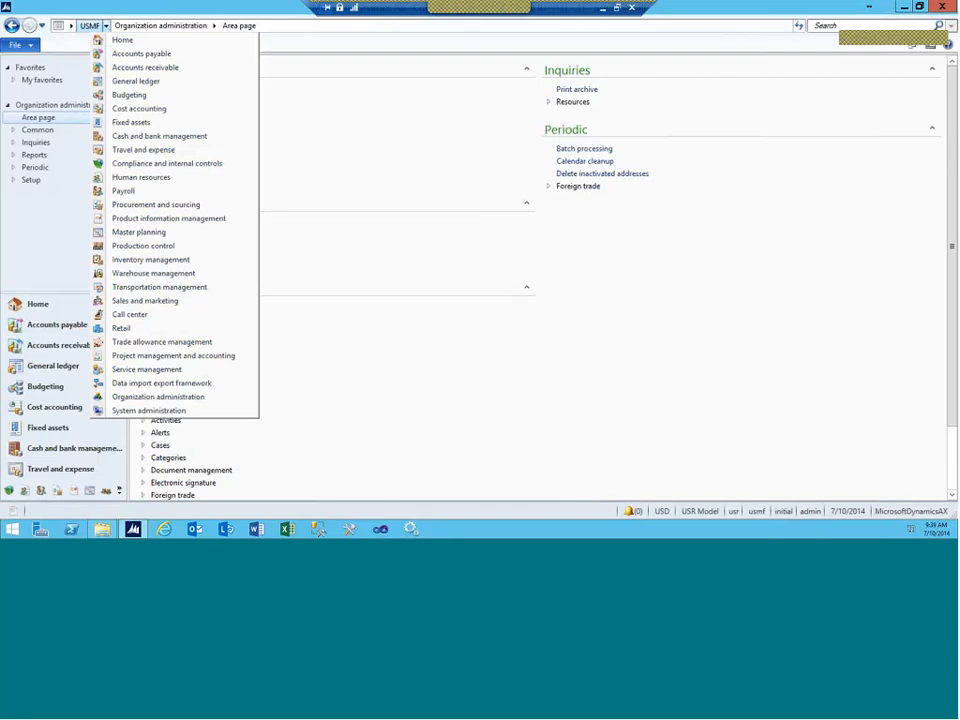
# Step: Start a new planned order for quantity 1 of item D0001 with BOM D0001BOM
pyautogui.click(135, 231)
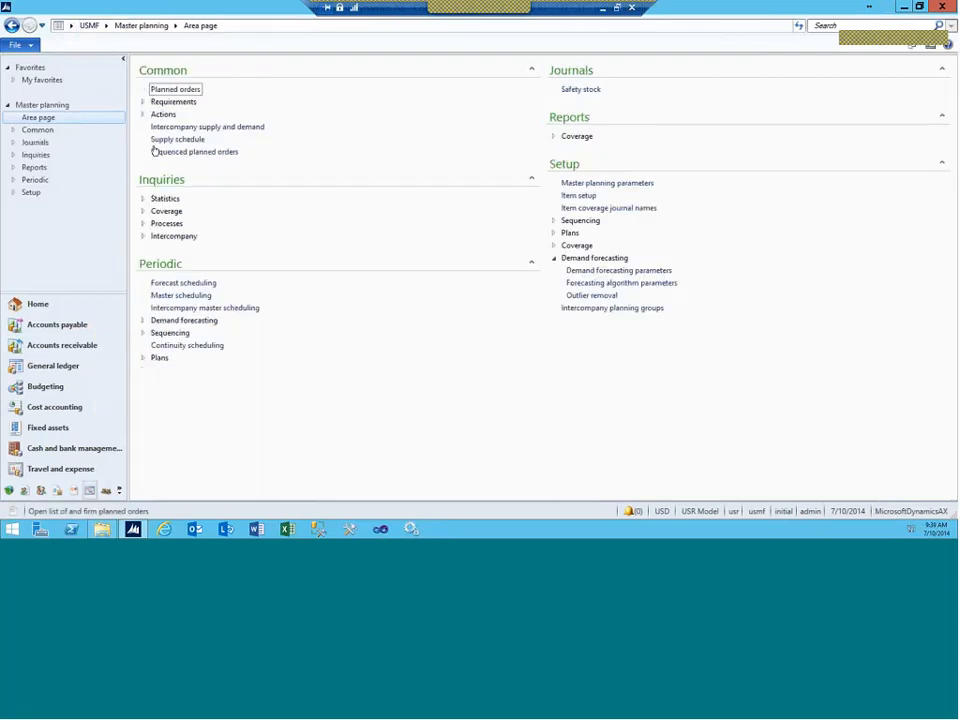
pyautogui.click(172, 90)
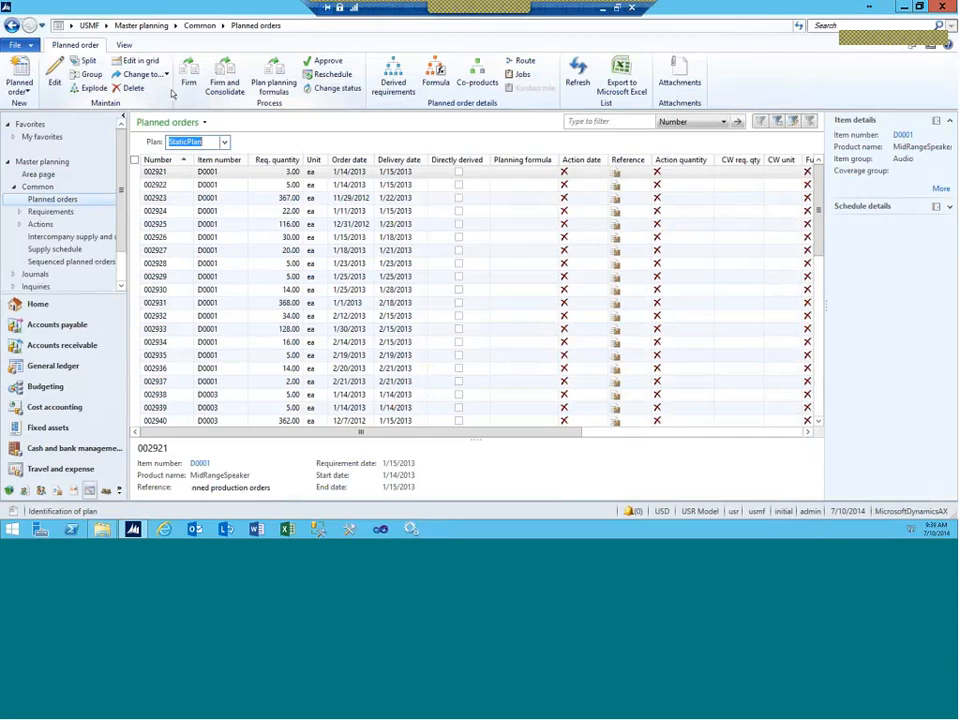
pyautogui.click(20, 82)
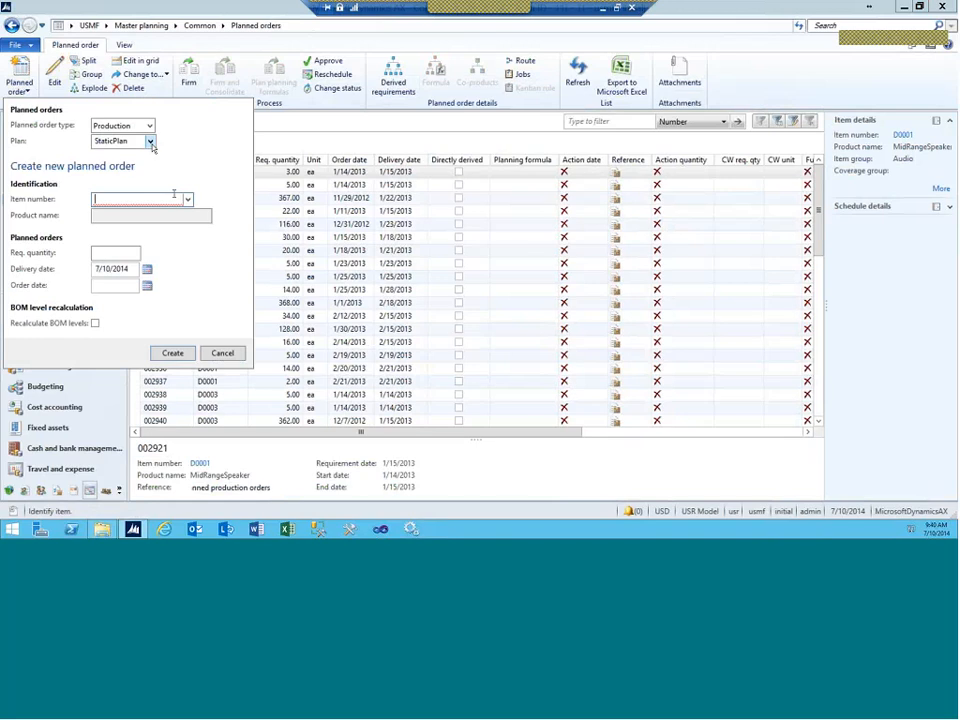
pyautogui.write('D0001')
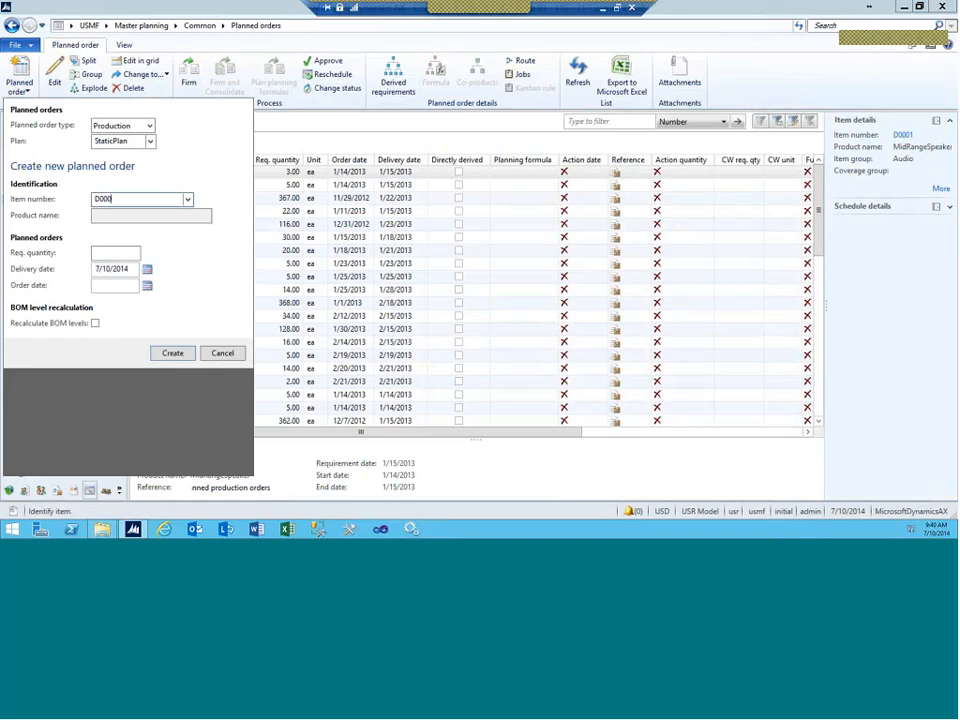
pyautogui.press('Tab')
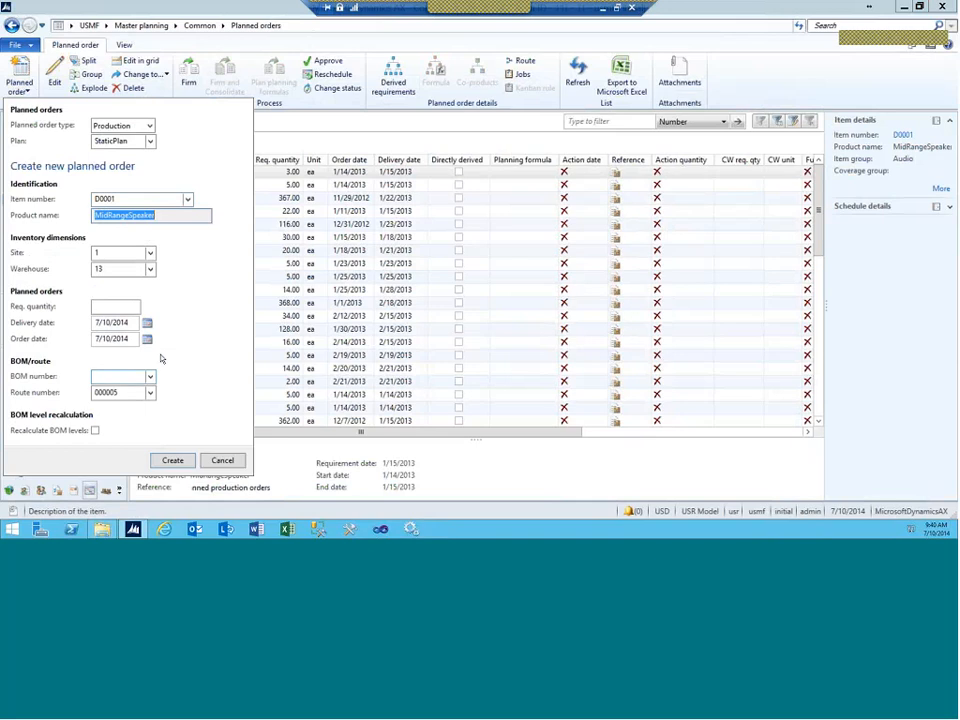
pyautogui.click(98, 306)
pyautogui.write('1')
pyautogui.click(150, 376)
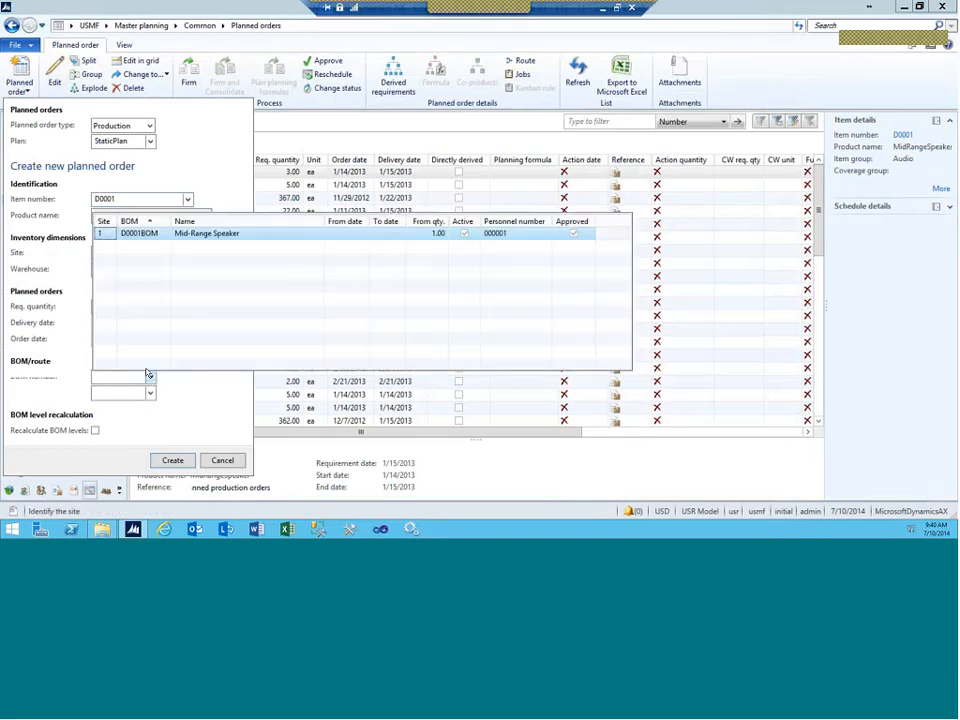
pyautogui.click(128, 235)
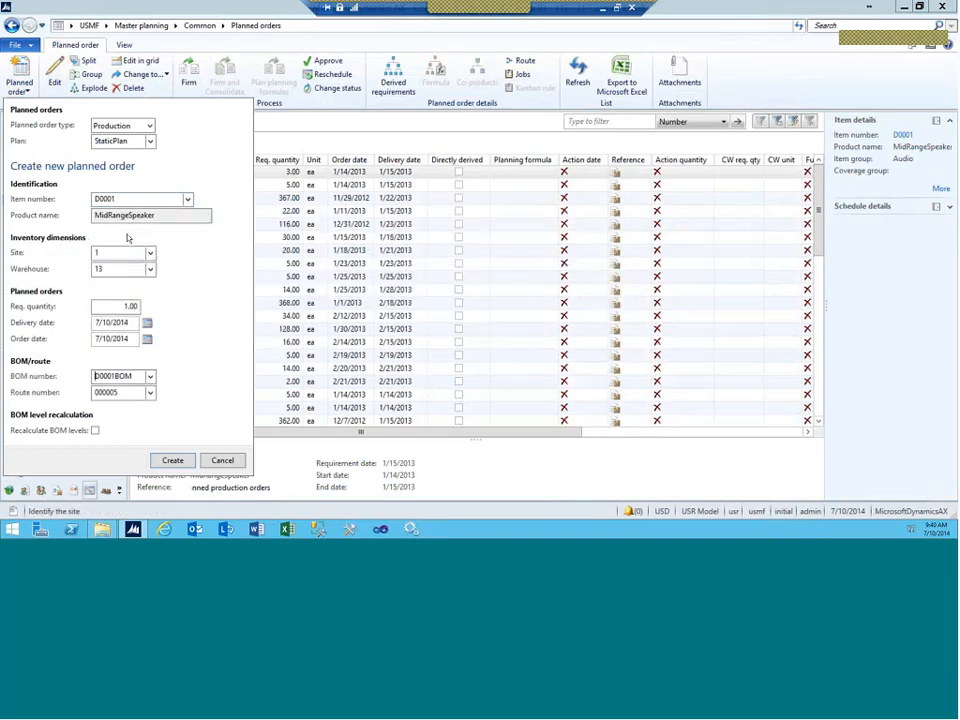
# Step: Dismiss the STOP error, set the plan to DynPlan and create the order
pyautogui.click(172, 460)
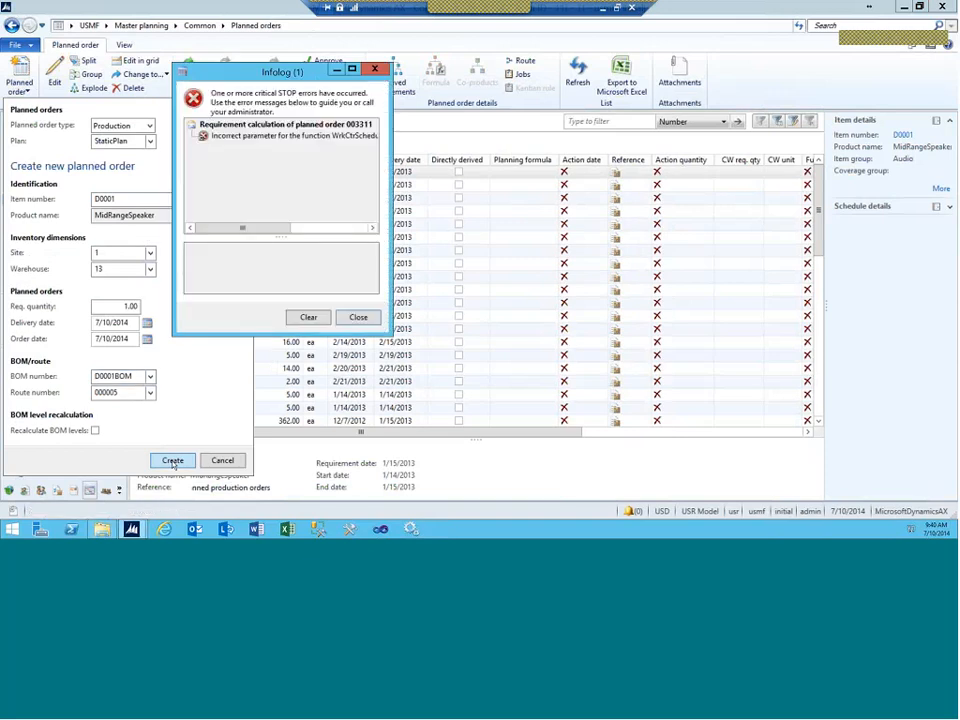
pyautogui.click(352, 137)
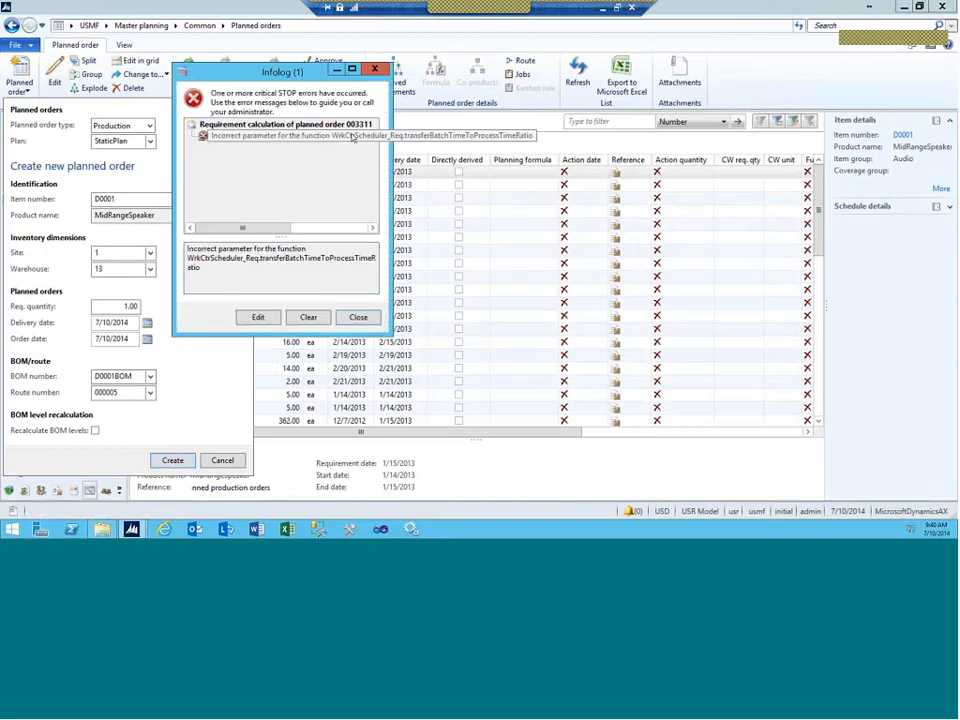
pyautogui.click(358, 316)
pyautogui.click(150, 141)
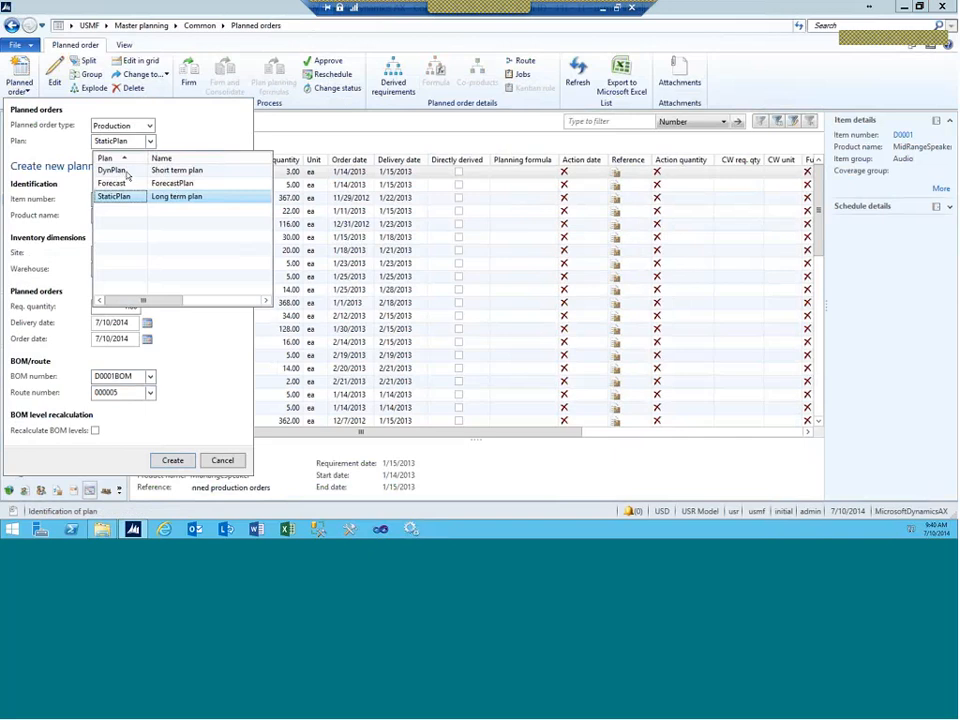
pyautogui.click(111, 169)
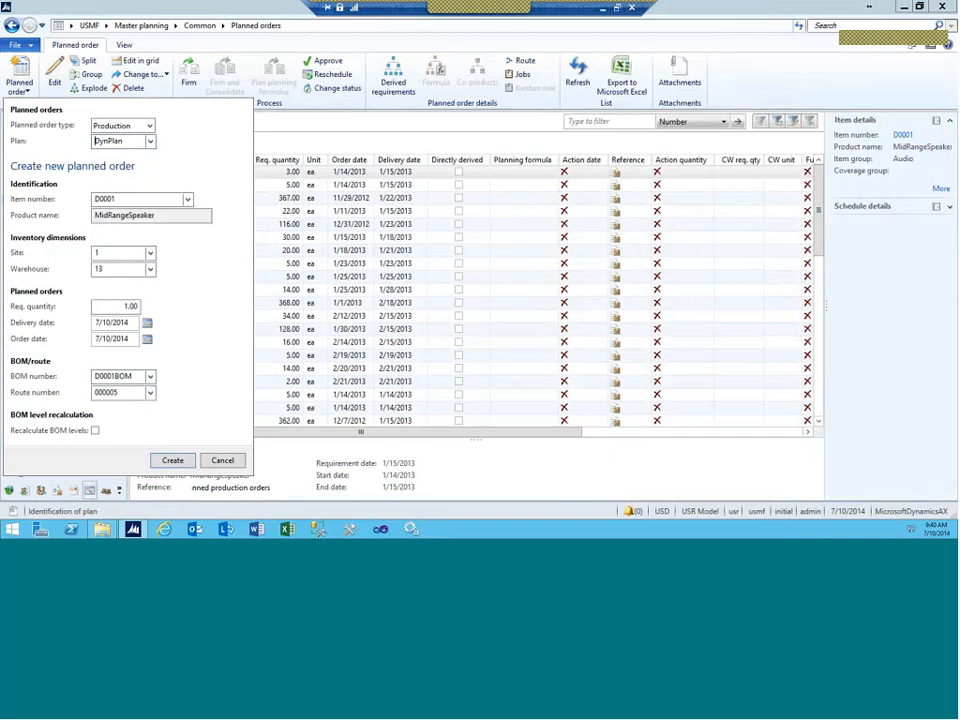
pyautogui.click(172, 460)
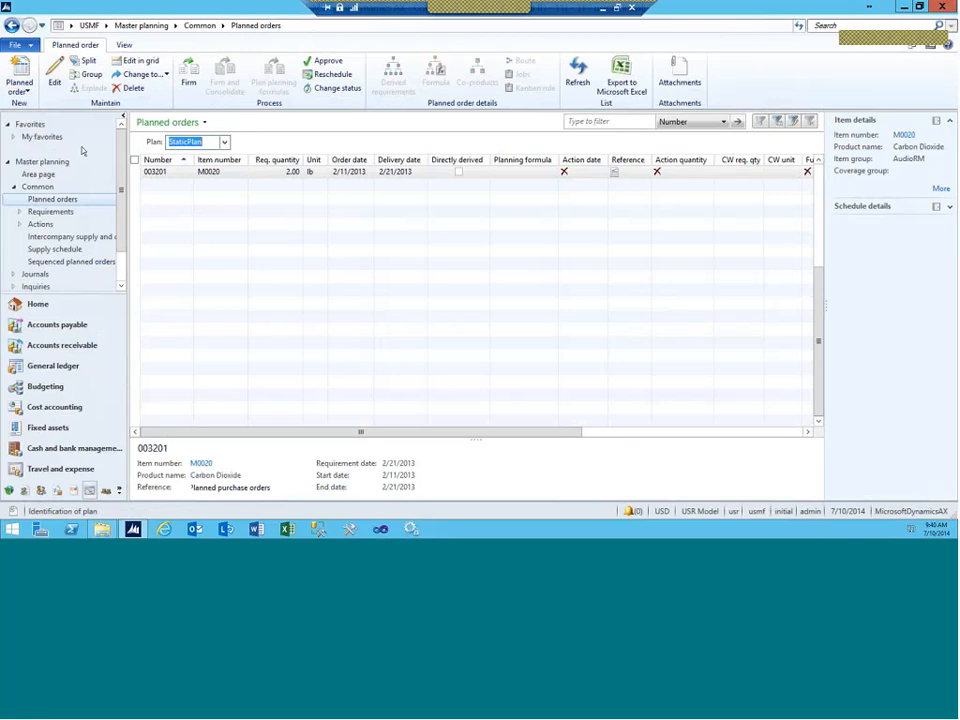
# Step: Filter planned orders to DynPlan and briefly inspect order 002921
pyautogui.click(225, 143)
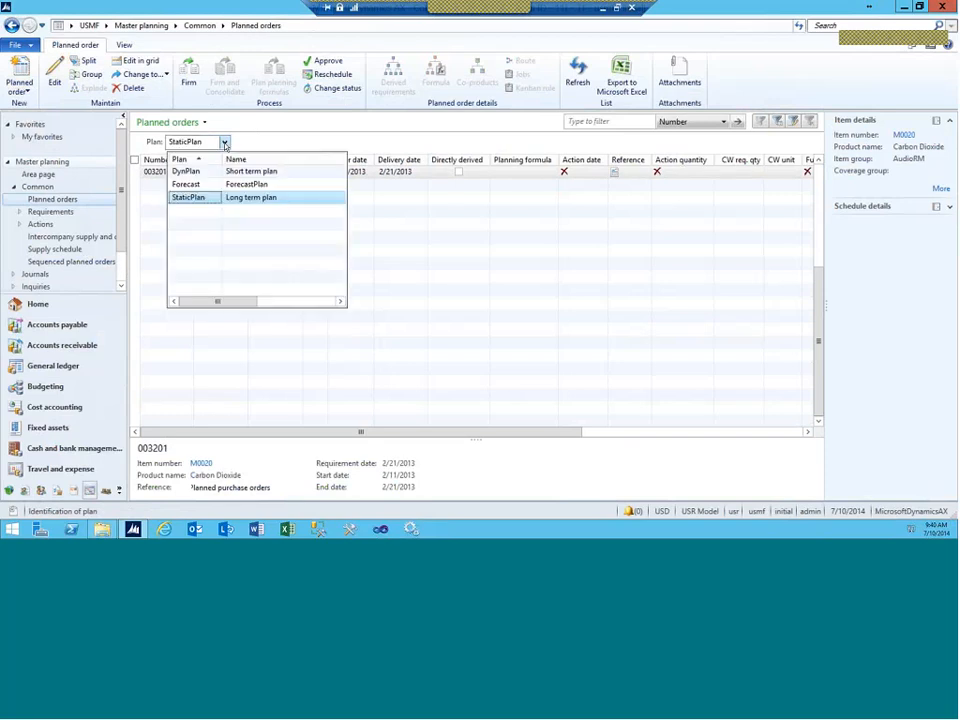
pyautogui.click(188, 167)
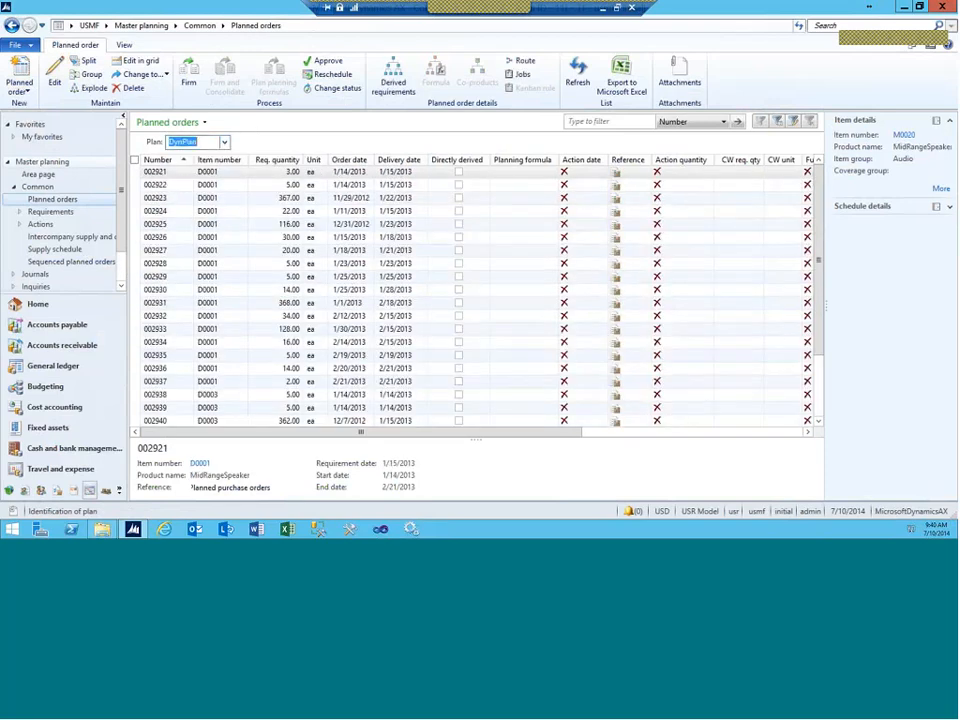
pyautogui.click(172, 174)
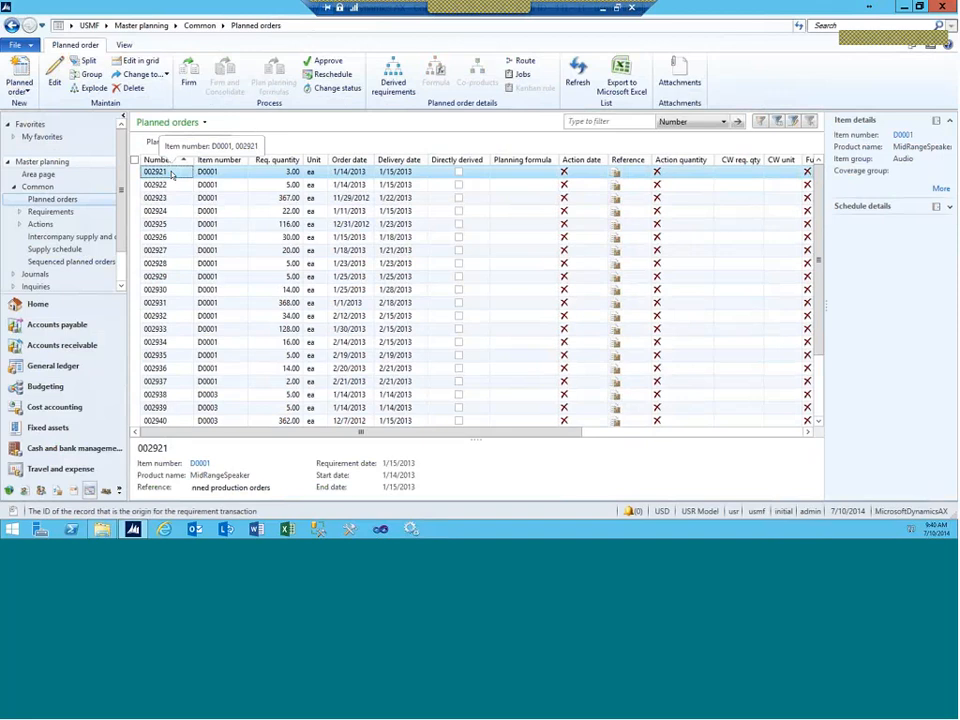
pyautogui.doubleClick(172, 174)
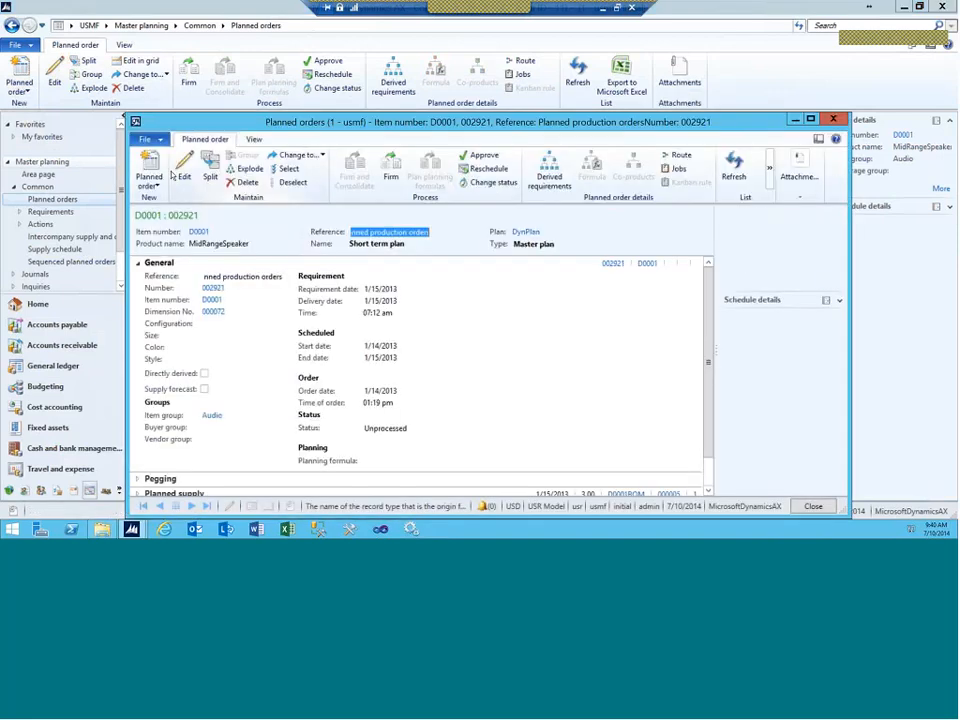
pyautogui.press('Escape')
# Step: Sort orders by number descending and open new order 003312's details
pyautogui.click(156, 163)
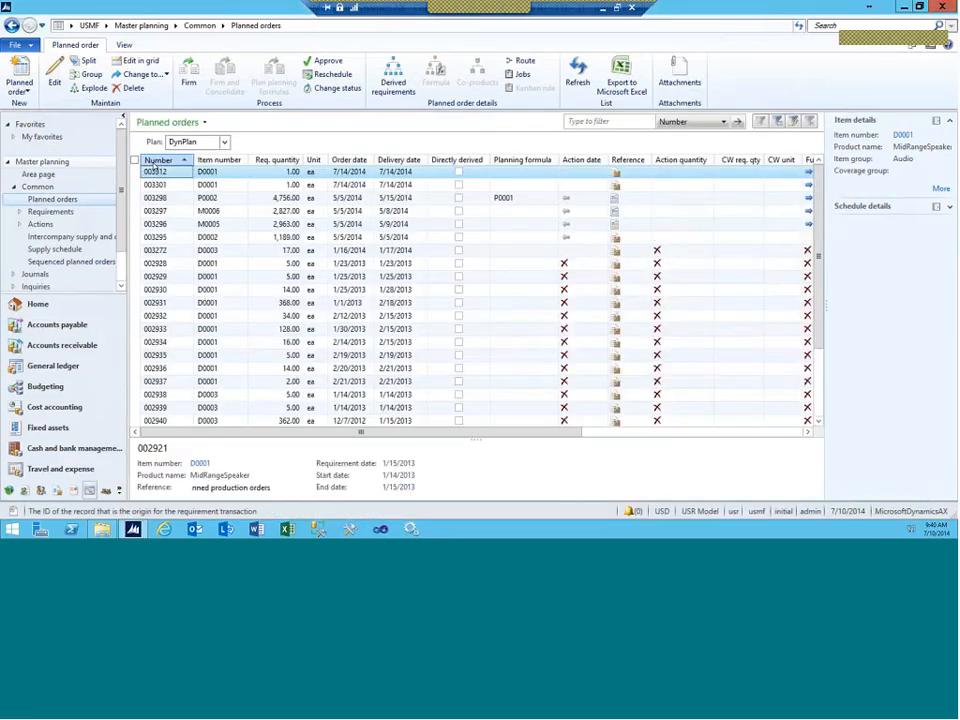
pyautogui.doubleClick(160, 172)
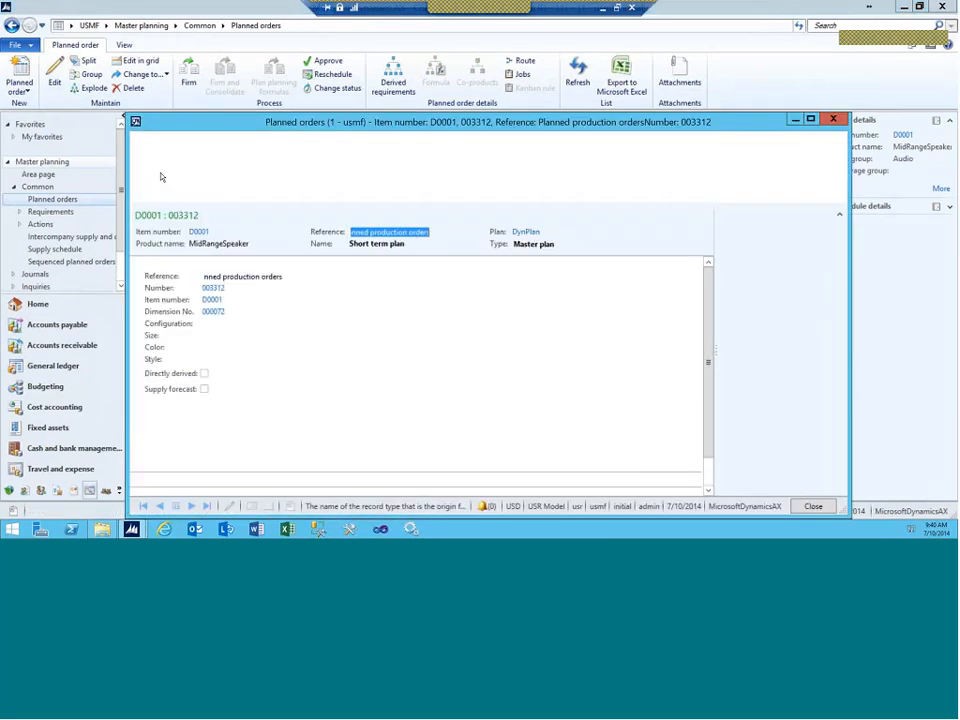
pyautogui.moveTo(214, 126); pyautogui.dragTo(166, 67)
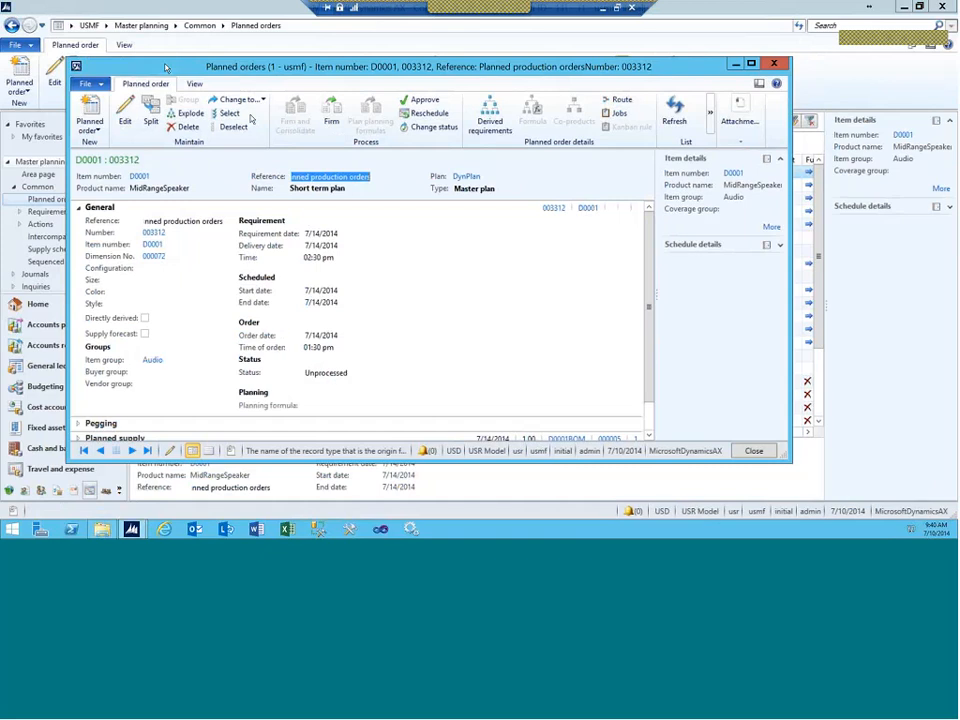
pyautogui.click(613, 111)
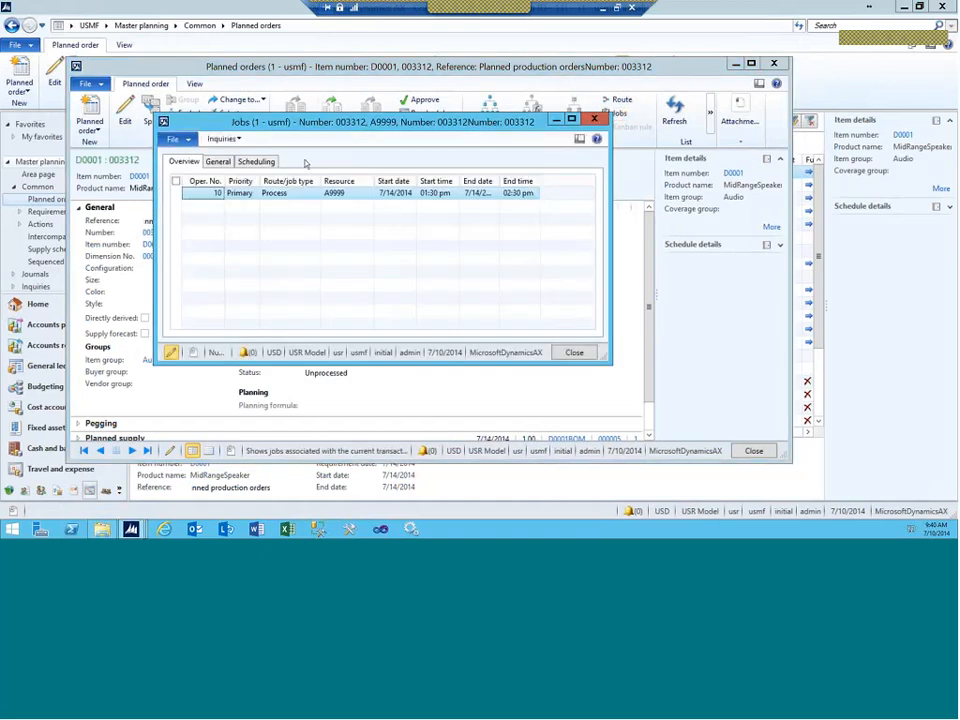
pyautogui.click(259, 163)
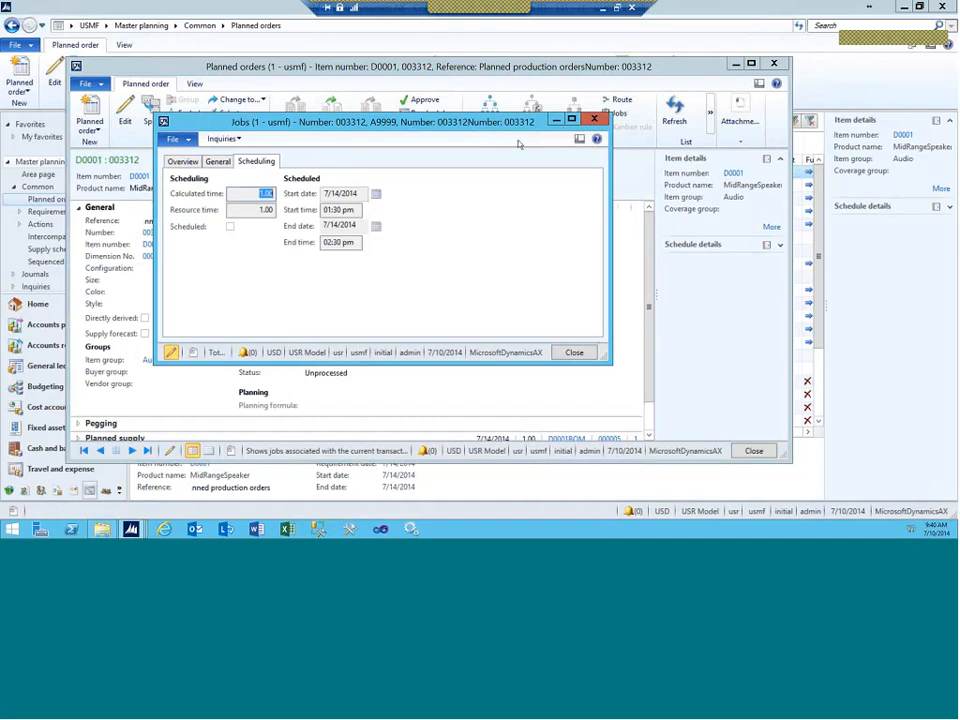
pyautogui.click(594, 119)
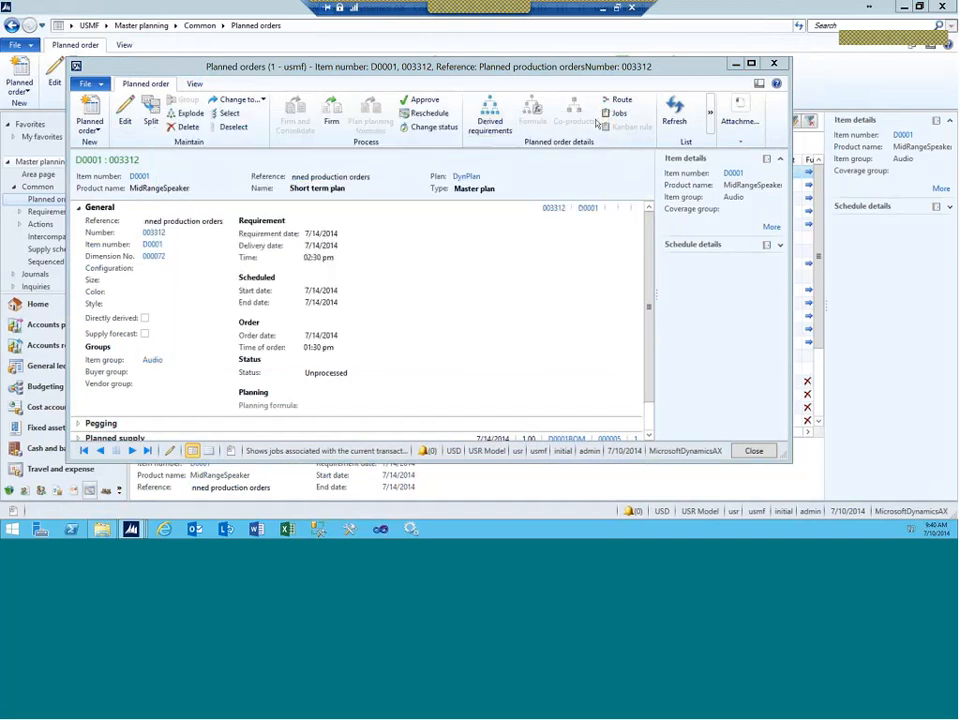
pyautogui.click(484, 121)
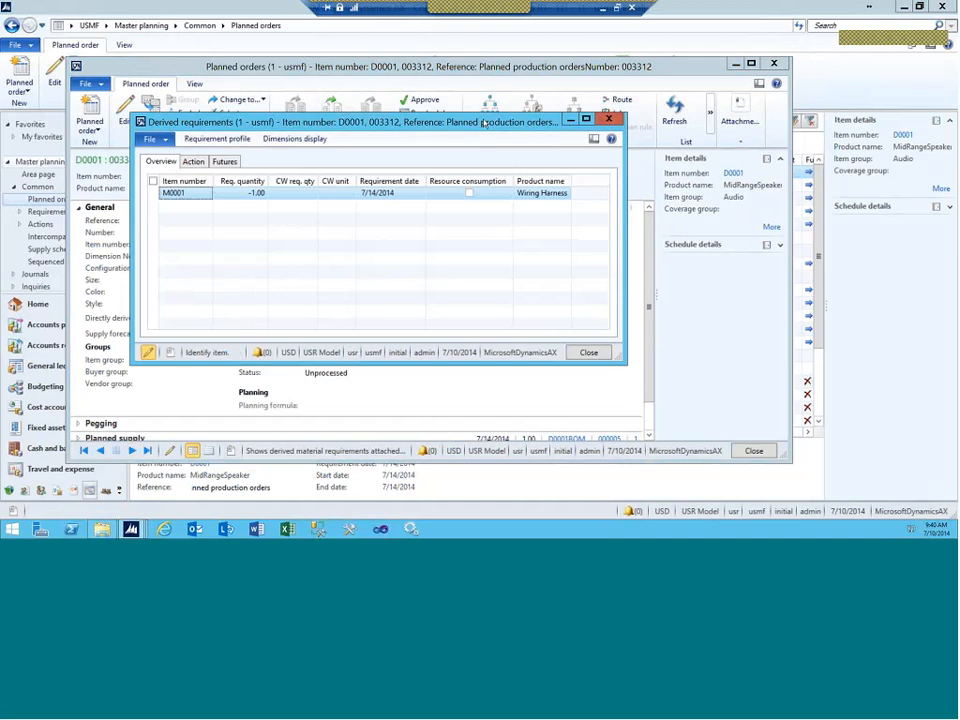
pyautogui.click(607, 119)
pyautogui.click(619, 99)
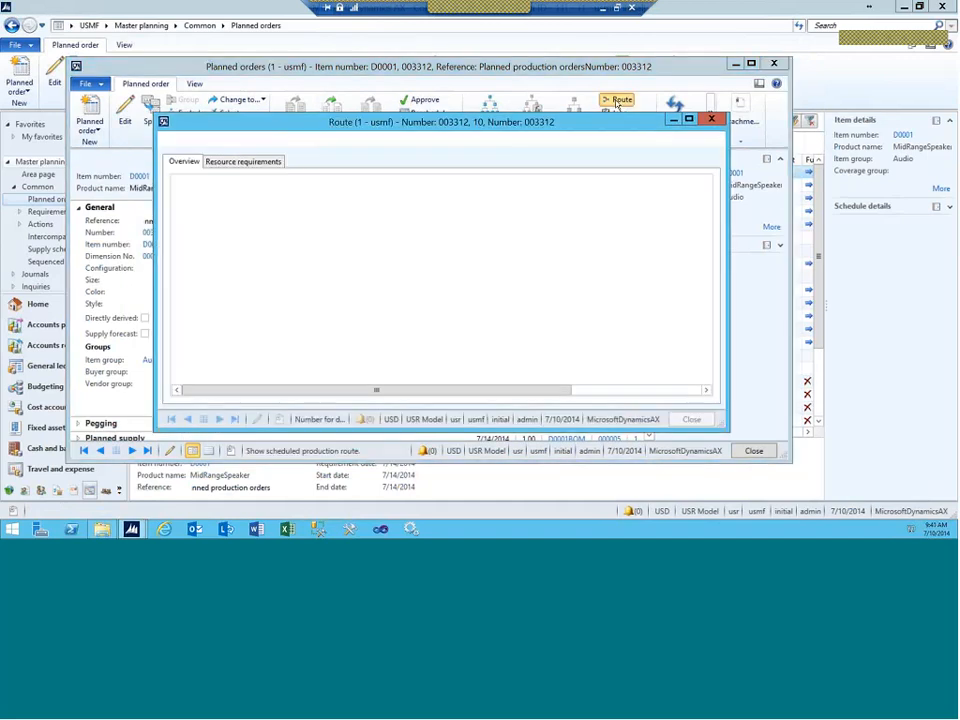
pyautogui.click(266, 162)
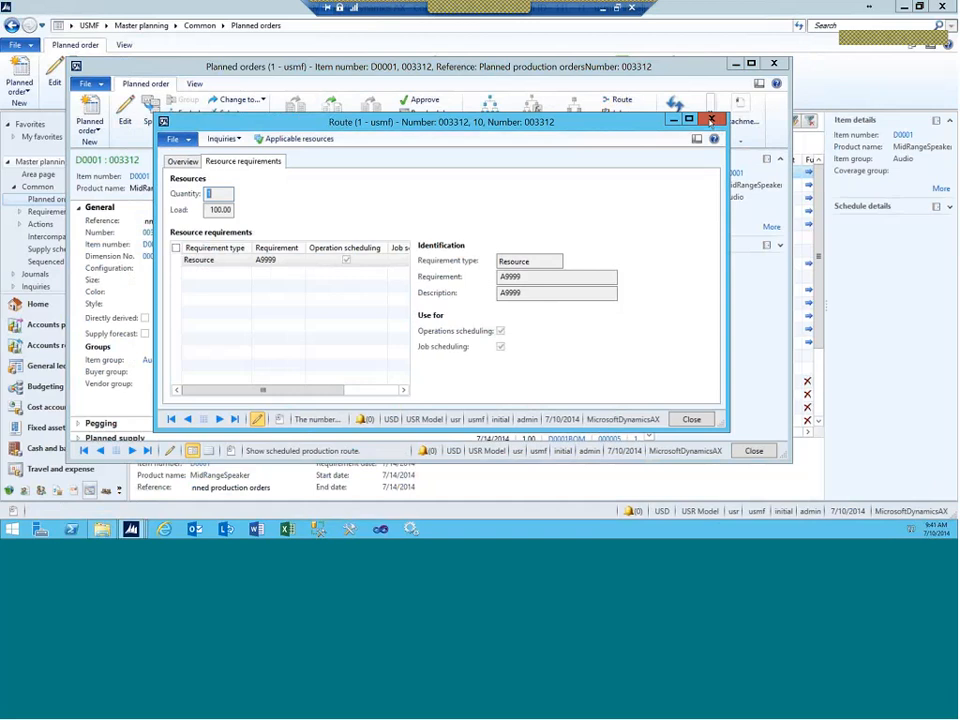
pyautogui.click(710, 121)
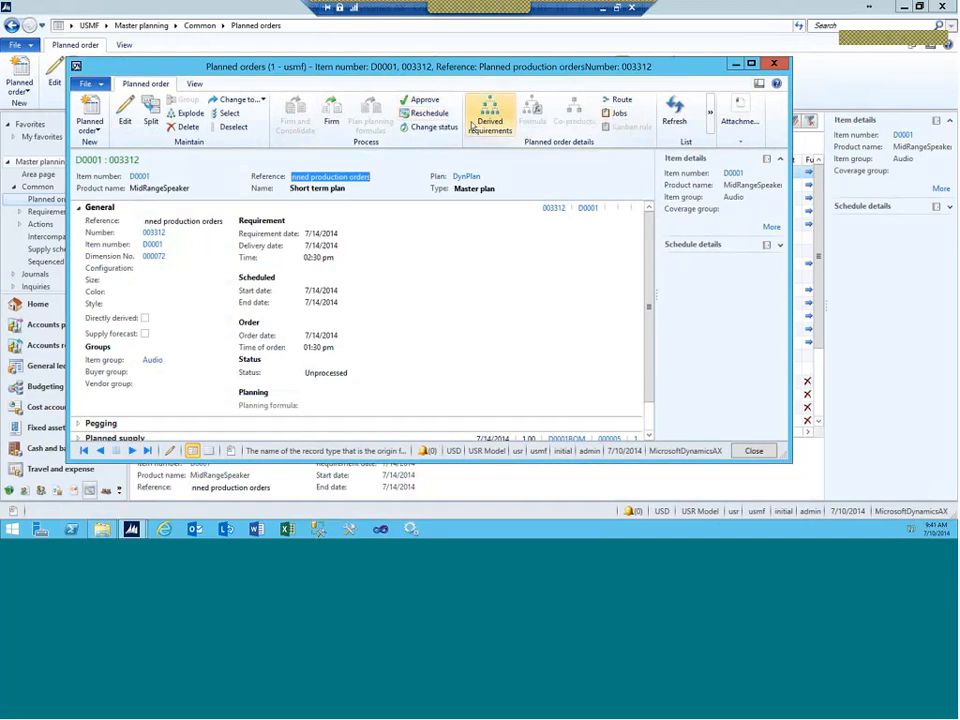
# Step: Reschedule planned order 003312 using Operations scheduling
pyautogui.click(428, 113)
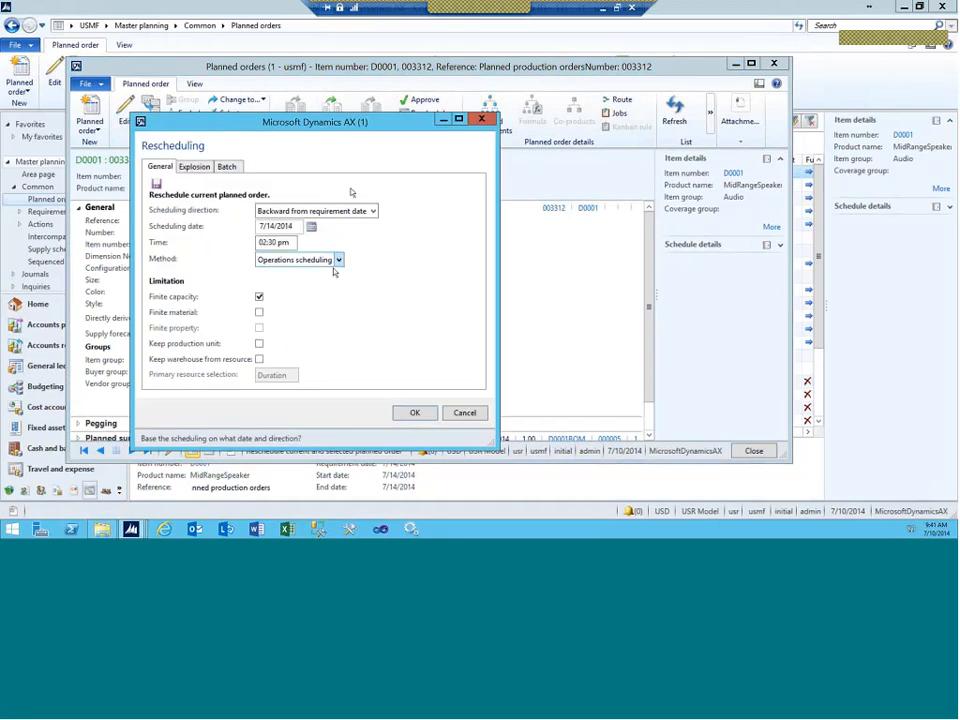
pyautogui.click(339, 260)
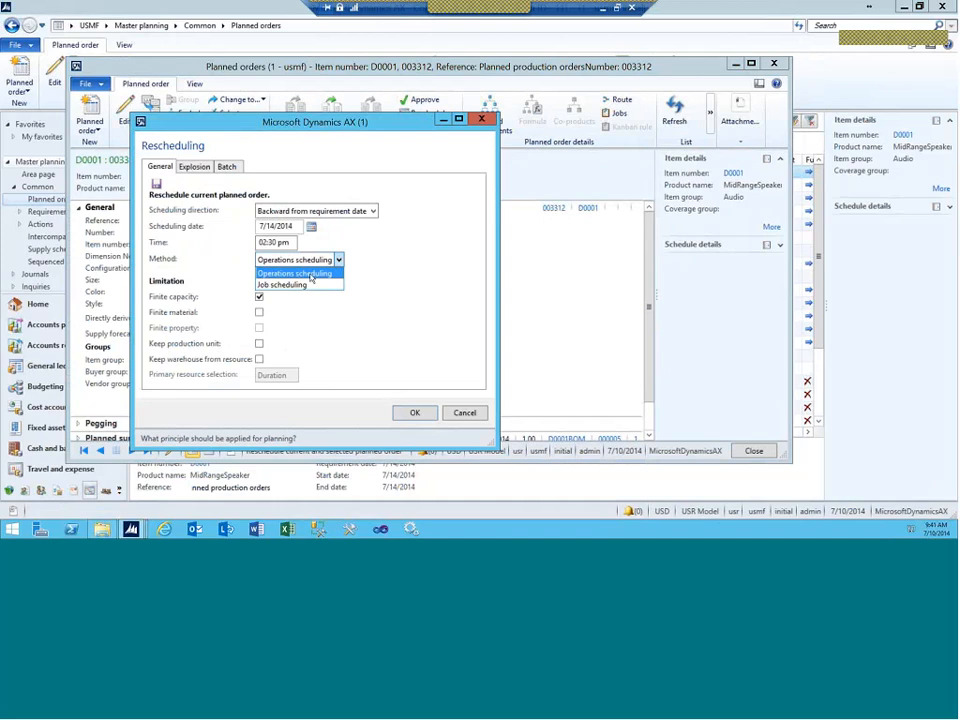
pyautogui.click(310, 275)
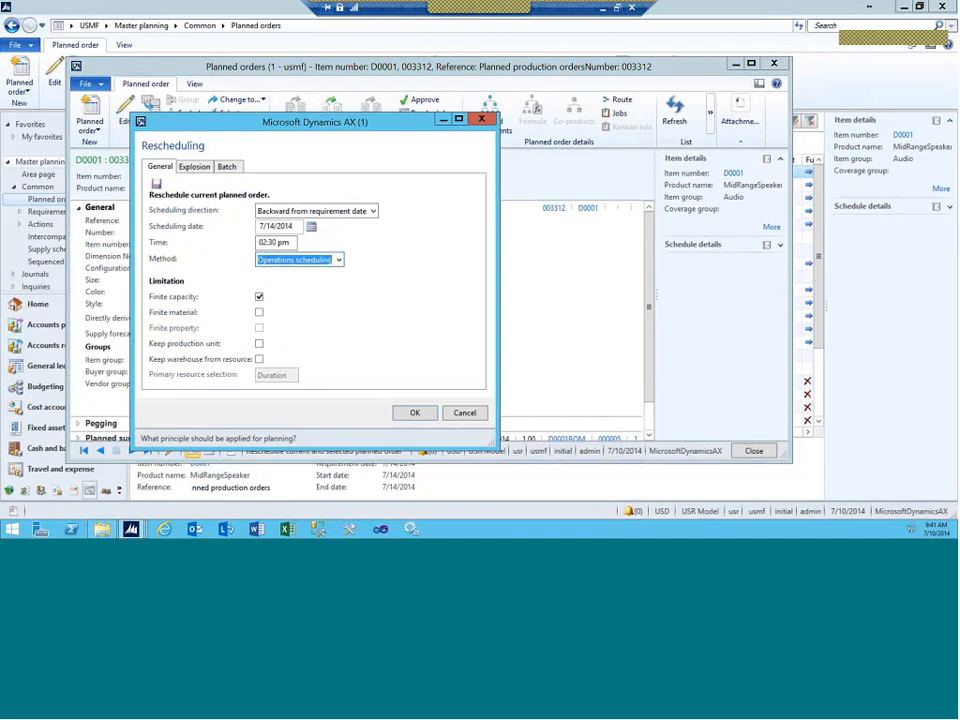
pyautogui.click(414, 413)
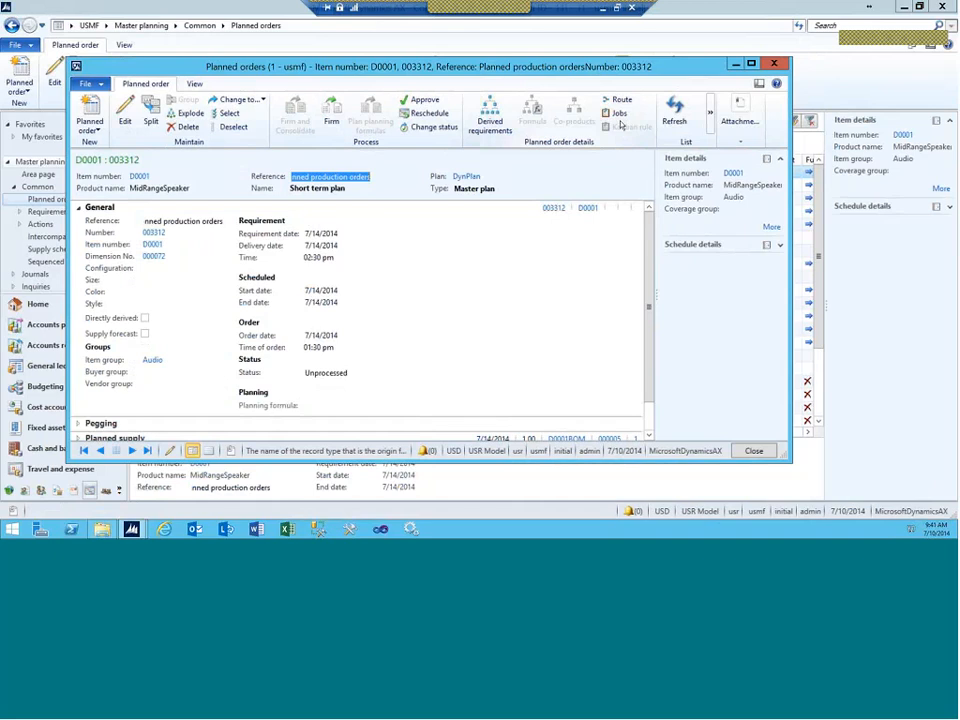
# Step: Confirm the order has no jobs and its route uses resource A9999
pyautogui.click(619, 114)
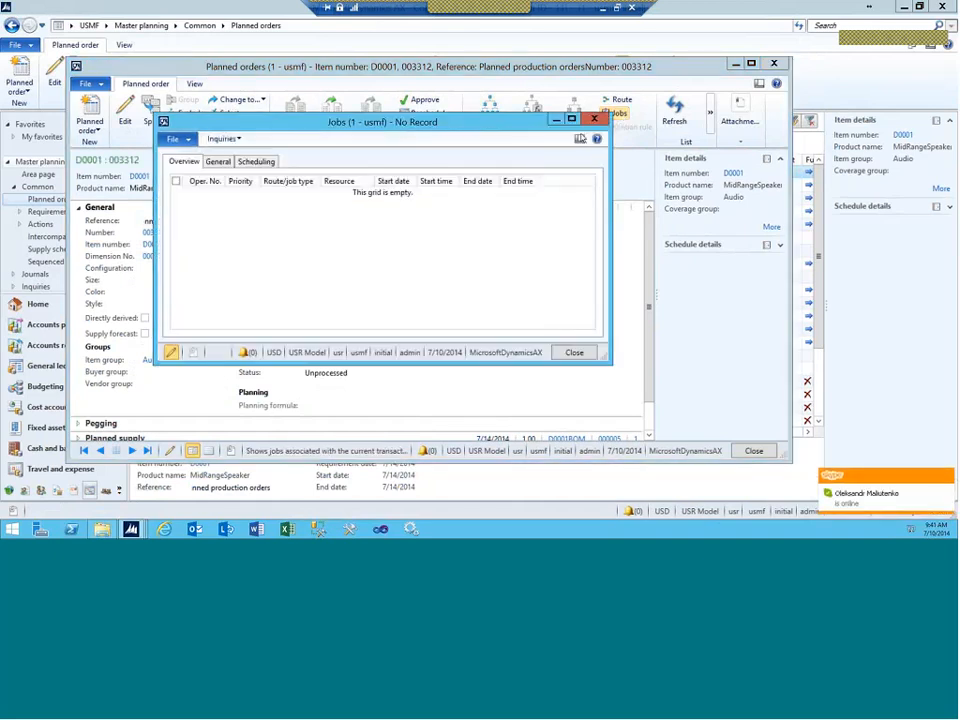
pyautogui.click(594, 119)
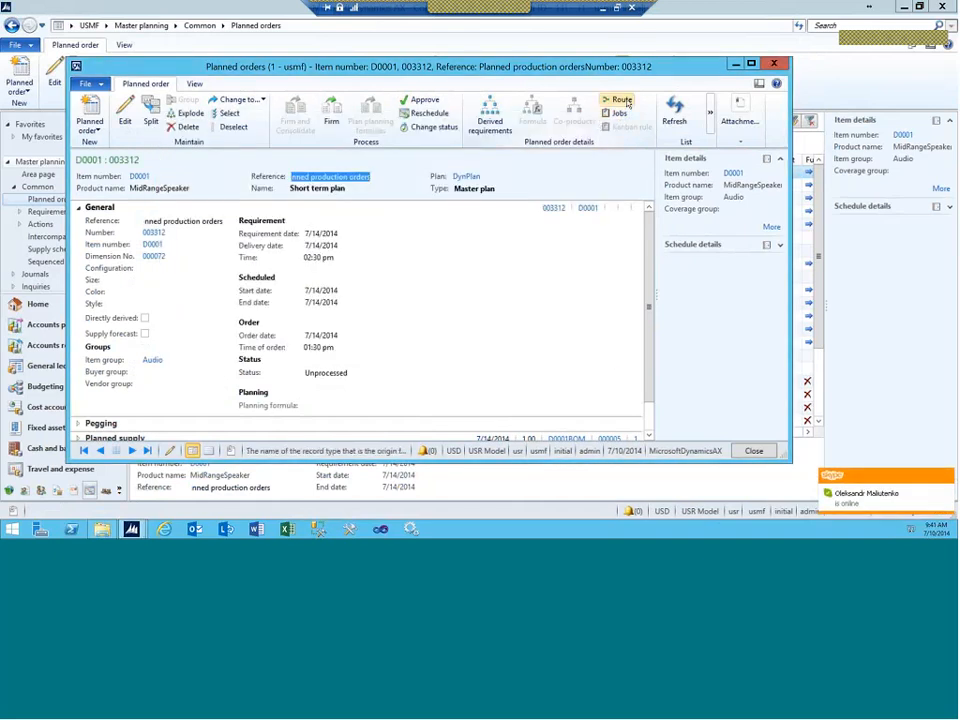
pyautogui.click(620, 100)
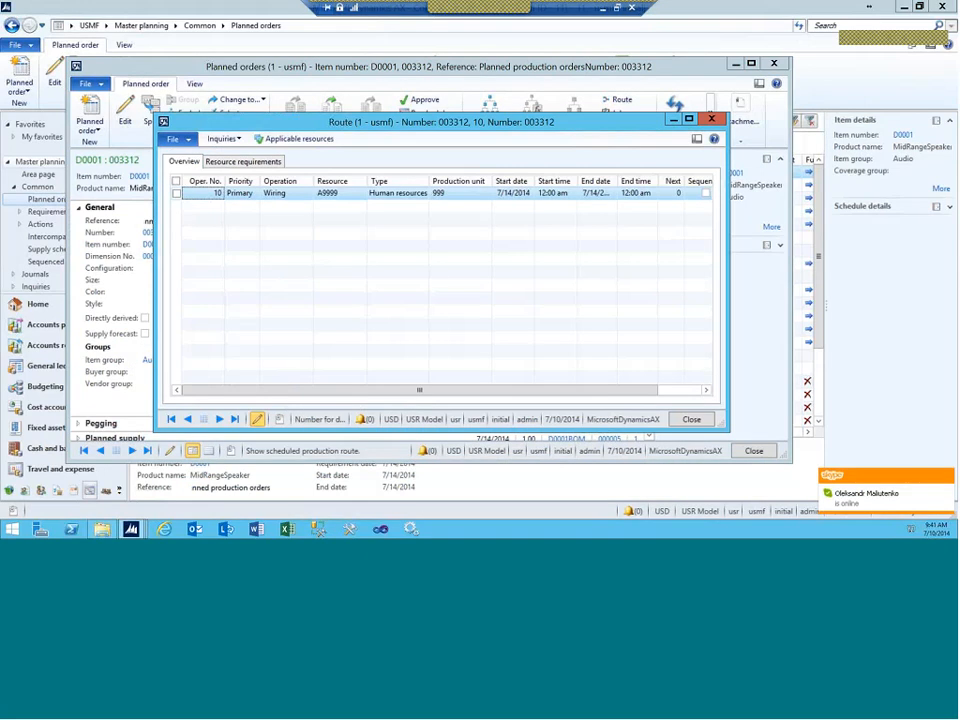
pyautogui.moveTo(505, 390); pyautogui.dragTo(548, 396)
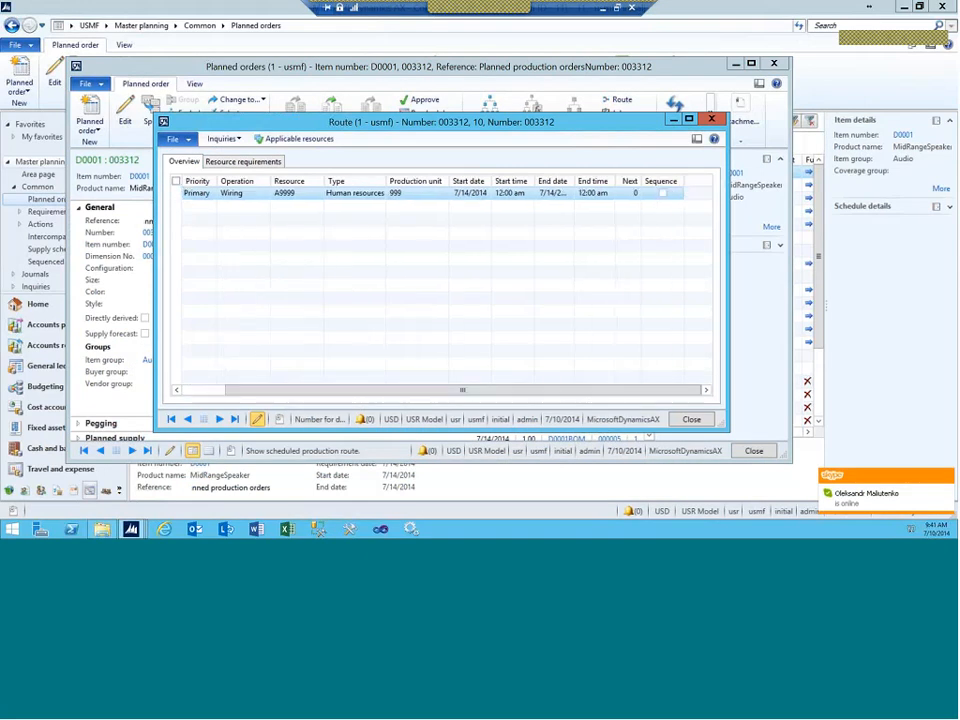
pyautogui.click(711, 119)
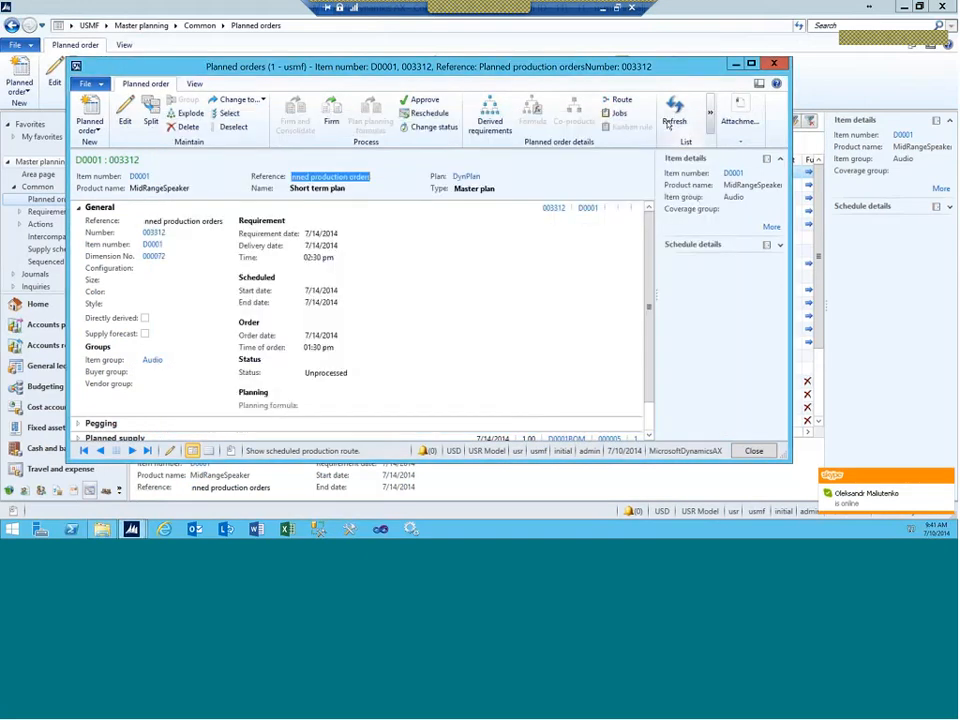
# Step: Reschedule order 003312 with Job scheduling, Forward from 7/15/2014 at 12:00 am
pyautogui.click(428, 113)
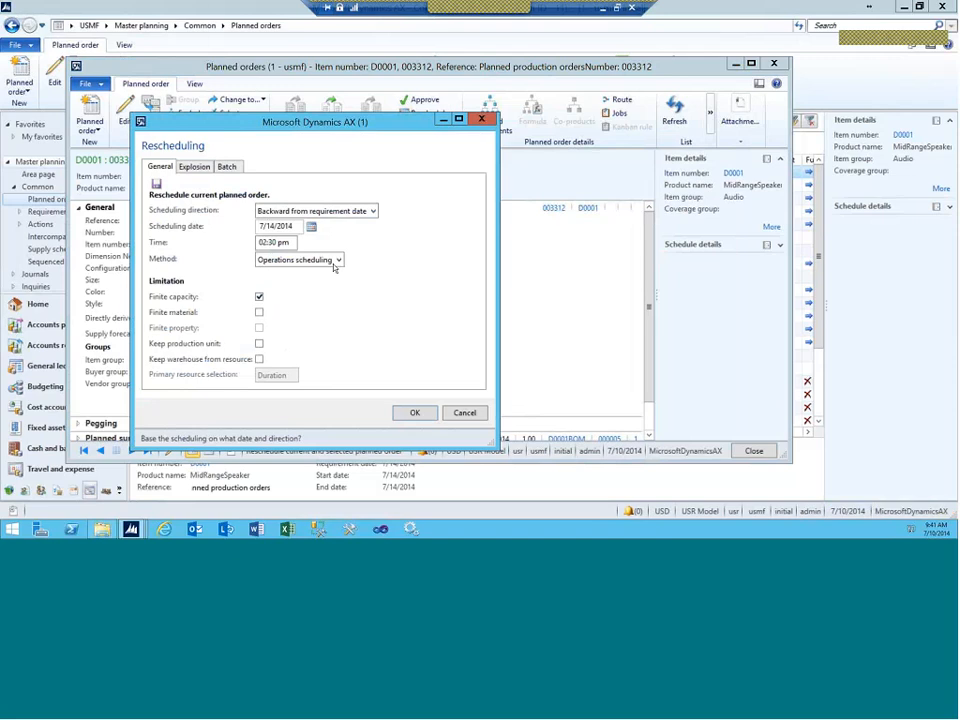
pyautogui.click(336, 260)
pyautogui.click(300, 282)
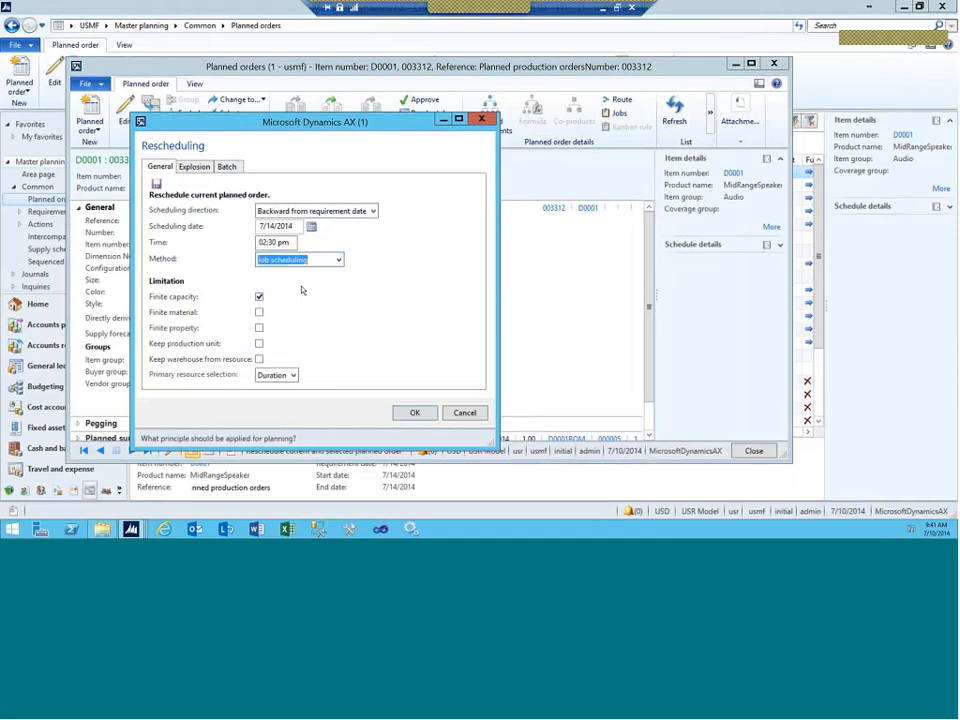
pyautogui.click(372, 212)
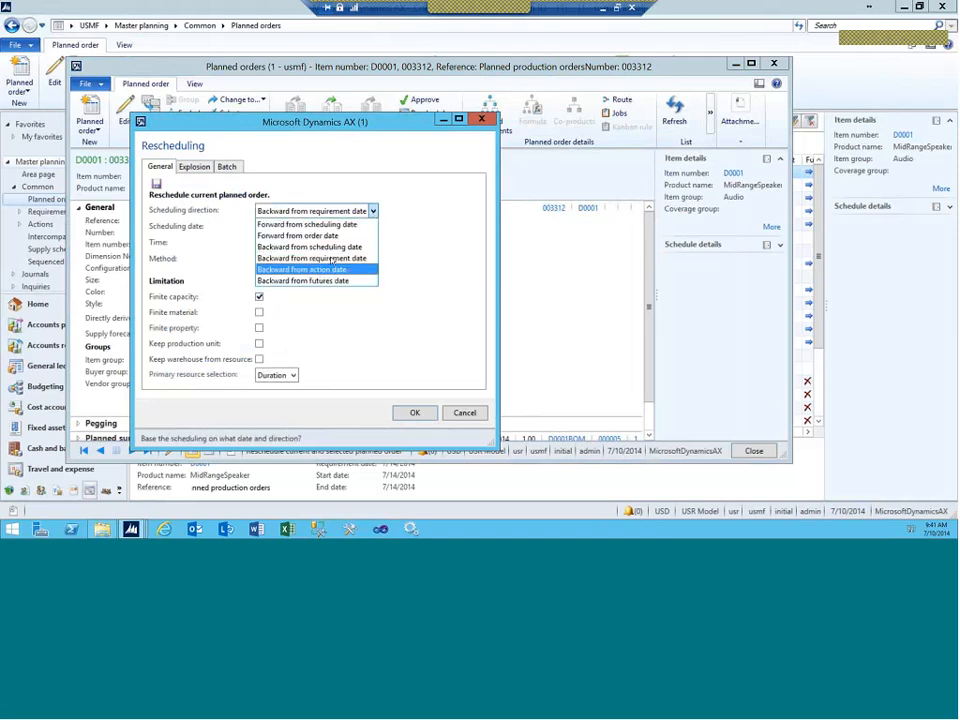
pyautogui.click(296, 225)
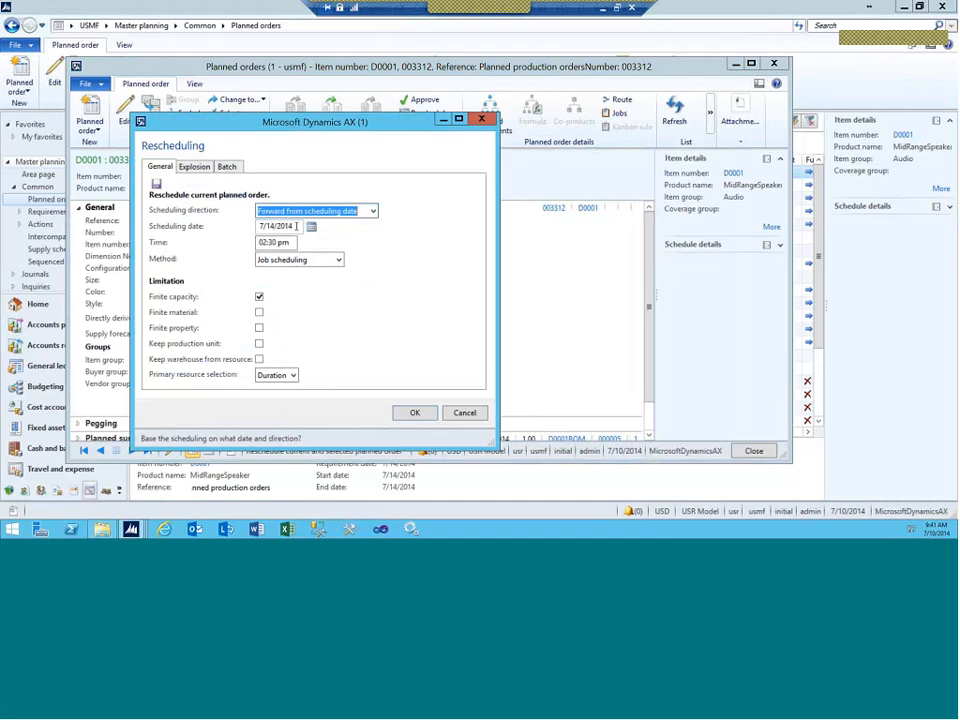
pyautogui.click(270, 226)
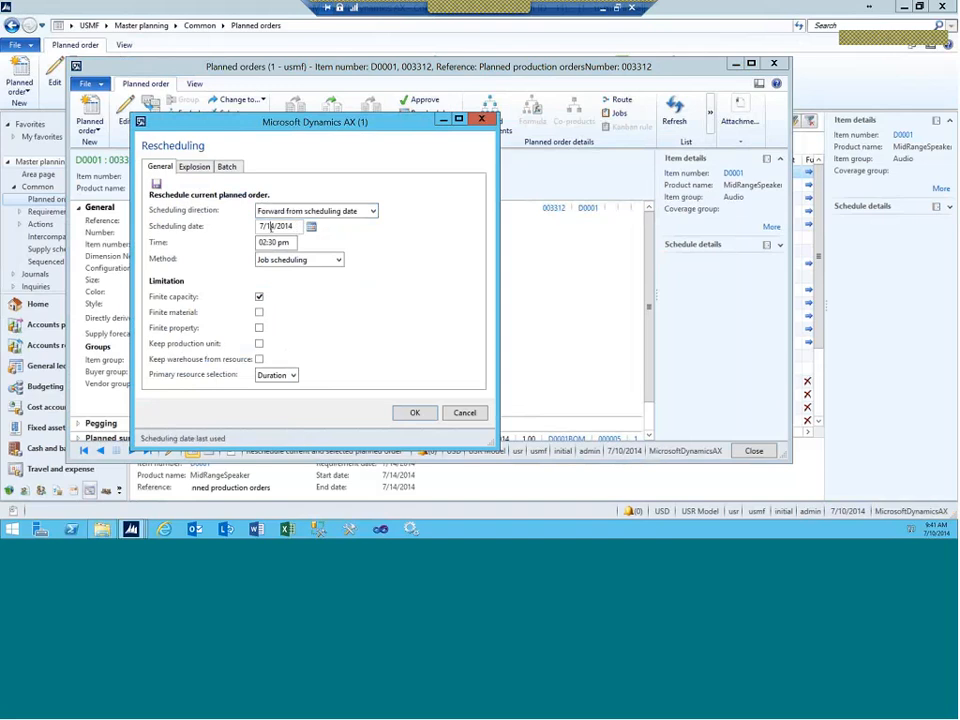
pyautogui.write('5')
pyautogui.moveTo(280, 243); pyautogui.dragTo(238, 245)
pyautogui.write('12:00 a')
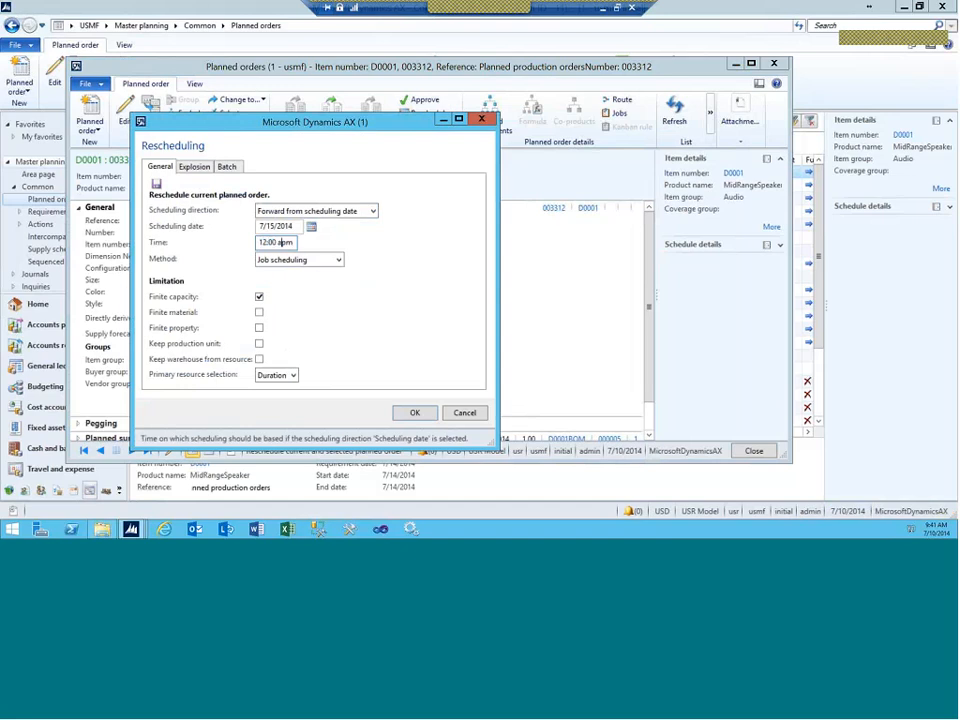
pyautogui.press('Delete')
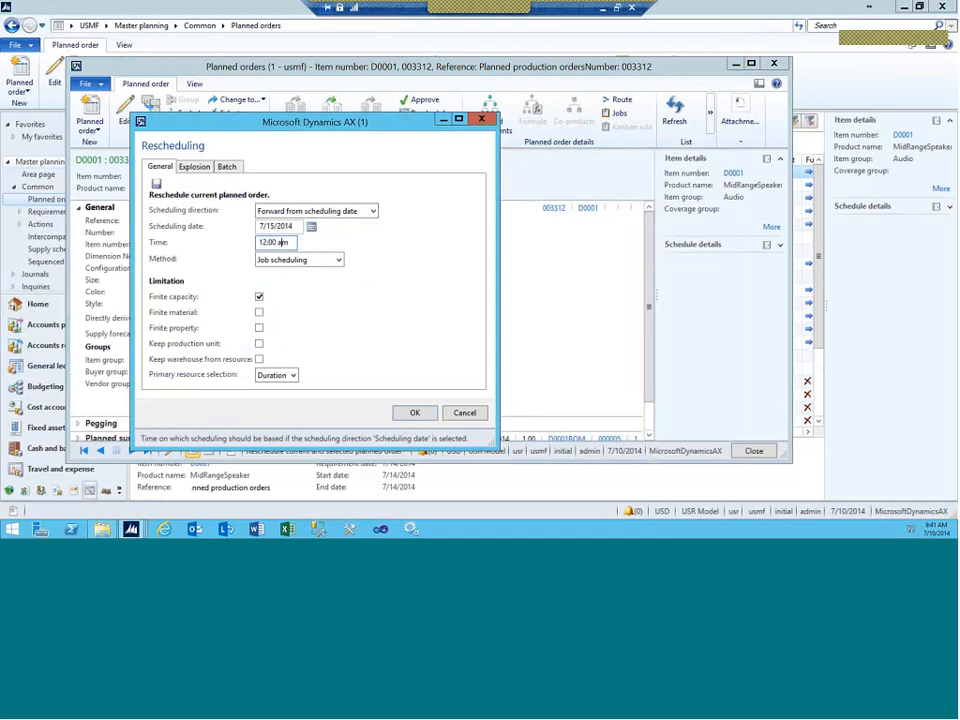
pyautogui.click(411, 411)
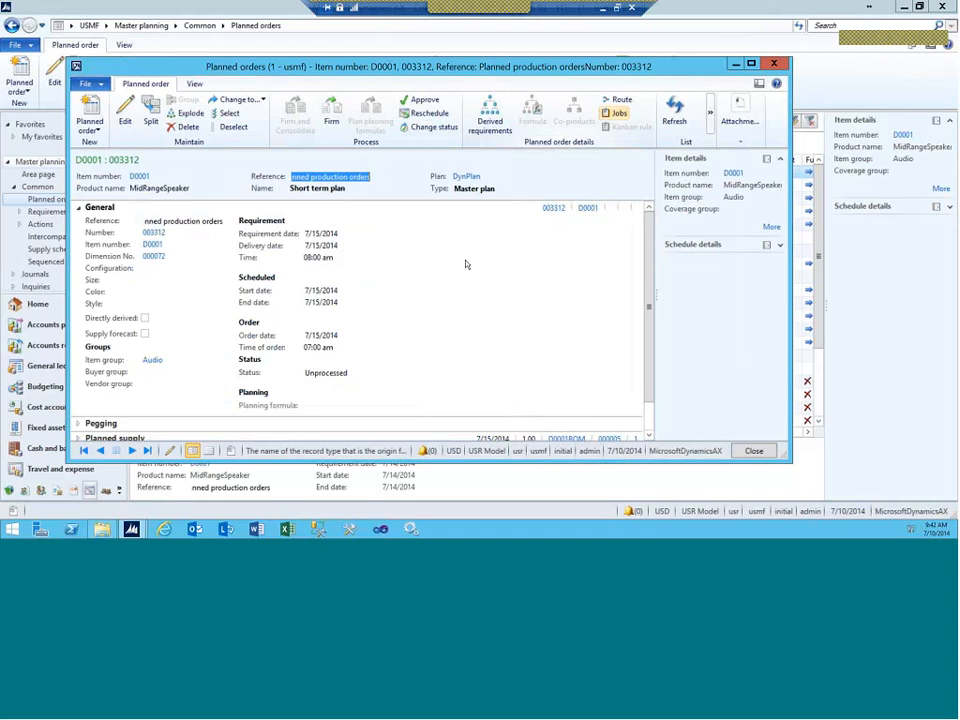
# Step: Check order 003312's job: operation 10 on A9999, 07:00–08:00 am on 7/15/2014
pyautogui.click(619, 113)
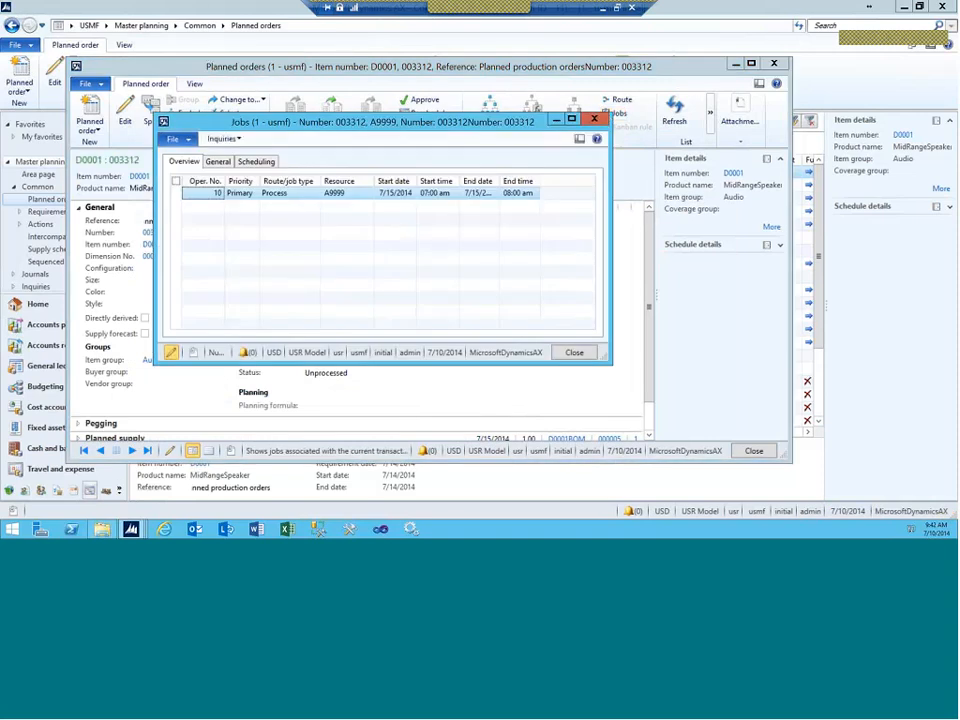
pyautogui.click(400, 196)
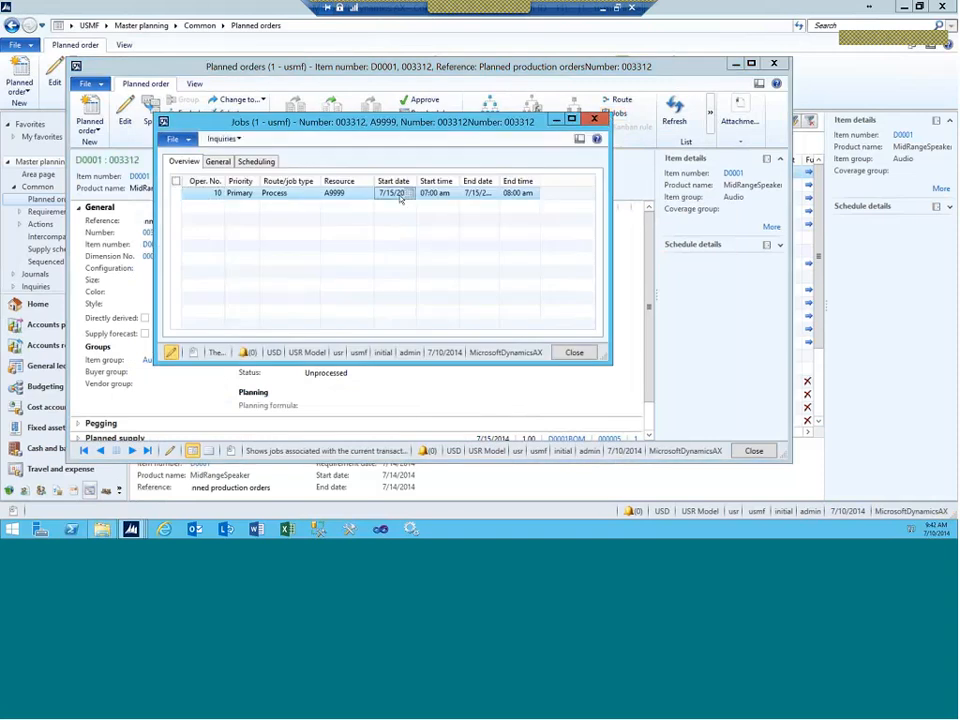
pyautogui.click(518, 195)
pyautogui.click(256, 161)
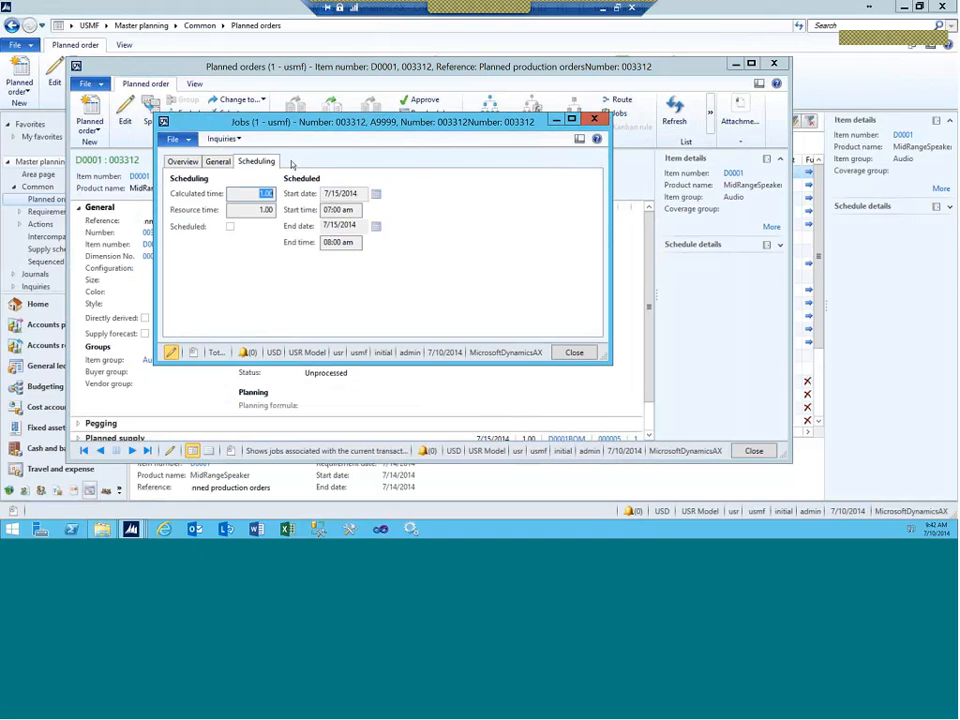
pyautogui.click(223, 138)
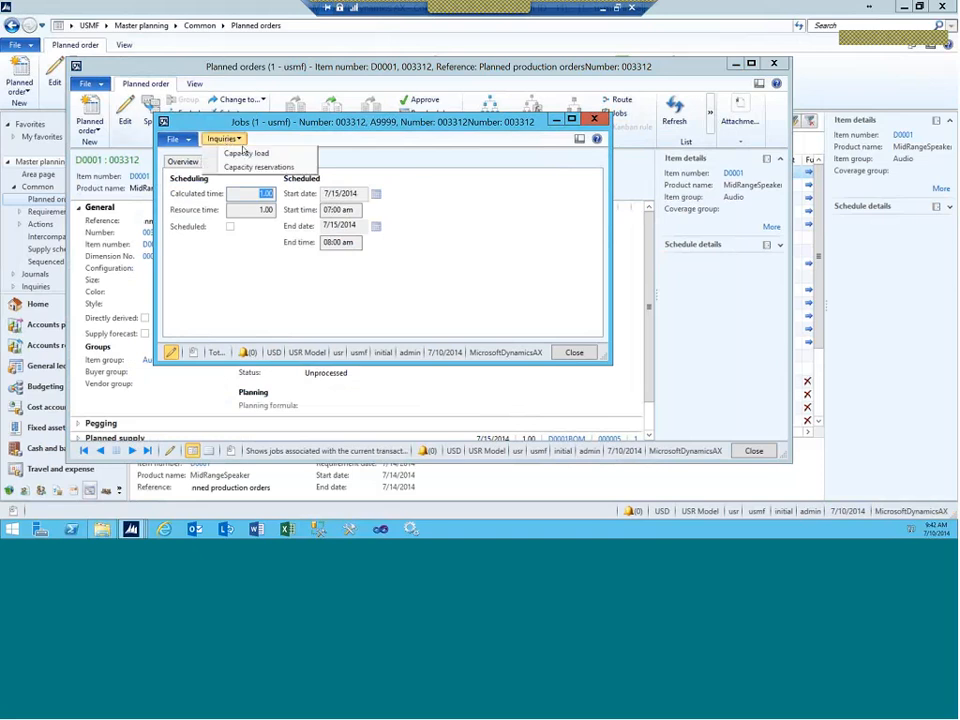
# Step: View the job's one-hour A9999 reservation on 7/15/2014, compare StaticPlan, then return to DynPlan
pyautogui.click(240, 167)
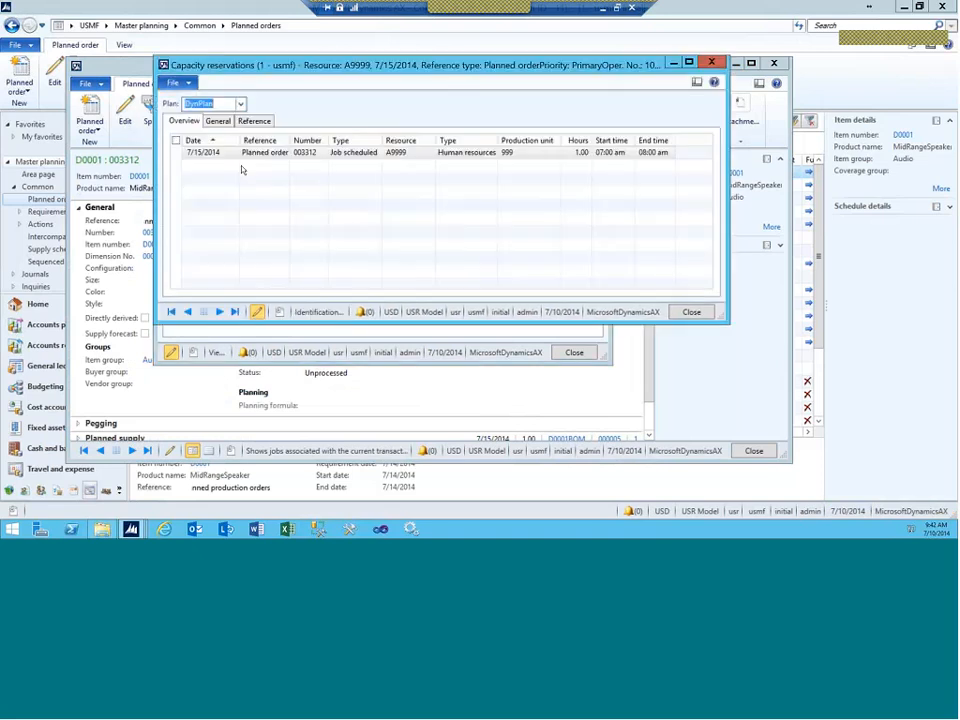
pyautogui.click(268, 157)
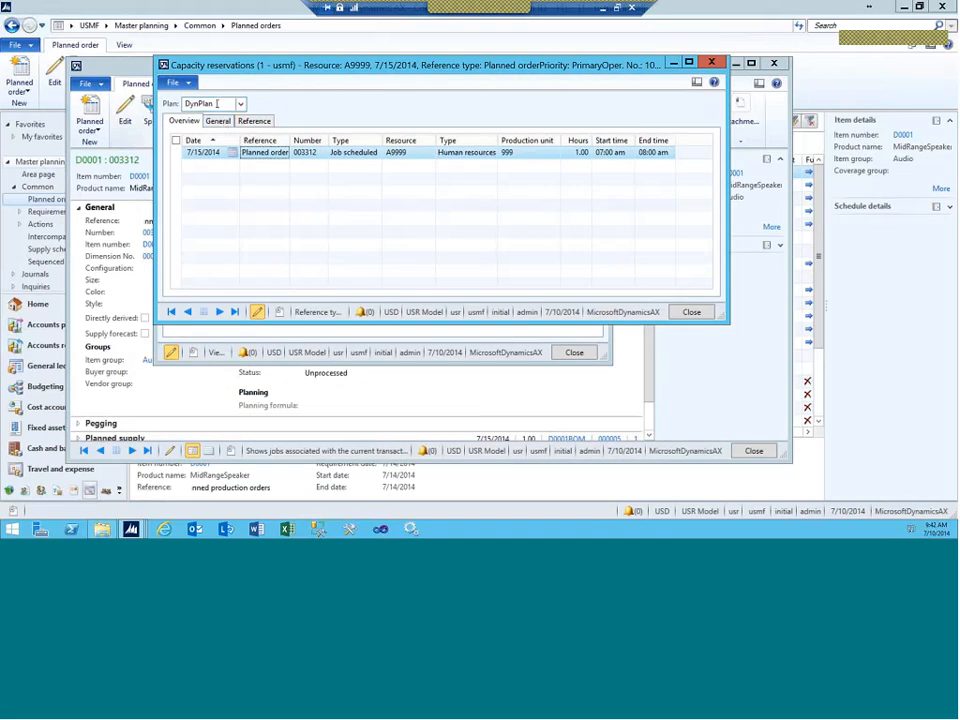
pyautogui.click(240, 104)
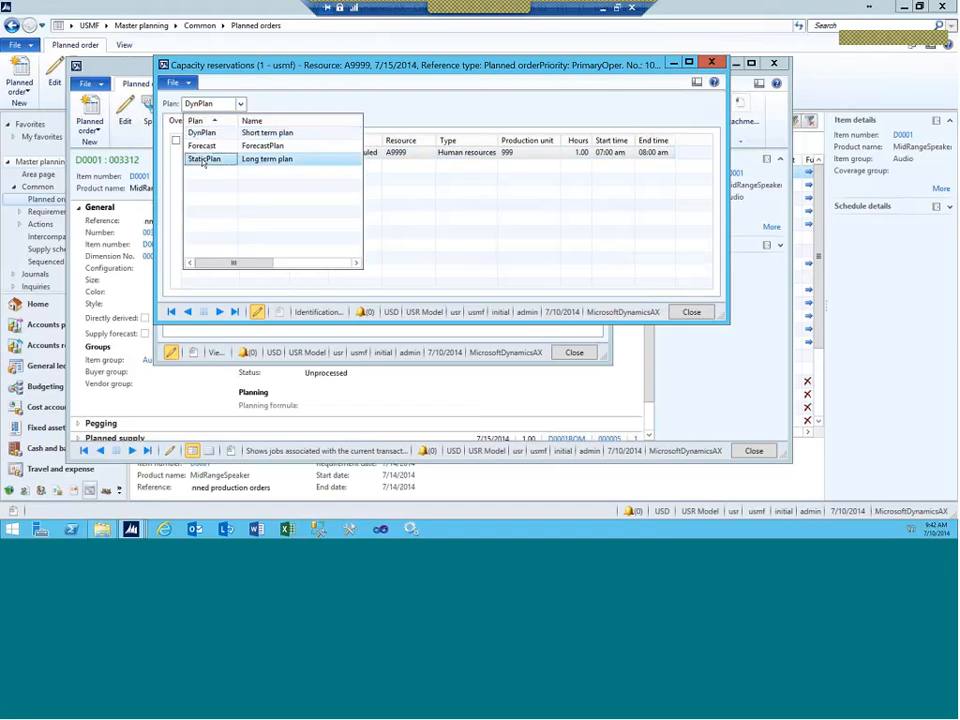
pyautogui.click(202, 159)
pyautogui.click(240, 104)
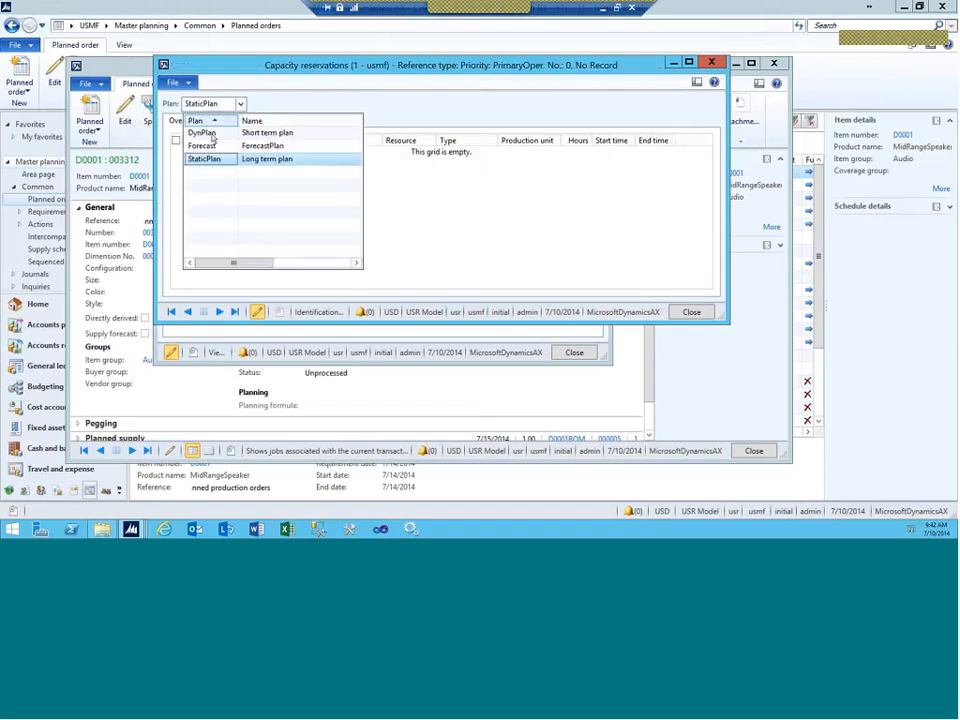
pyautogui.click(211, 134)
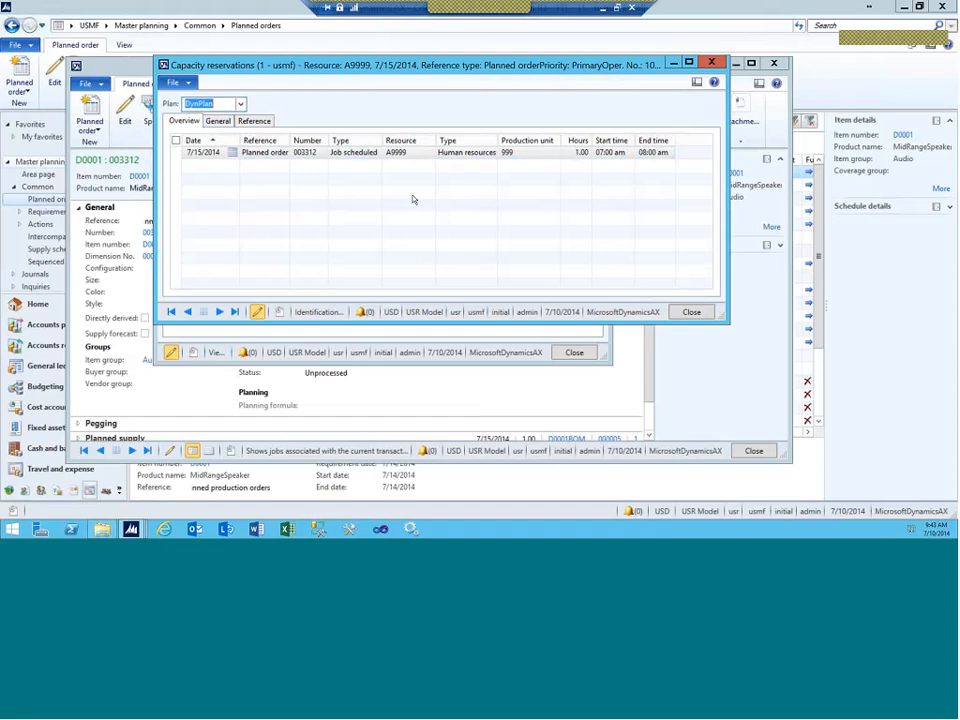
# Step: Close the reservation and jobs forms, then recheck order 003312's capacity reservations on A9999
pyautogui.click(711, 62)
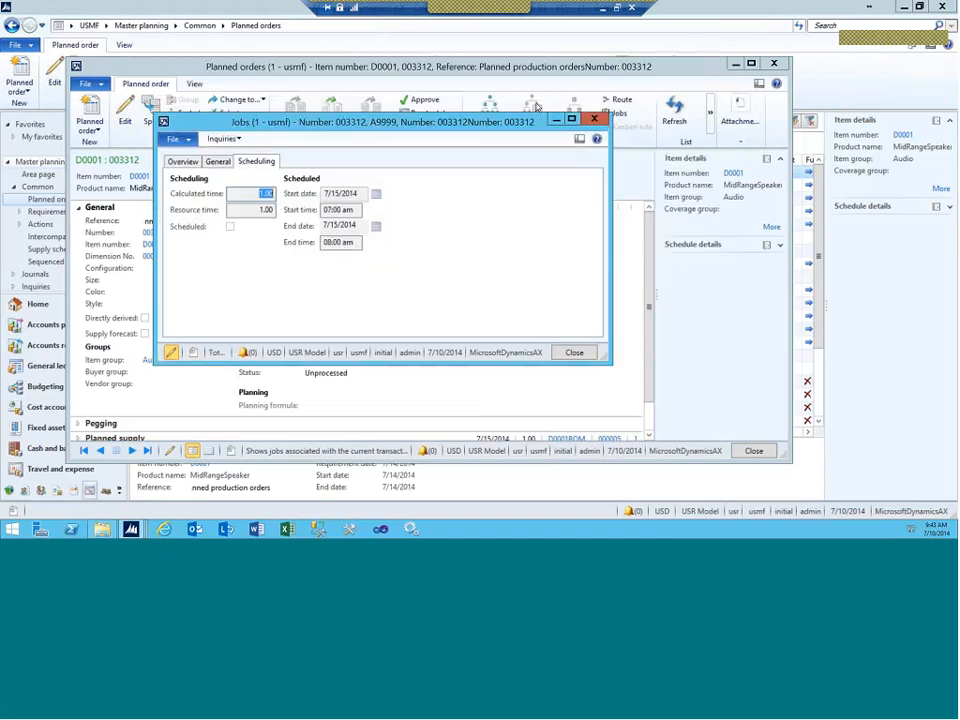
pyautogui.click(595, 120)
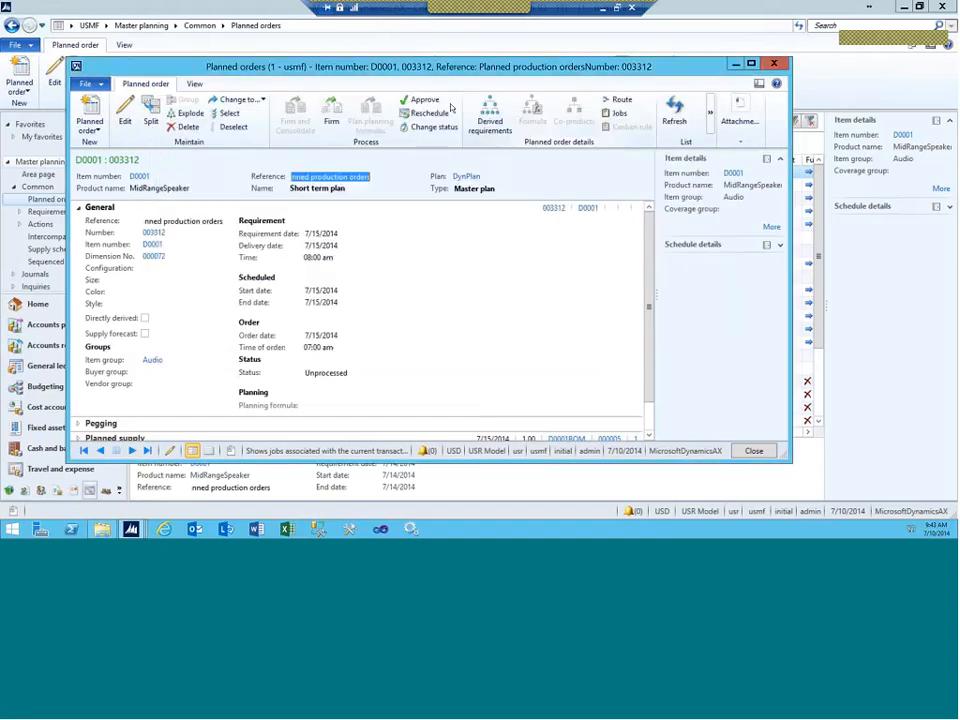
pyautogui.click(194, 84)
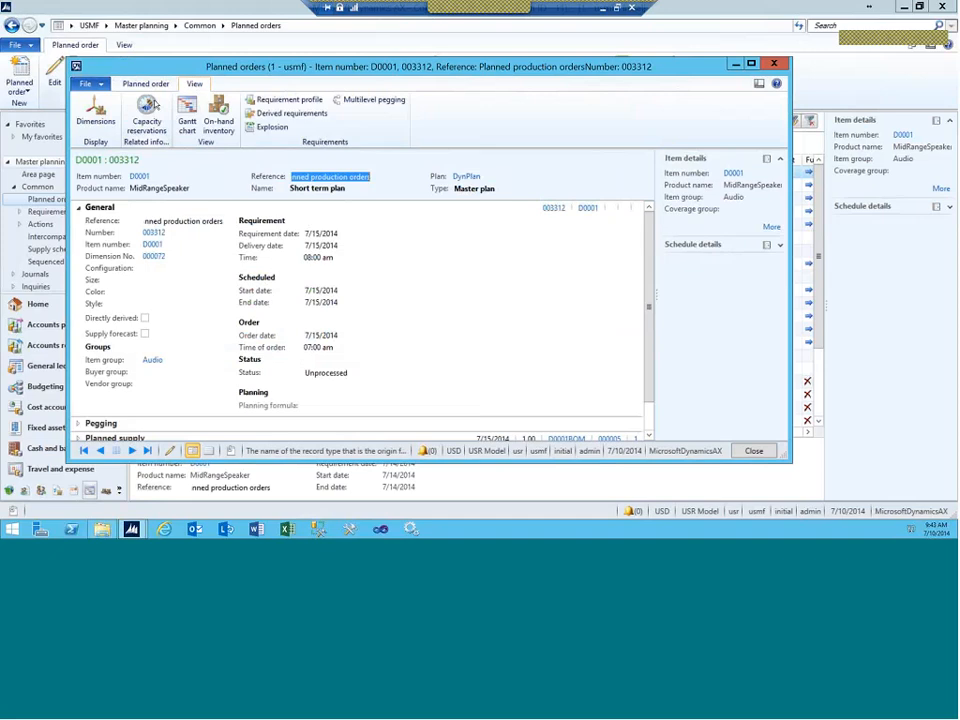
pyautogui.click(147, 113)
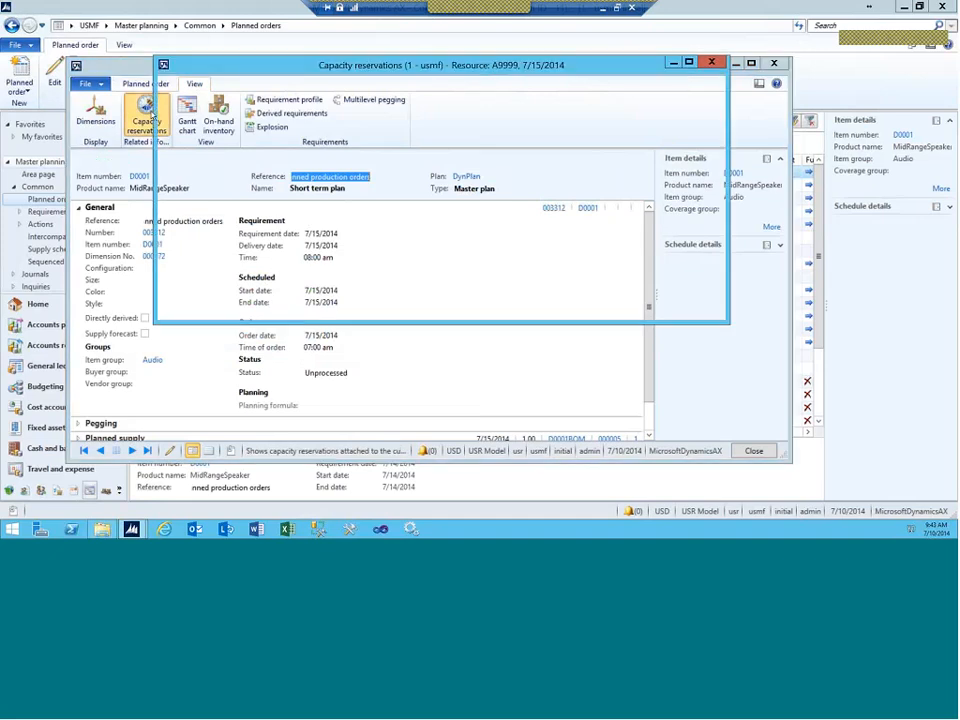
pyautogui.press('Escape')
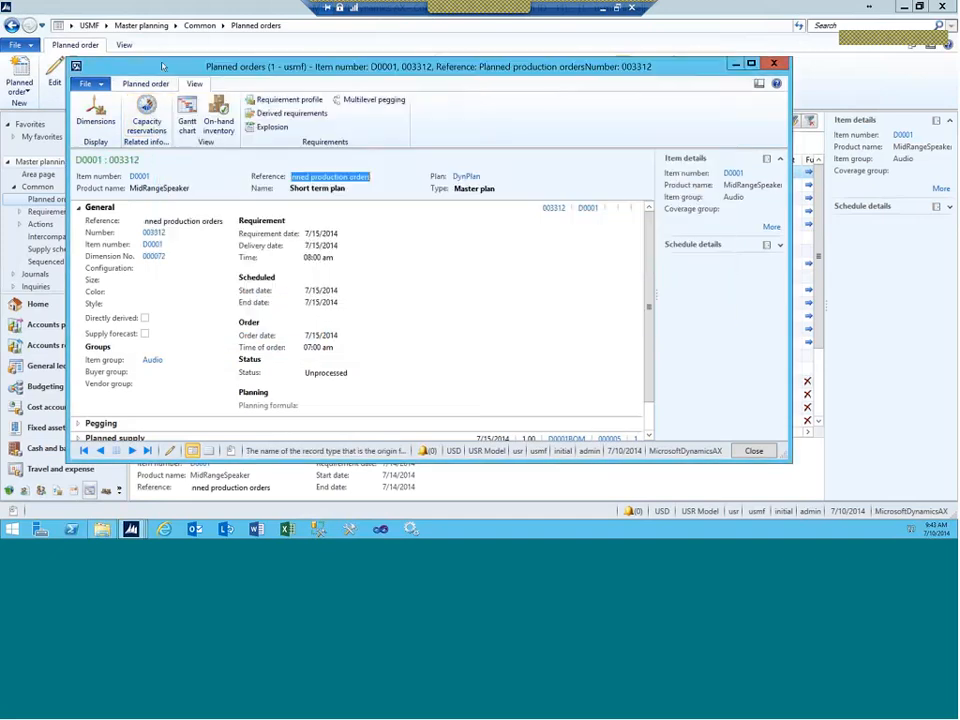
# Step: View order 003312's operation 10 on A9999 in the Gantt chart, then close it and the order details
pyautogui.click(188, 122)
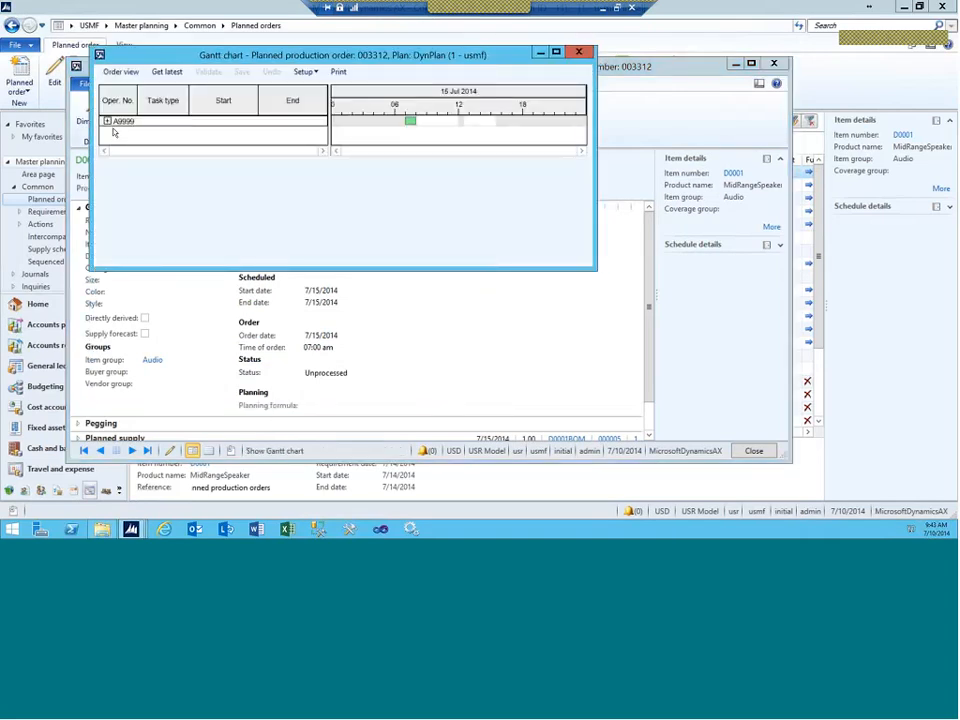
pyautogui.click(107, 121)
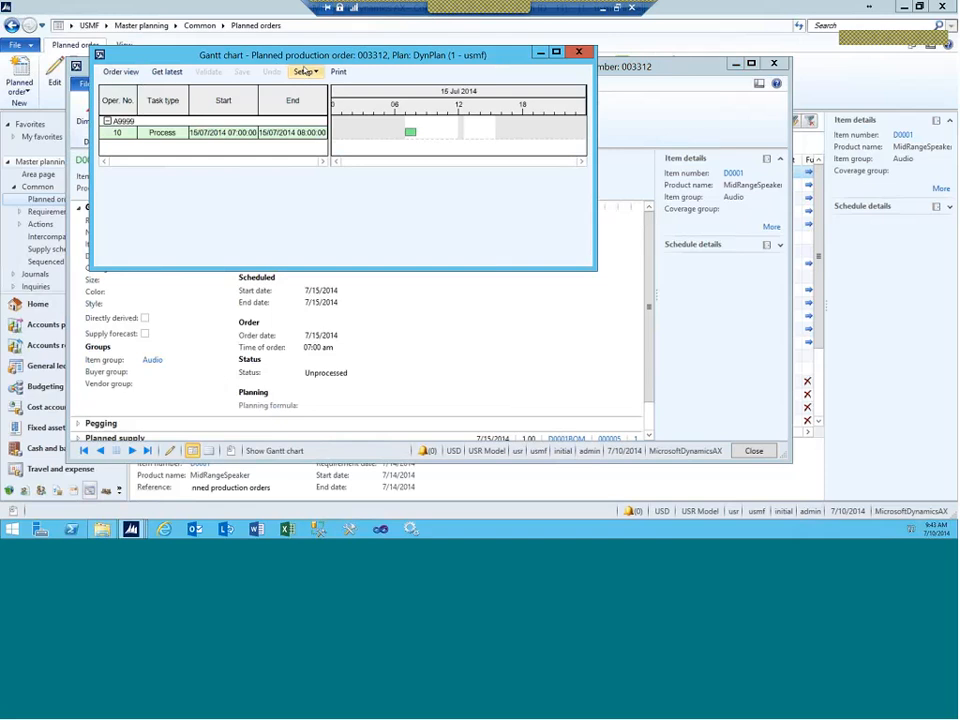
pyautogui.click(578, 52)
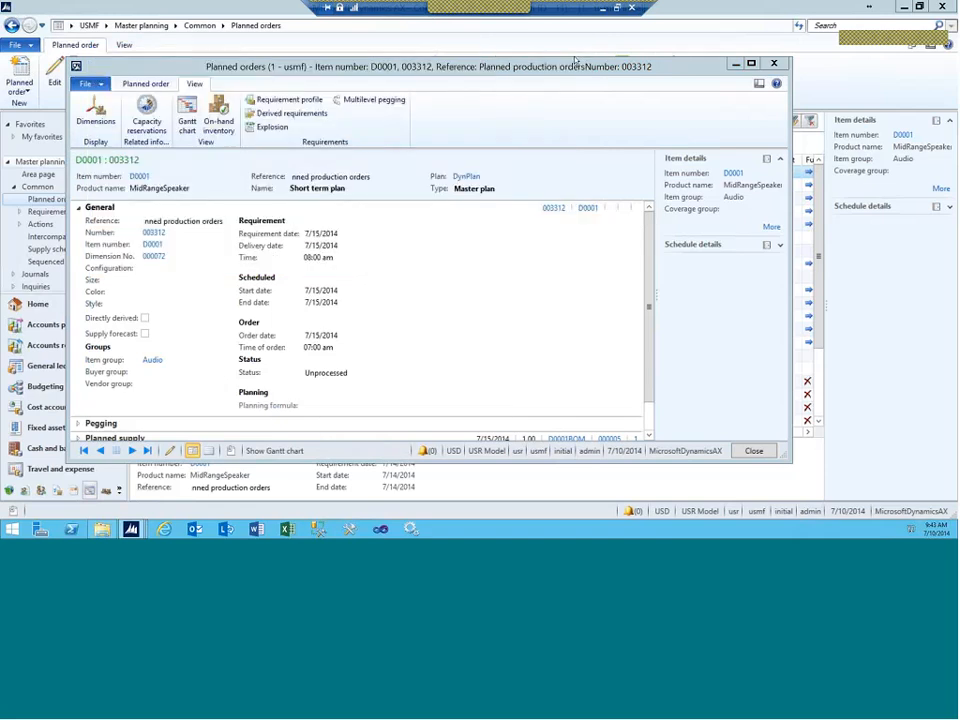
pyautogui.click(775, 64)
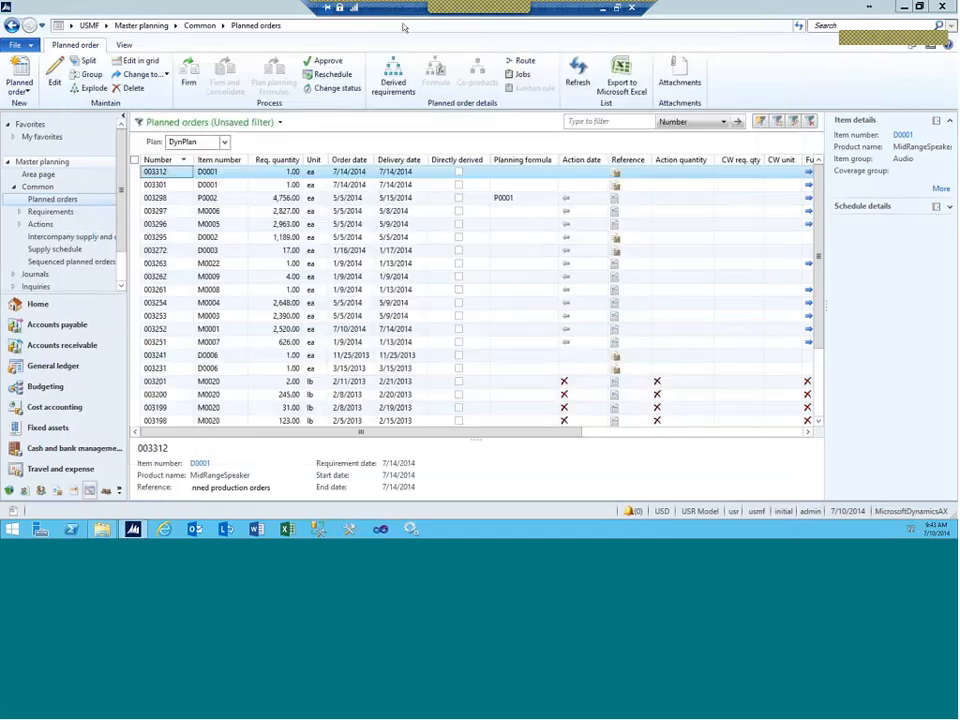
# Step: Go to the Gantt charts setup in Organization administration
pyautogui.click(105, 25)
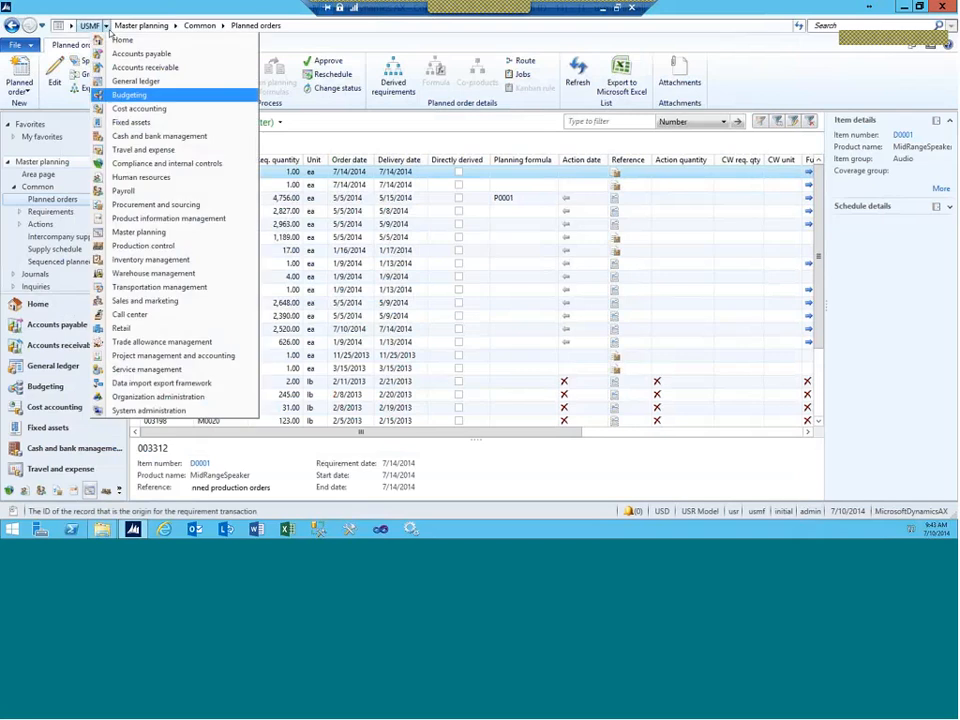
pyautogui.click(158, 396)
pyautogui.click(178, 139)
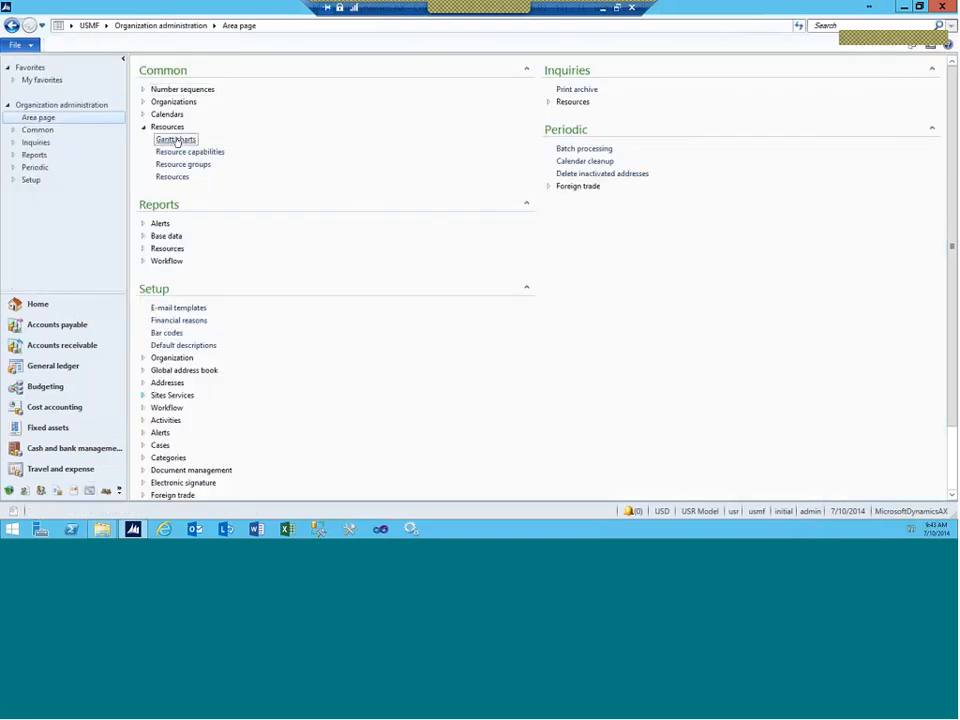
pyautogui.moveTo(427, 125); pyautogui.dragTo(391, 128)
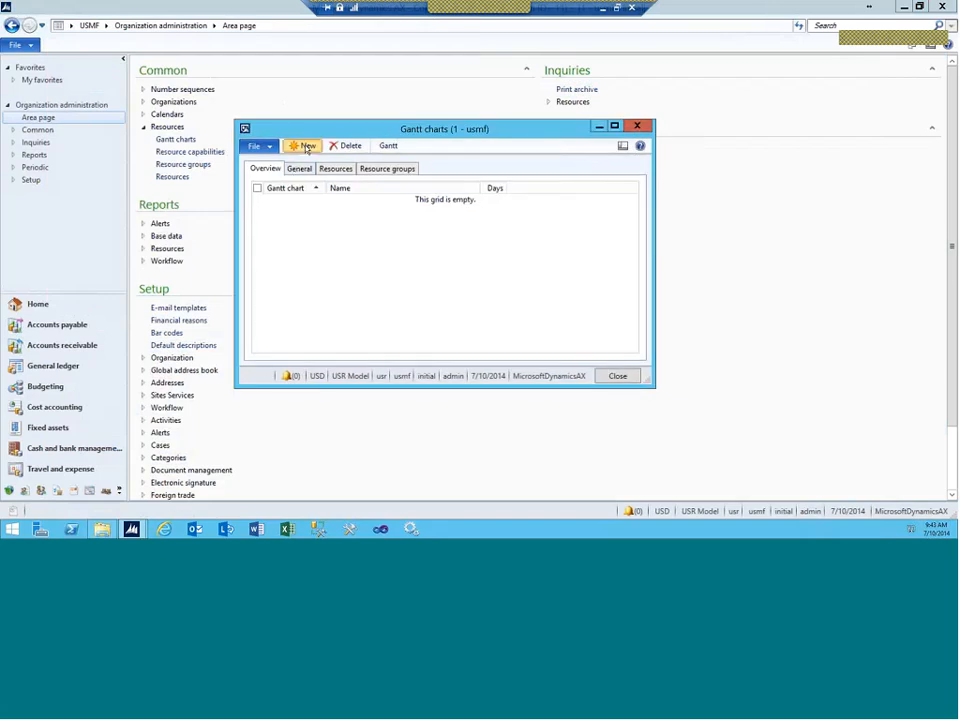
# Step: Create a new Gantt chart 'Alex' named 'Alex's Gantt chart'
pyautogui.click(307, 147)
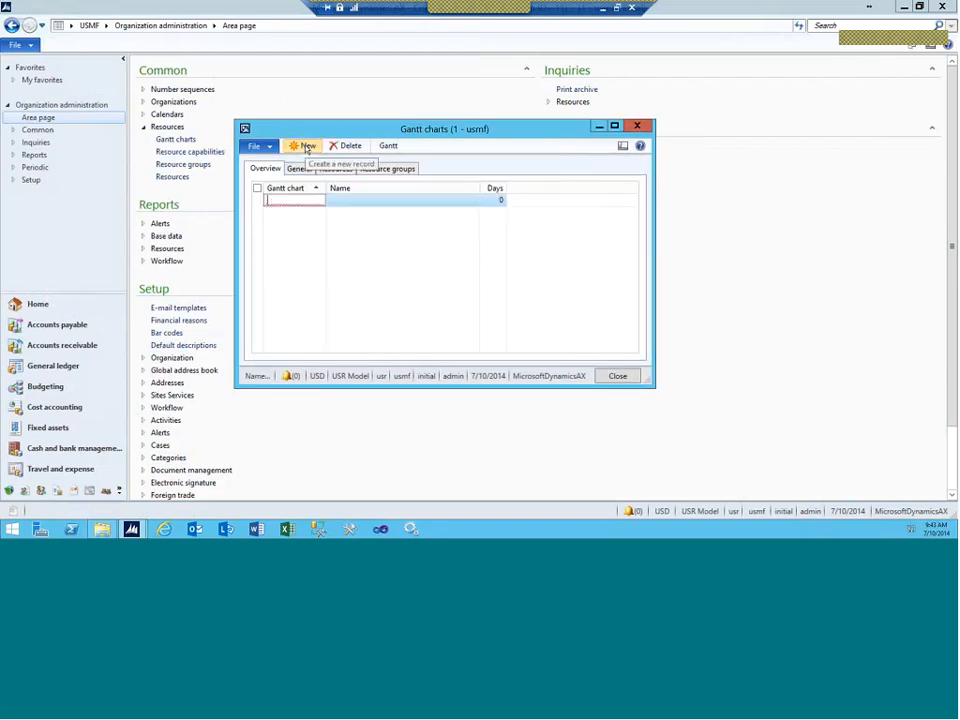
pyautogui.write('Alex')
pyautogui.press('Tab')
pyautogui.write('Alex')
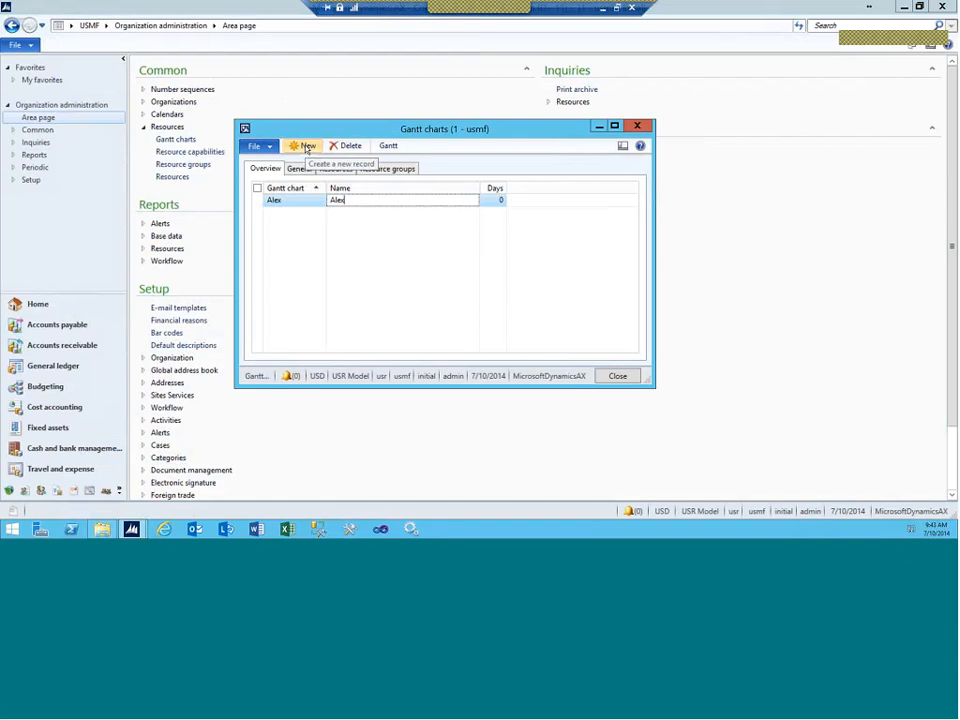
pyautogui.write("'s gant")
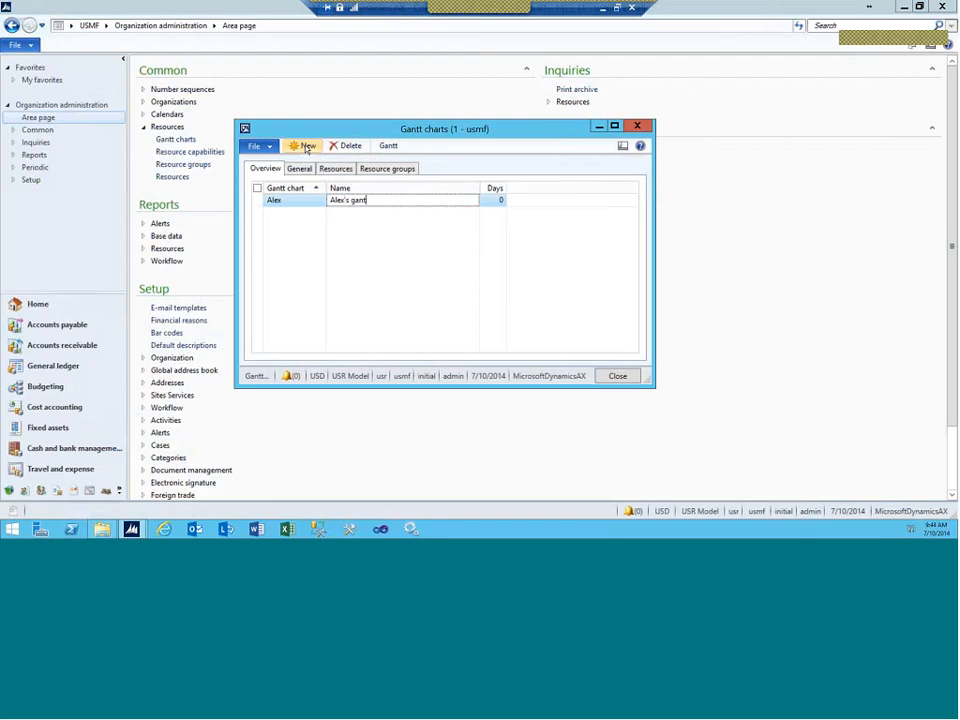
pyautogui.press('Left')
pyautogui.press('Left')
pyautogui.press('Left')
pyautogui.press('BackSpace')
pyautogui.write('G')
pyautogui.press('End')
pyautogui.write('t chart')
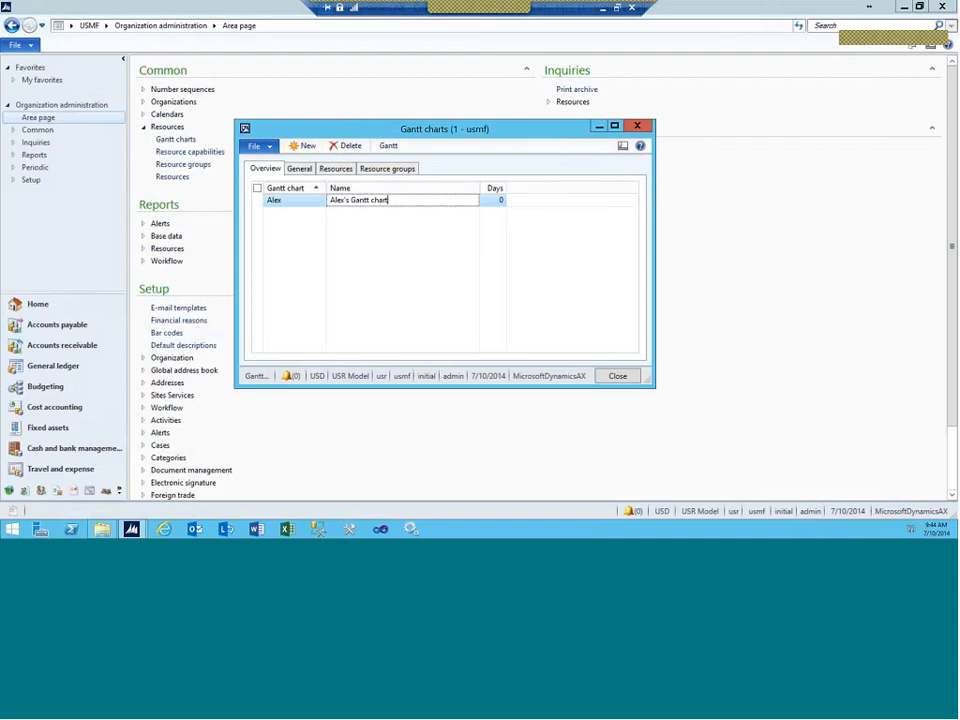
pyautogui.click(333, 172)
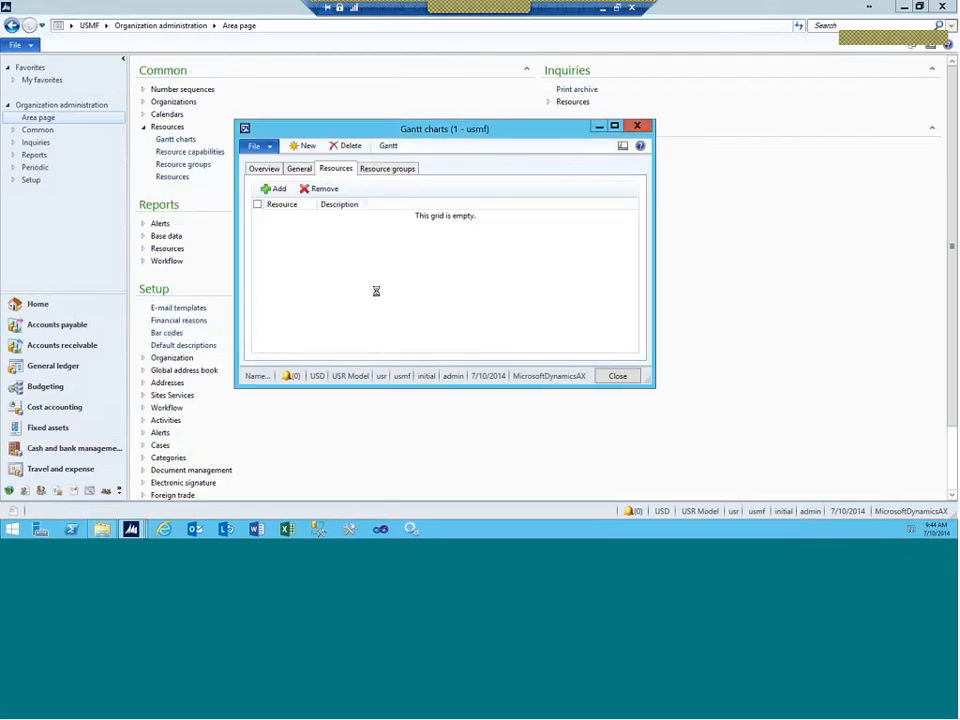
# Step: Dismiss the warnings that Days must be filled in
pyautogui.click(360, 327)
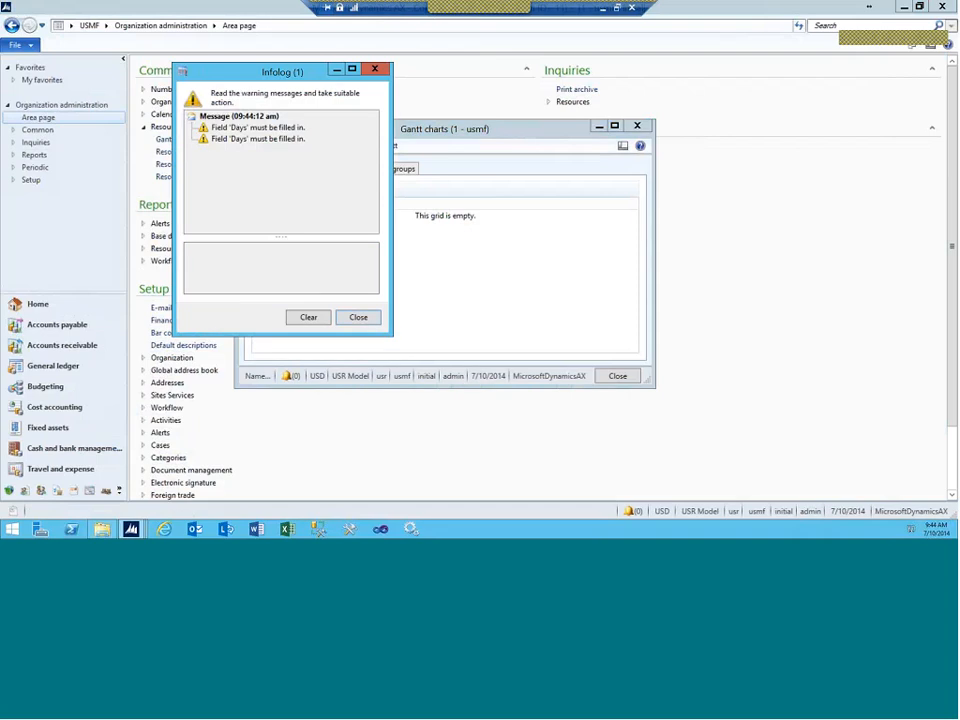
pyautogui.press('Escape')
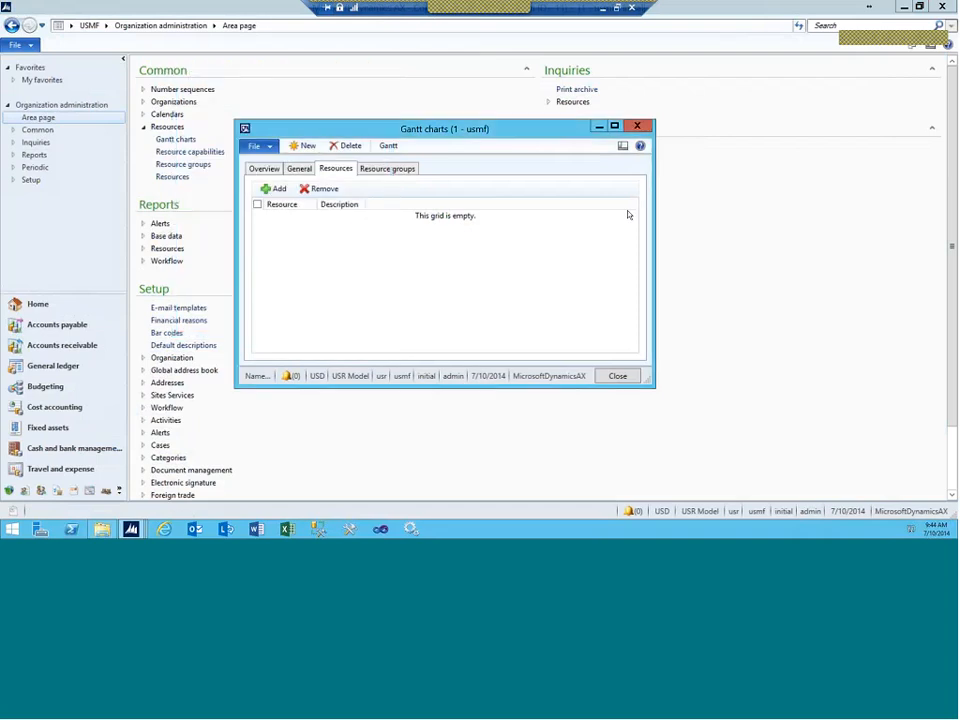
pyautogui.press('Escape')
pyautogui.press('Escape')
pyautogui.press('Escape')
pyautogui.press('Escape')
pyautogui.press('Escape')
pyautogui.moveTo(415, 135); pyautogui.dragTo(582, 133)
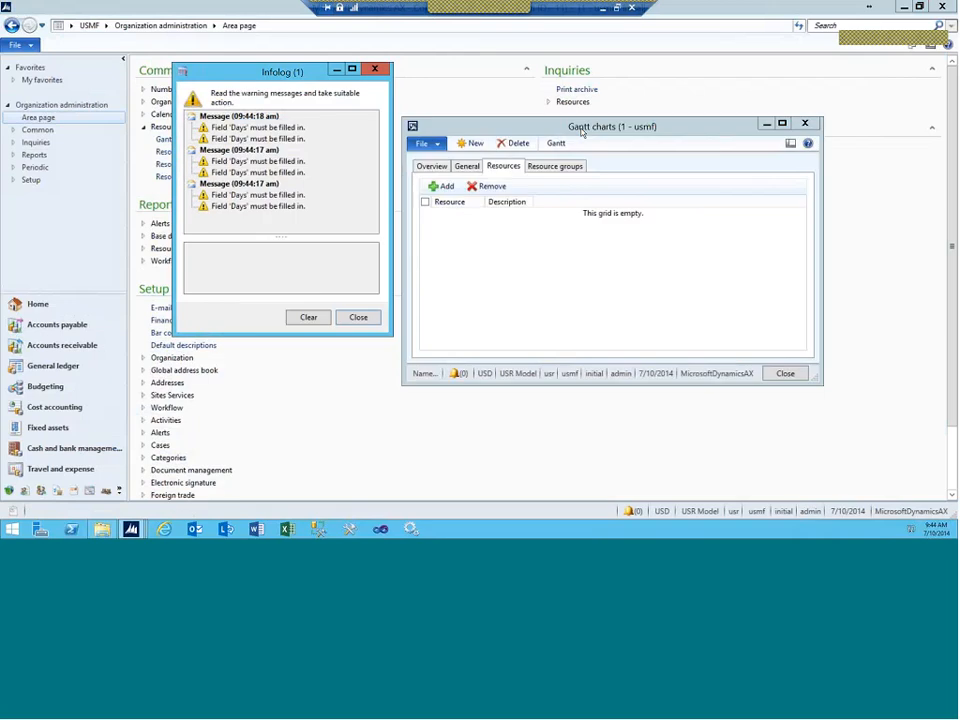
# Step: Set Days to 1 for the Alex chart and save it
pyautogui.click(434, 168)
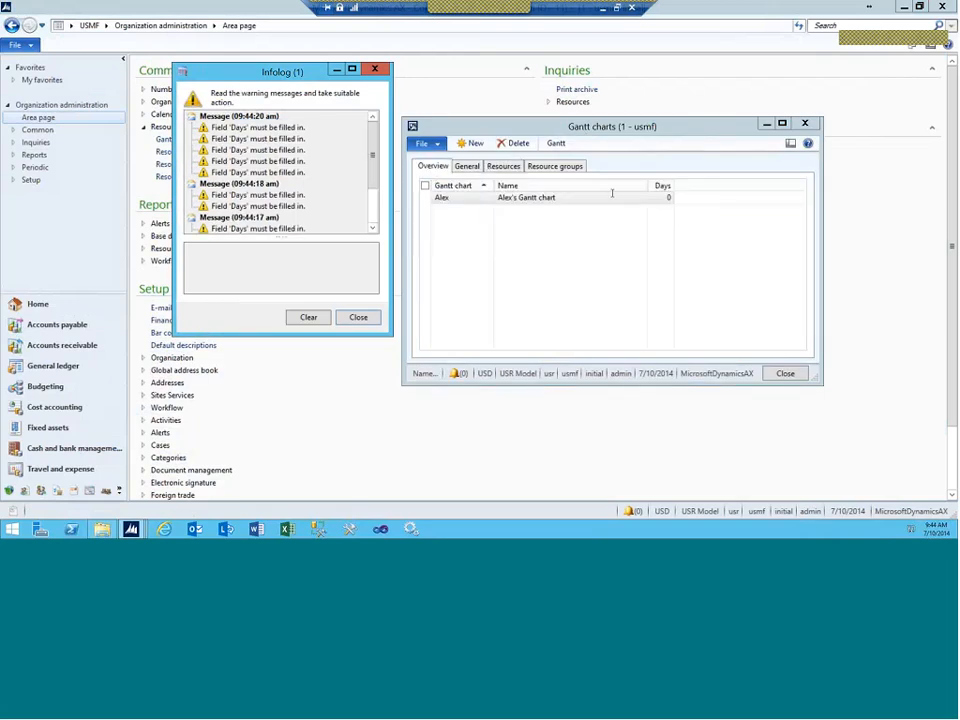
pyautogui.click(663, 198)
pyautogui.hotkey('ctrl', 's')
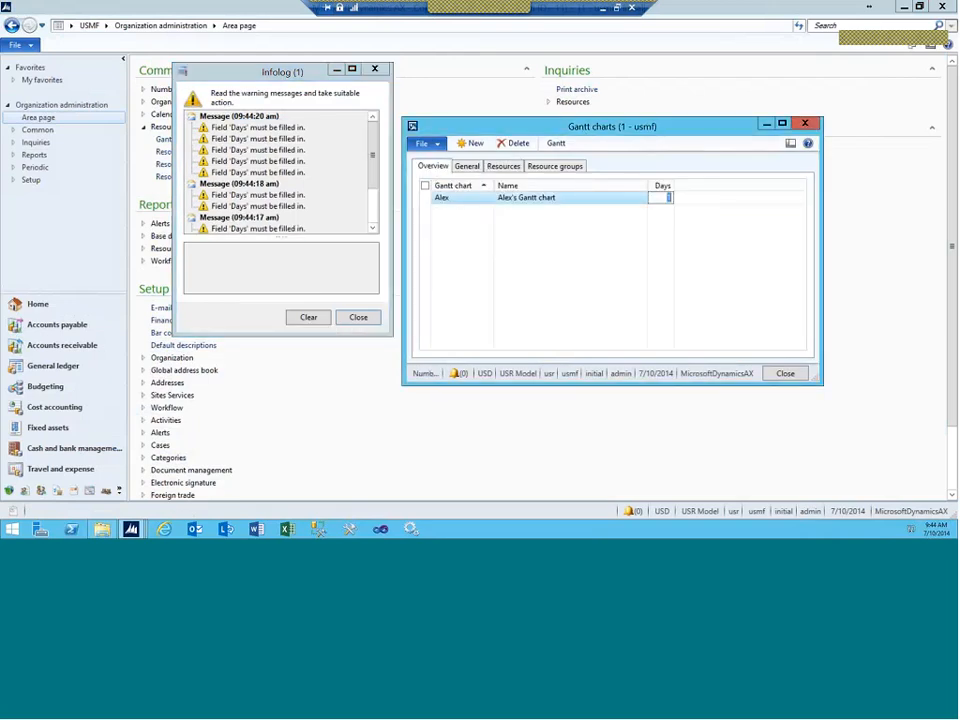
pyautogui.click(374, 68)
pyautogui.moveTo(446, 122); pyautogui.dragTo(310, 122)
pyautogui.click(368, 164)
# Step: Add resource A9999 to the Alex Gantt chart
pyautogui.click(306, 184)
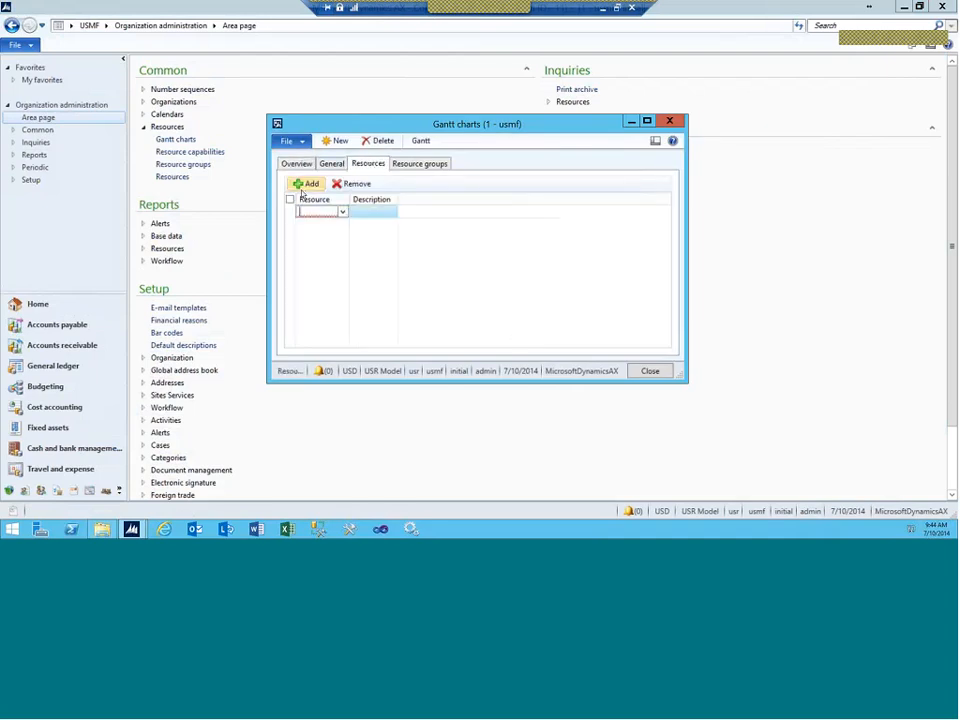
pyautogui.write('A9999')
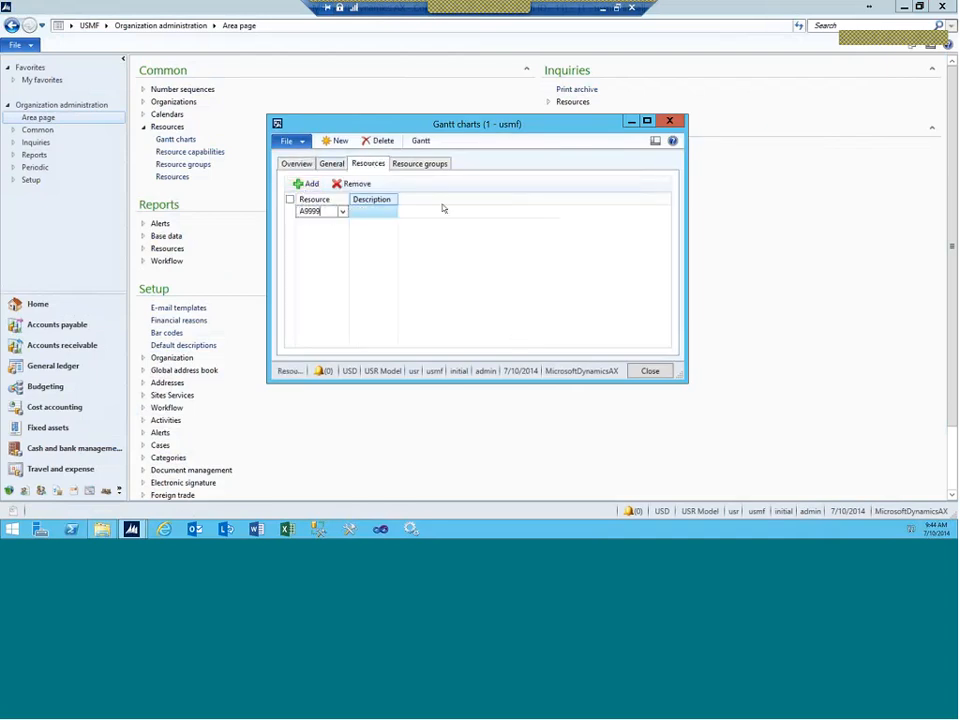
pyautogui.press('Tab')
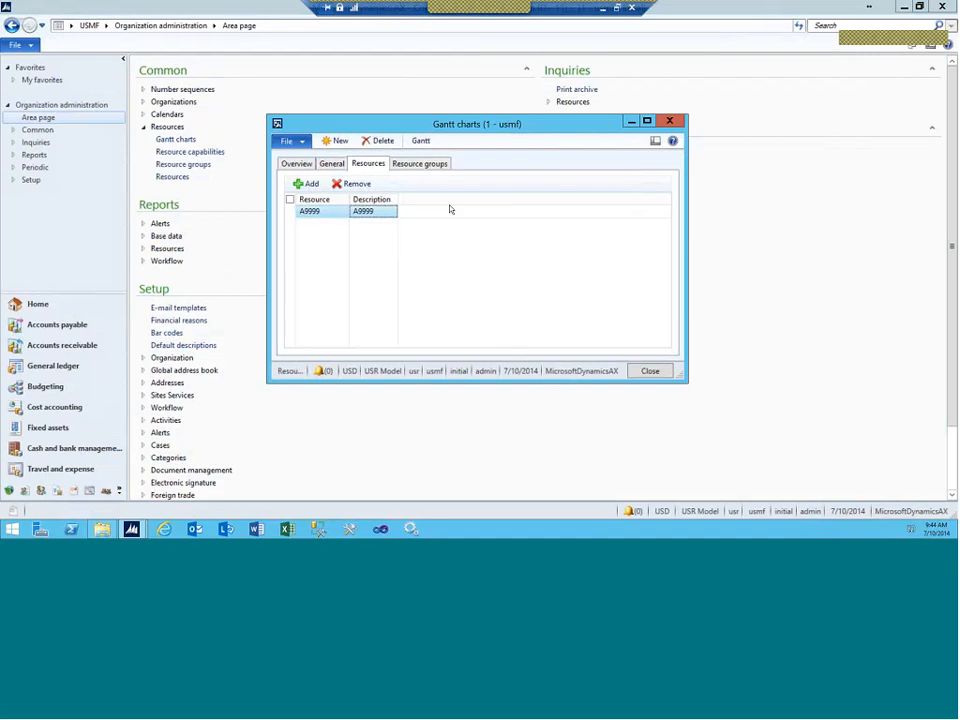
# Step: Add resource group 9999 to the chart's resource groups
pyautogui.click(403, 168)
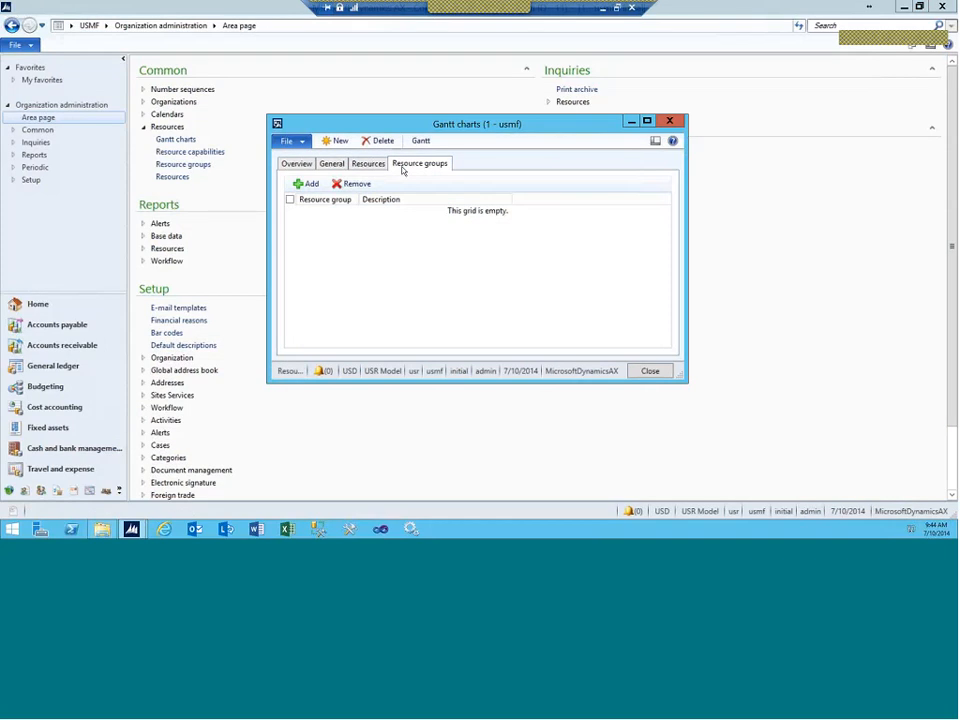
pyautogui.click(313, 184)
pyautogui.write('999')
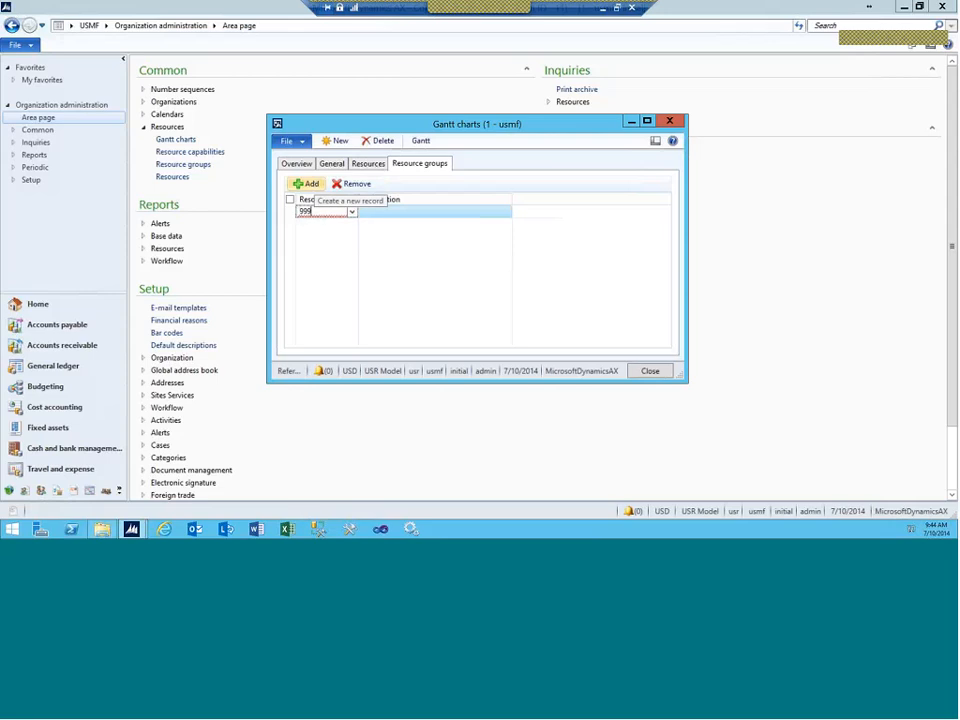
pyautogui.write('9')
pyautogui.press('Tab')
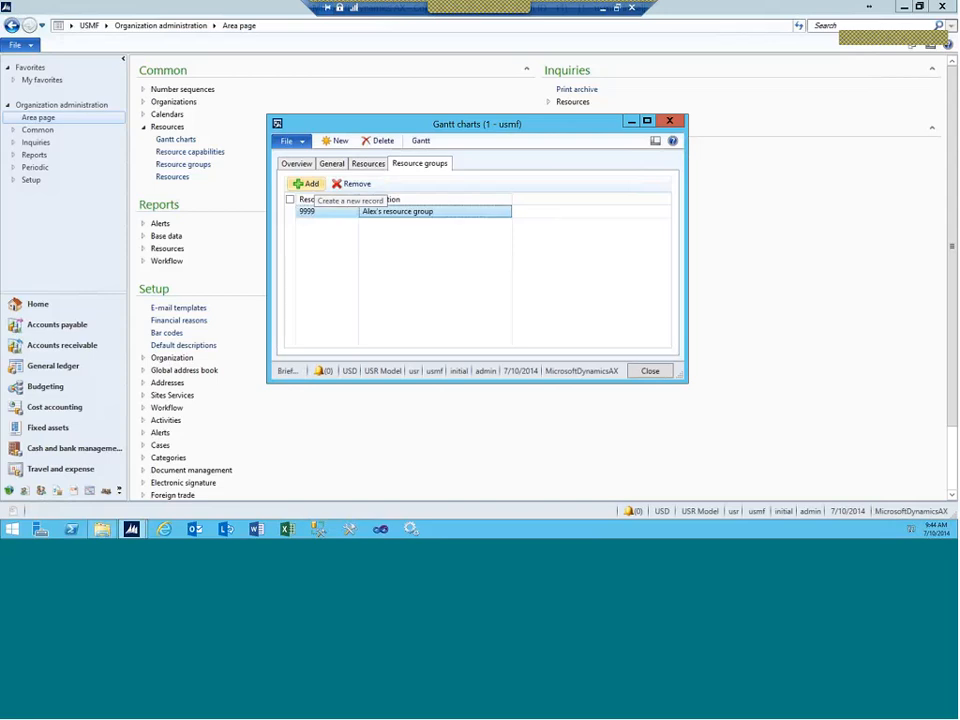
pyautogui.click(368, 164)
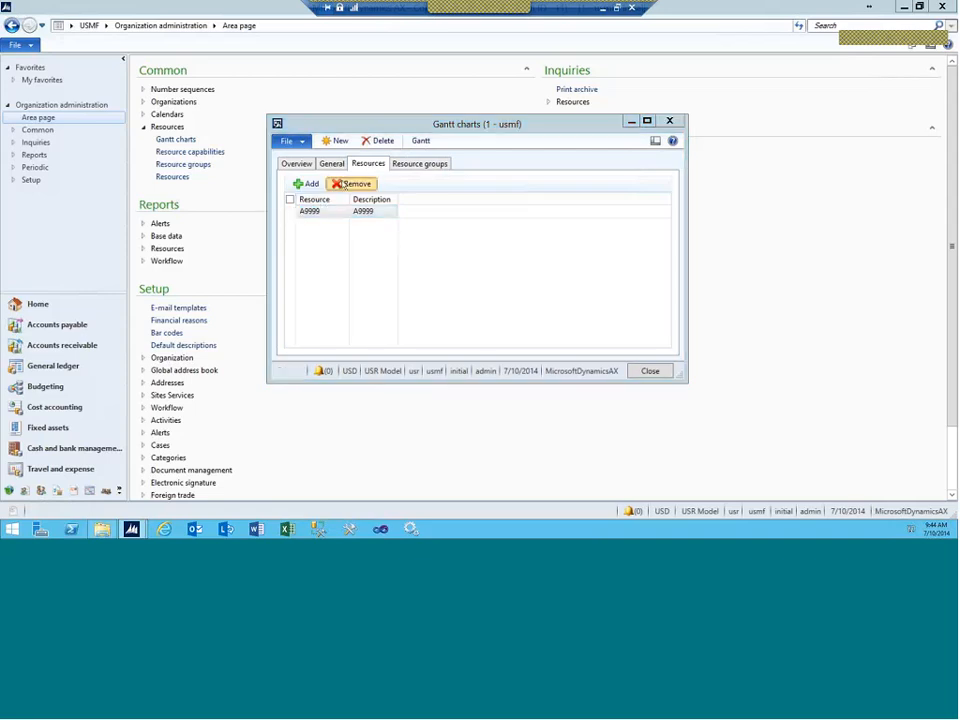
# Step: Remove resource A9999 from the chart, leaving only resource group 9999
pyautogui.click(351, 184)
pyautogui.click(532, 311)
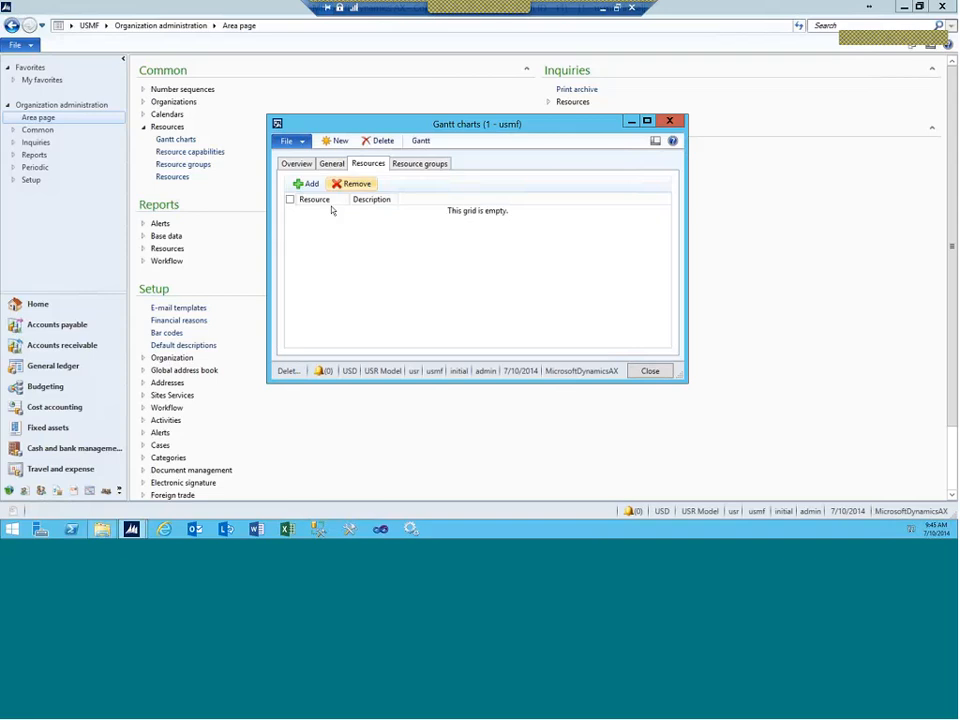
pyautogui.click(408, 168)
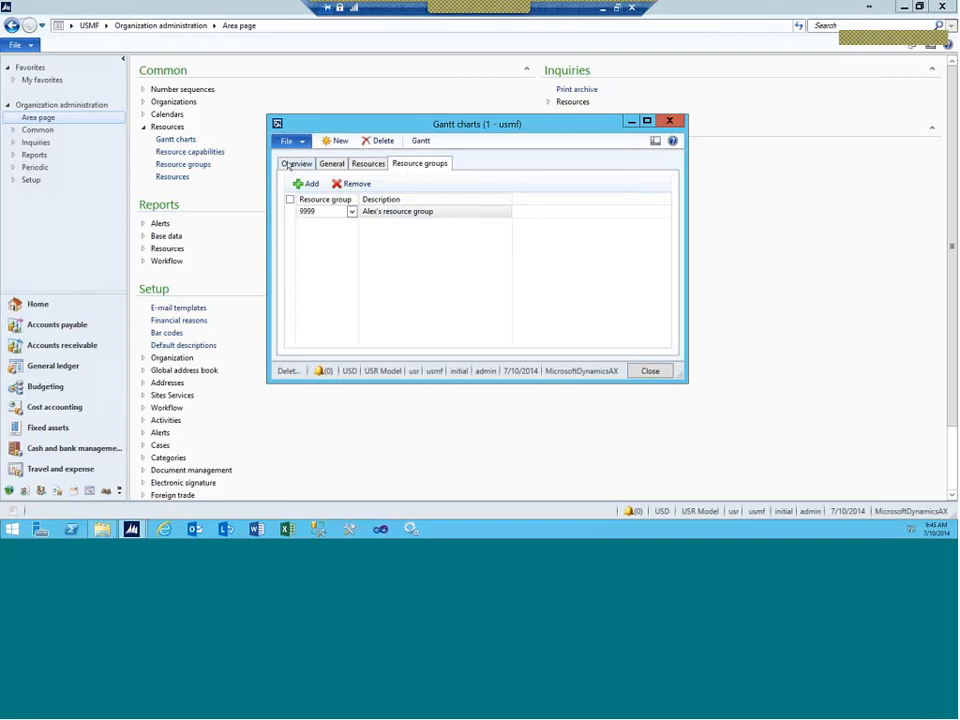
# Step: Open the chart's Gantt start-date prompt and edit the 7/10/2014 start date
pyautogui.click(288, 166)
pyautogui.click(421, 142)
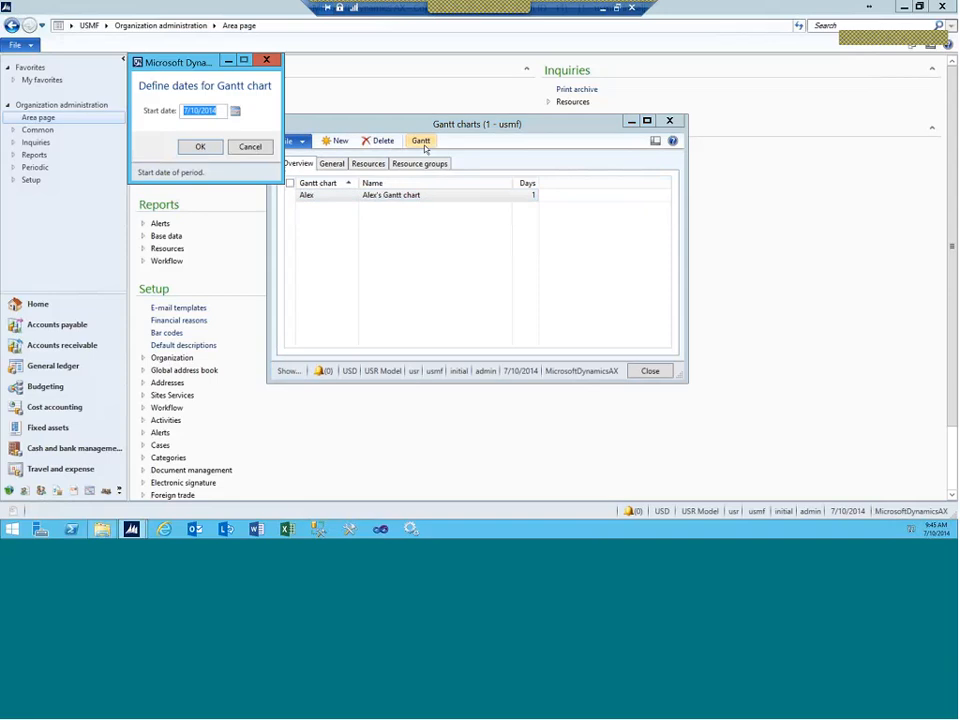
pyautogui.click(195, 111)
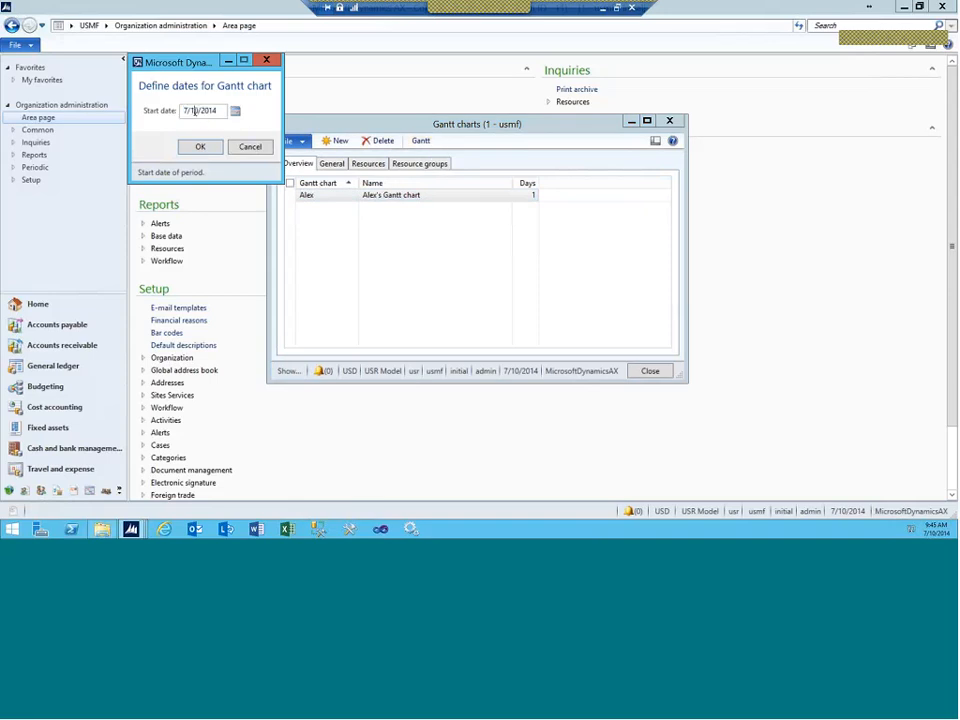
# Step: Display Alex's Gantt chart from 7/15/2014 with A9999's jobs expanded, then close it
pyautogui.press('Delete')
pyautogui.write('5')
pyautogui.click(199, 147)
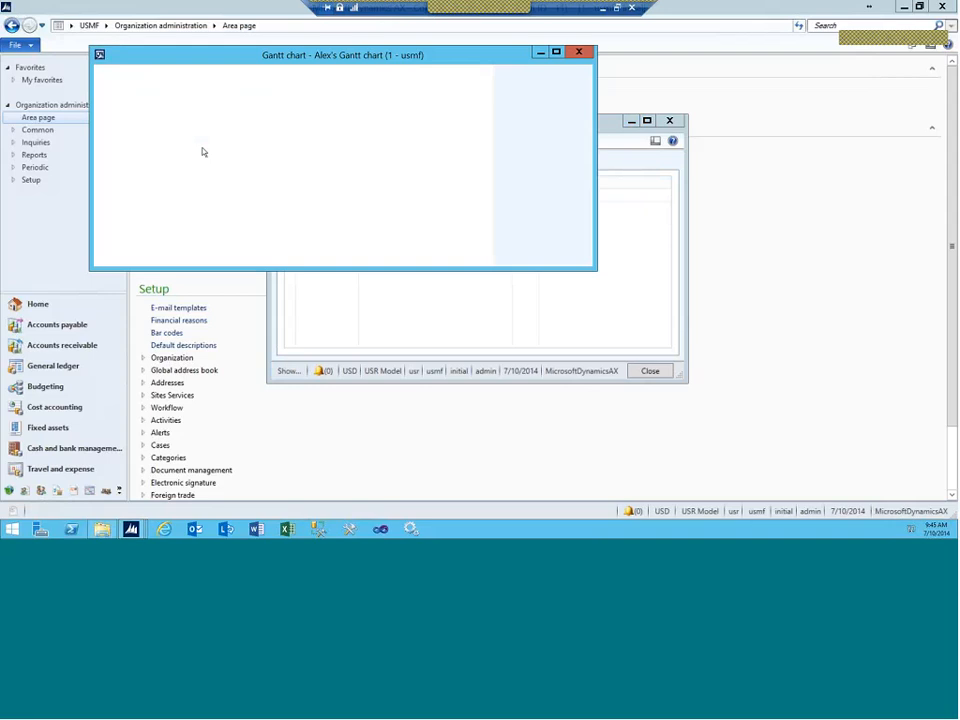
pyautogui.click(107, 121)
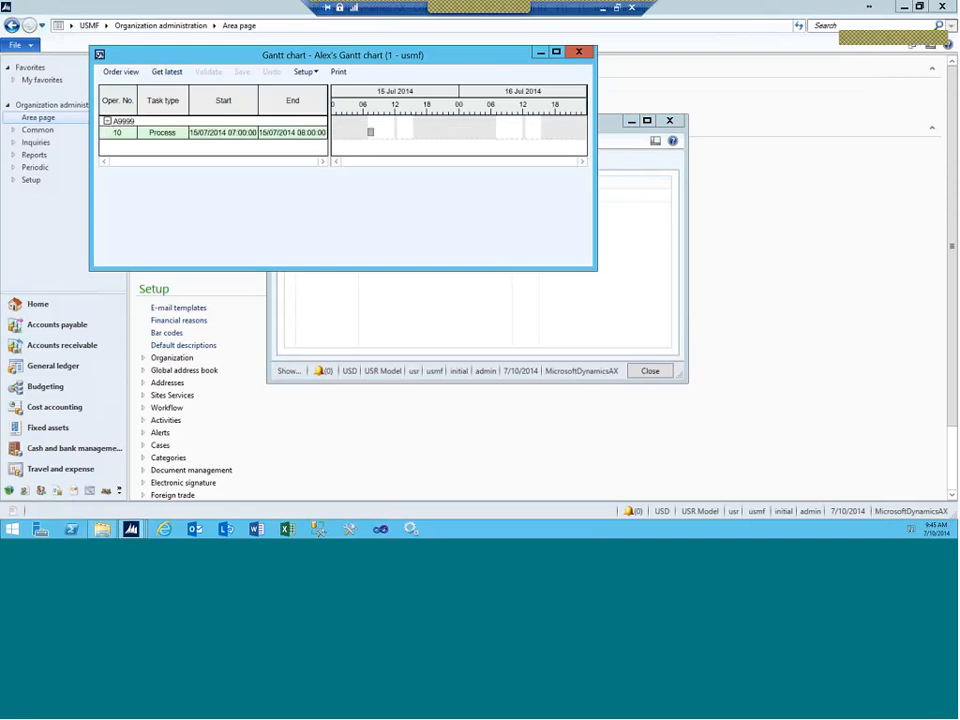
pyautogui.click(579, 52)
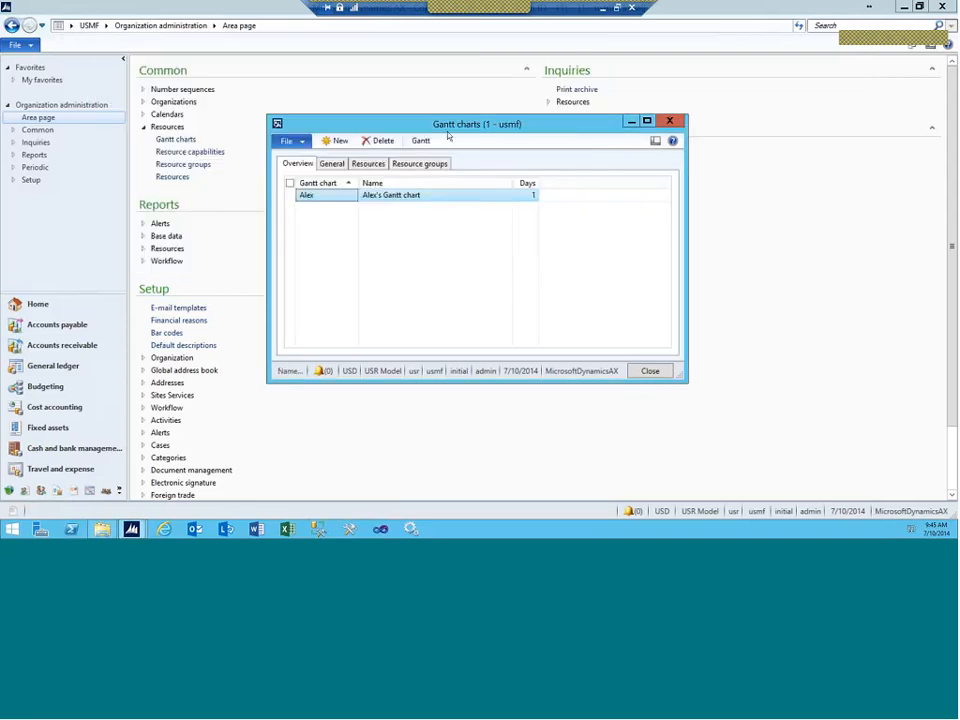
# Step: Display the chart from 7/10/2014 with A9999's activities expanded, then close it
pyautogui.click(420, 140)
pyautogui.click(199, 146)
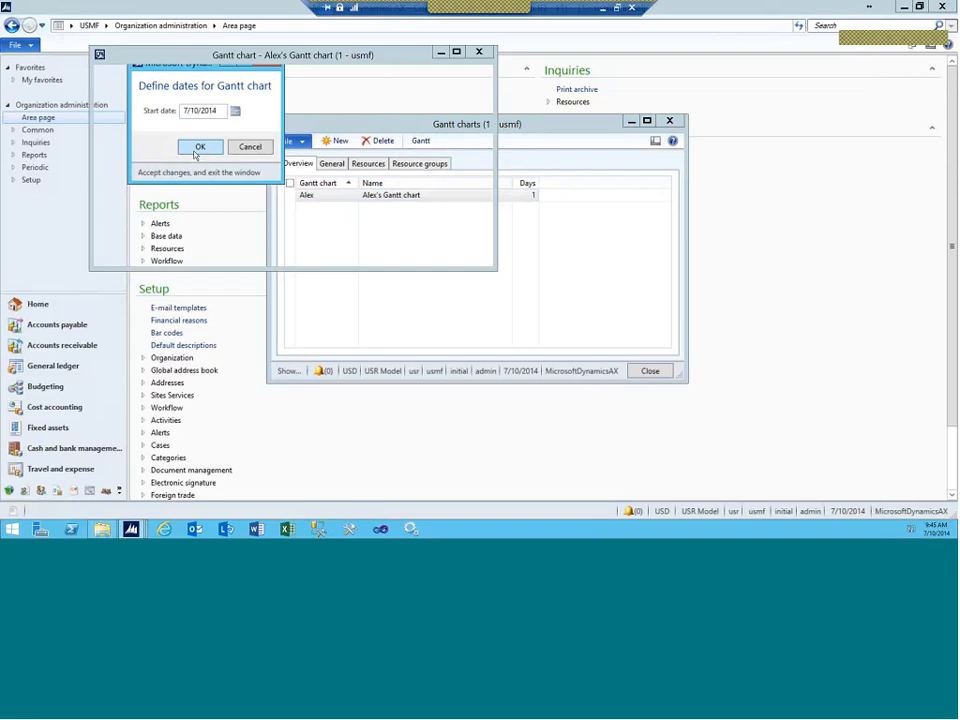
pyautogui.click(107, 121)
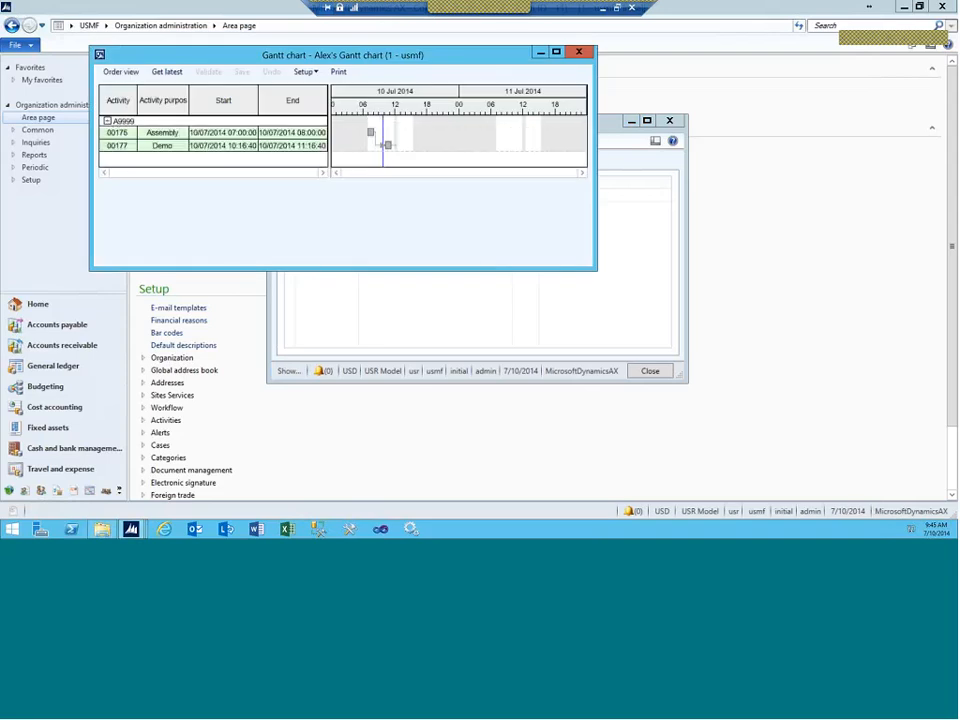
pyautogui.click(577, 53)
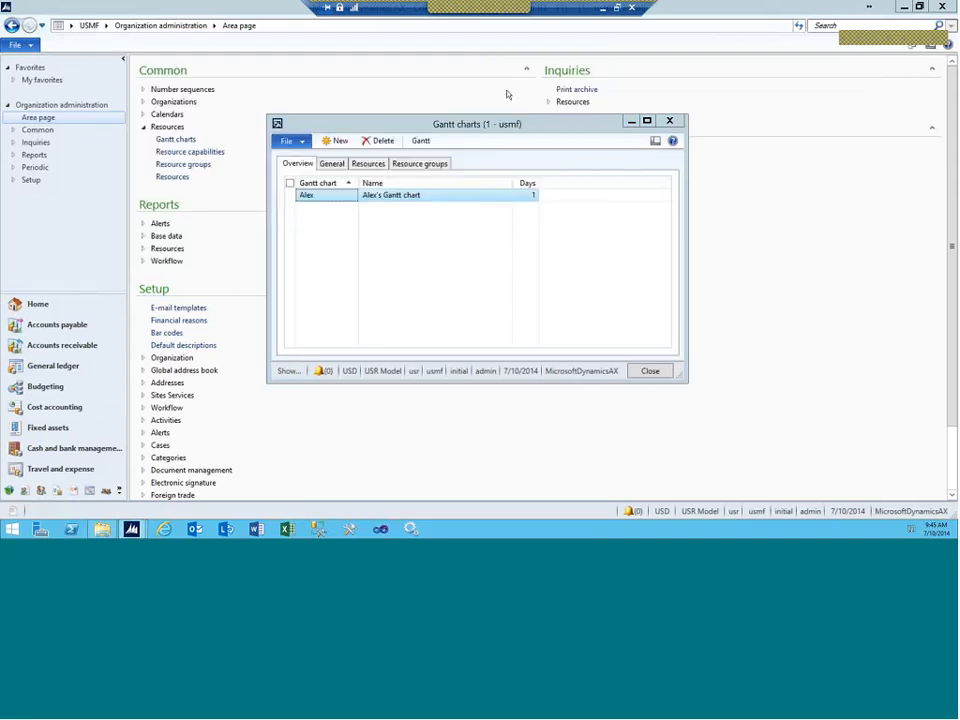
# Step: Open Alex's Gantt chart with start date 7/14/2014
pyautogui.click(417, 141)
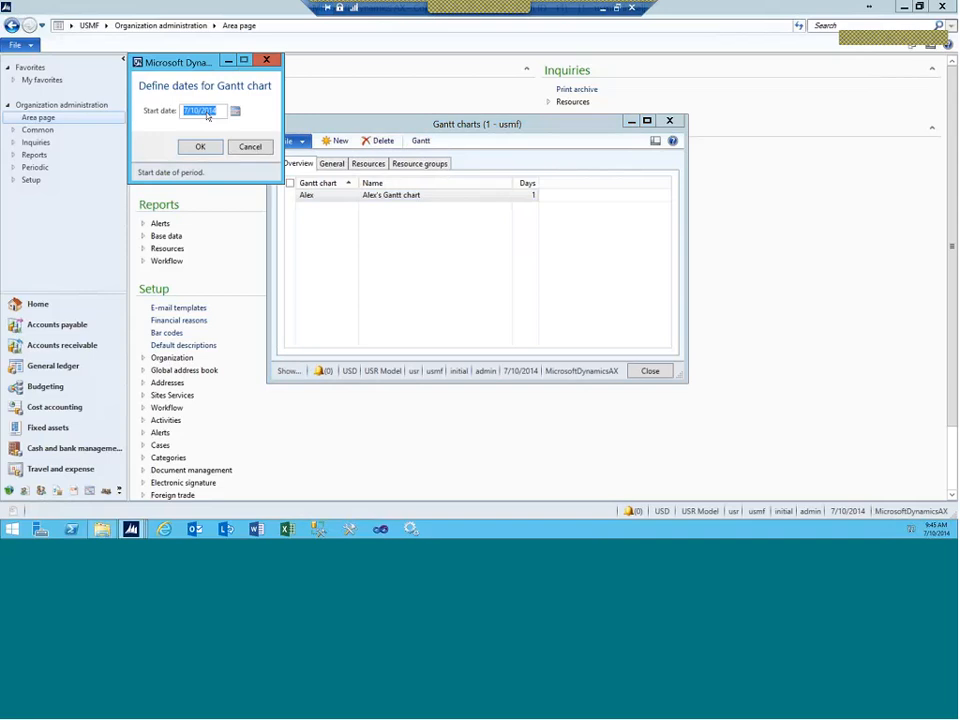
pyautogui.click(197, 110)
pyautogui.write('4')
pyautogui.press('Delete')
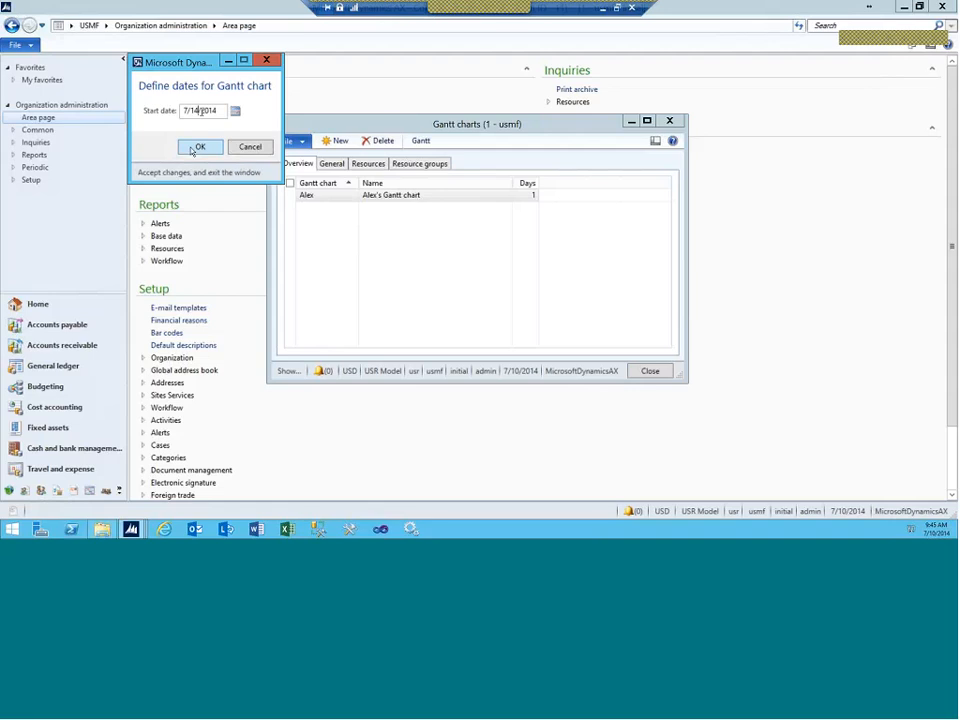
pyautogui.click(200, 146)
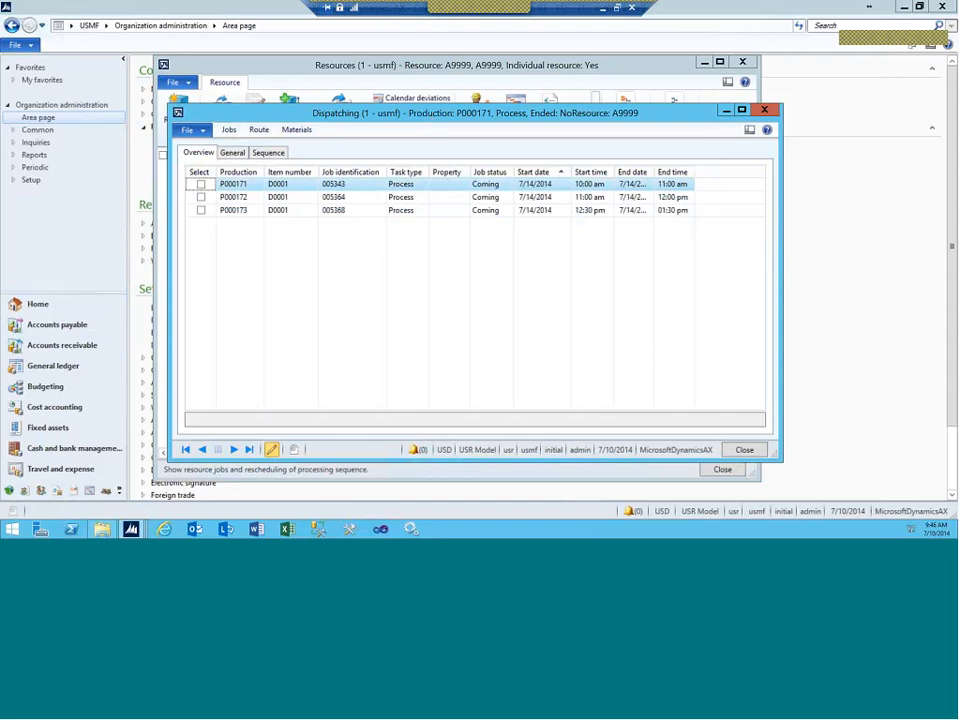
# Step: Mark jobs P000171, P000172 and P000173 for dispatching and view their sequence
pyautogui.click(201, 185)
pyautogui.click(201, 197)
pyautogui.click(201, 210)
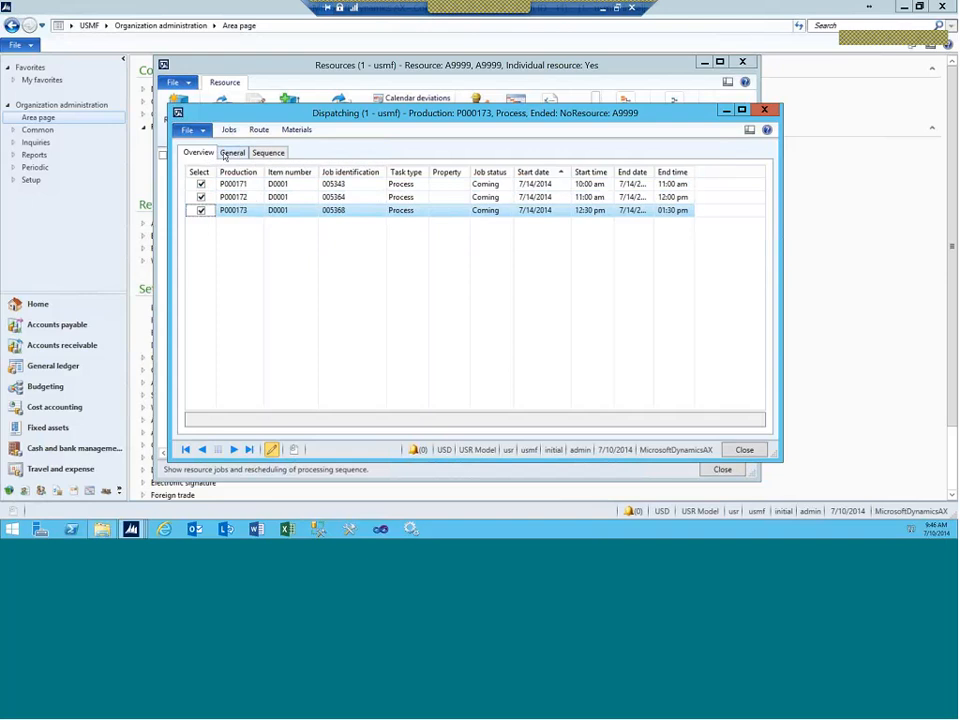
pyautogui.click(240, 153)
pyautogui.click(267, 153)
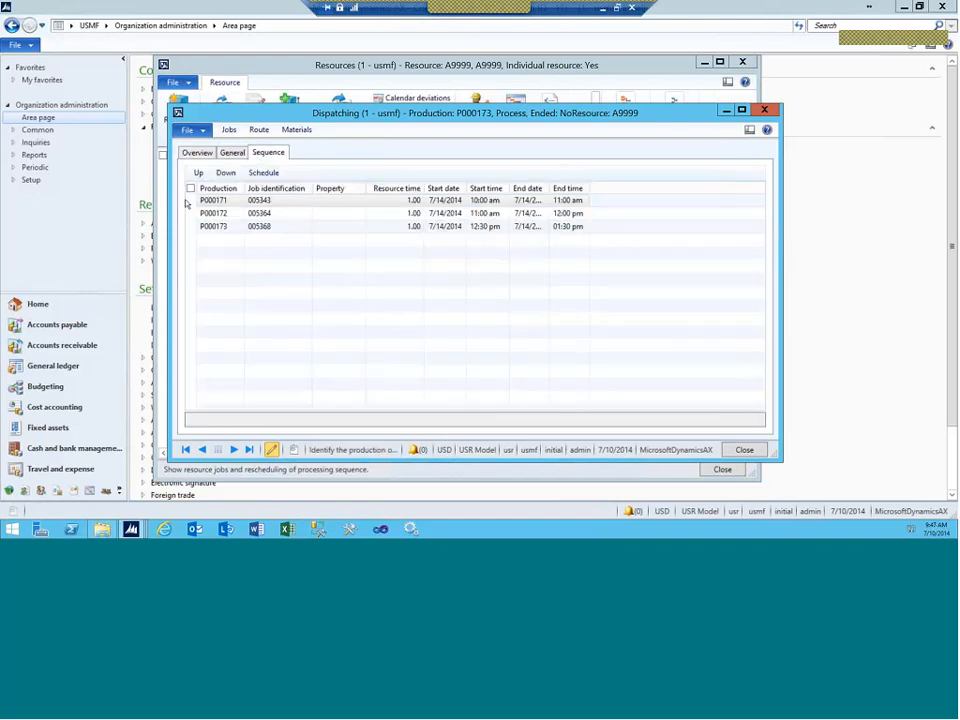
pyautogui.click(220, 202)
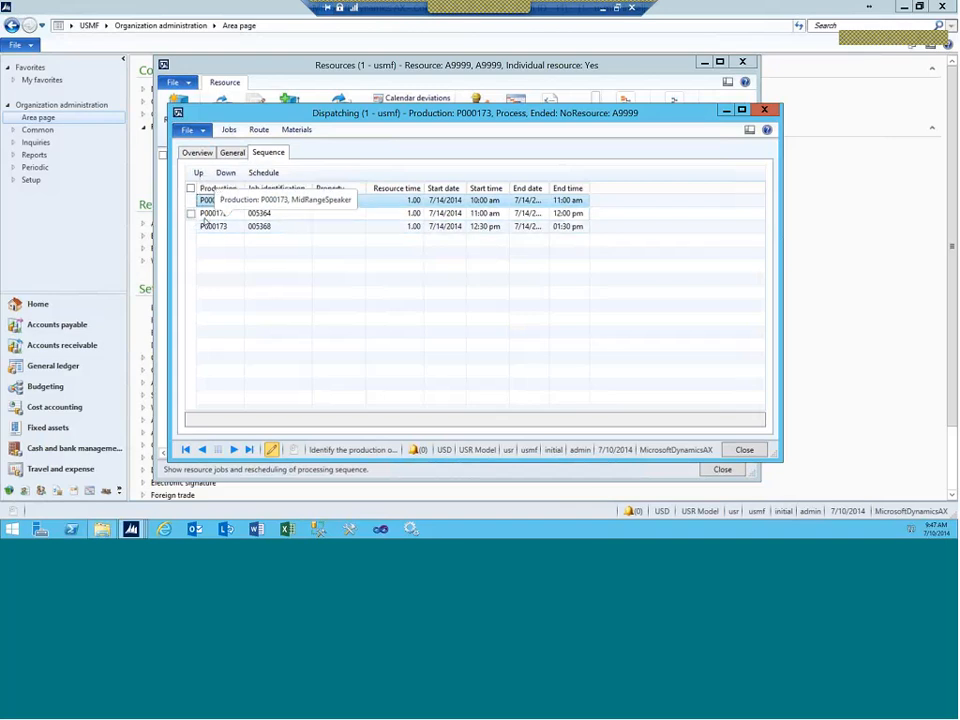
# Step: Reorder the jobs to P000173, P000172, P000171 and start job scheduling
pyautogui.click(215, 227)
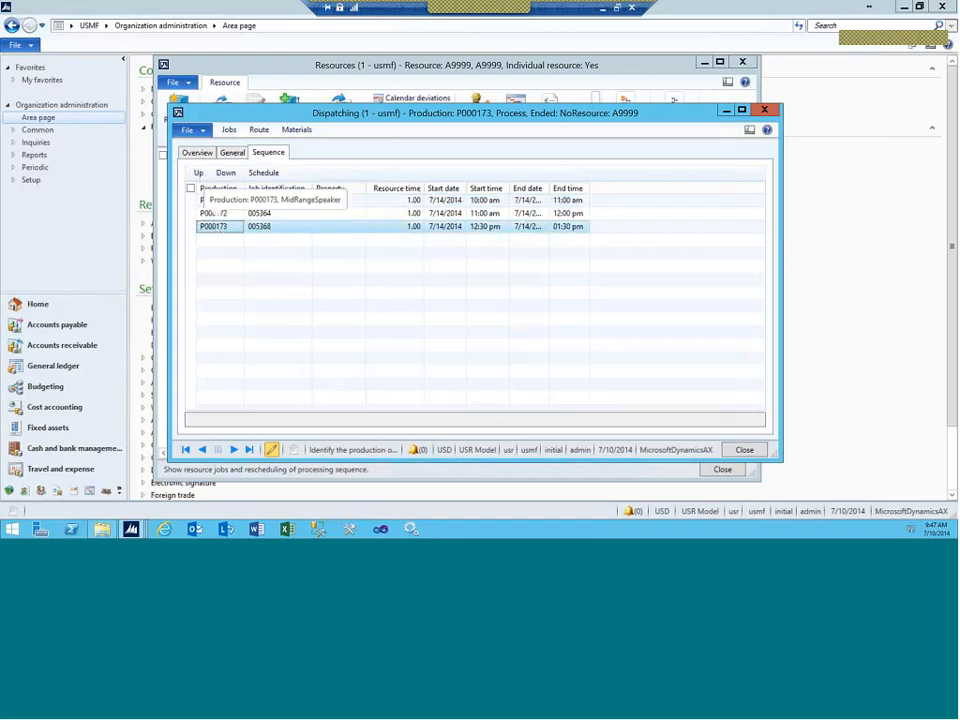
pyautogui.click(198, 172)
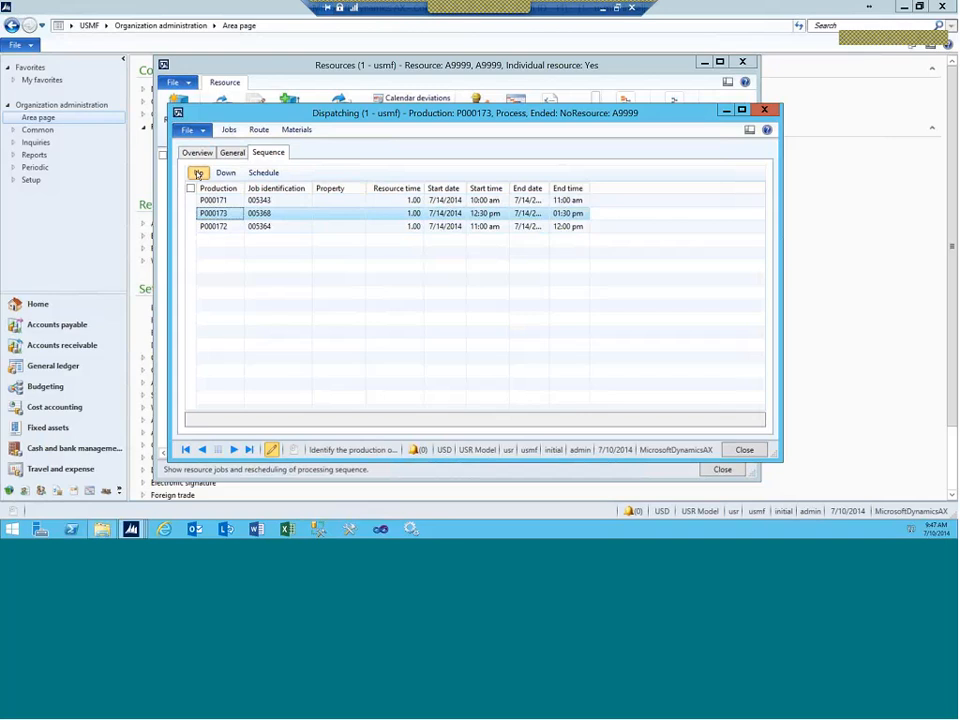
pyautogui.click(198, 172)
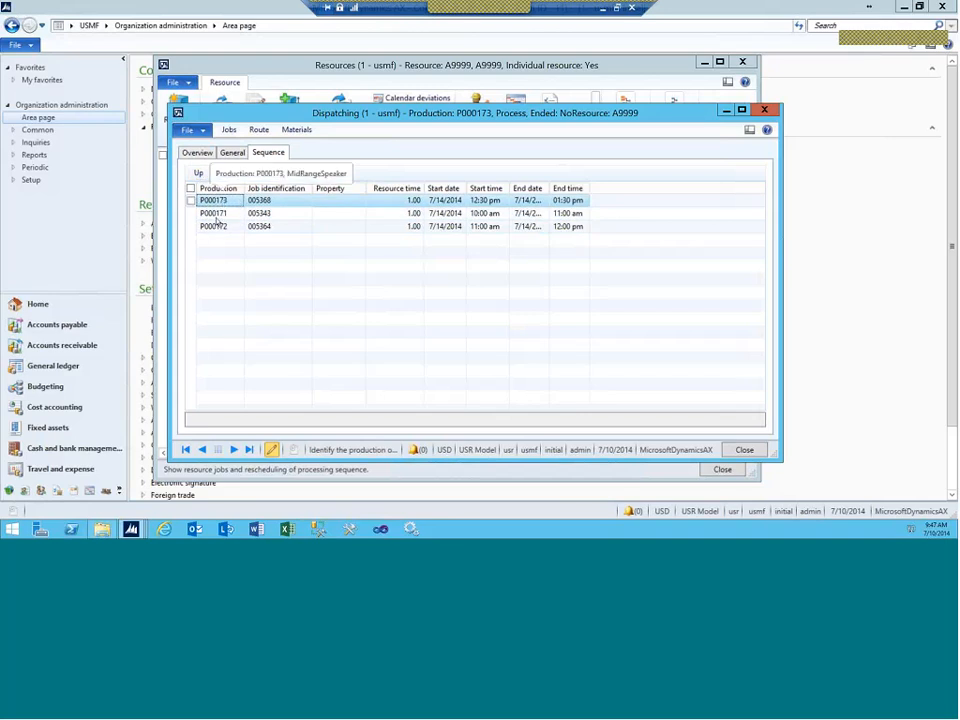
pyautogui.click(216, 215)
pyautogui.click(226, 174)
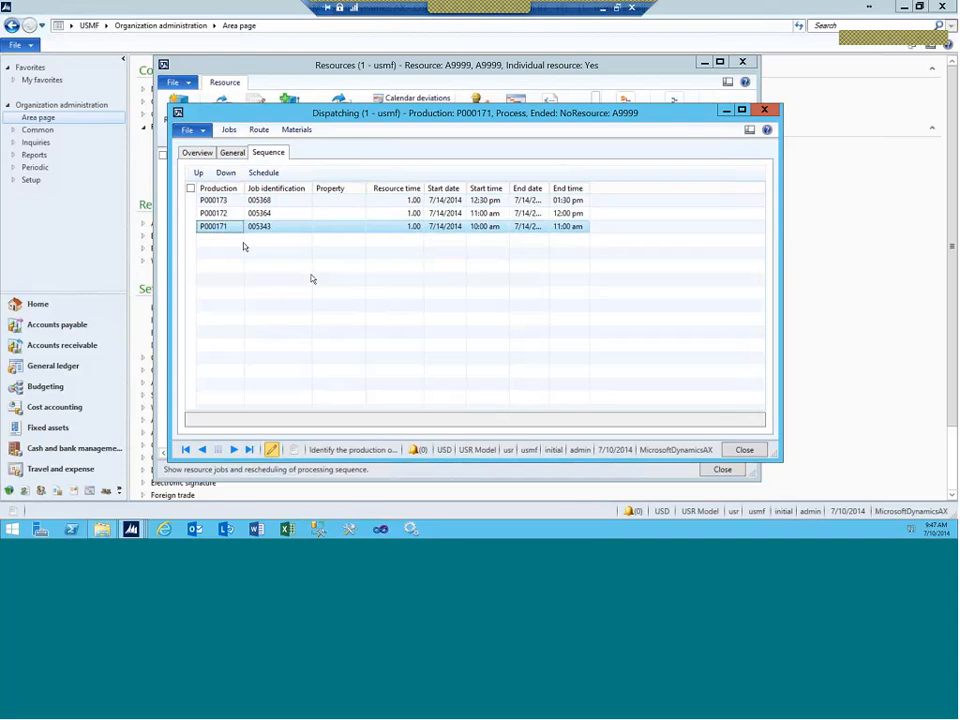
pyautogui.click(260, 174)
pyautogui.moveTo(192, 62); pyautogui.dragTo(247, 124)
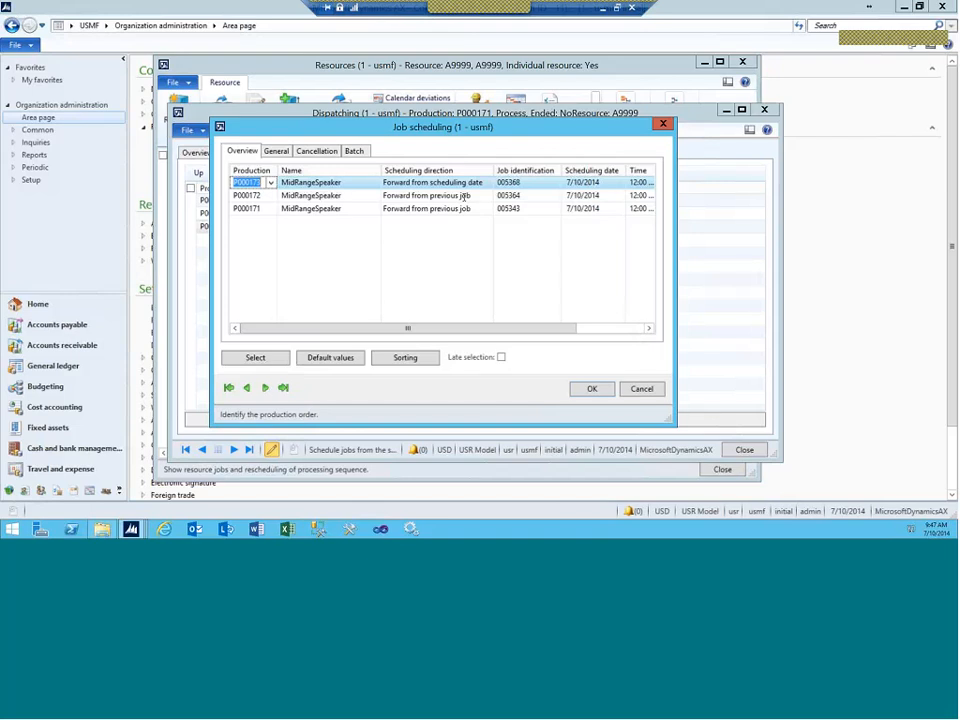
# Step: Move to the first job's scheduling direction in Job scheduling
pyautogui.press('Tab')
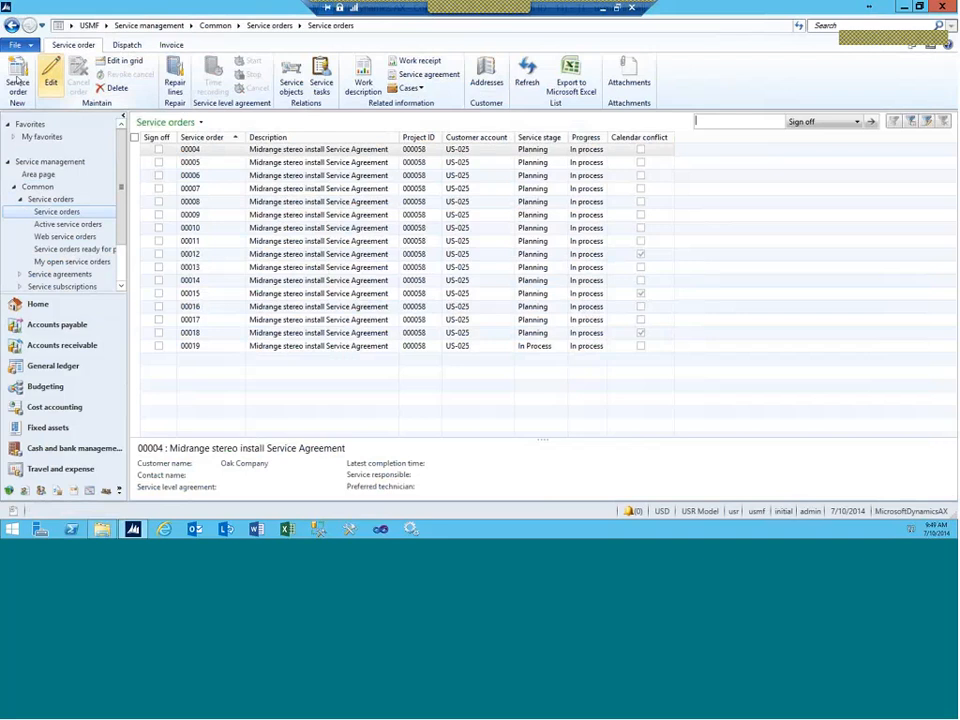
# Step: Start a new service order for project 000057, find no service agreements, and discard it unsaved
pyautogui.click(15, 83)
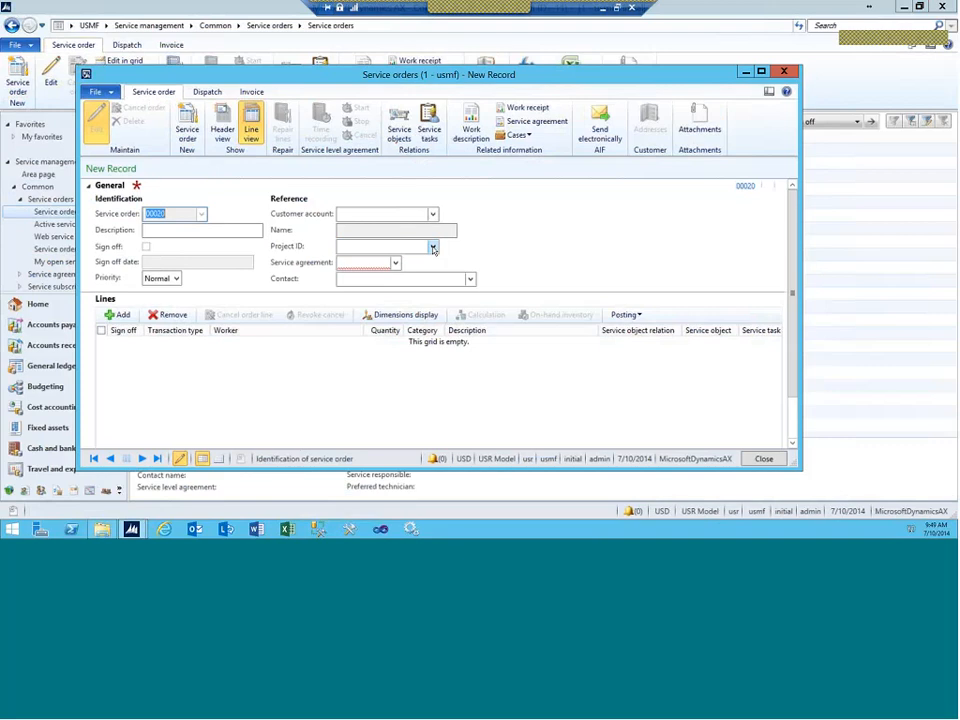
pyautogui.click(433, 248)
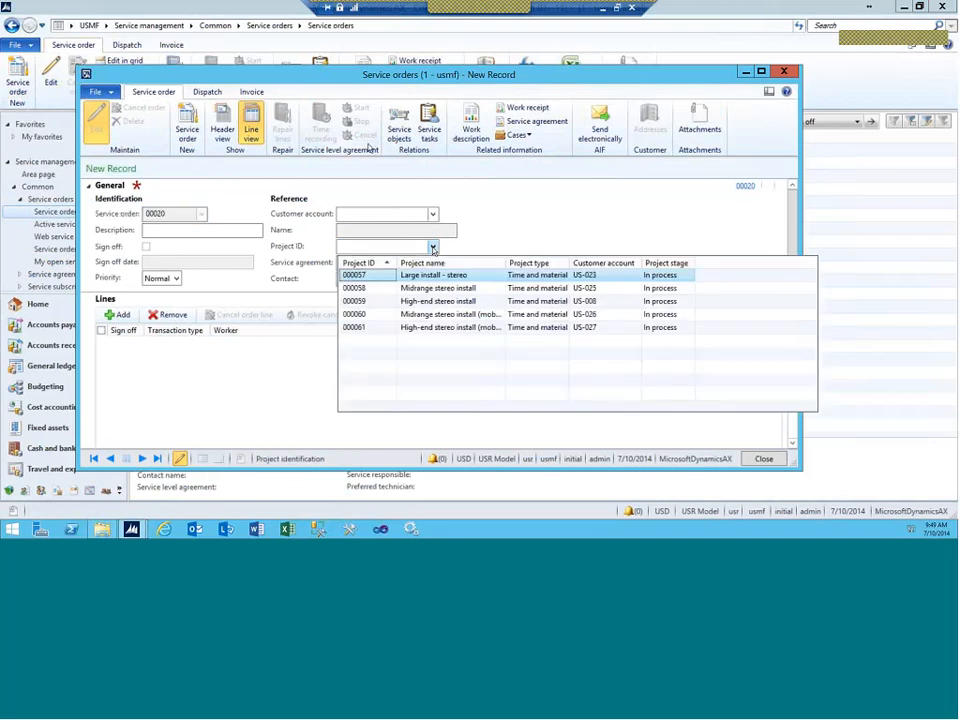
pyautogui.click(378, 280)
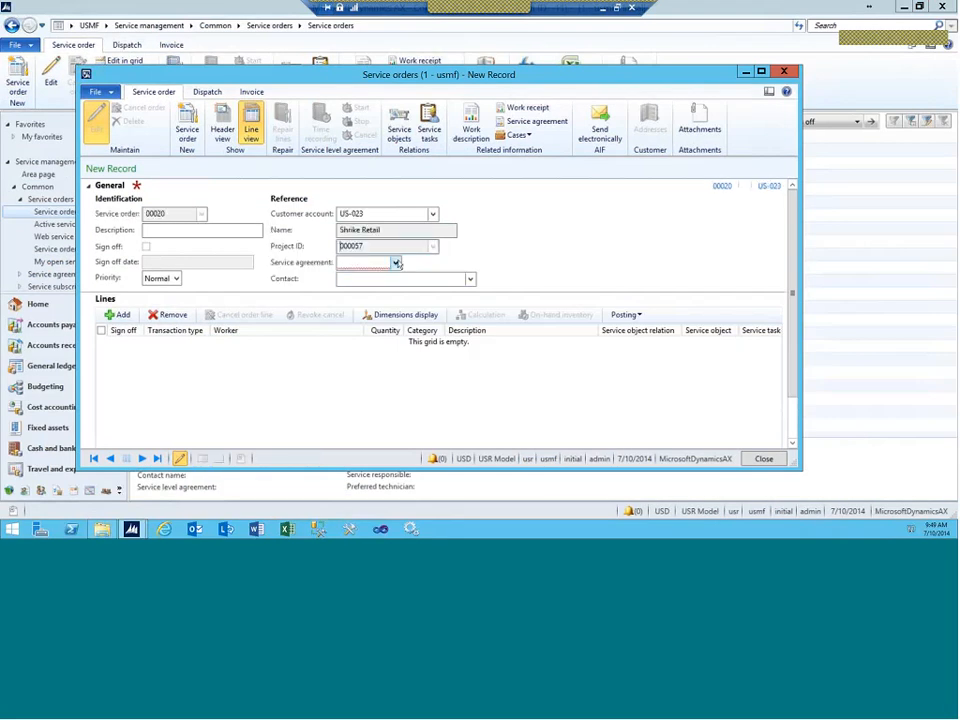
pyautogui.click(395, 262)
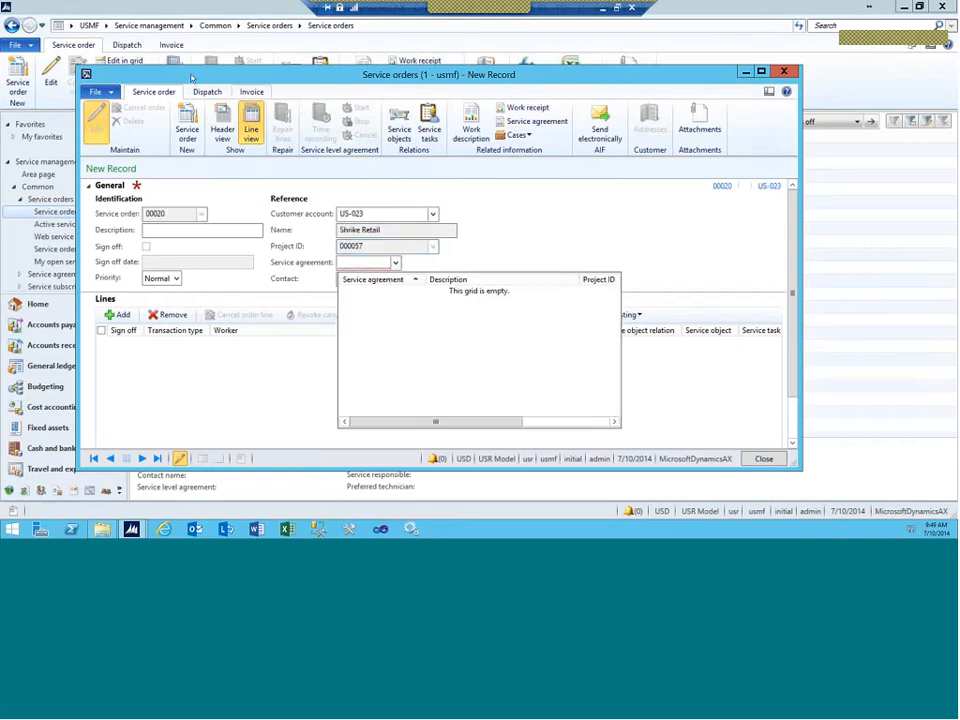
pyautogui.click(287, 89)
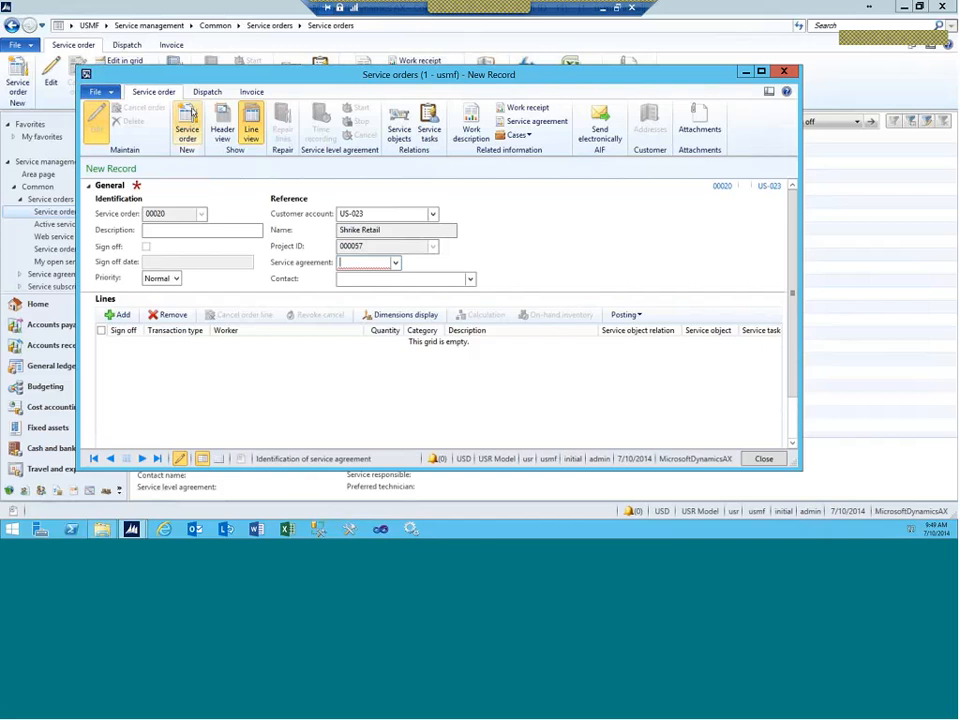
pyautogui.press('Escape')
pyautogui.click(489, 313)
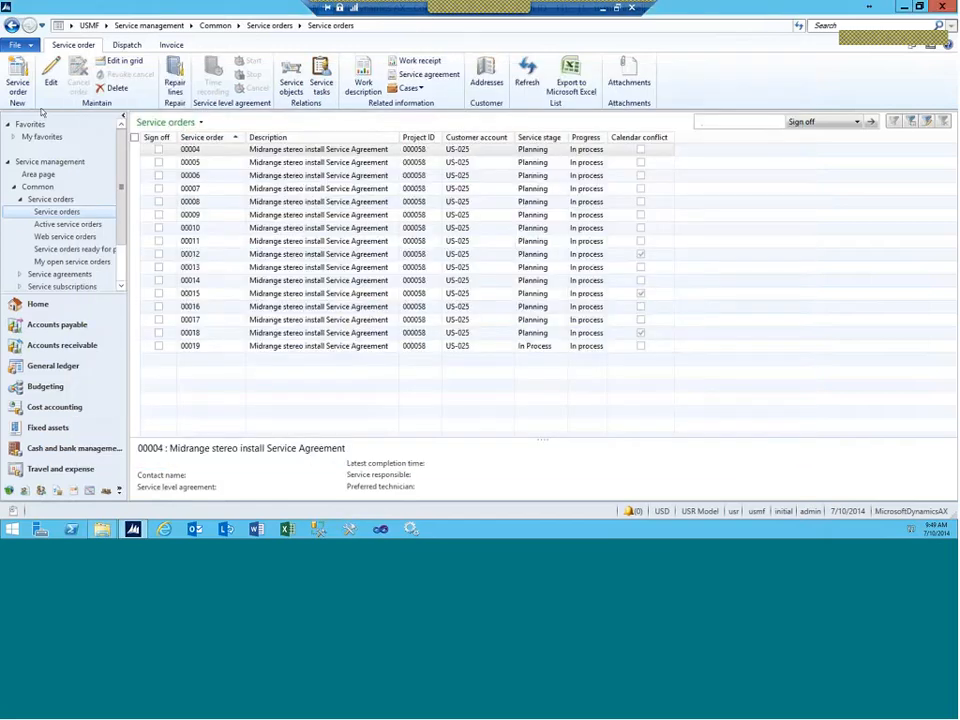
# Step: Create and save a service order for project 000058 under service agreement 00002
pyautogui.click(18, 82)
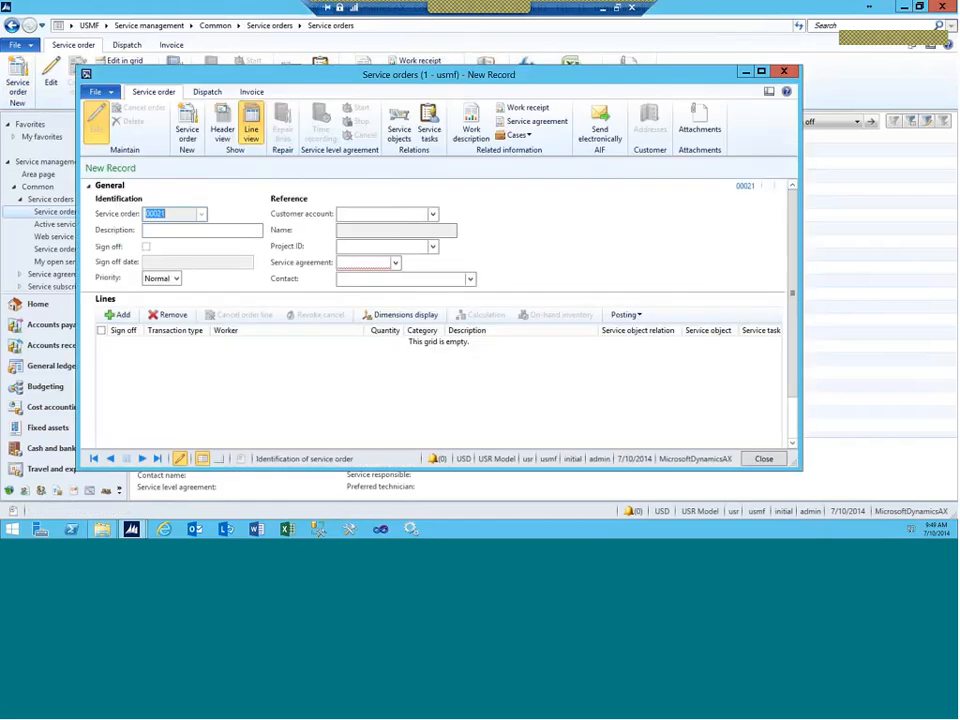
pyautogui.click(433, 247)
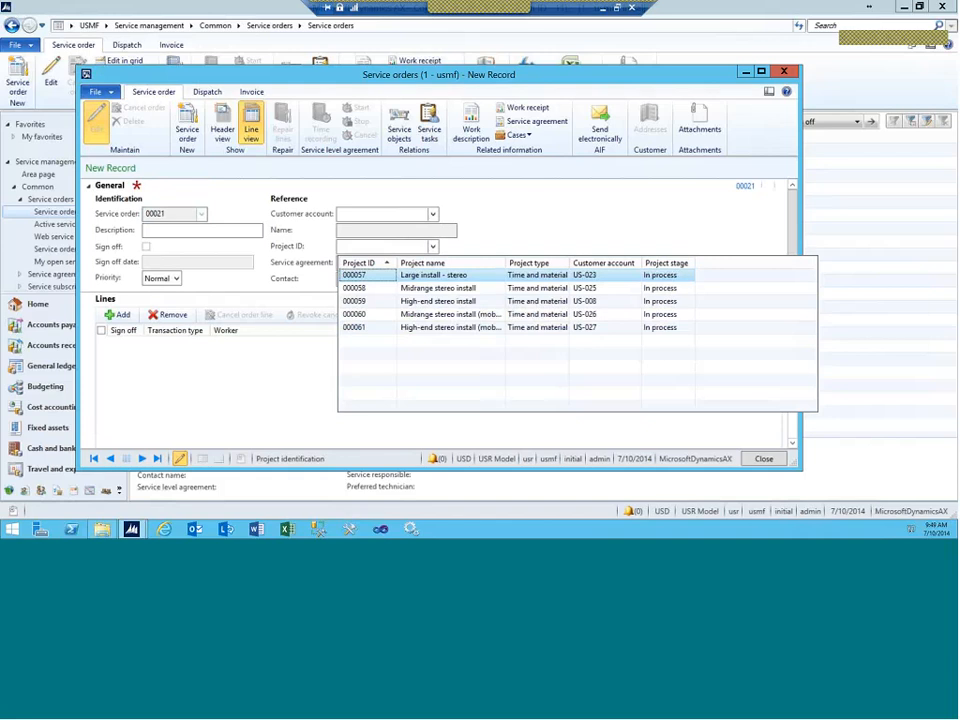
pyautogui.click(368, 291)
pyautogui.click(395, 263)
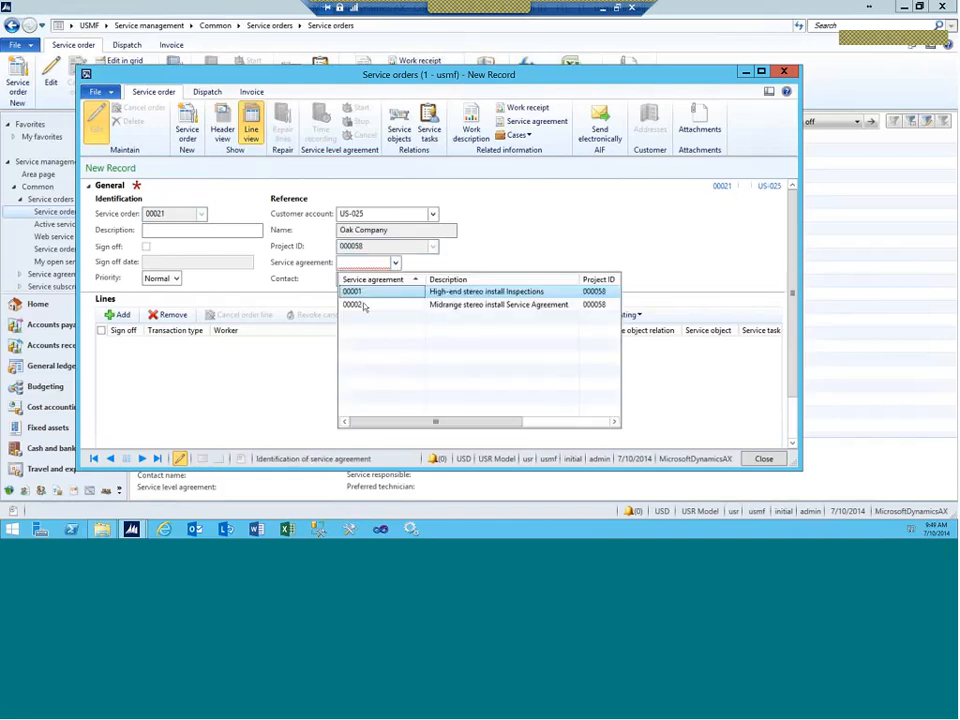
pyautogui.click(364, 306)
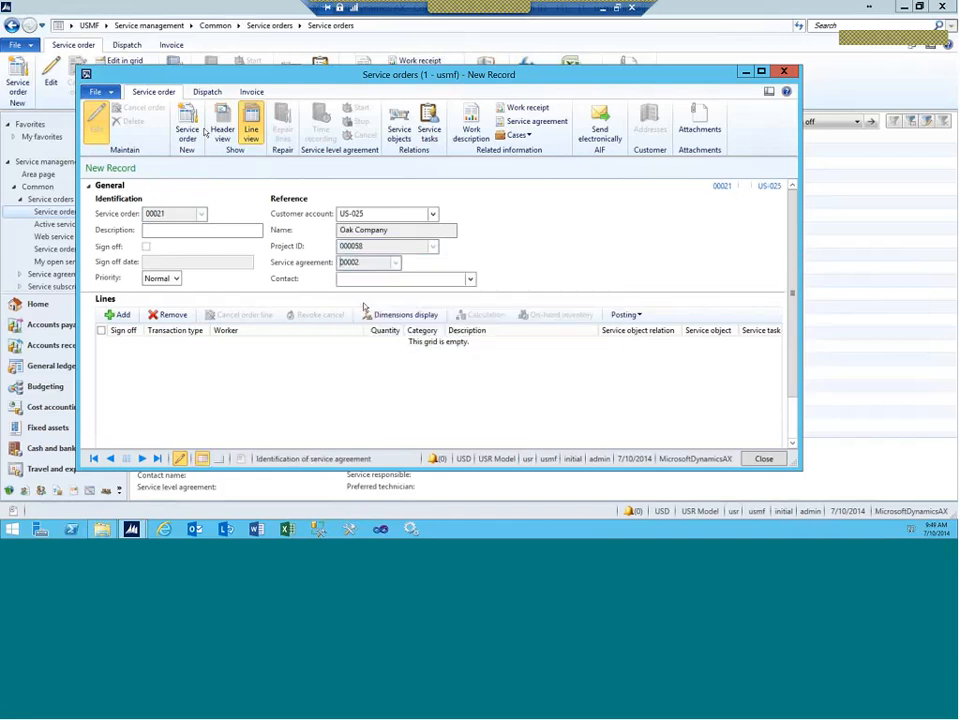
pyautogui.click(222, 130)
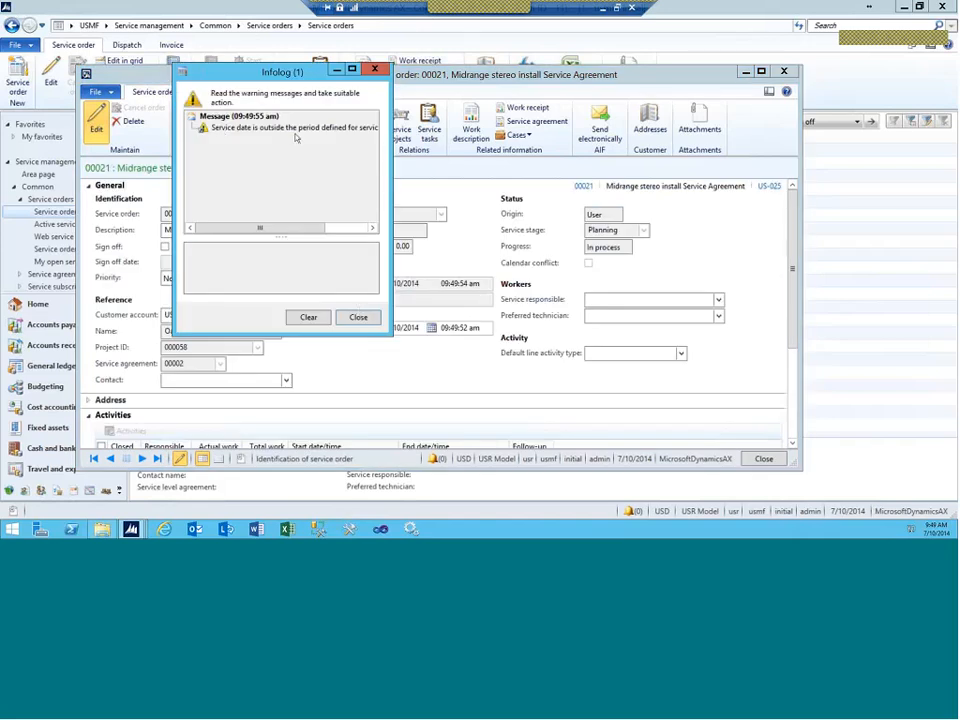
pyautogui.click(284, 129)
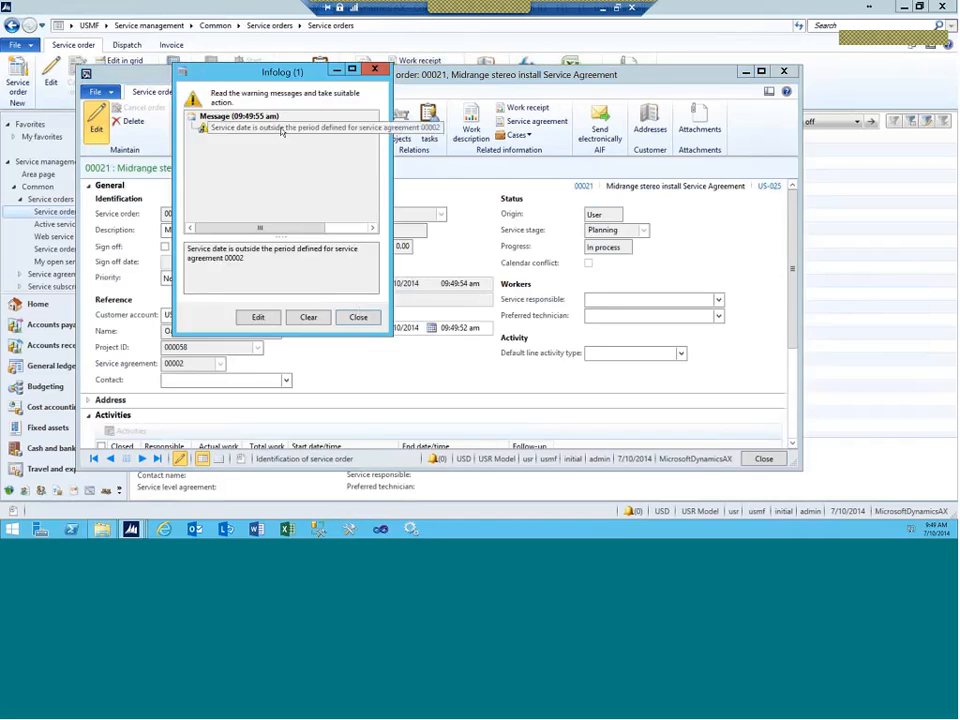
pyautogui.press('Escape')
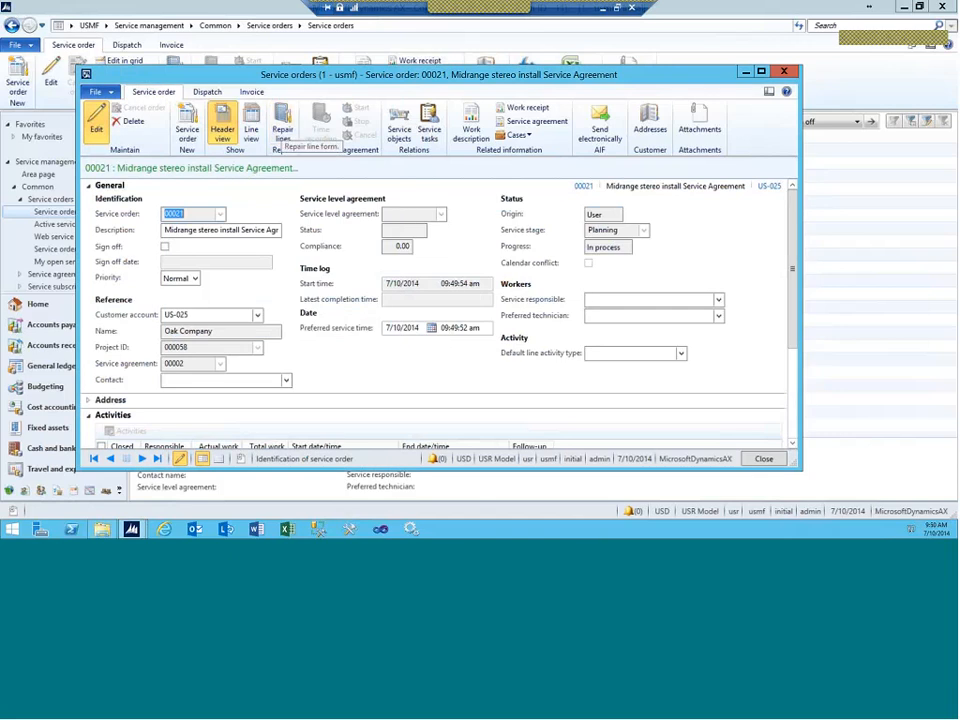
# Step: Set the order's default line activity type to Repair job and assign a preferred technician
pyautogui.click(680, 353)
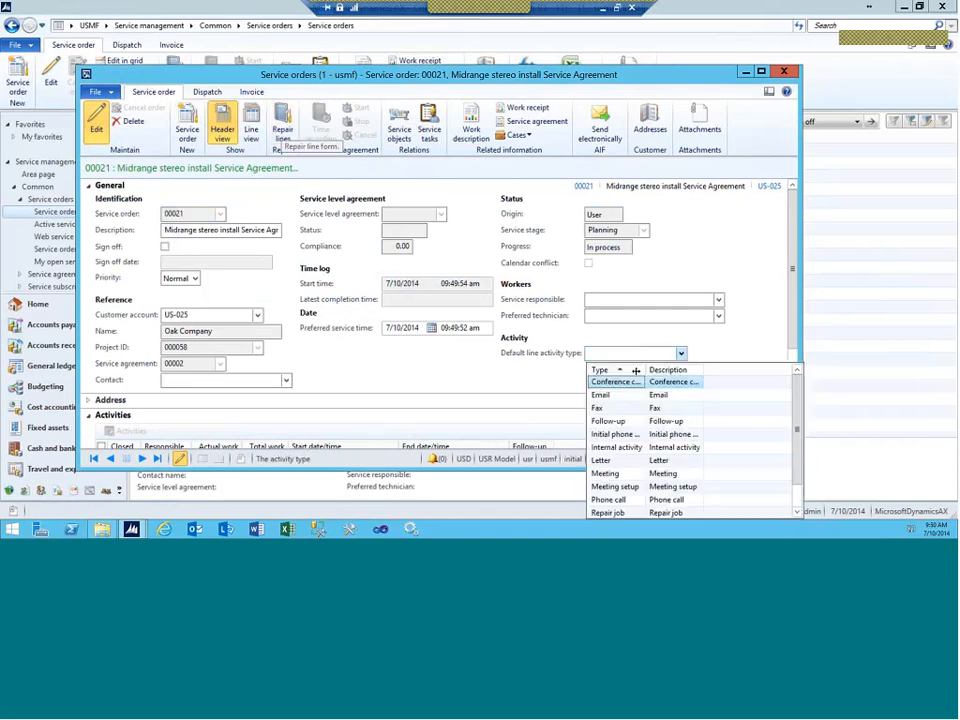
pyautogui.click(603, 513)
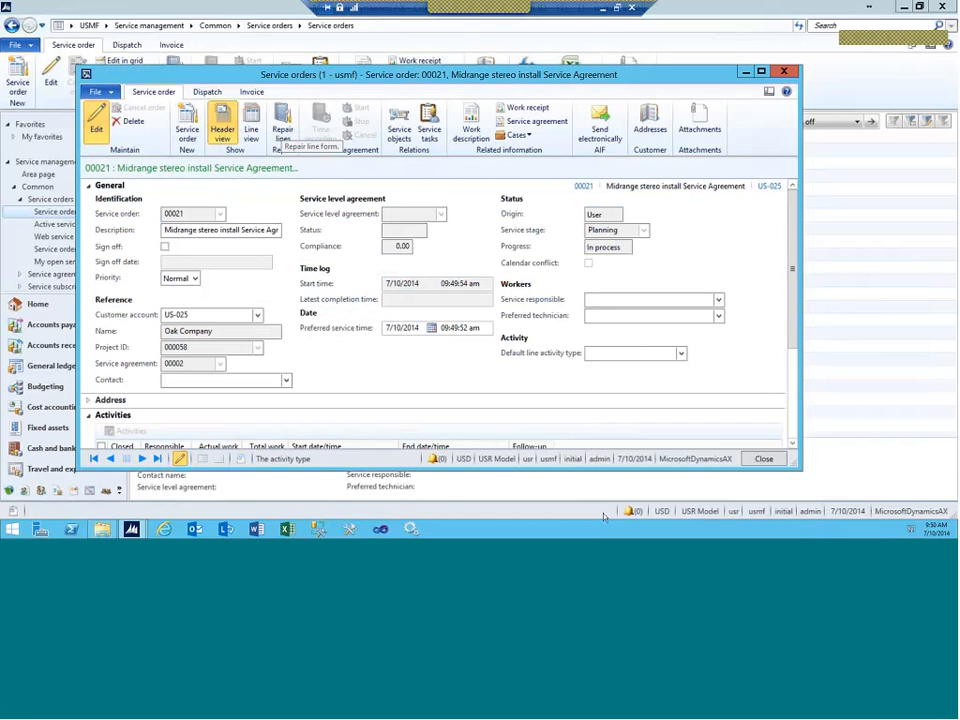
pyautogui.click(629, 315)
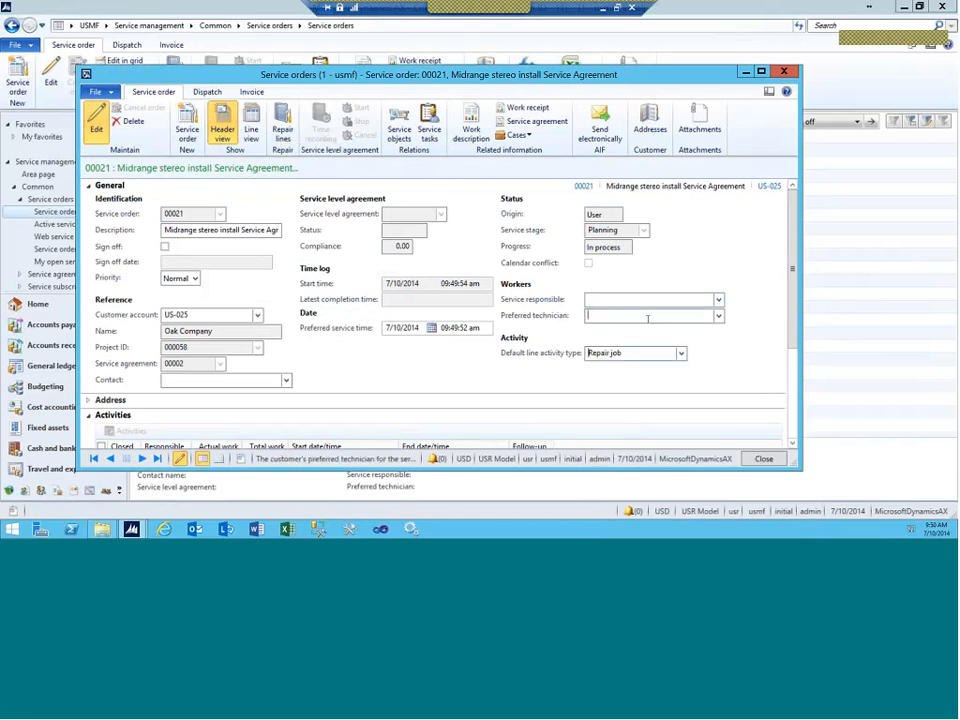
pyautogui.click(718, 316)
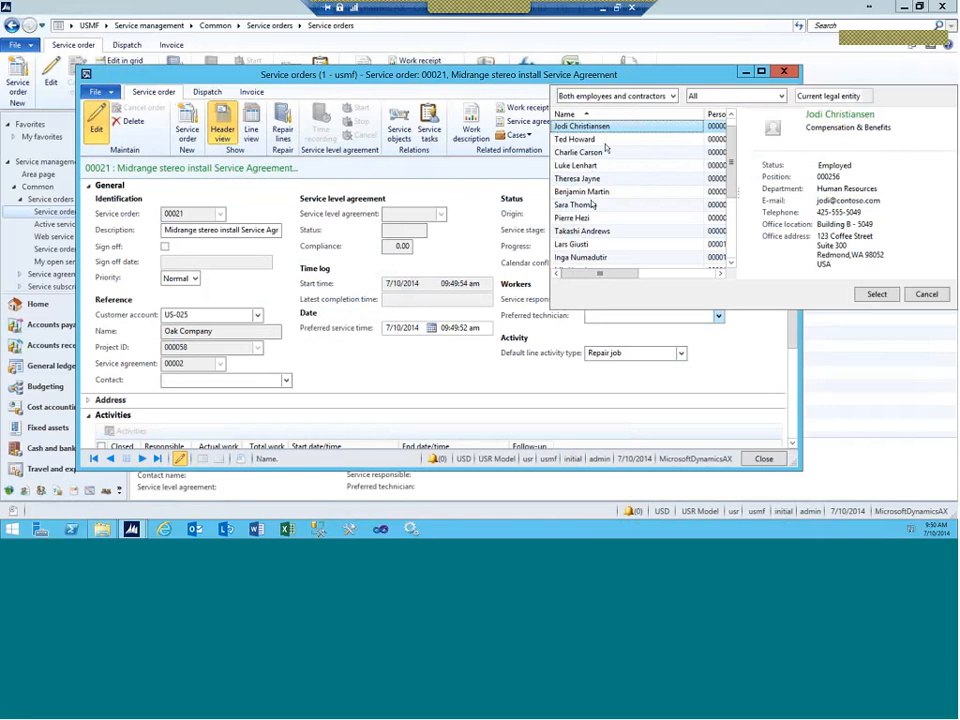
pyautogui.click(596, 115)
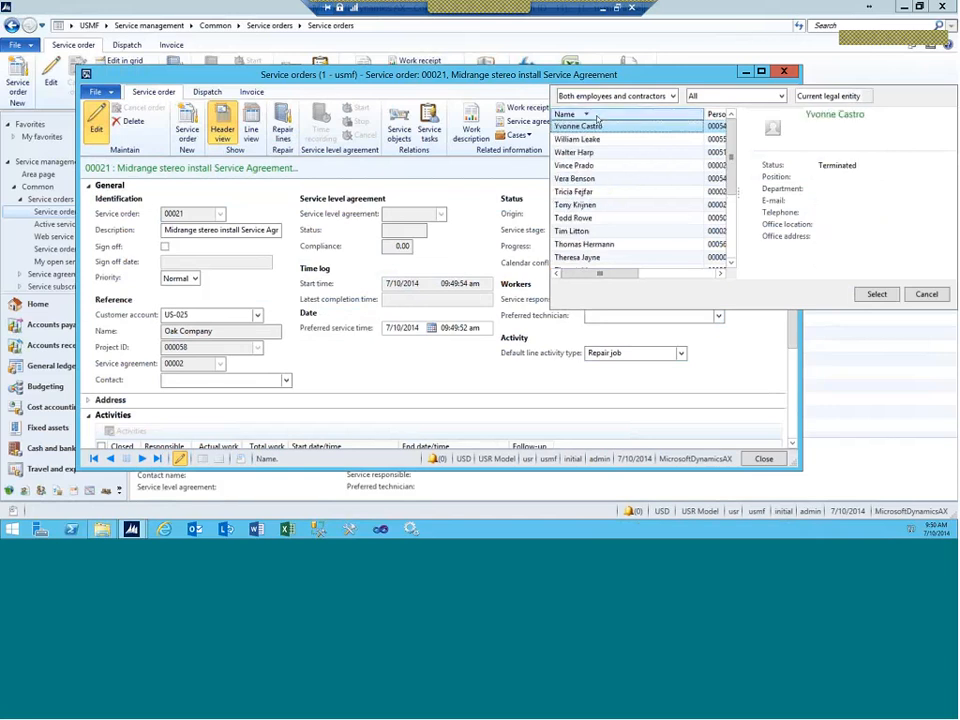
pyautogui.click(596, 115)
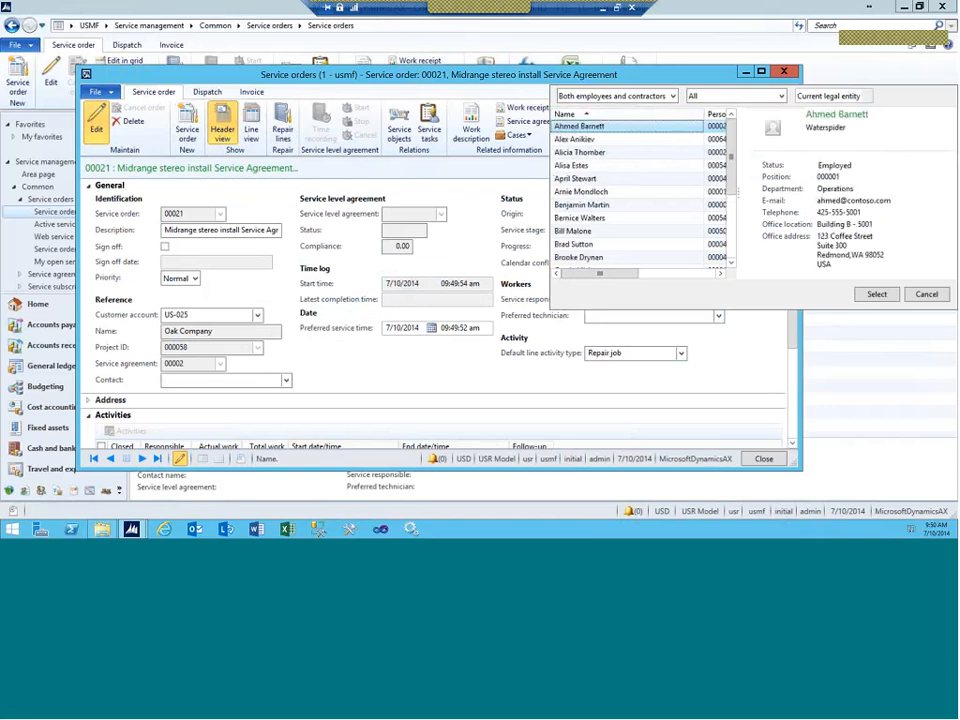
pyautogui.click(596, 141)
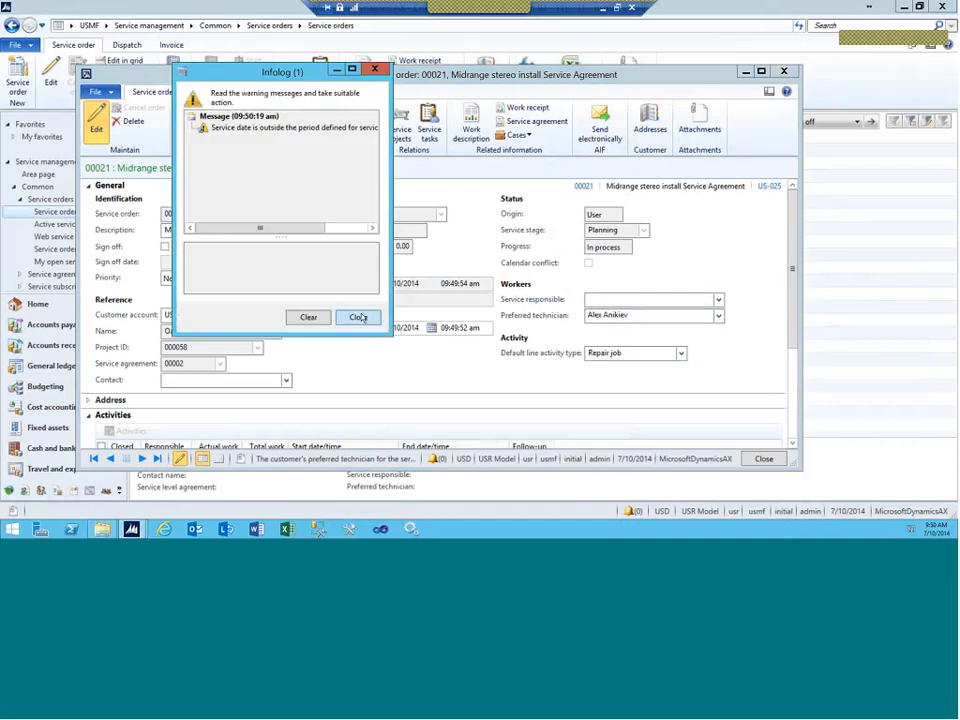
pyautogui.click(359, 317)
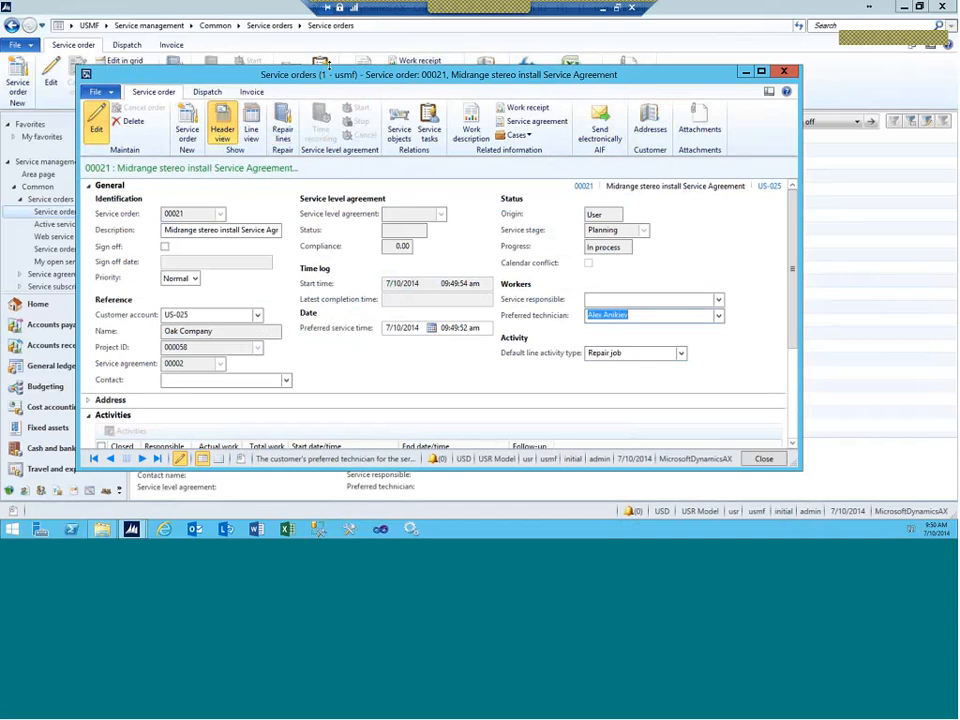
pyautogui.moveTo(328, 66); pyautogui.dragTo(350, 15)
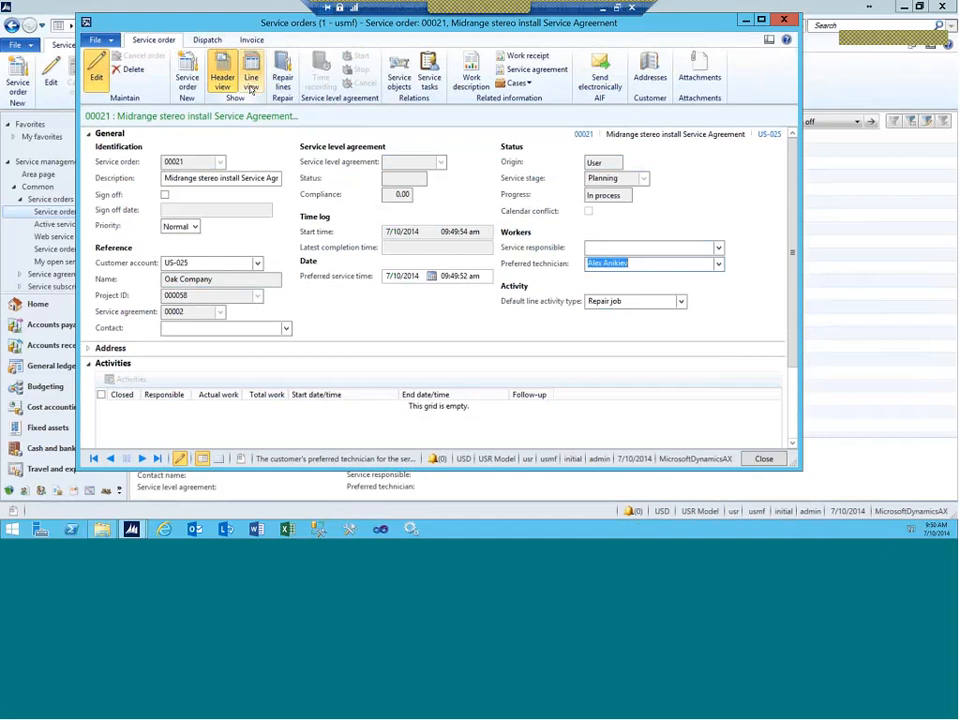
# Step: Add an Hour line, quantity 1.00, category Car Audio, to service order 00021
pyautogui.press('Delete')
pyautogui.click(251, 82)
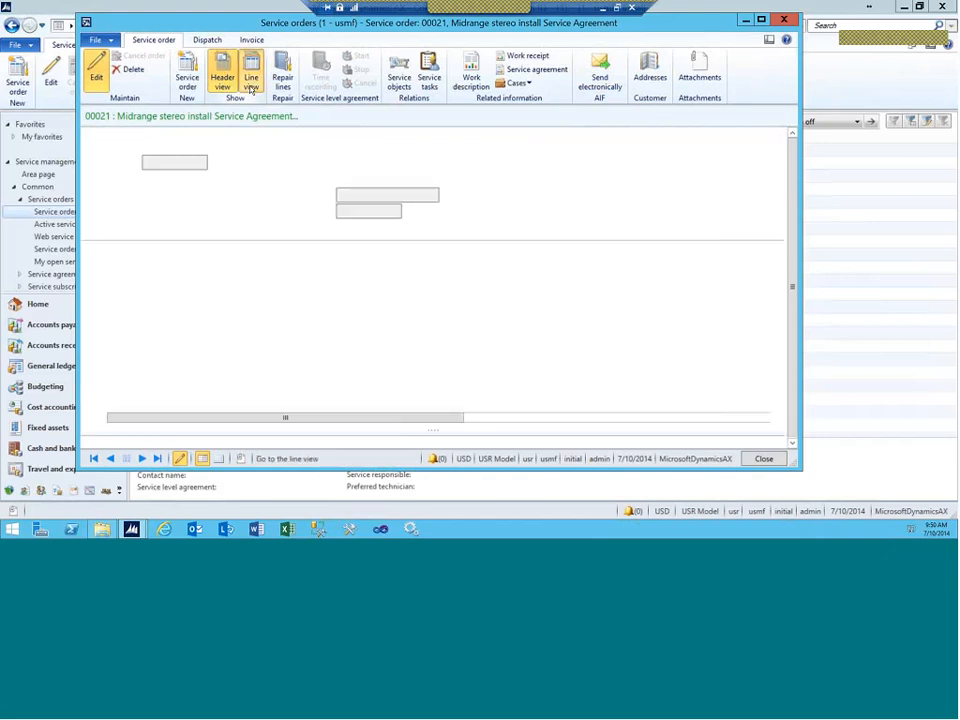
pyautogui.click(123, 263)
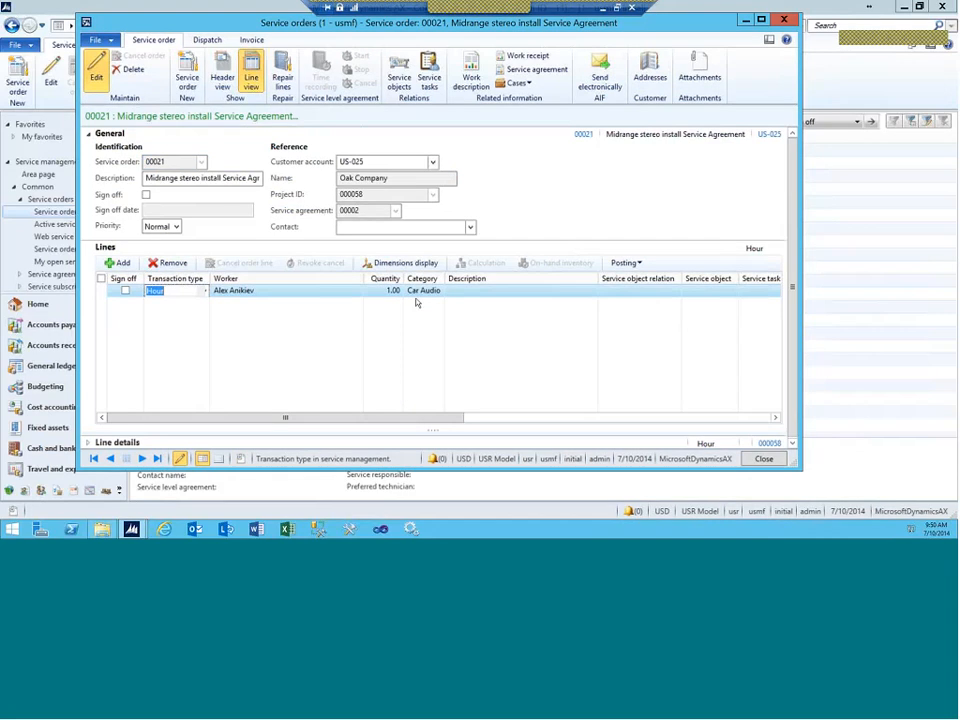
pyautogui.click(198, 42)
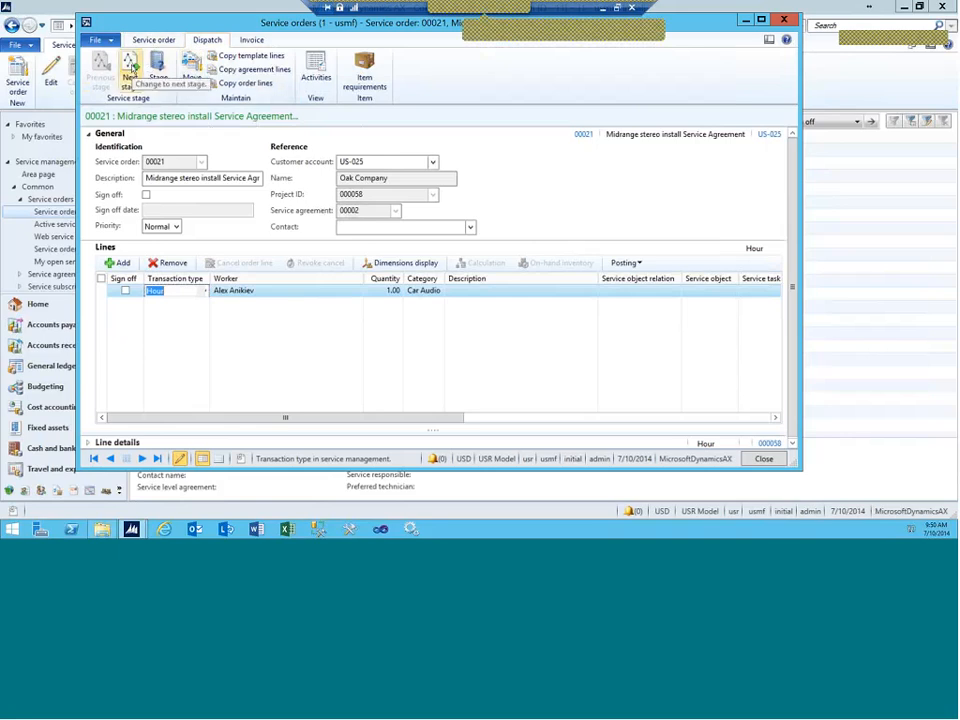
# Step: Advance order 00021 to In Process and check its activity's responsible worker 000643
pyautogui.click(130, 70)
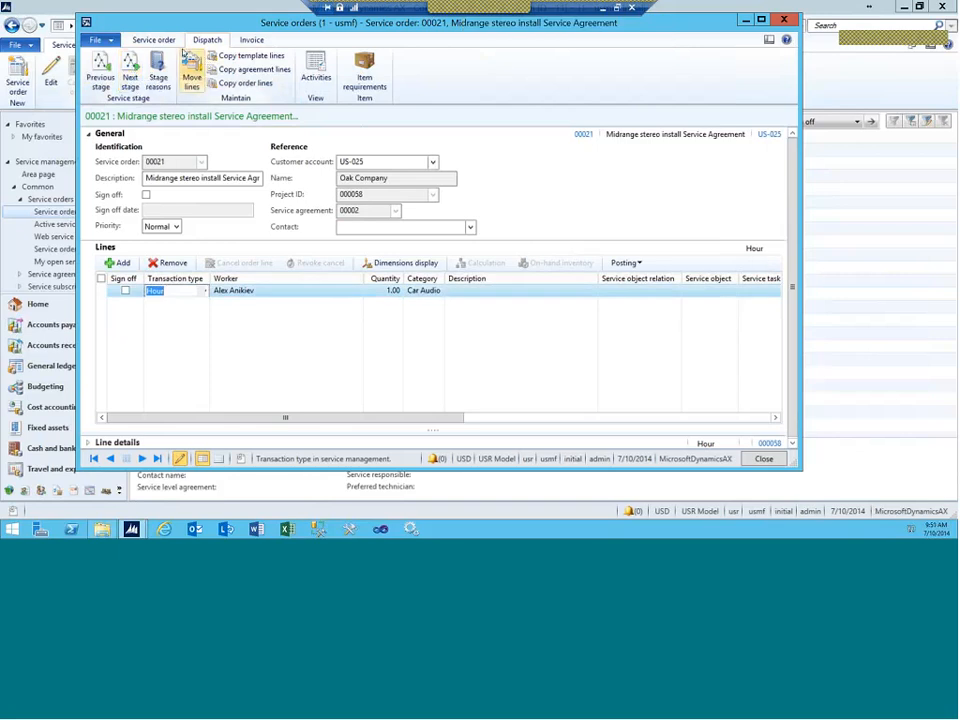
pyautogui.click(158, 42)
pyautogui.click(222, 77)
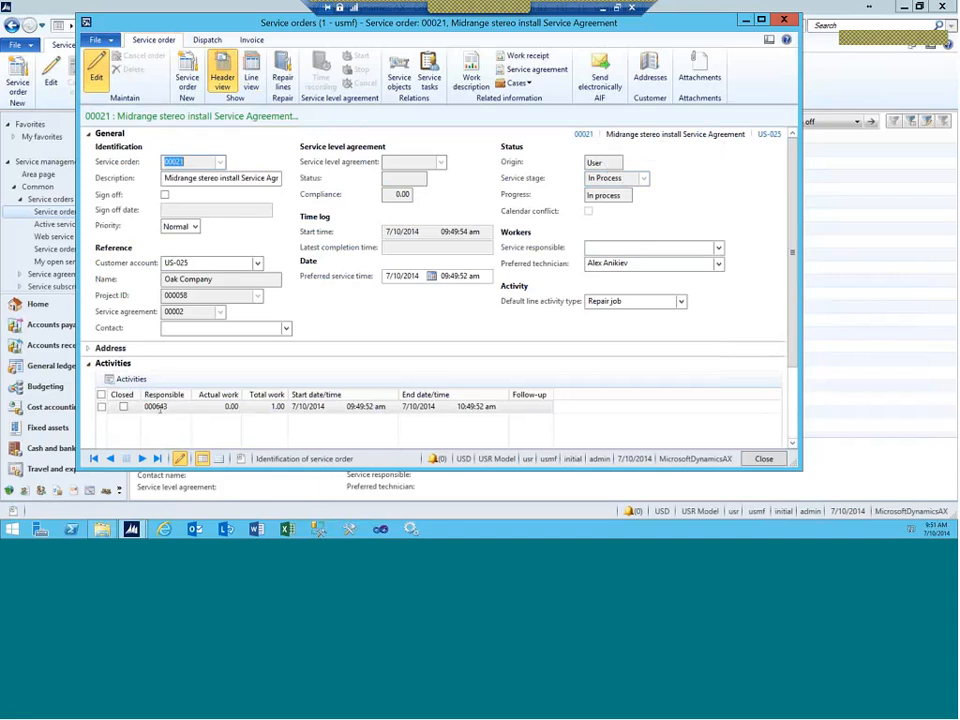
pyautogui.moveTo(158, 411)
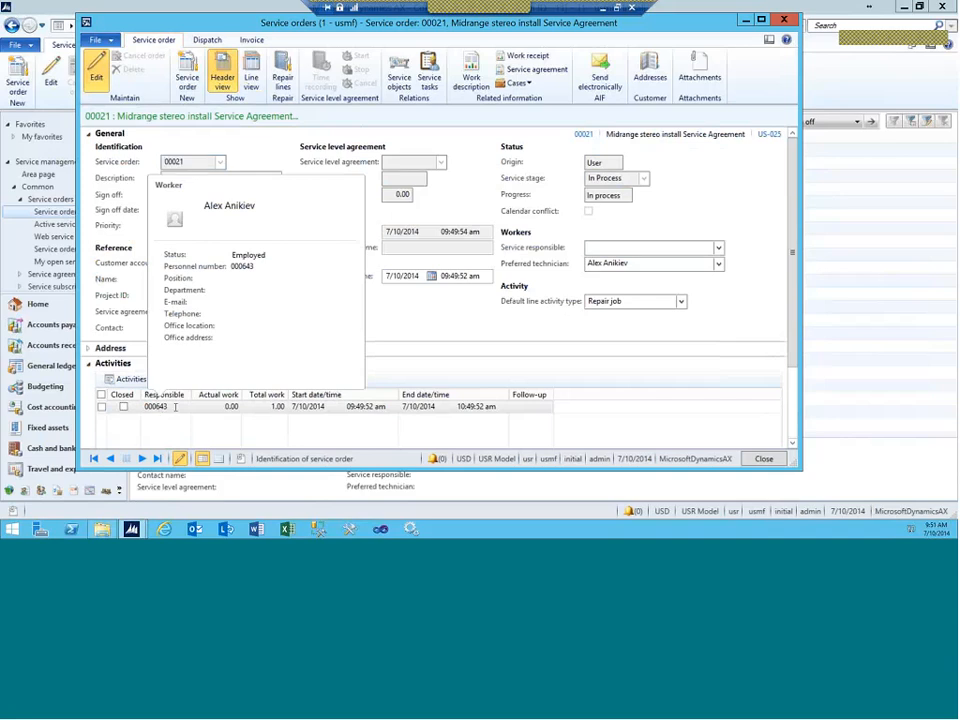
pyautogui.click(173, 407)
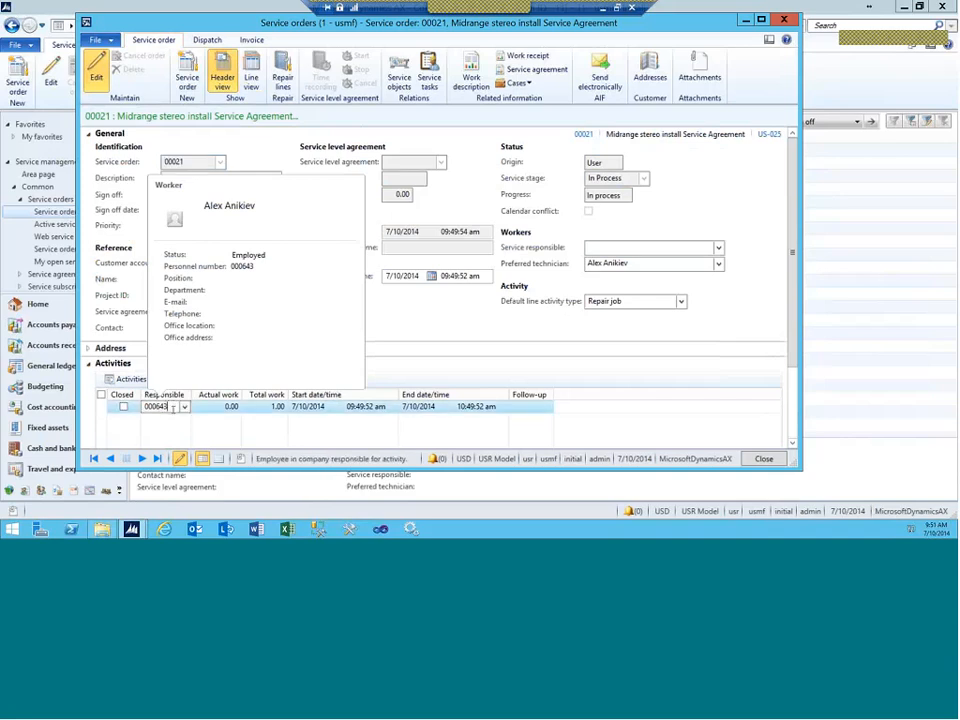
# Step: Close service order 00021 and review dispatch team 999 in the Dispatch teams setup
pyautogui.click(764, 459)
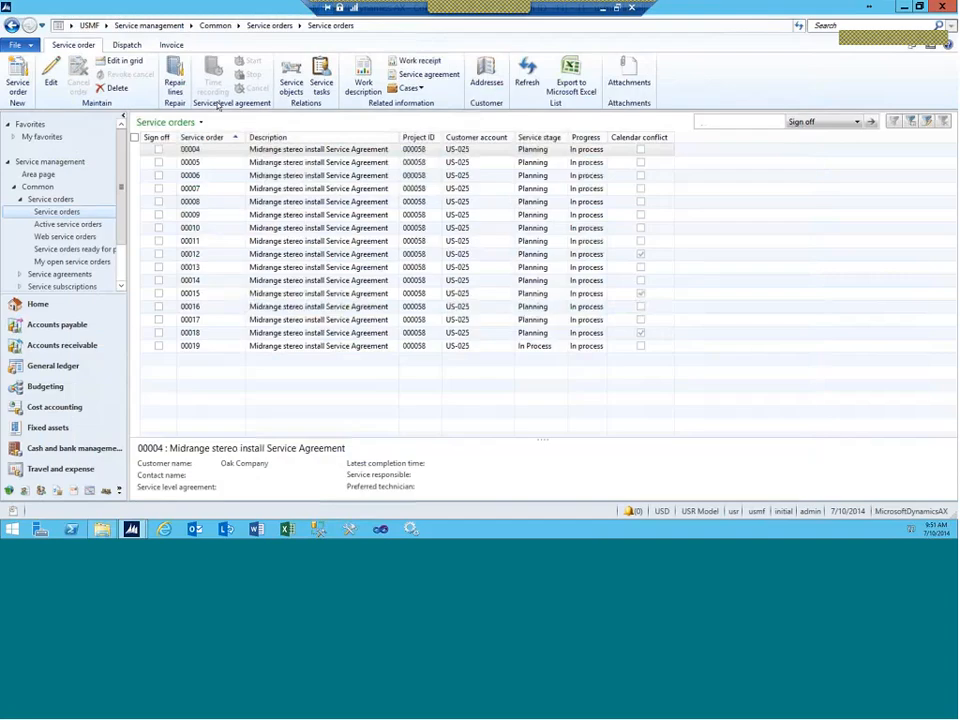
pyautogui.click(140, 25)
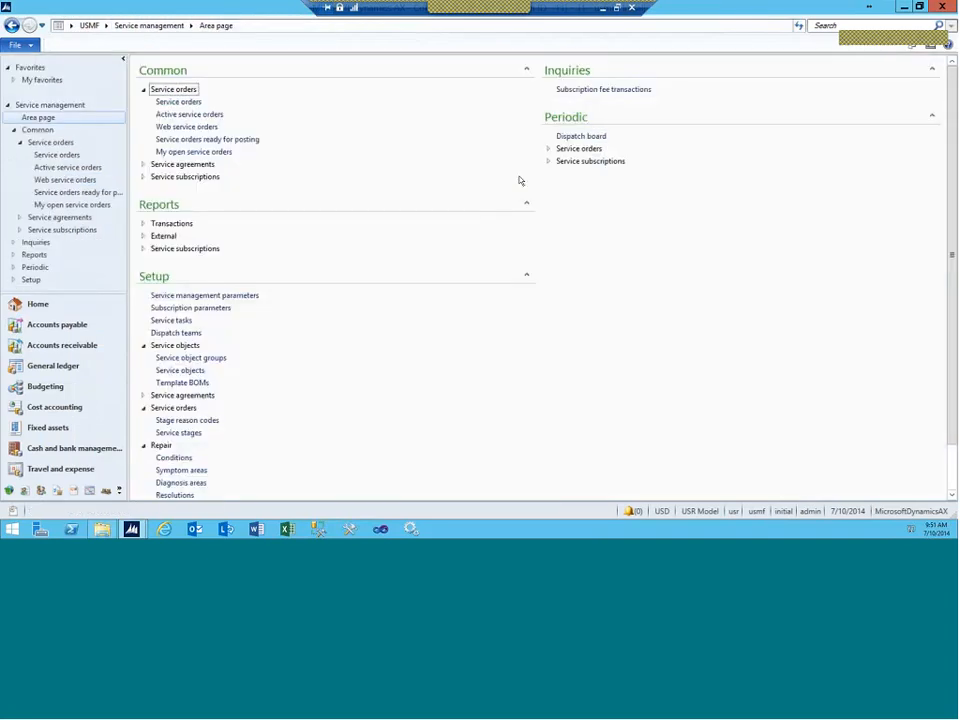
pyautogui.click(176, 334)
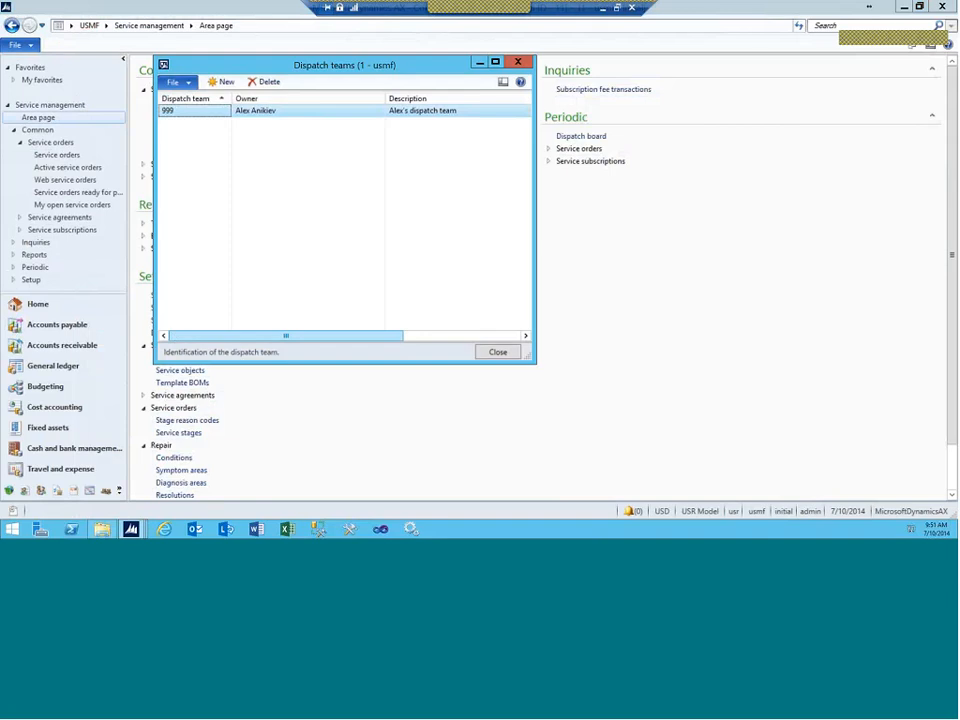
pyautogui.click(518, 62)
# Step: Switch to the Human resources module and open the Workers list
pyautogui.click(105, 25)
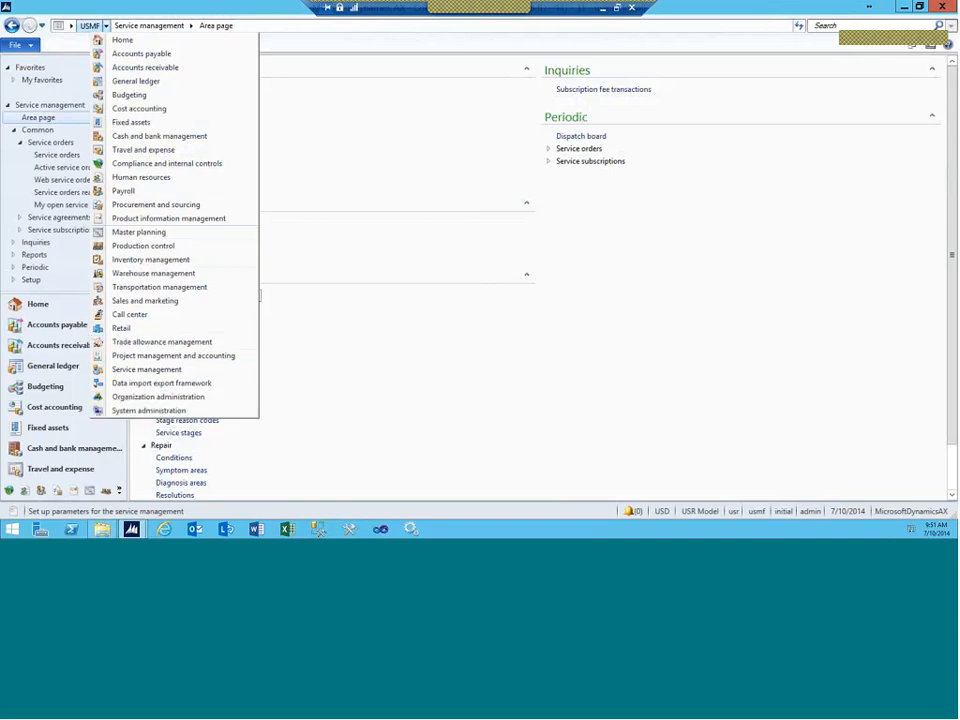
pyautogui.click(155, 177)
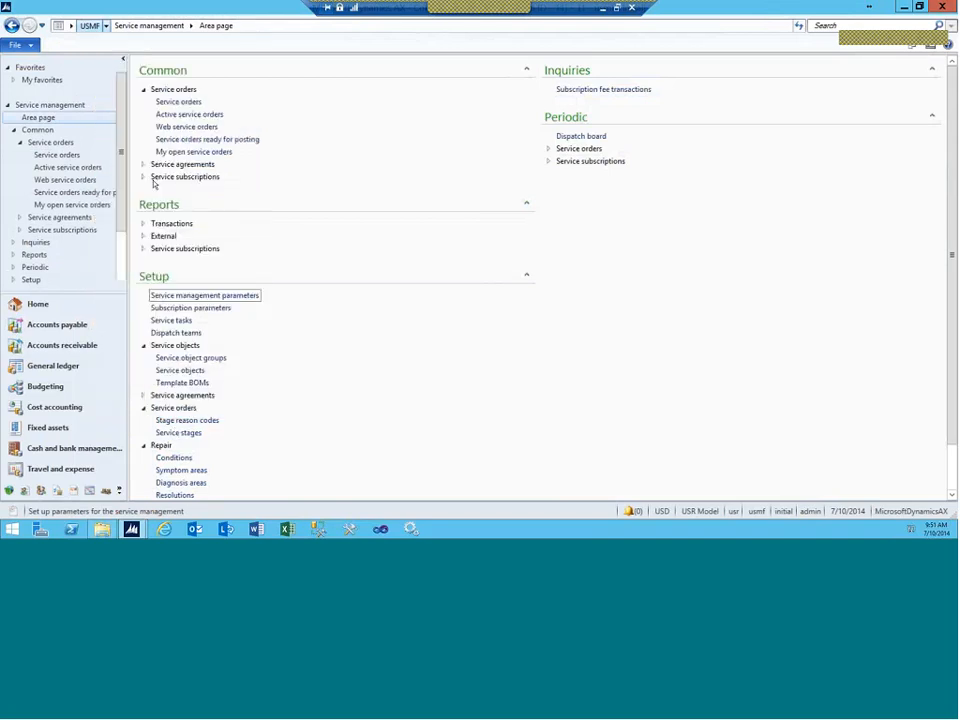
pyautogui.click(169, 103)
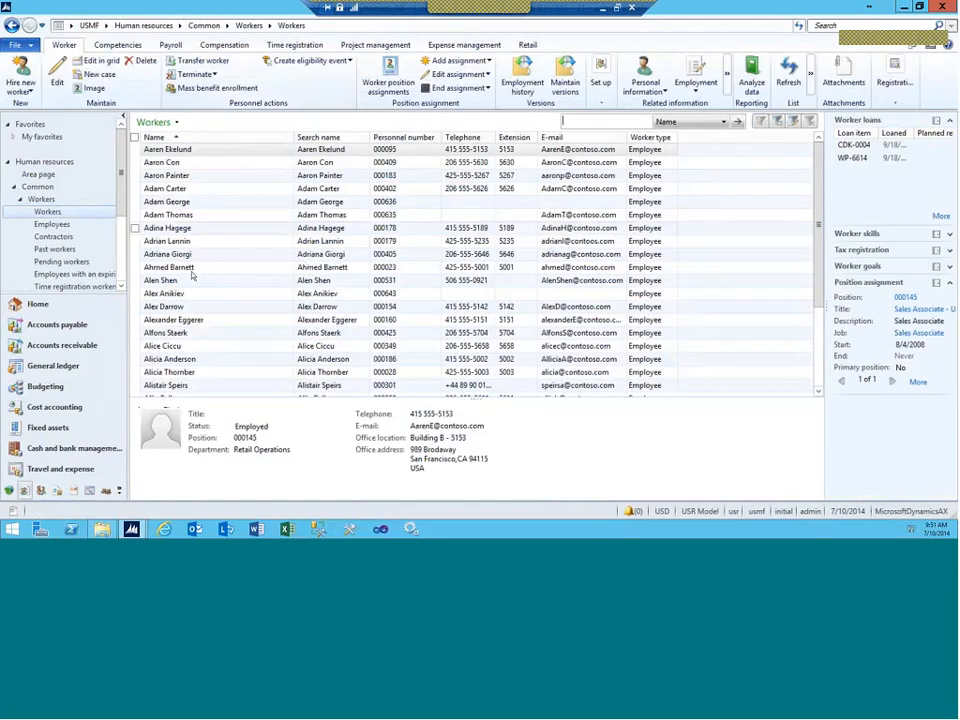
# Step: Verify in worker 000643's dispatch settings that the worker belongs to dispatch team 999
pyautogui.click(187, 294)
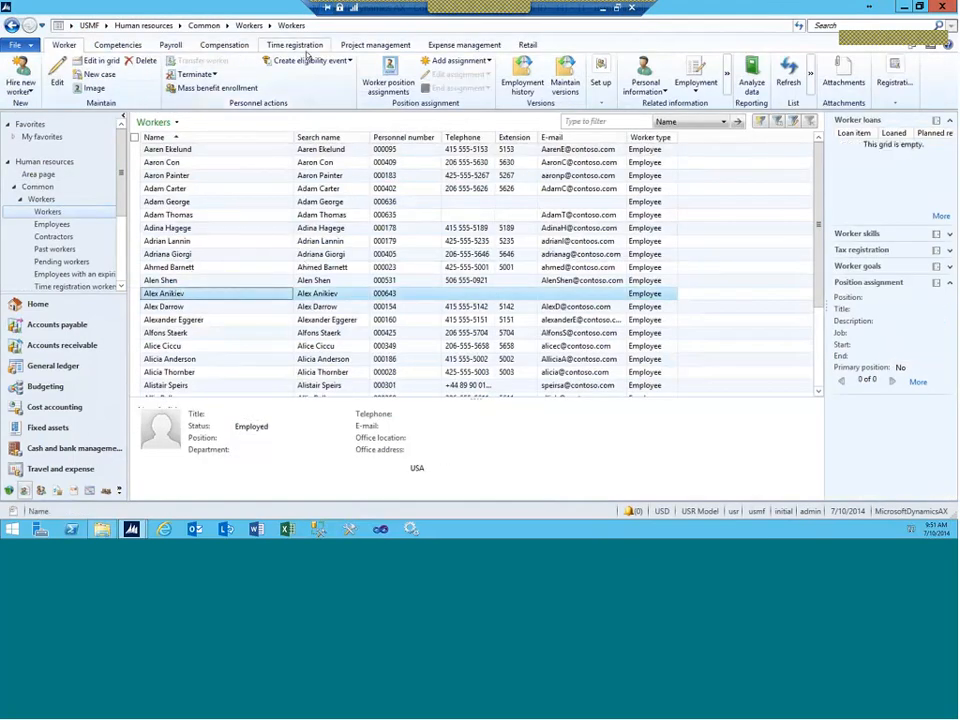
pyautogui.click(600, 72)
pyautogui.click(626, 144)
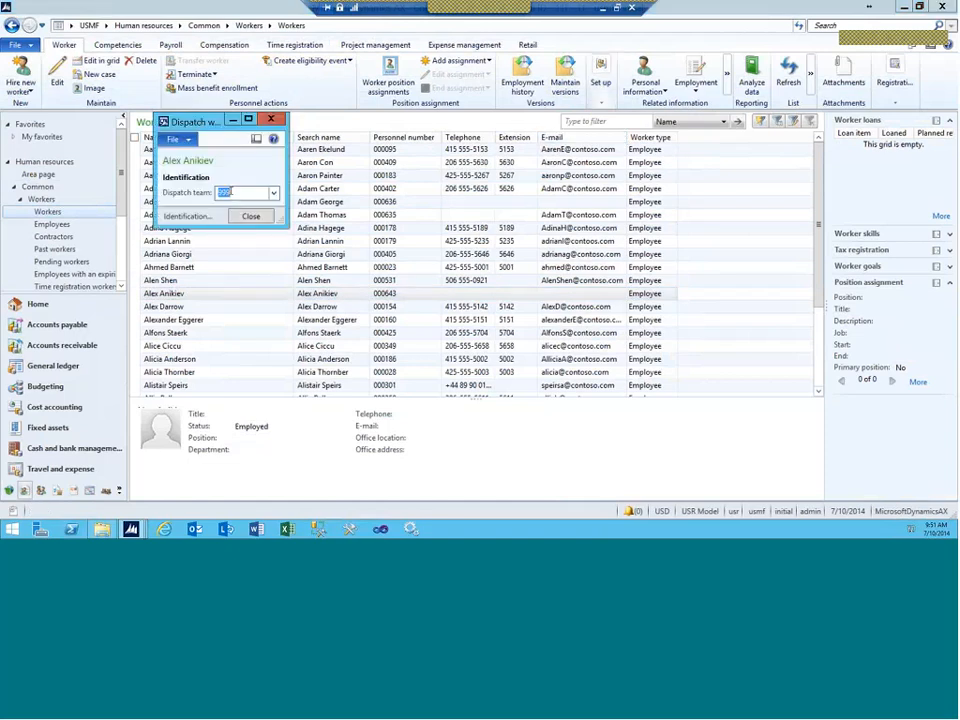
pyautogui.click(273, 193)
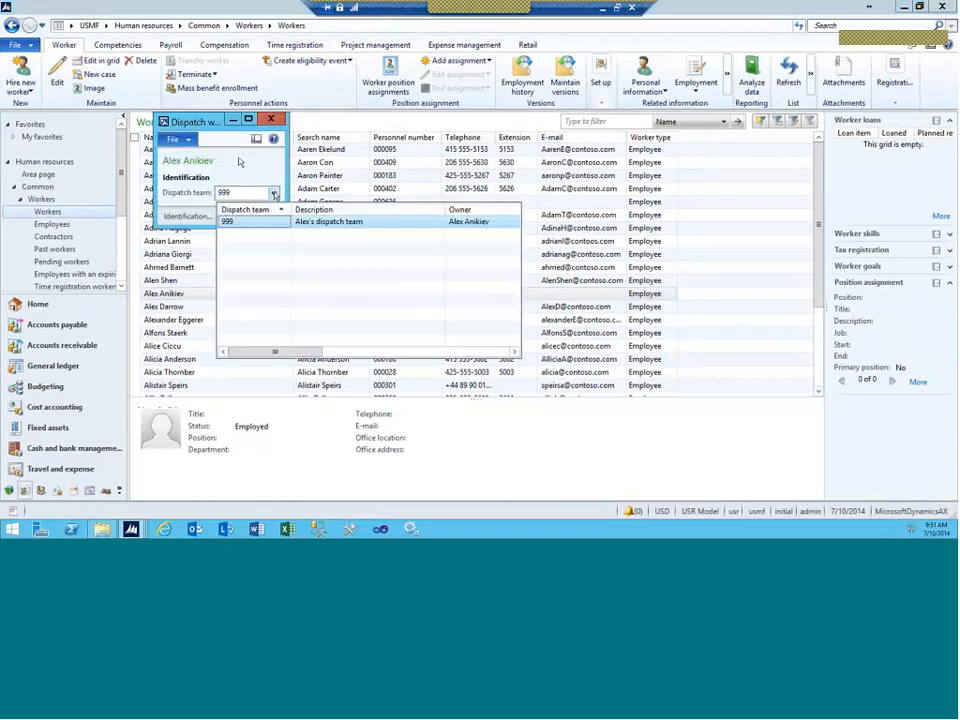
pyautogui.click(240, 162)
pyautogui.click(250, 216)
pyautogui.click(105, 25)
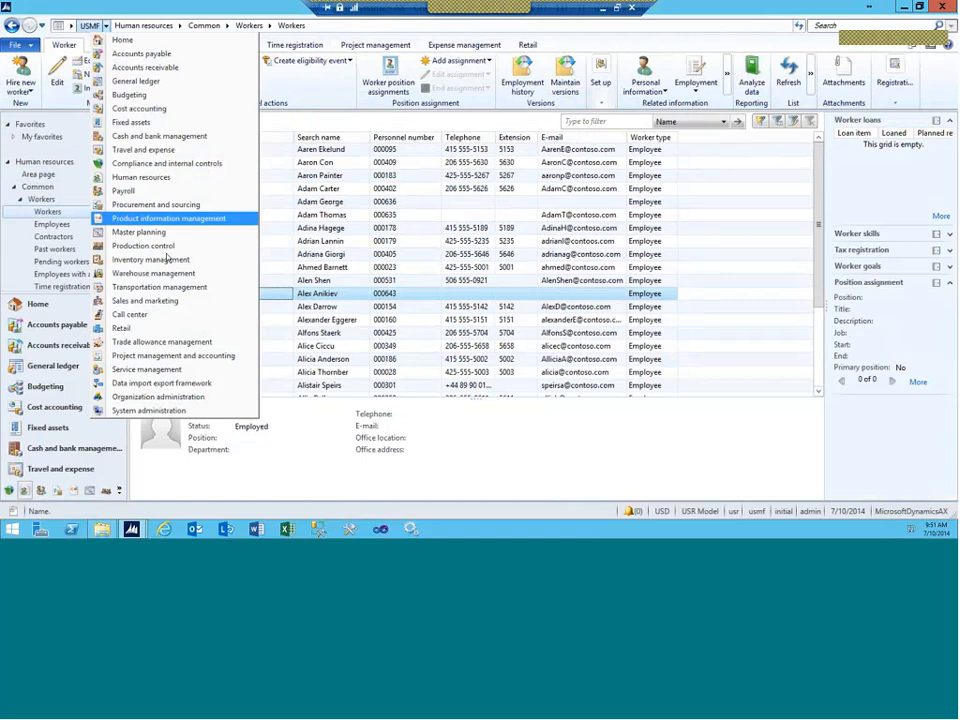
# Step: Open the Dispatch board for team 999 and locate undispatched activity 00178 of order 00021
pyautogui.click(147, 369)
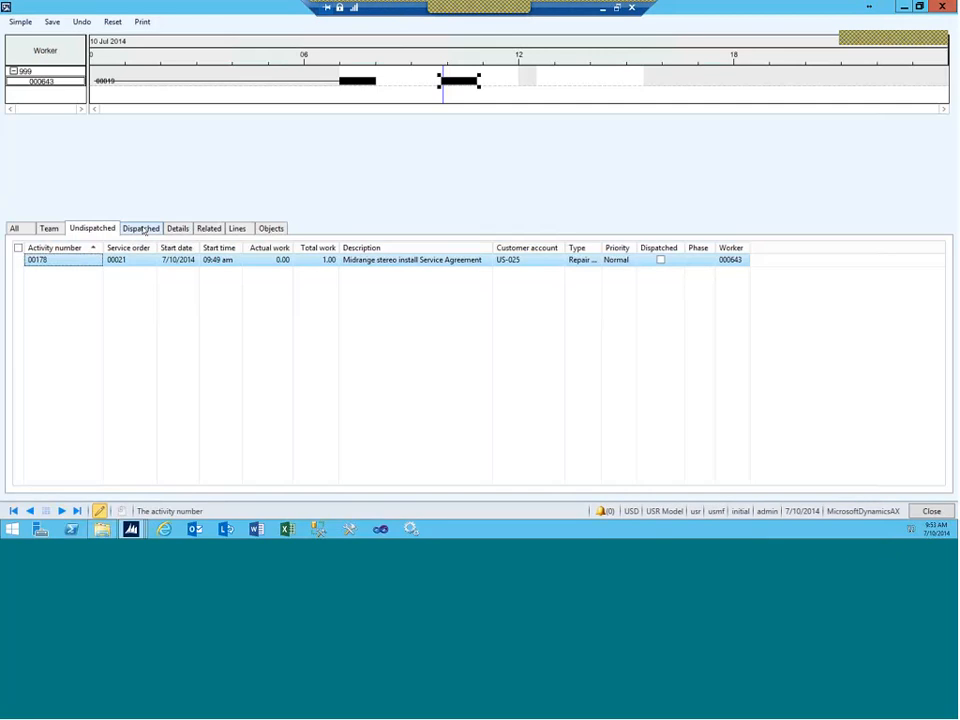
pyautogui.click(143, 230)
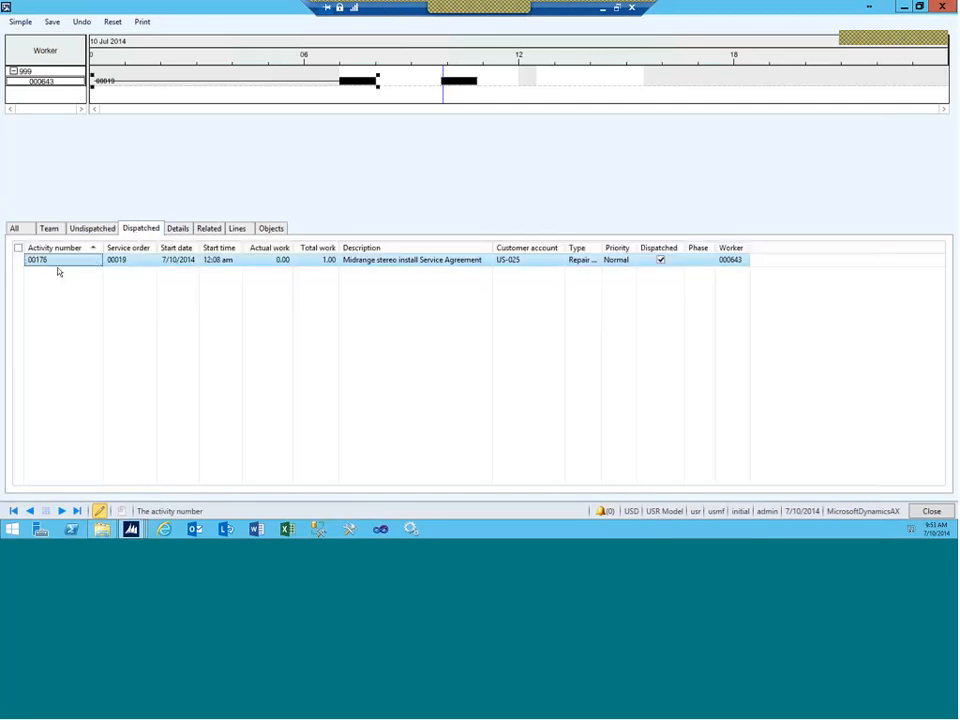
pyautogui.click(98, 231)
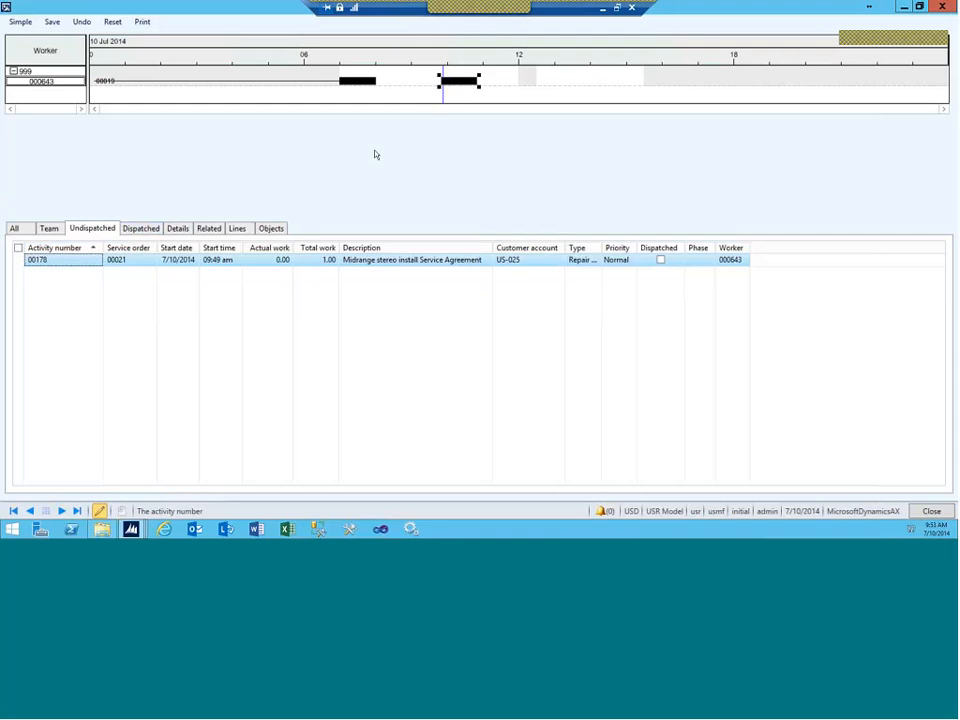
# Step: Dispatch activity 00178 to worker 000643, then close the Dispatch board saving the changes
pyautogui.rightClick(451, 80)
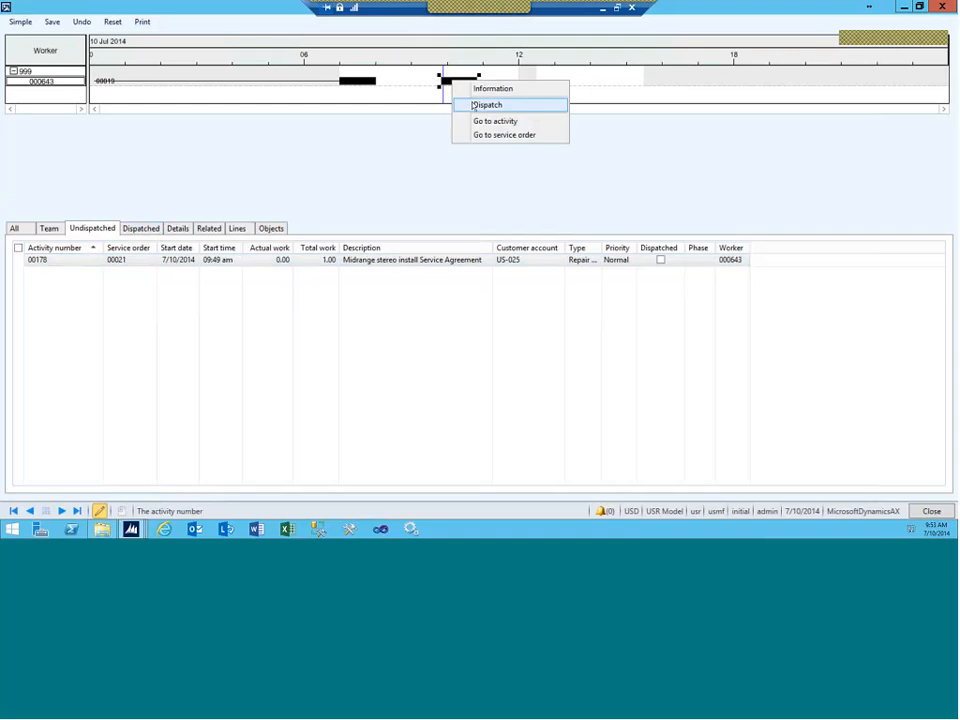
pyautogui.click(474, 105)
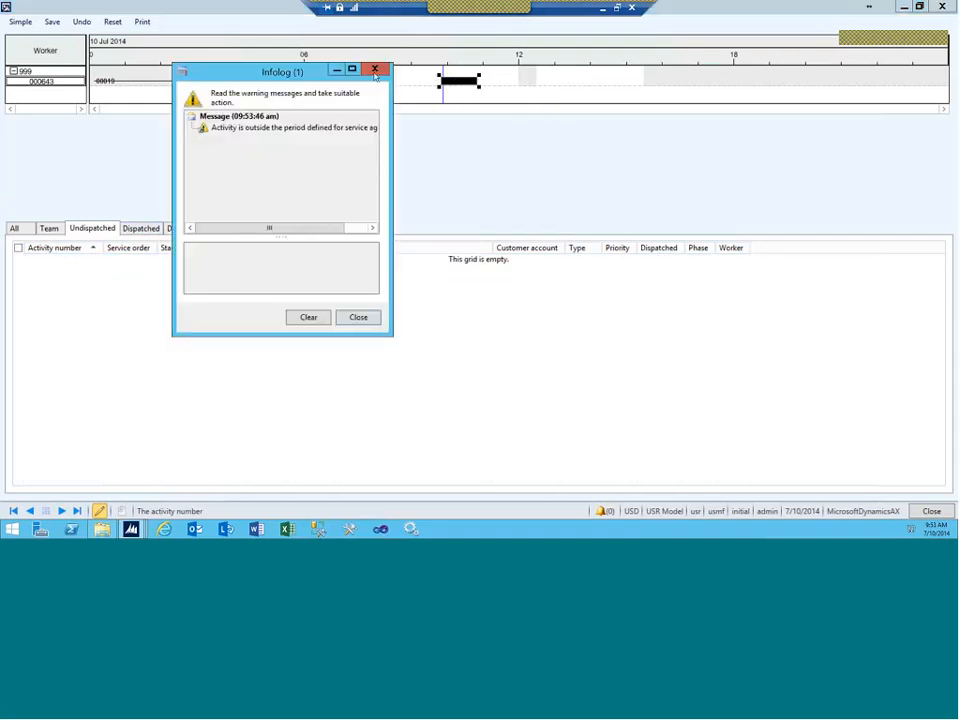
pyautogui.press('Escape')
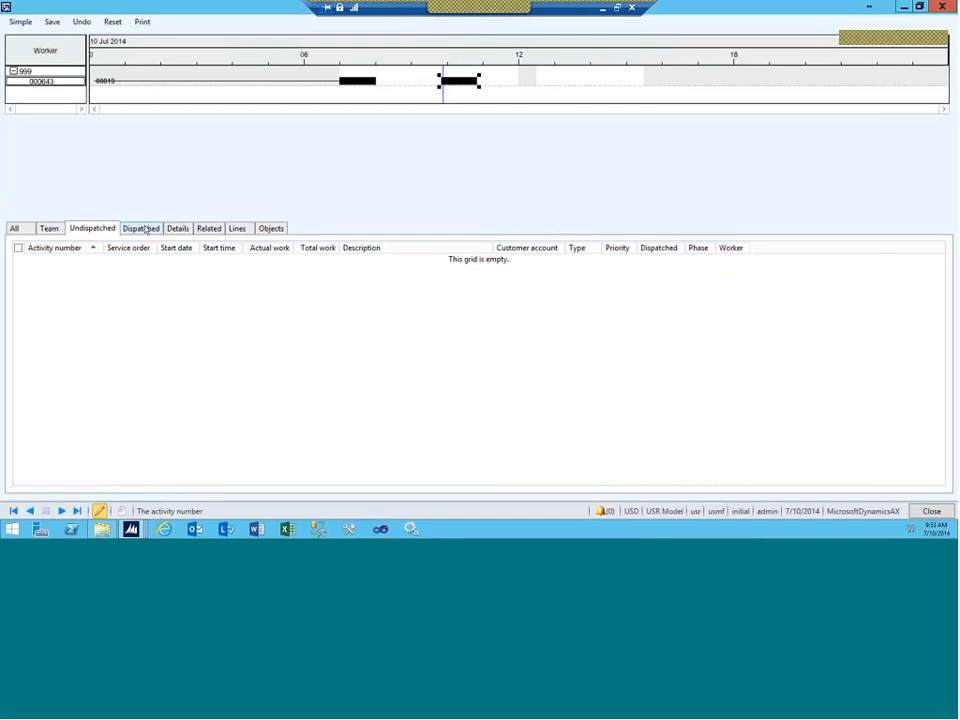
pyautogui.click(141, 228)
pyautogui.click(27, 232)
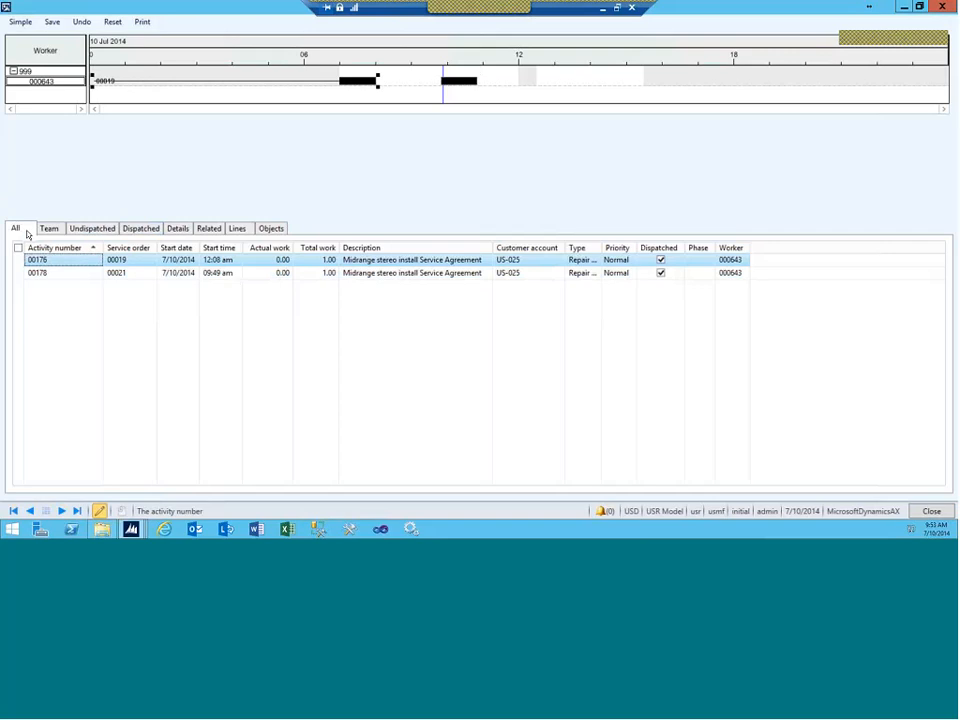
pyautogui.click(947, 6)
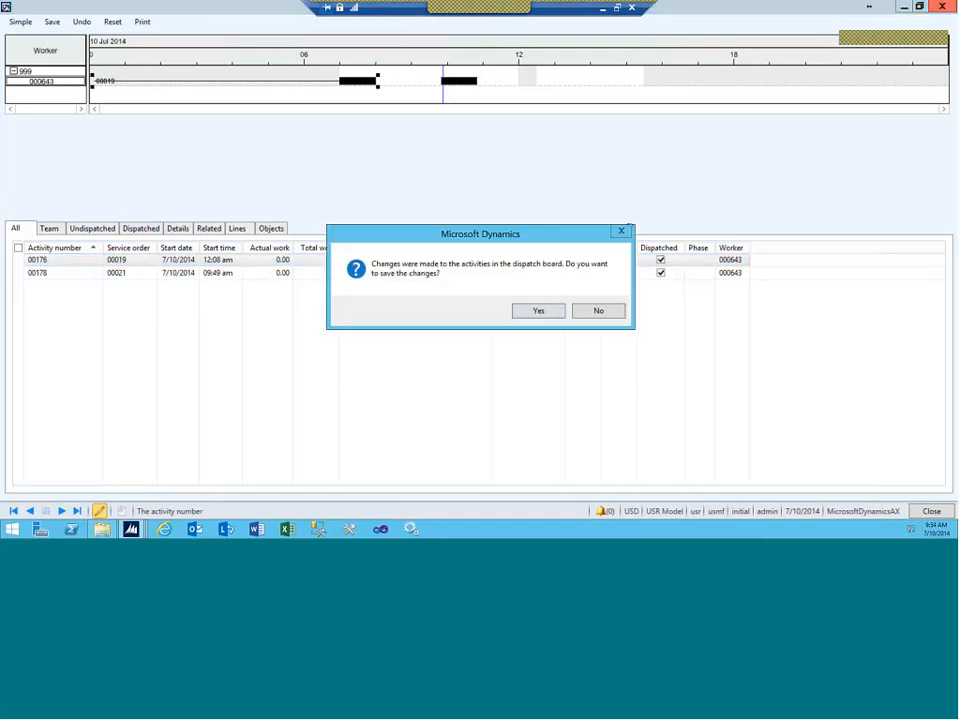
pyautogui.click(539, 310)
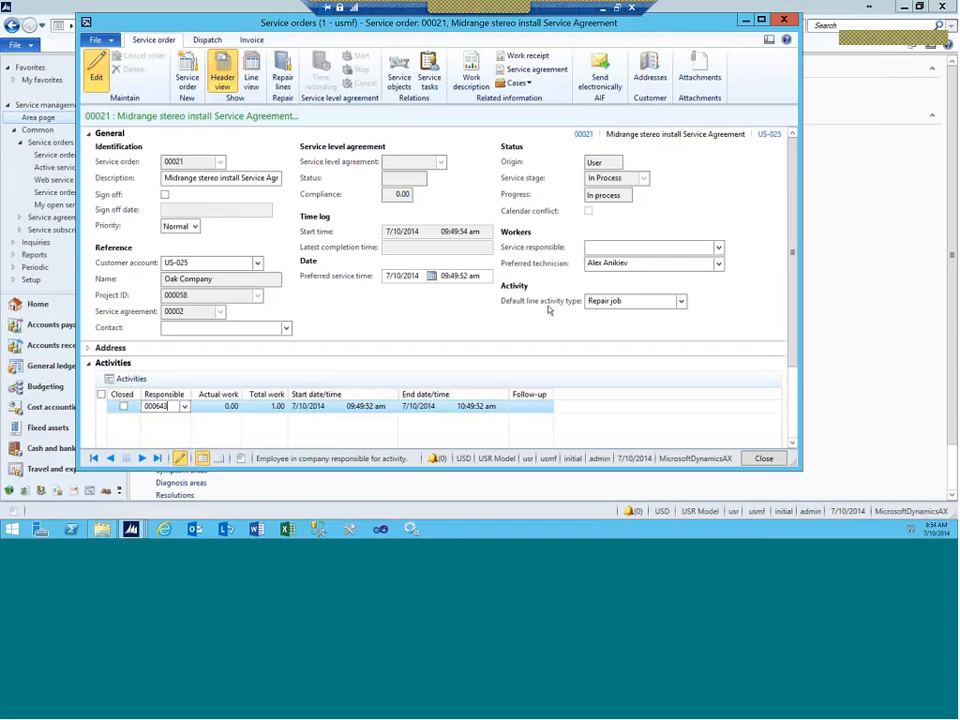
# Step: Review order 00021's hour line, then return to PowerPoint's 'Operation scheduling example' slide
pyautogui.click(252, 62)
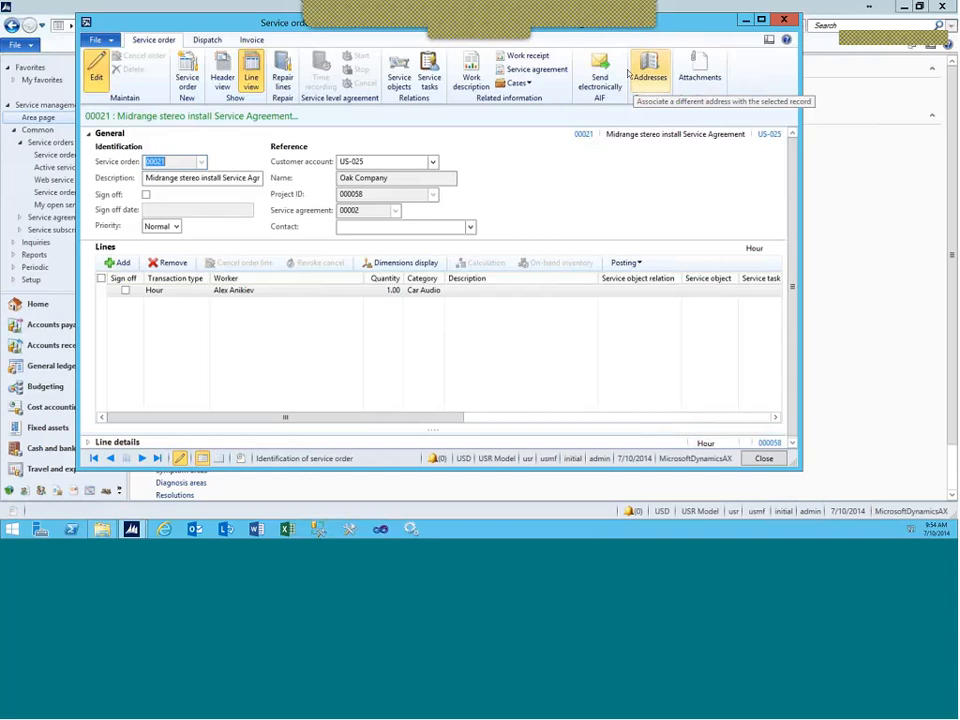
pyautogui.click(603, 11)
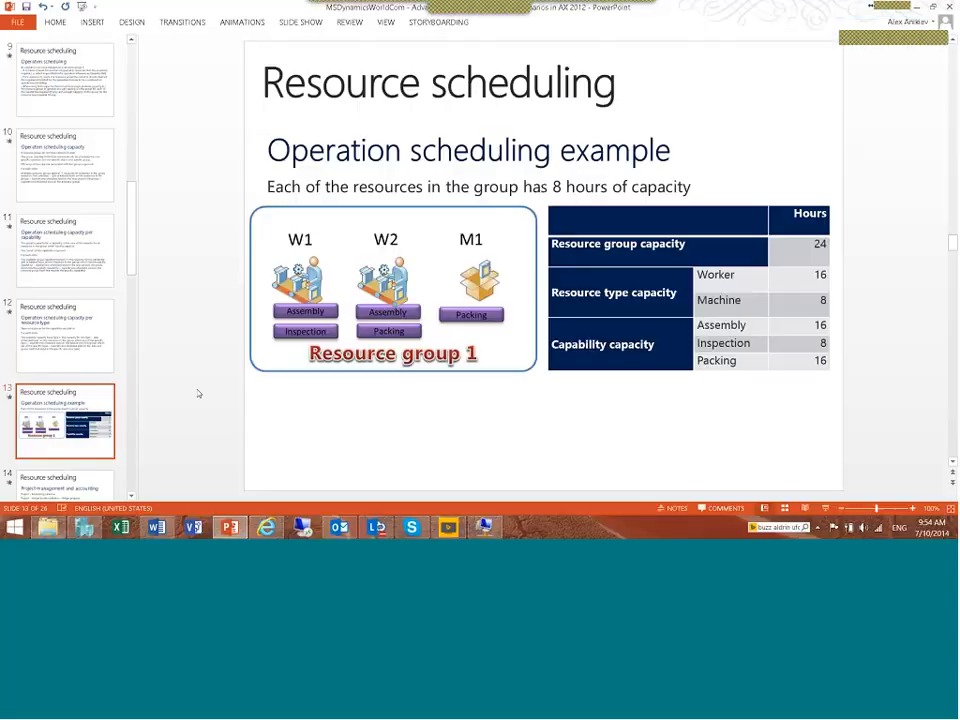
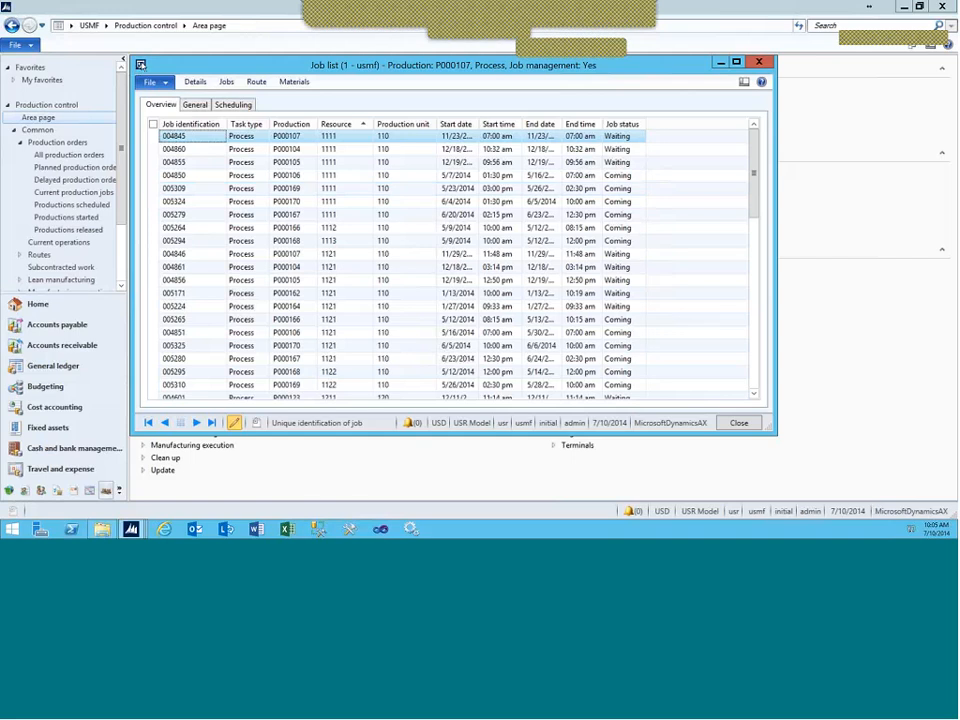
# Step: Close the Job list, then open and close the Material stockout list
pyautogui.doubleClick(139, 67)
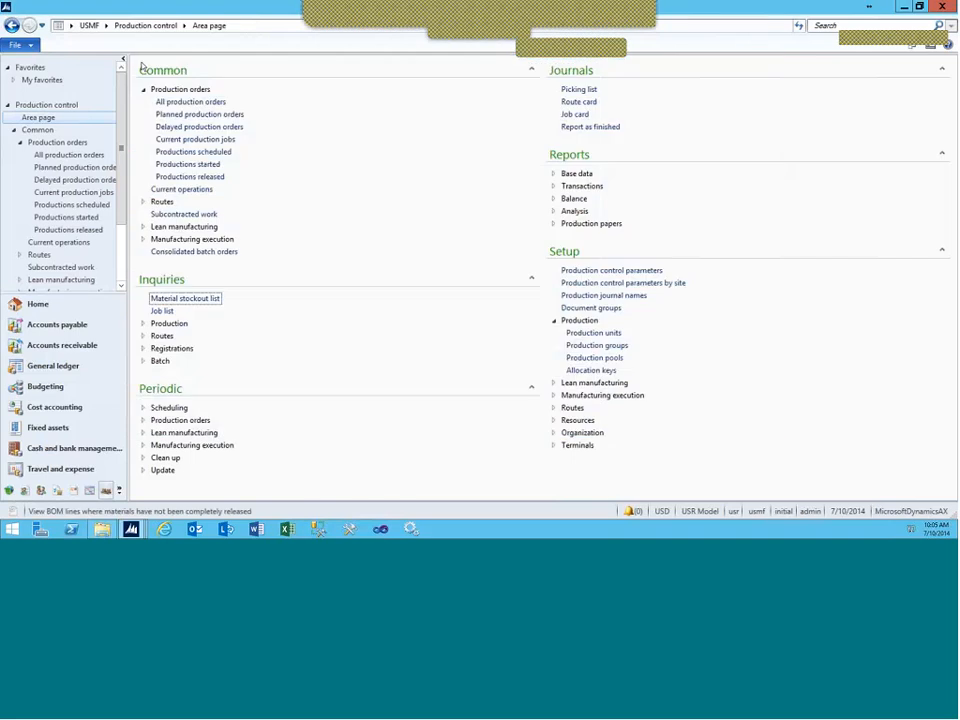
pyautogui.click(182, 298)
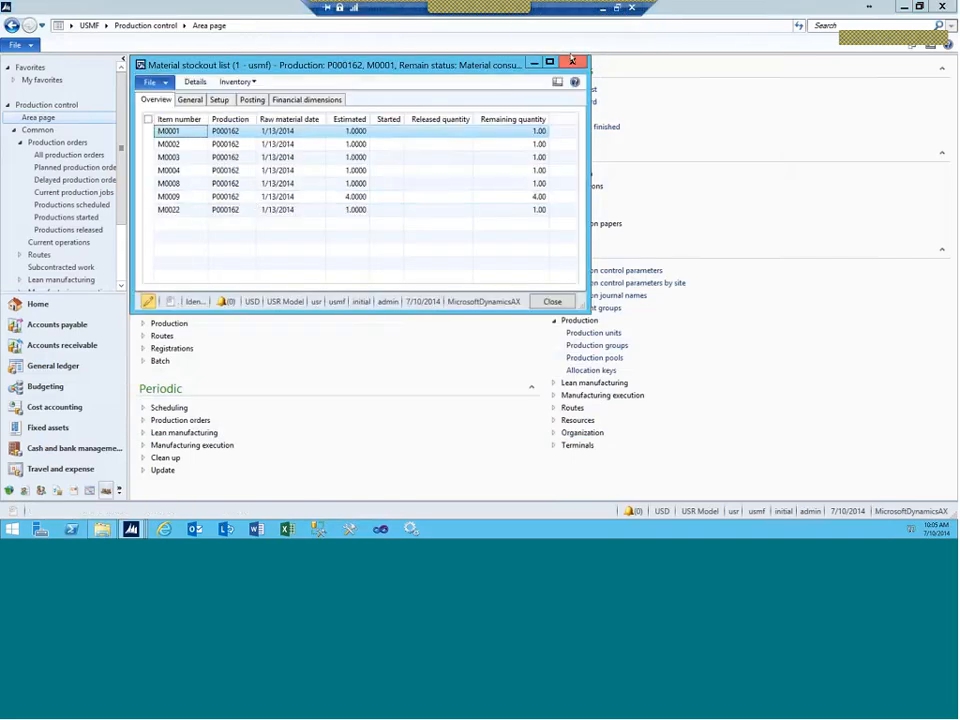
pyautogui.click(572, 62)
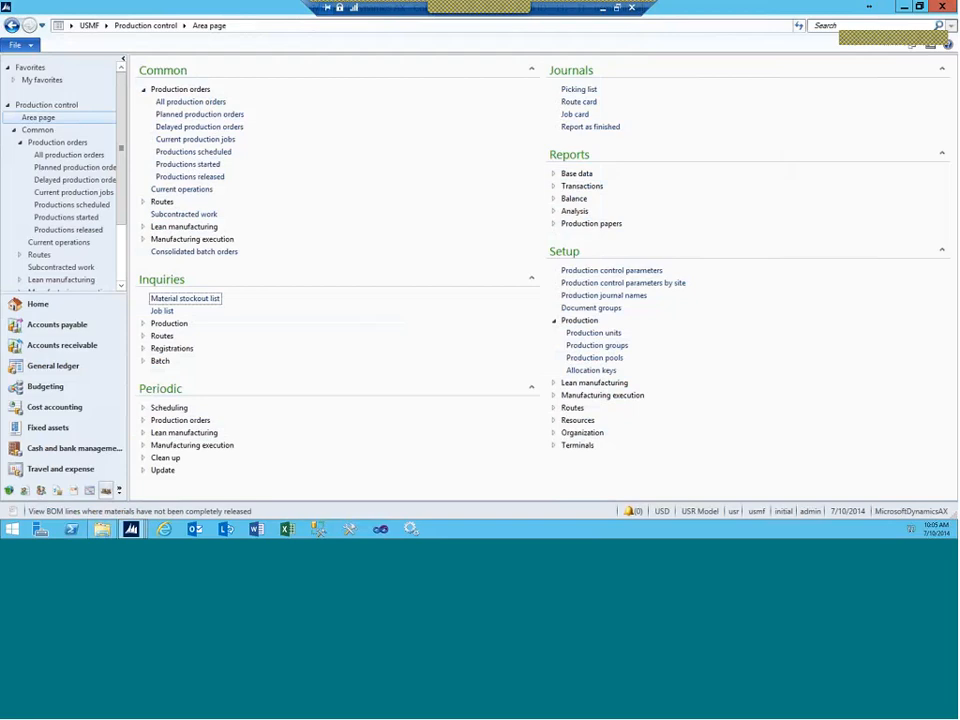
# Step: Reopen the Job list, review a job's General and Overview tabs, close it, and show the module list
pyautogui.click(161, 311)
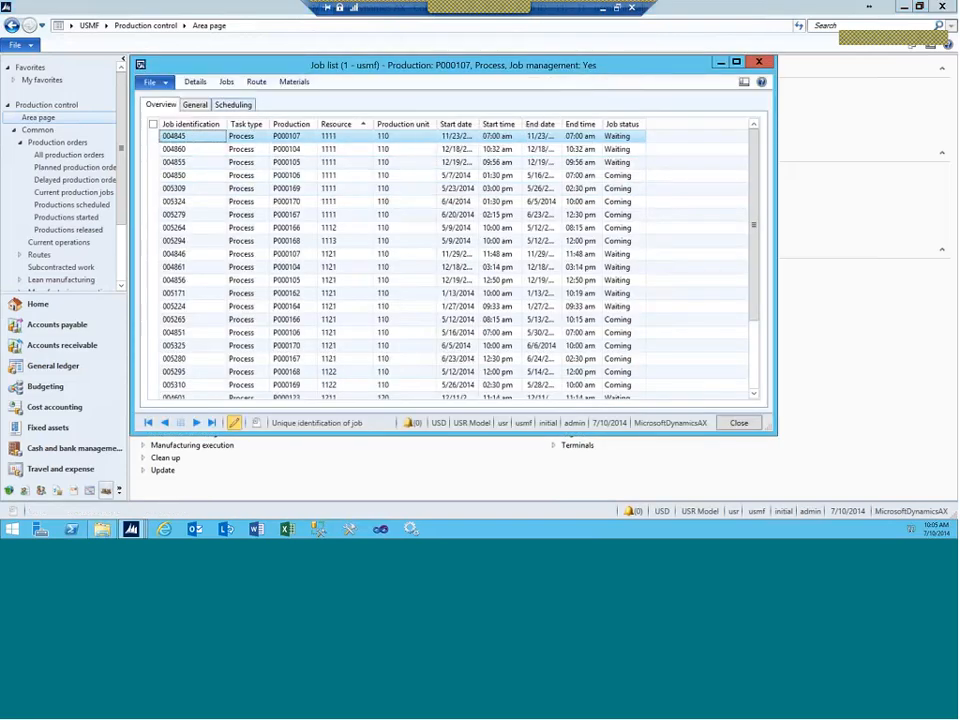
pyautogui.click(224, 106)
pyautogui.click(194, 106)
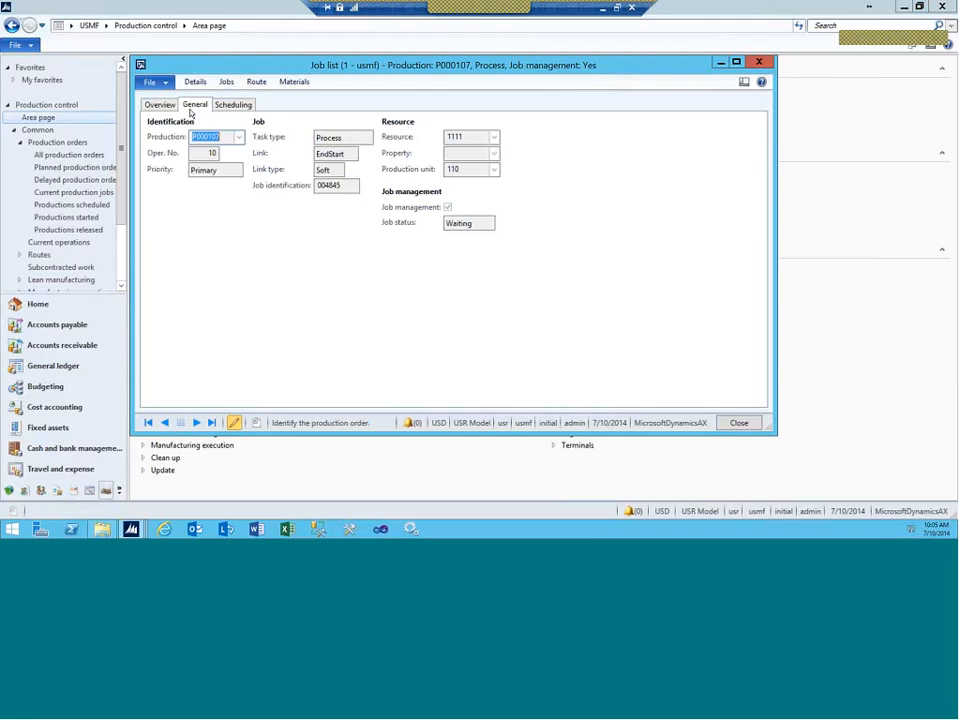
pyautogui.click(159, 105)
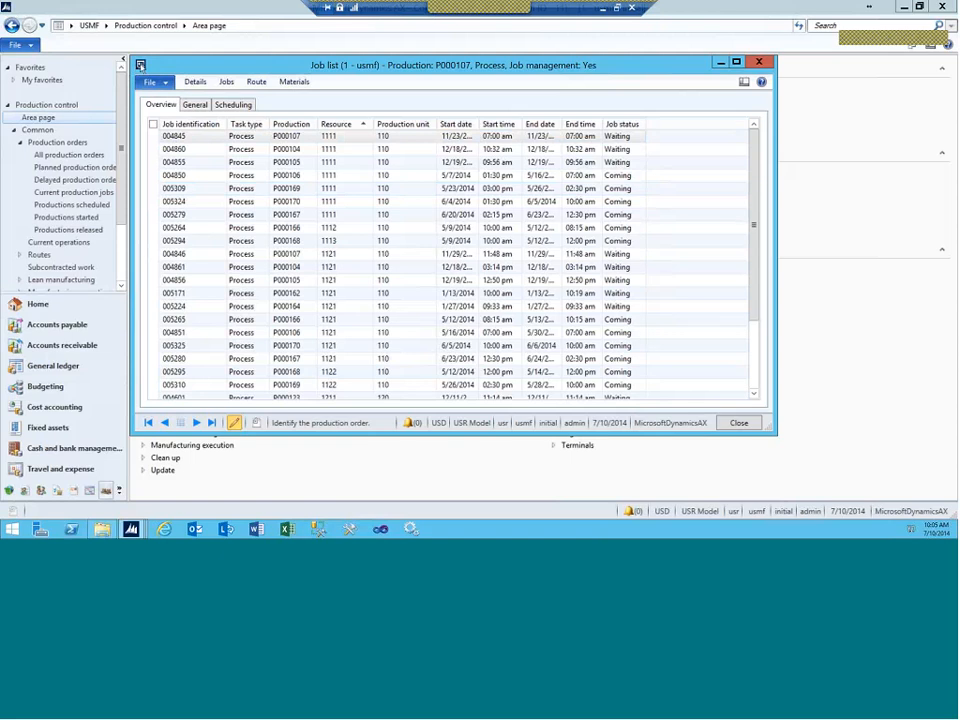
pyautogui.press('Escape')
pyautogui.click(106, 26)
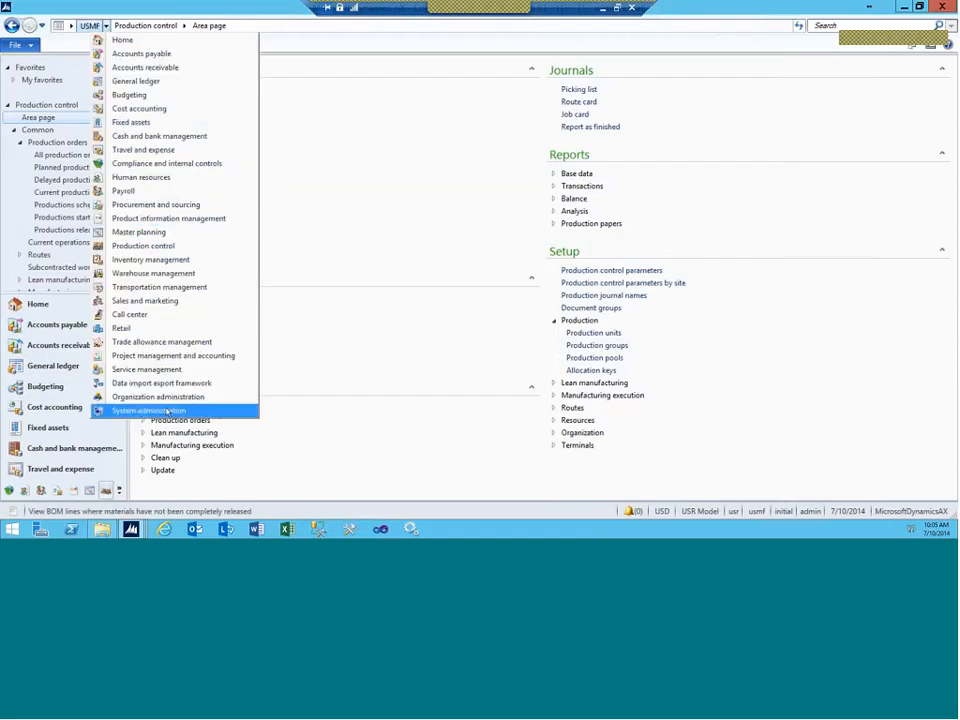
# Step: Open Resource groups in Organization administration and review posted route transactions for group 1110 Cabinet polishing
pyautogui.click(150, 397)
pyautogui.click(183, 164)
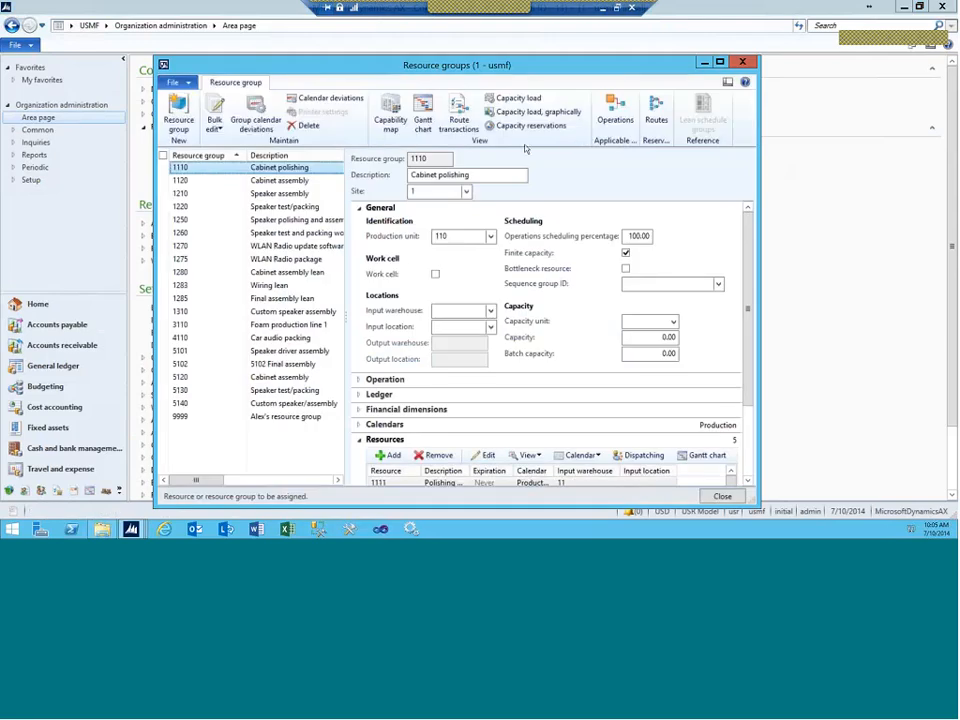
pyautogui.click(458, 115)
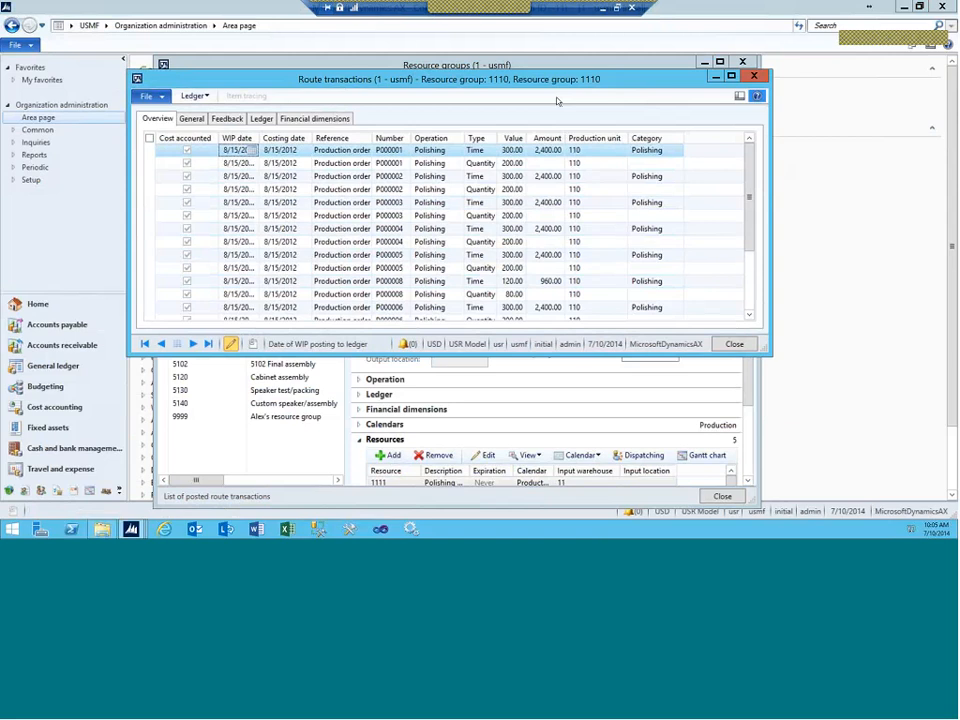
pyautogui.press('Escape')
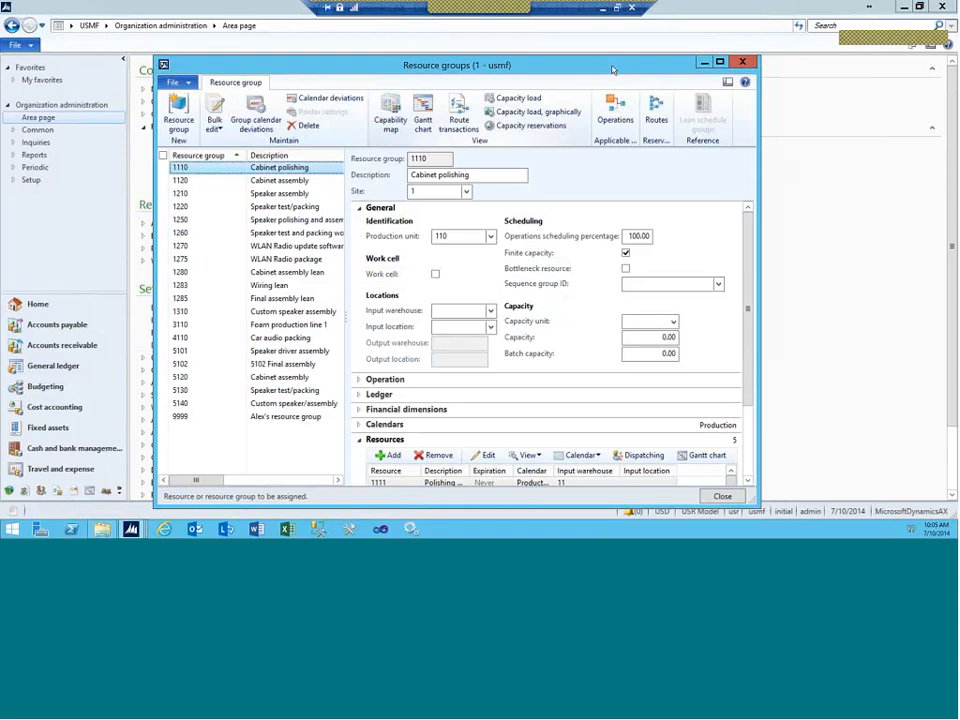
pyautogui.click(615, 110)
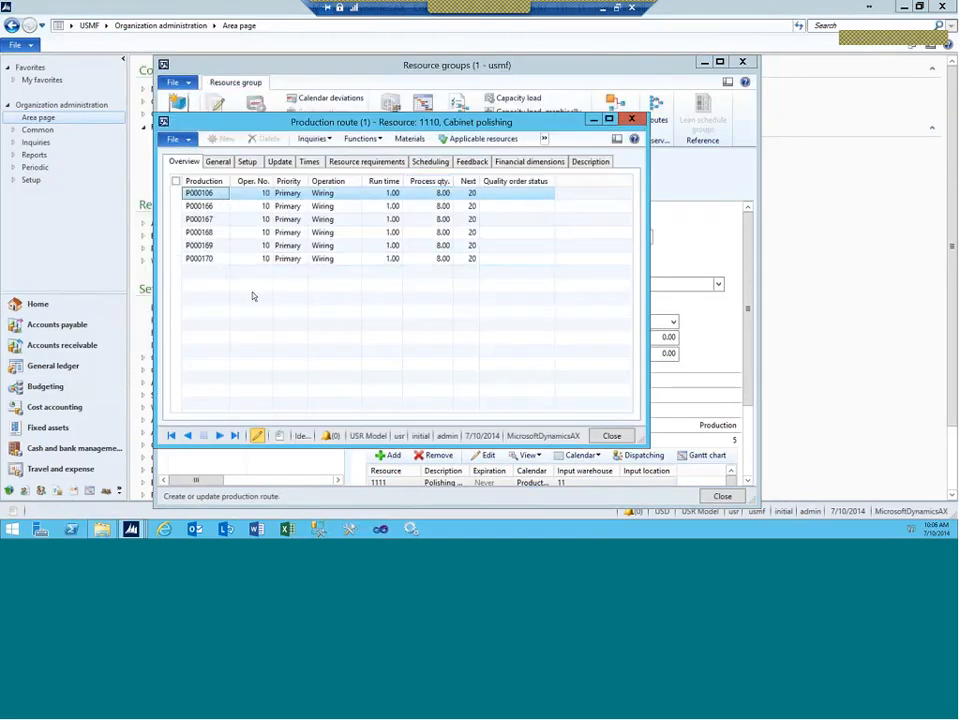
pyautogui.click(430, 162)
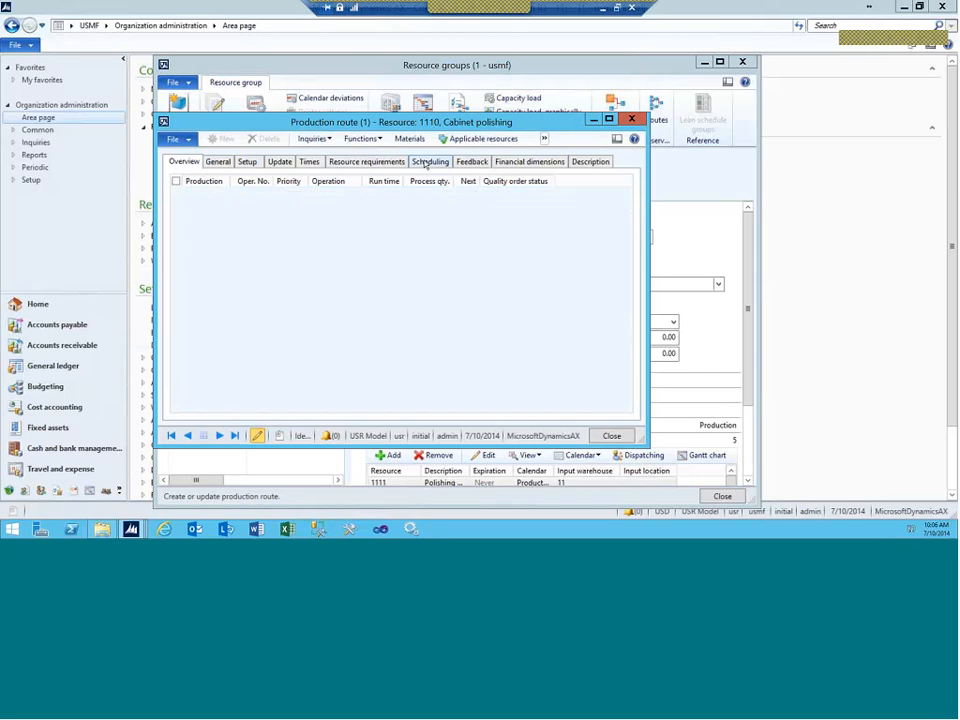
pyautogui.click(361, 139)
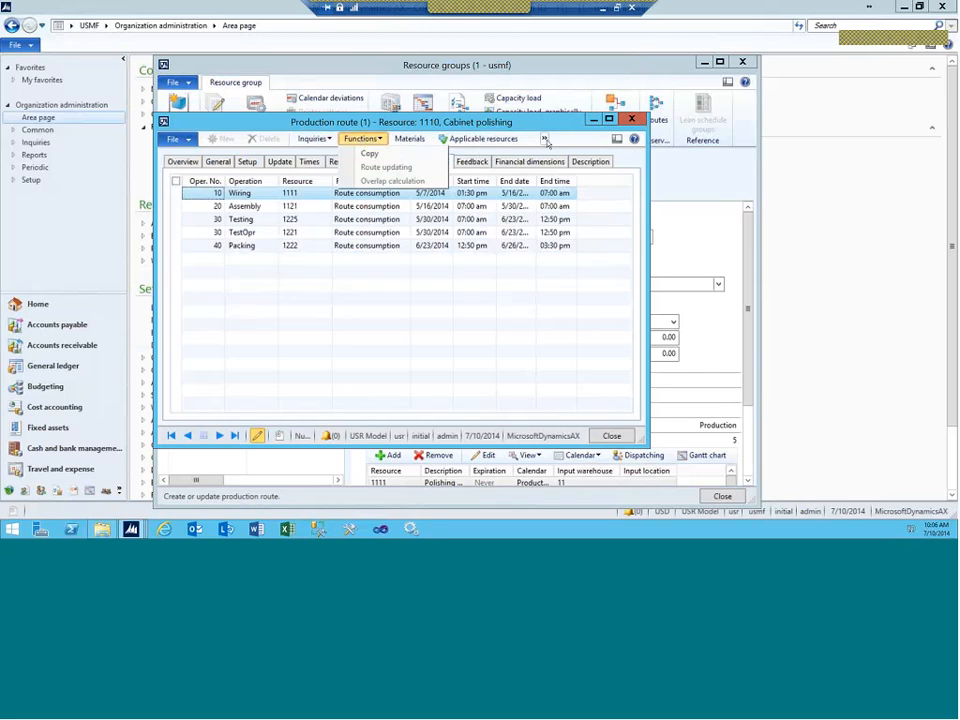
pyautogui.click(311, 139)
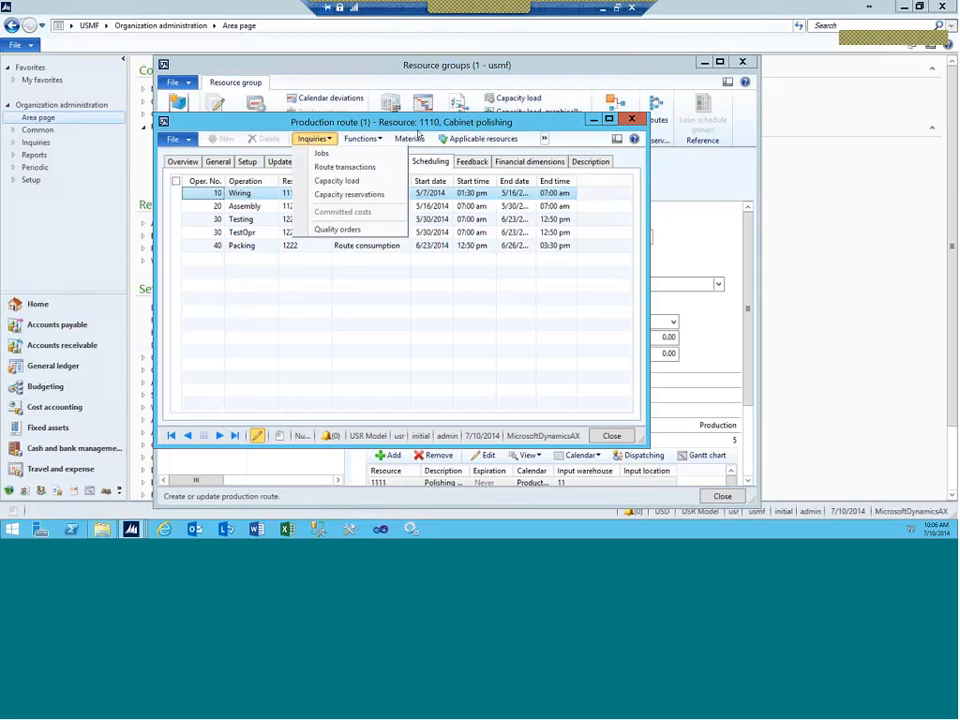
pyautogui.click(631, 121)
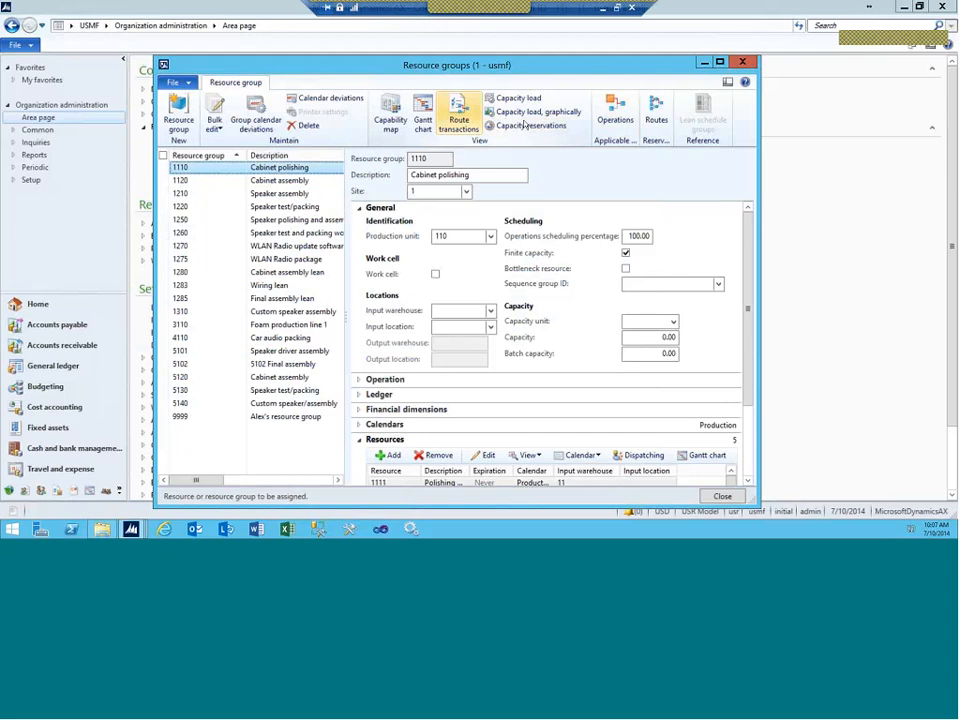
# Step: Reopen group 1110's route transactions and start a Filter by field on Resource group
pyautogui.click(458, 120)
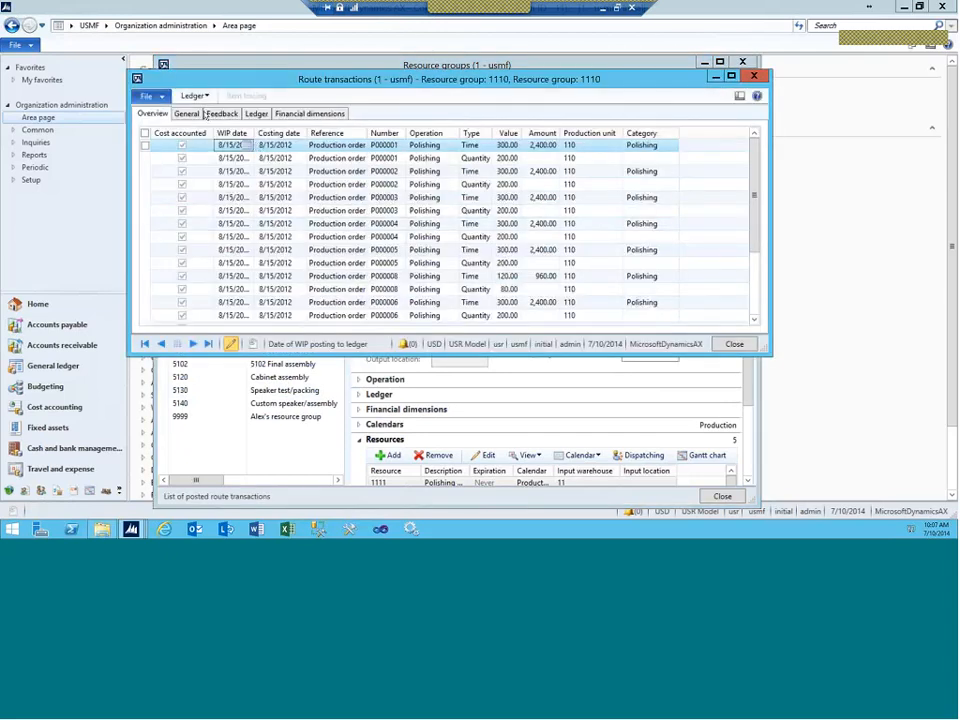
pyautogui.click(186, 115)
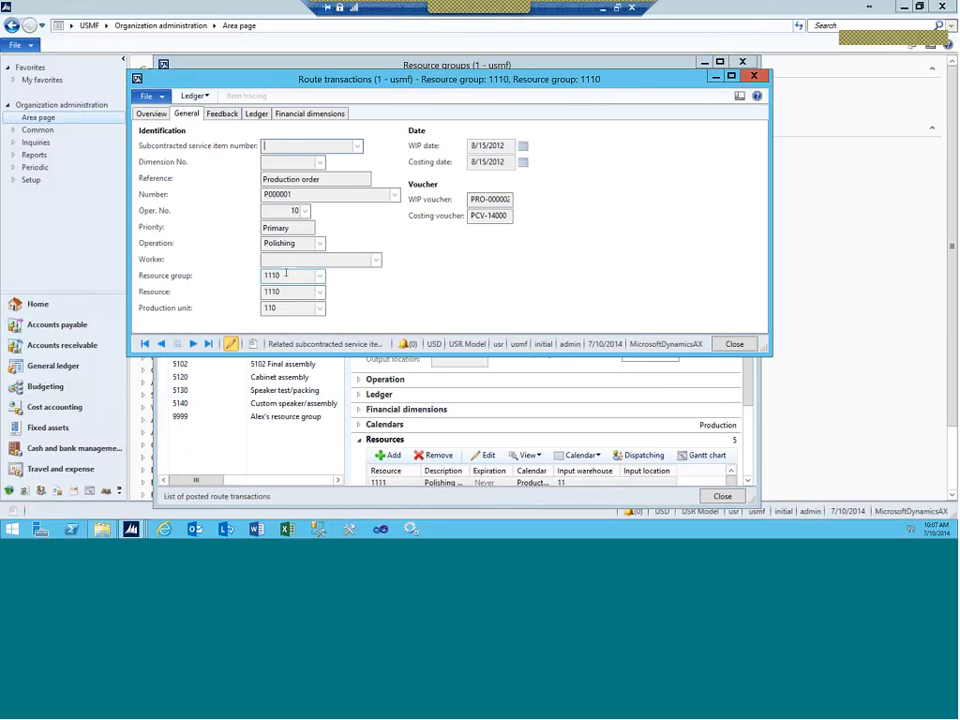
pyautogui.click(243, 277)
pyautogui.press('Tab')
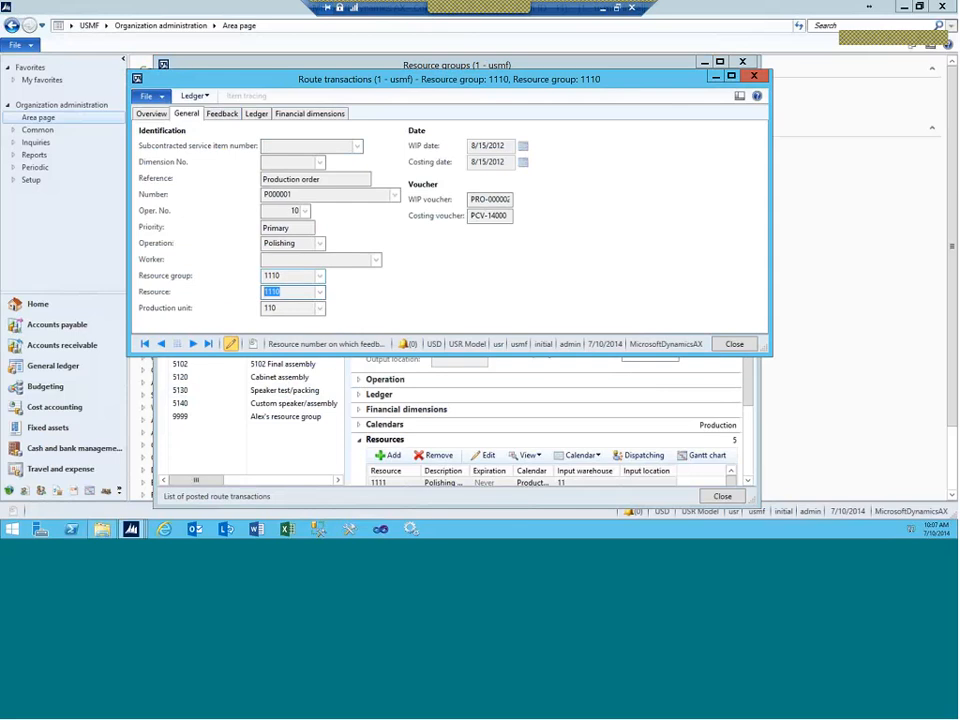
pyautogui.click(278, 277)
pyautogui.rightClick(280, 278)
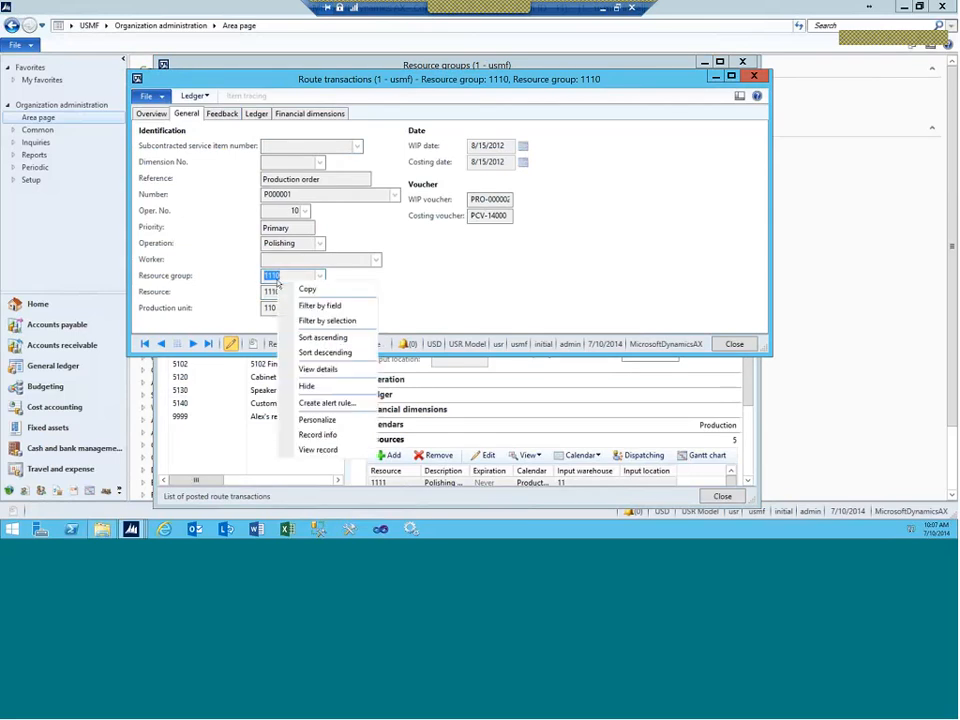
pyautogui.click(339, 307)
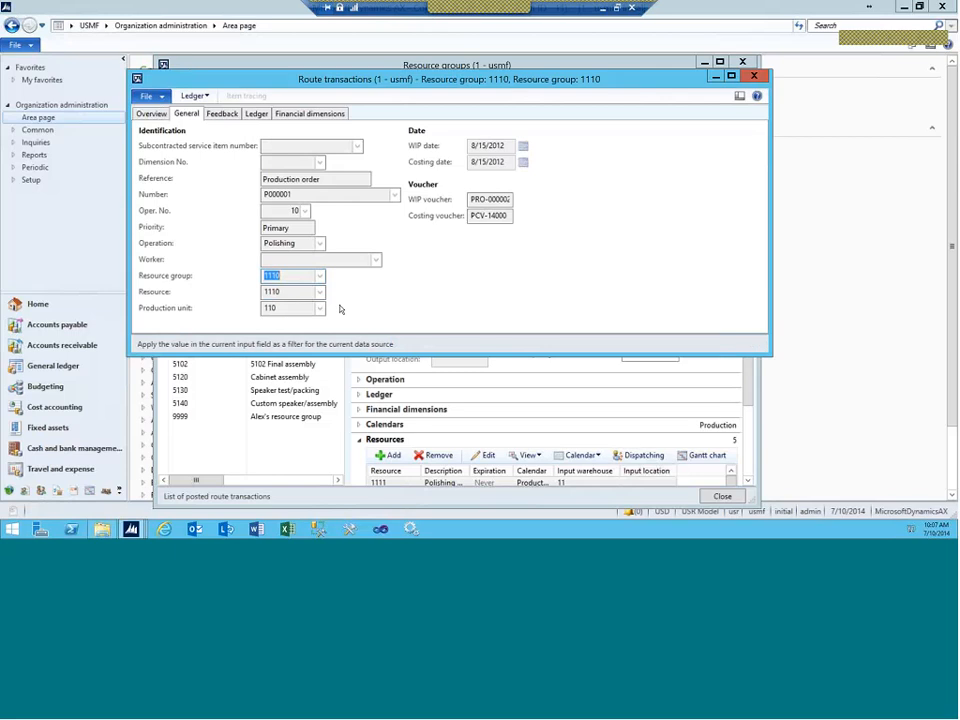
# Step: Filter route transactions to resource group 9999, find no records, and close the window
pyautogui.write('9999')
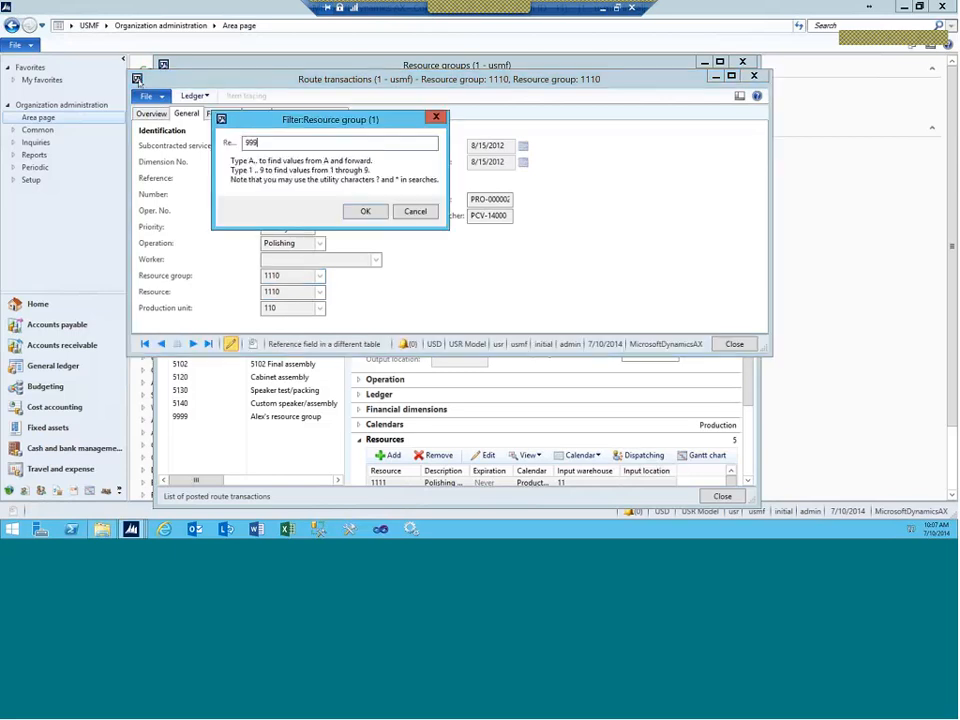
pyautogui.press('Return')
pyautogui.doubleClick(137, 78)
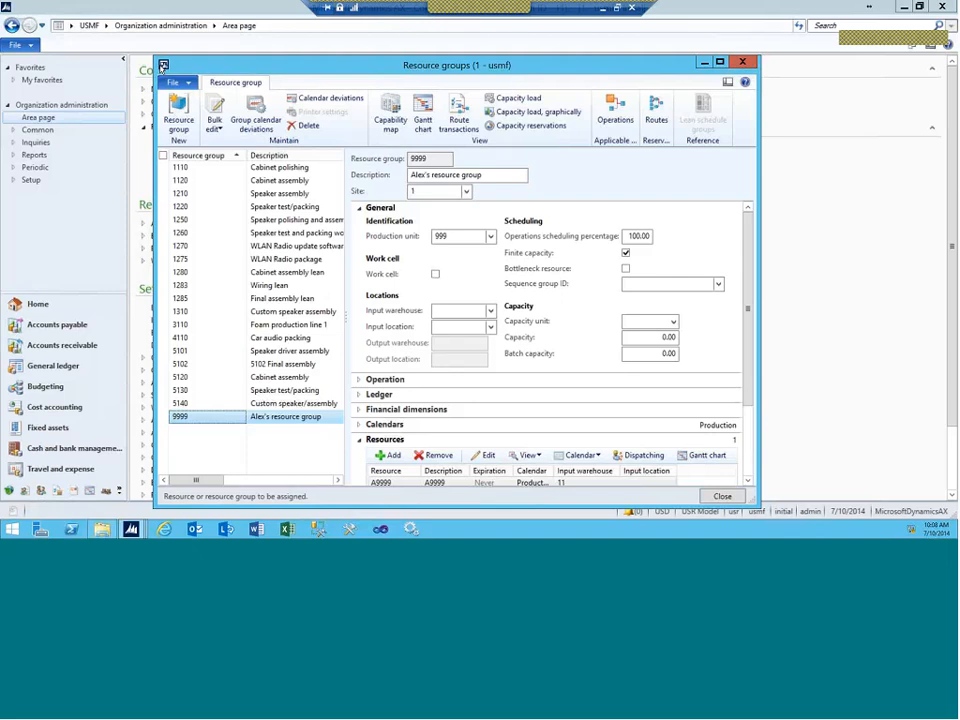
# Step: Close Resource groups, schedule operations for production orders P000169–P000173, and return to PowerPoint
pyautogui.doubleClick(163, 67)
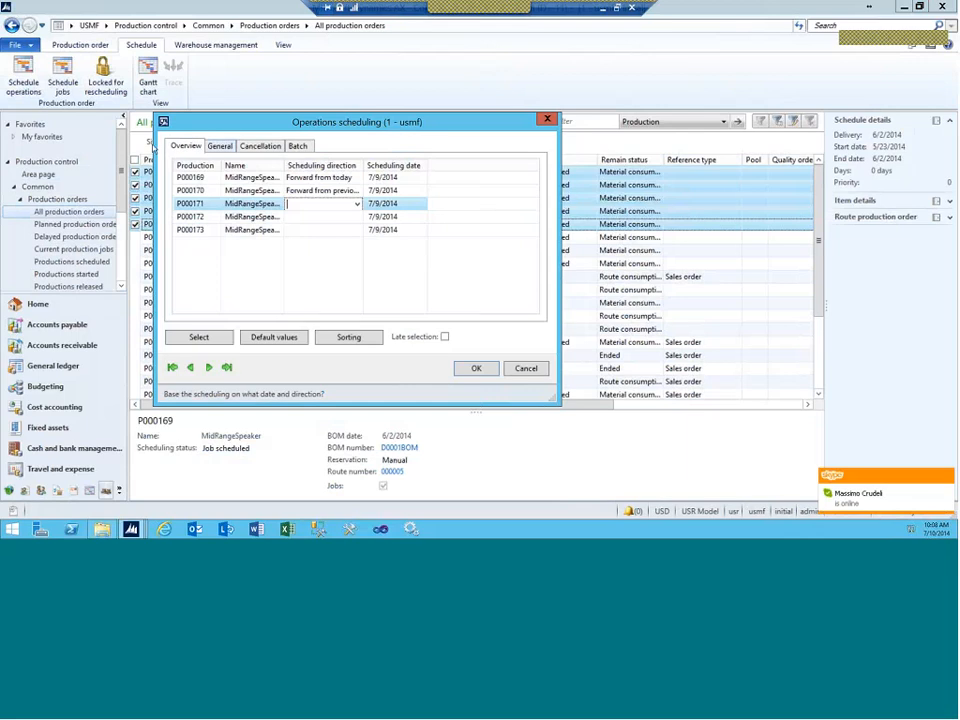
pyautogui.click(545, 120)
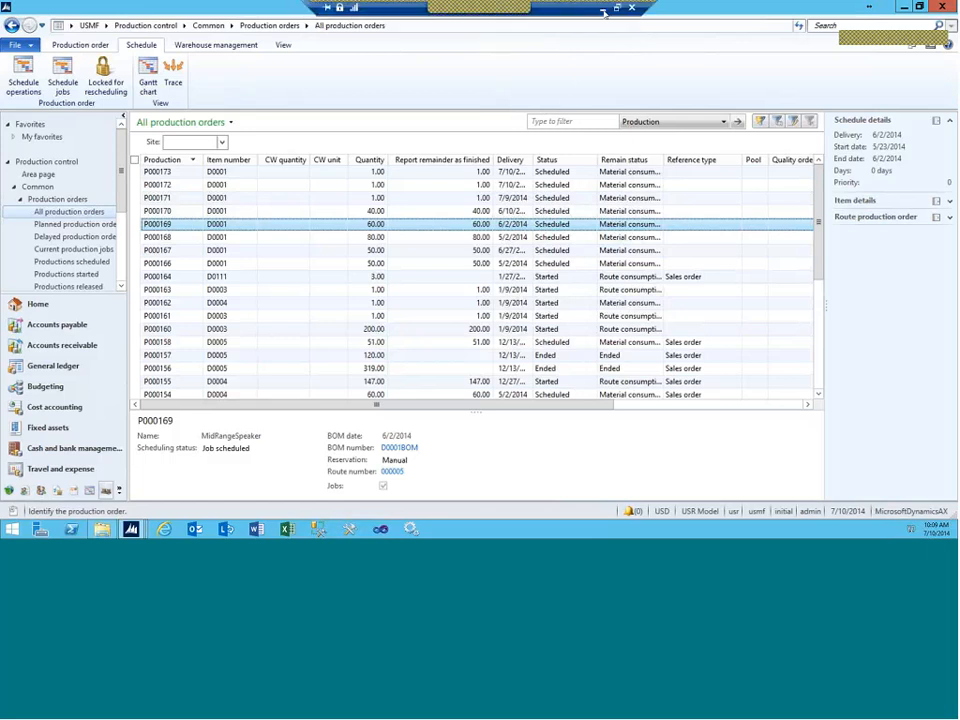
pyautogui.click(603, 11)
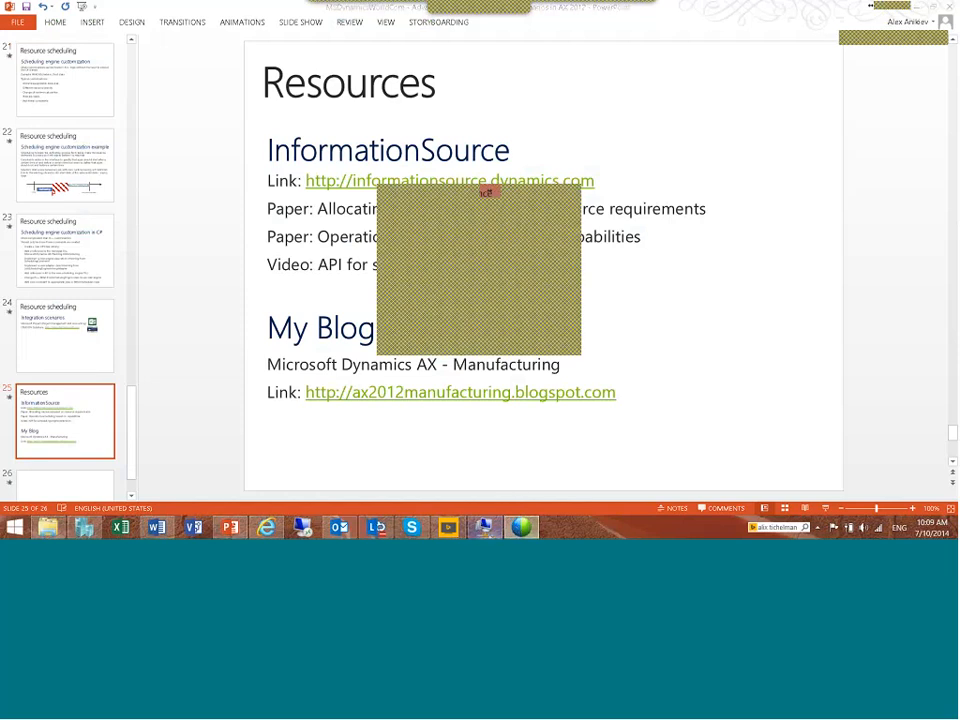
# Step: Move back from slide 22 to the capacity slides 11–12 (per capability, per resource type)
pyautogui.click(46, 162)
pyautogui.press('Up')
pyautogui.press('Up')
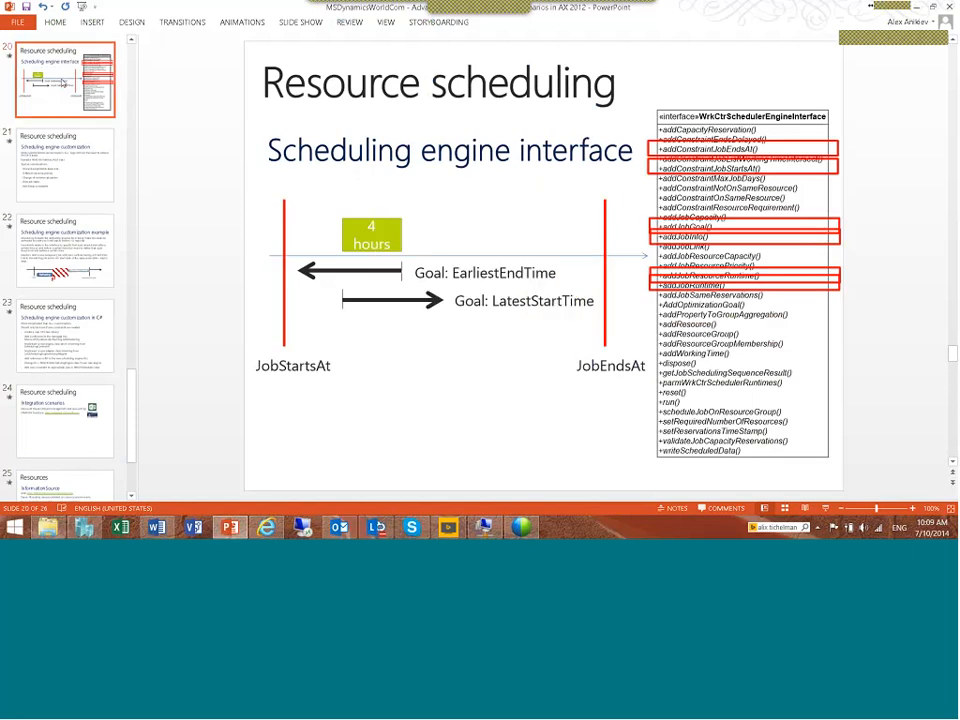
pyautogui.press('Up')
pyautogui.press('Up')
pyautogui.press('Up')
pyautogui.press('Up')
pyautogui.press('Up')
pyautogui.press('Up')
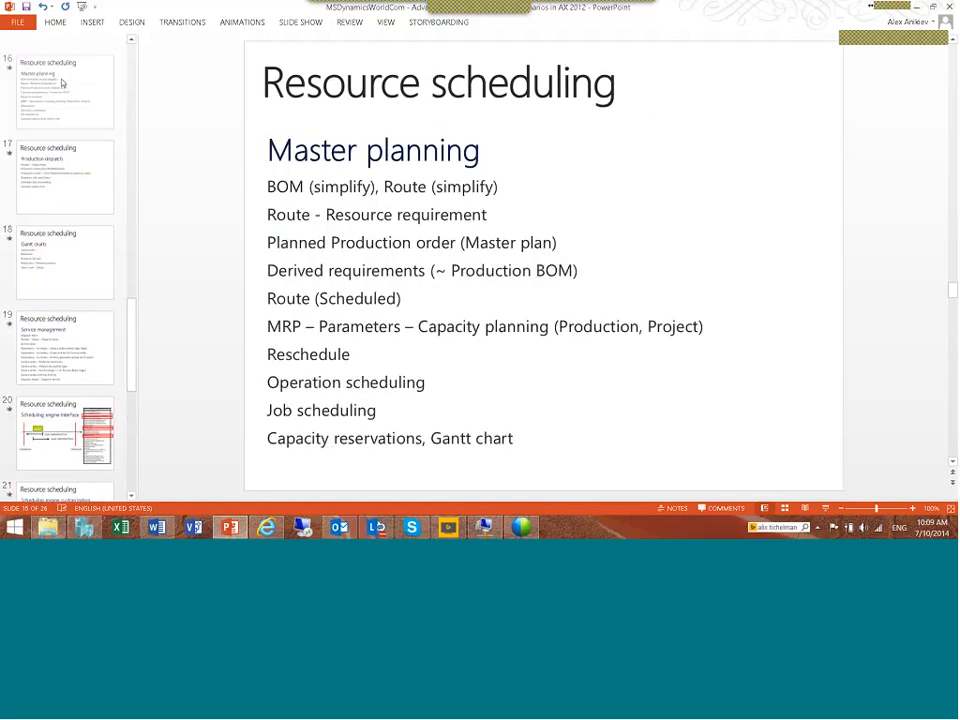
pyautogui.press('Up')
pyautogui.press('Up')
pyautogui.press('Up')
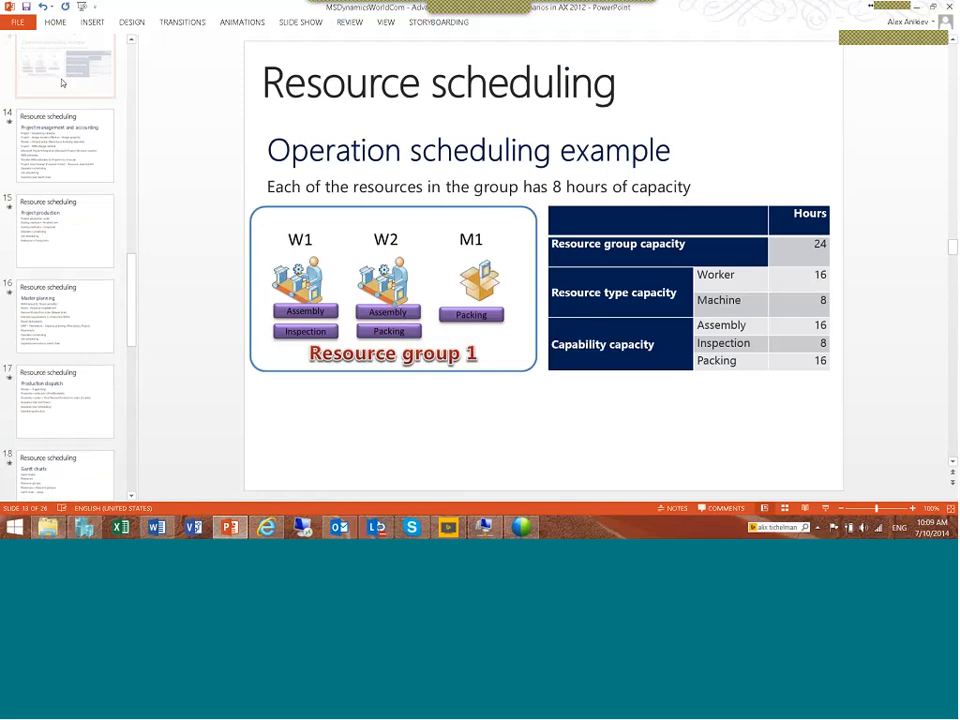
pyautogui.press('Up')
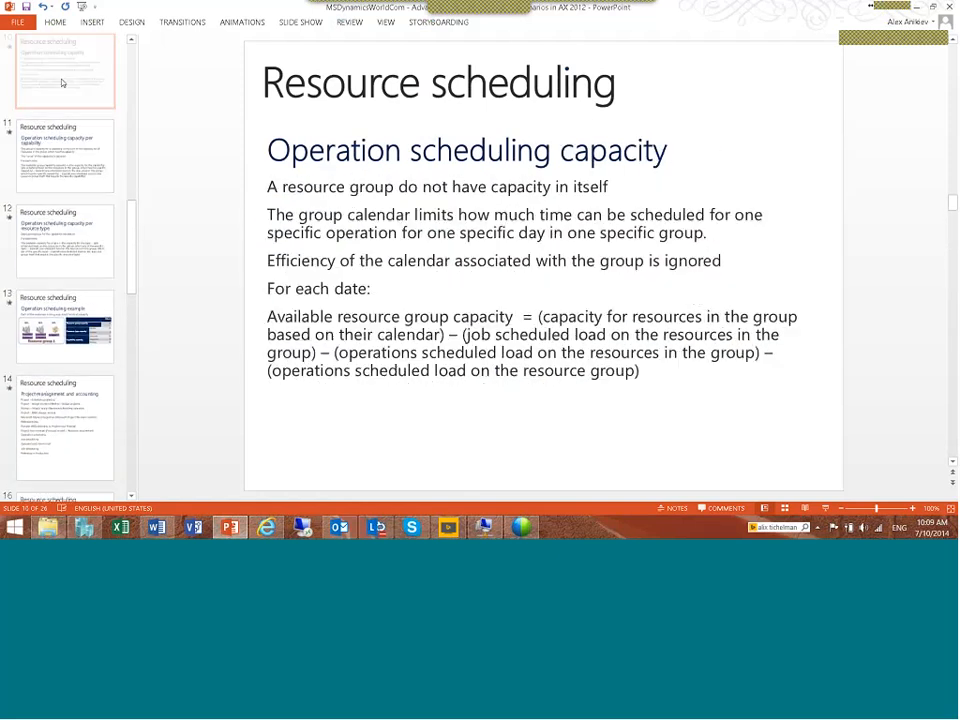
pyautogui.press('Down')
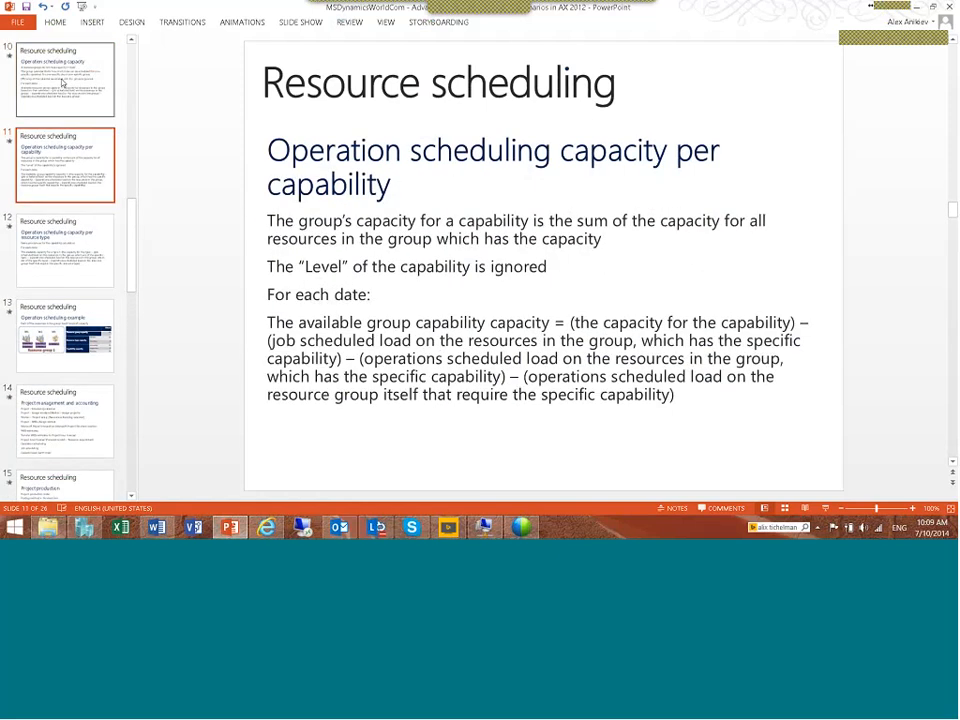
pyautogui.press('Down')
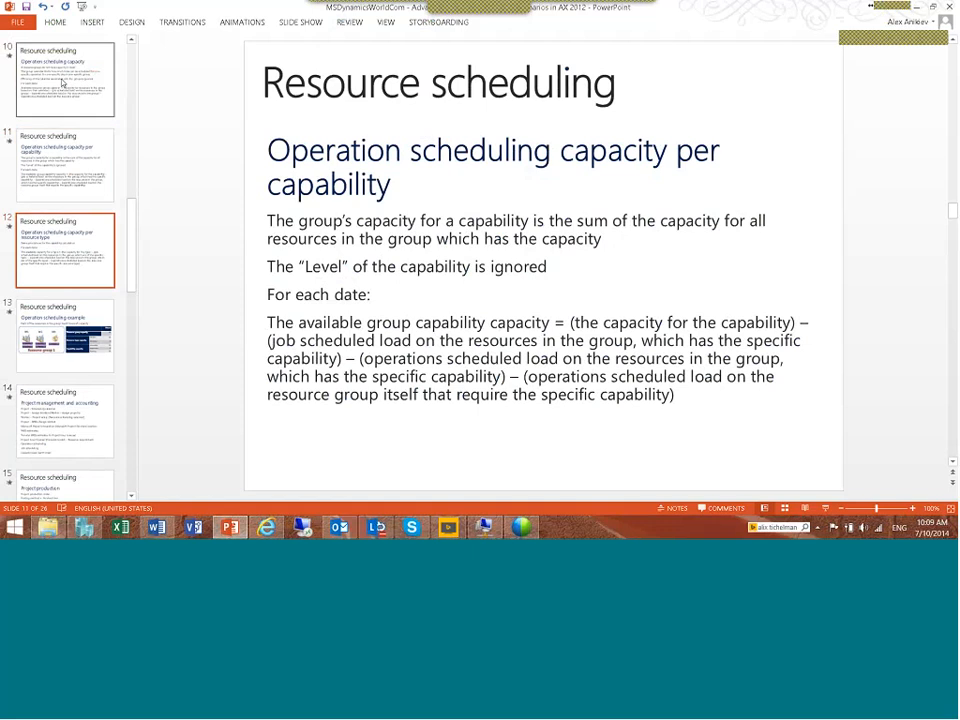
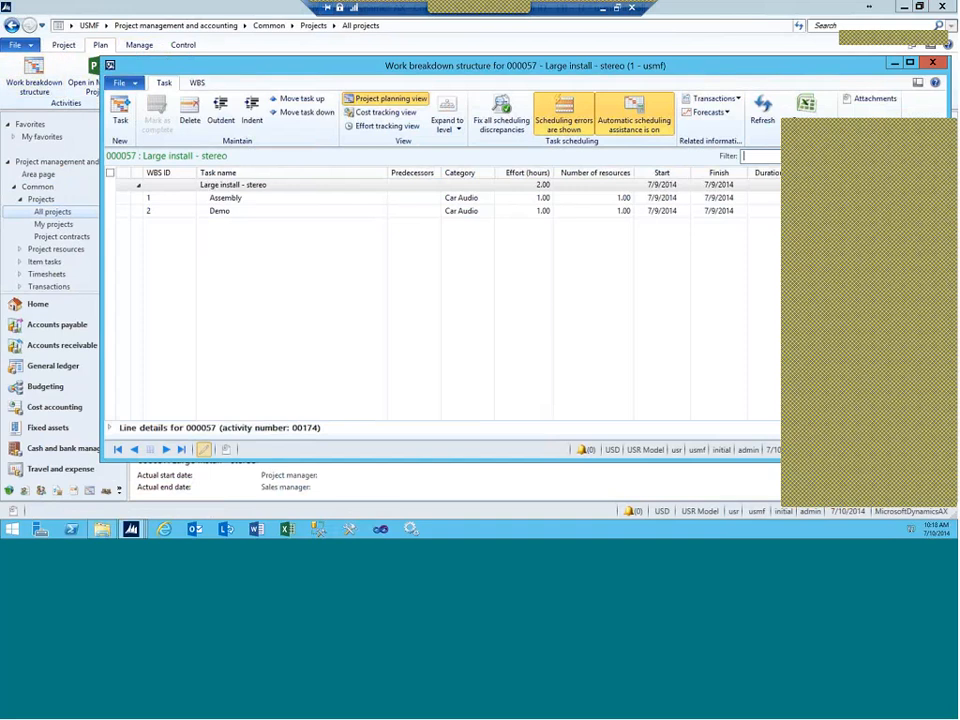
# Step: Review the Assembly task's hour forecast, then close it
pyautogui.click(660, 198)
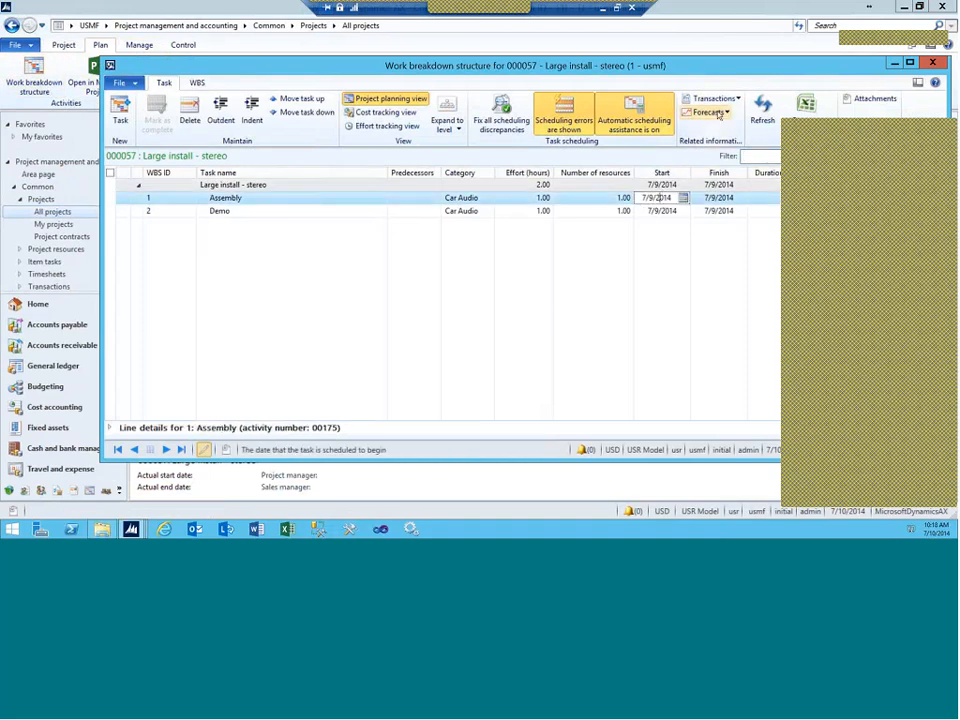
pyautogui.click(718, 113)
pyautogui.click(718, 127)
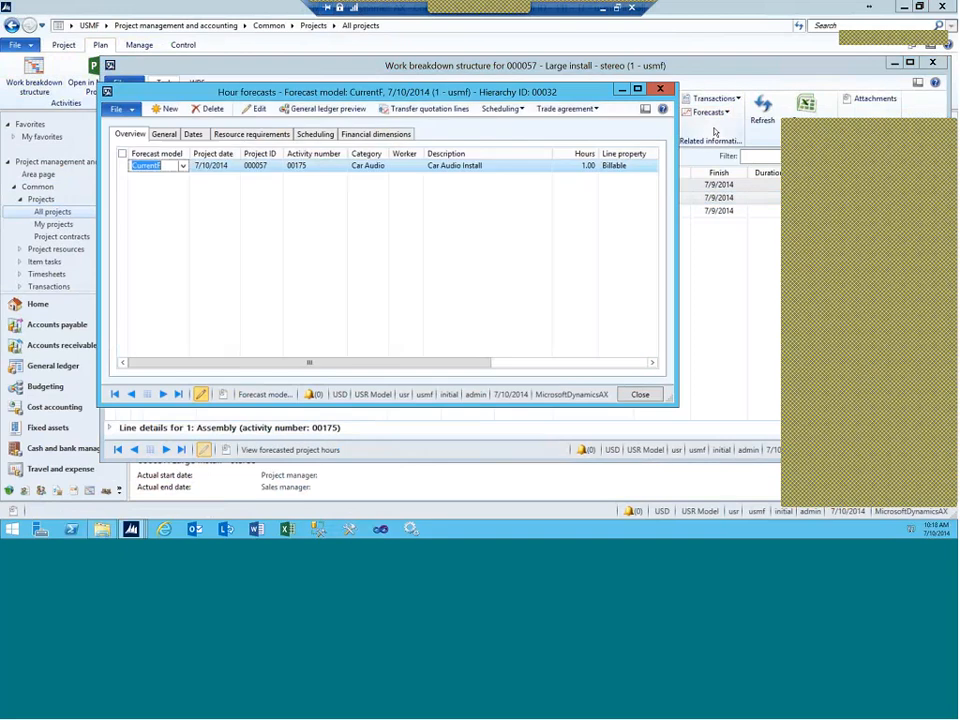
pyautogui.click(660, 90)
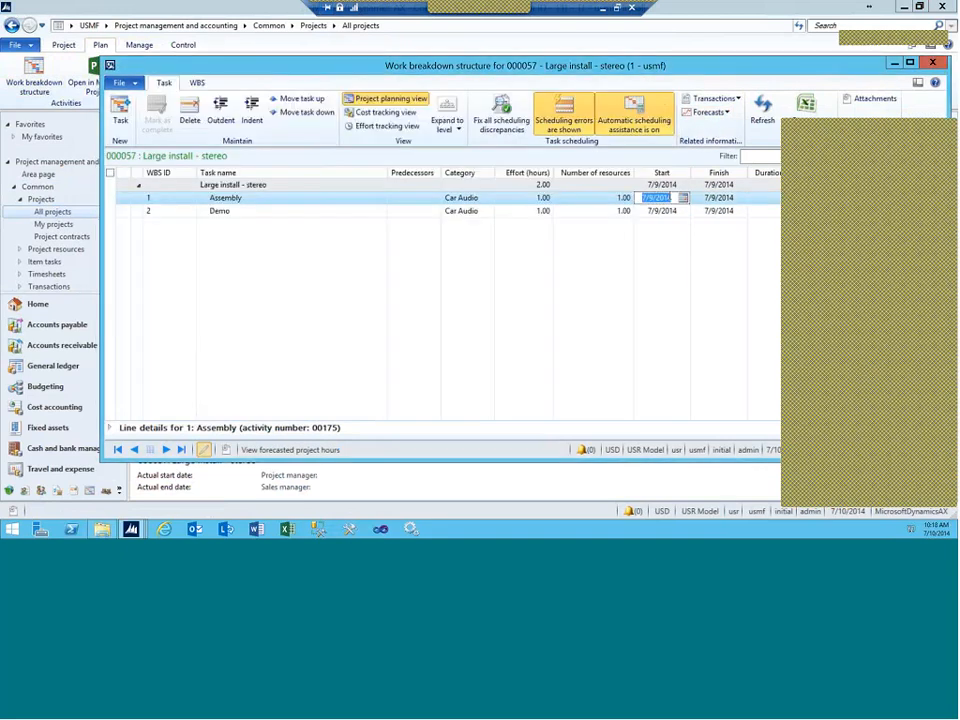
# Step: Review the Demo task's item and hour forecasts, then bring up its transaction types
pyautogui.click(600, 211)
pyautogui.click(723, 114)
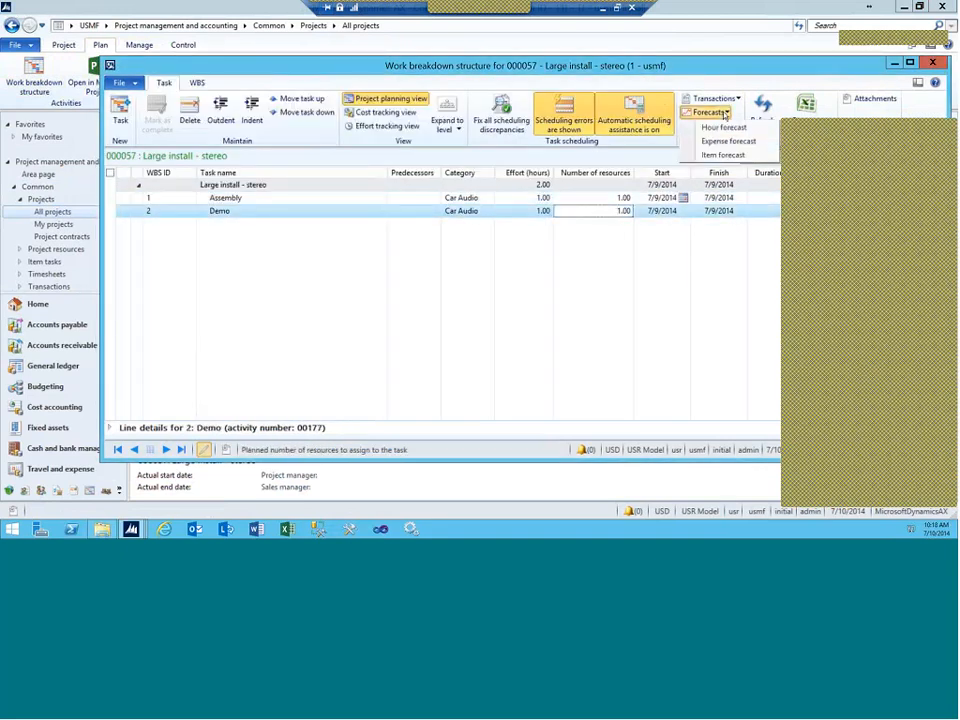
pyautogui.click(716, 156)
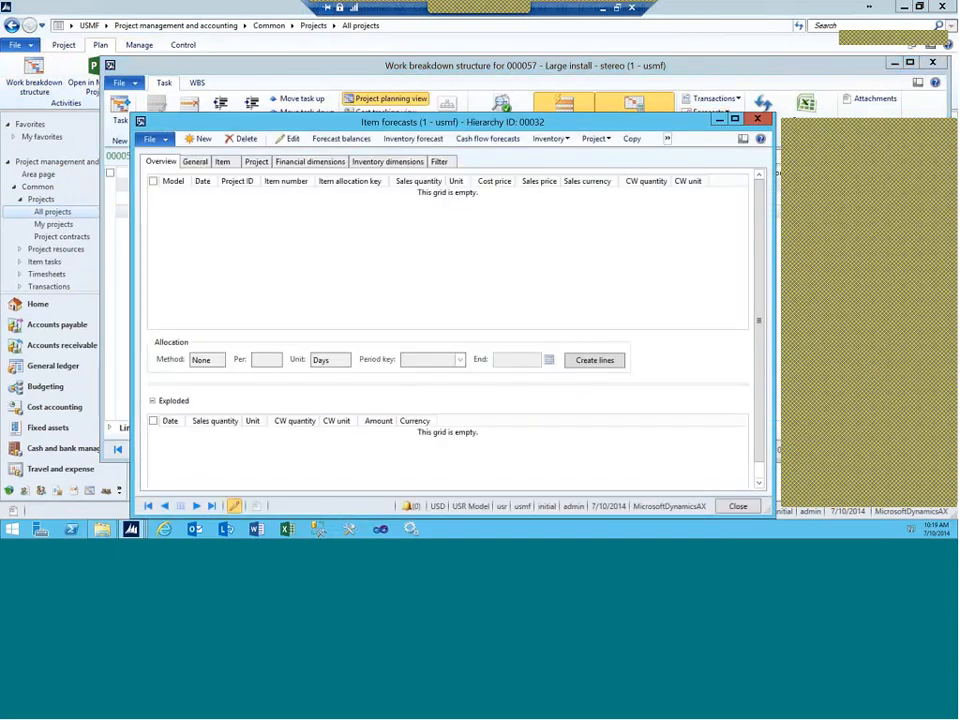
pyautogui.click(757, 119)
pyautogui.click(712, 112)
pyautogui.click(717, 128)
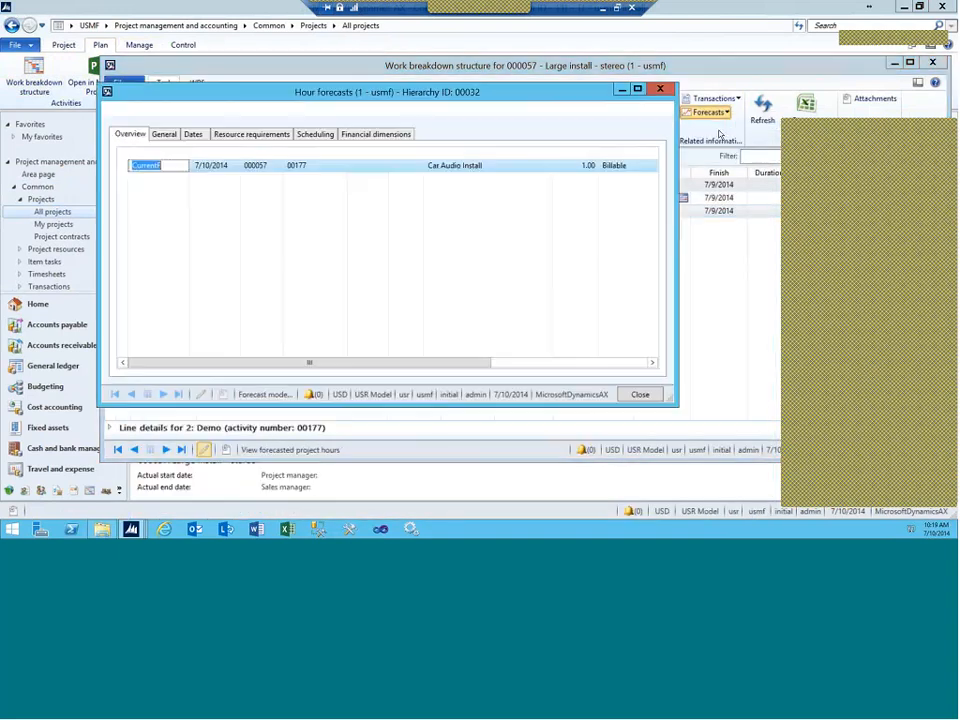
pyautogui.click(662, 90)
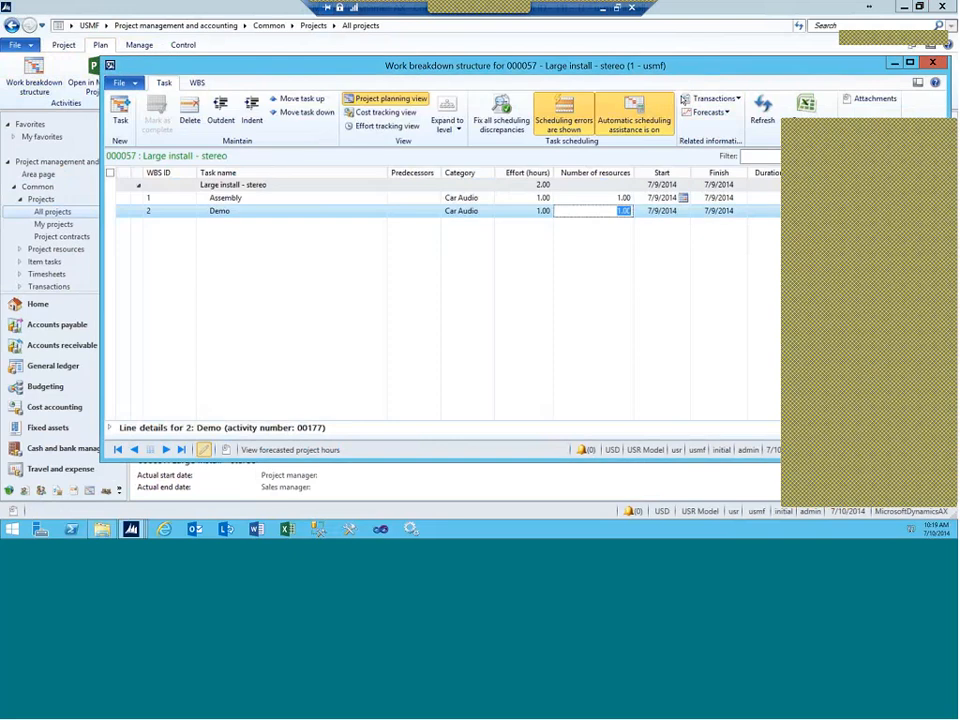
pyautogui.click(699, 101)
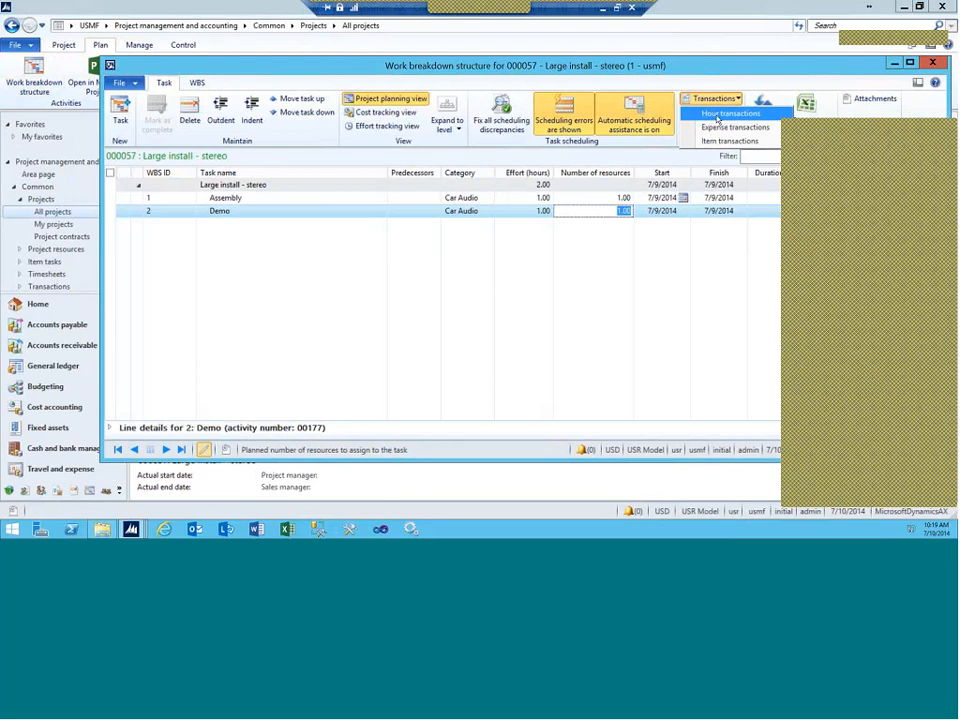
# Step: Check the Demo task's hour transactions, which are empty, and close them
pyautogui.click(717, 115)
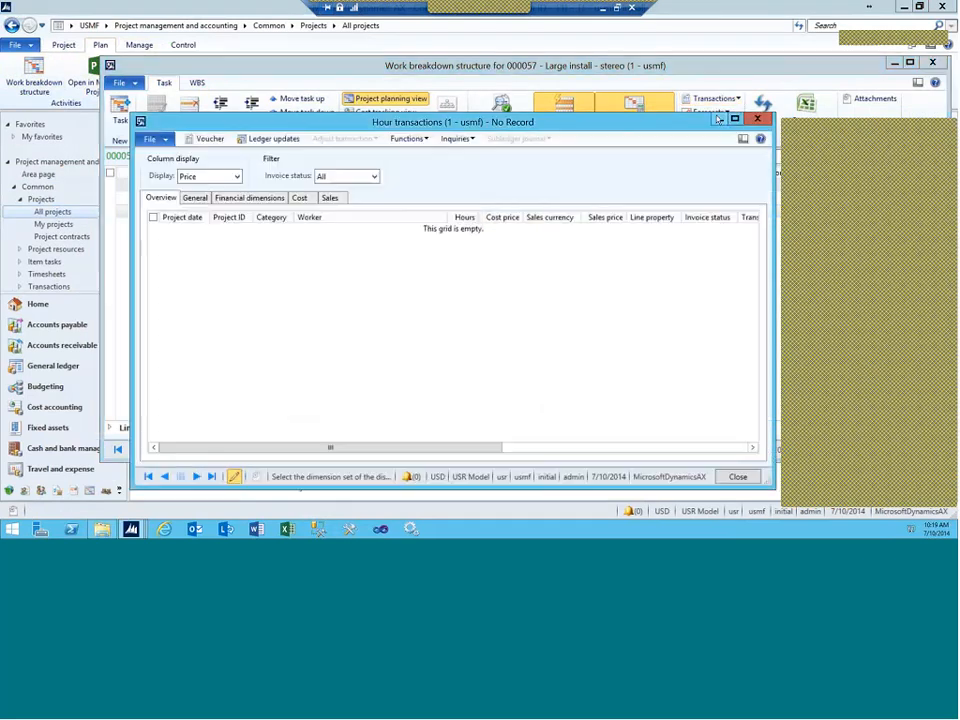
pyautogui.click(750, 120)
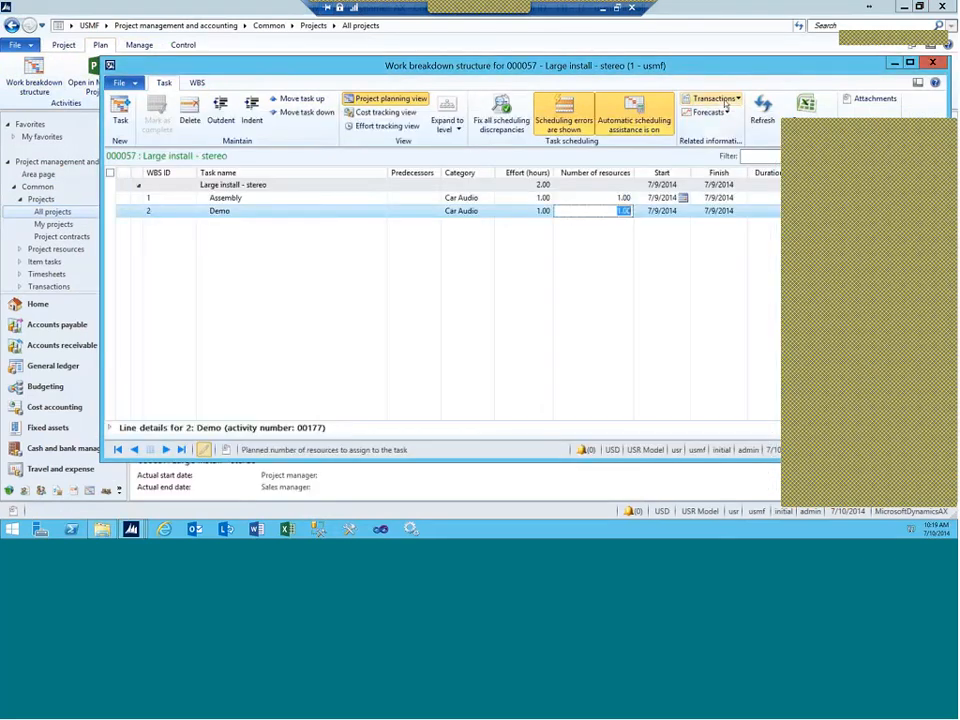
pyautogui.click(714, 98)
pyautogui.click(716, 113)
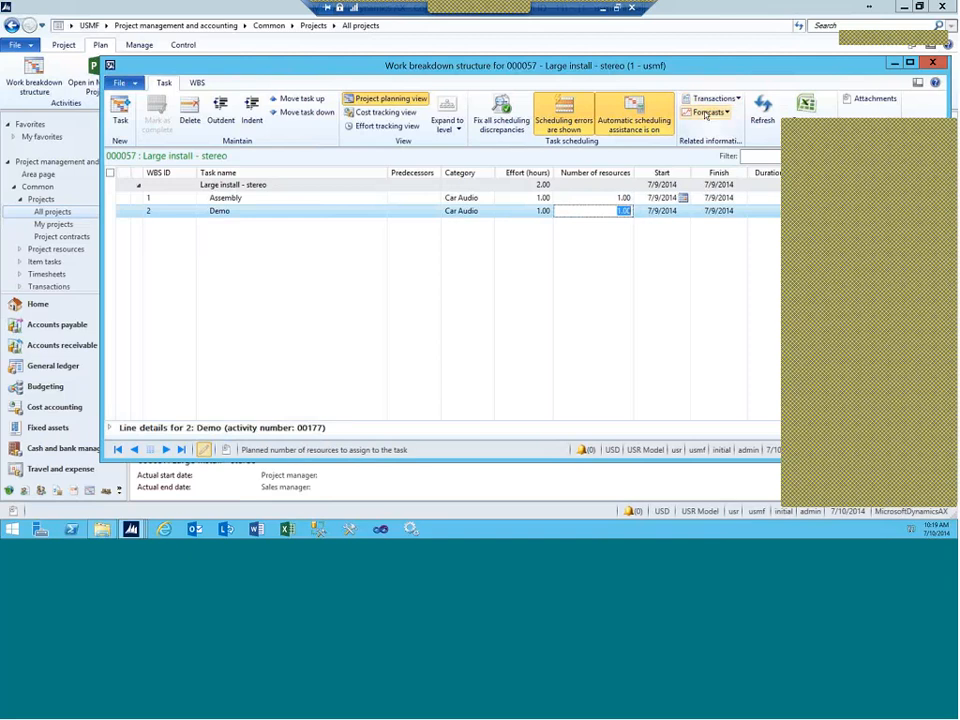
# Step: Open the Demo task's empty item forecasts and browse the Project and more-actions menus
pyautogui.click(707, 113)
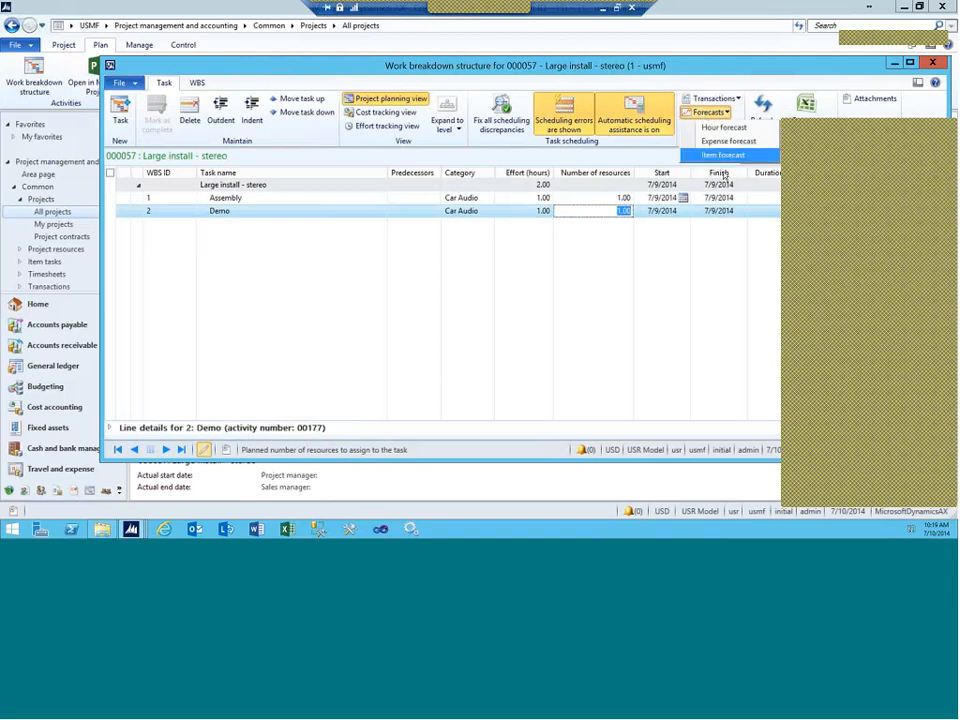
pyautogui.click(706, 155)
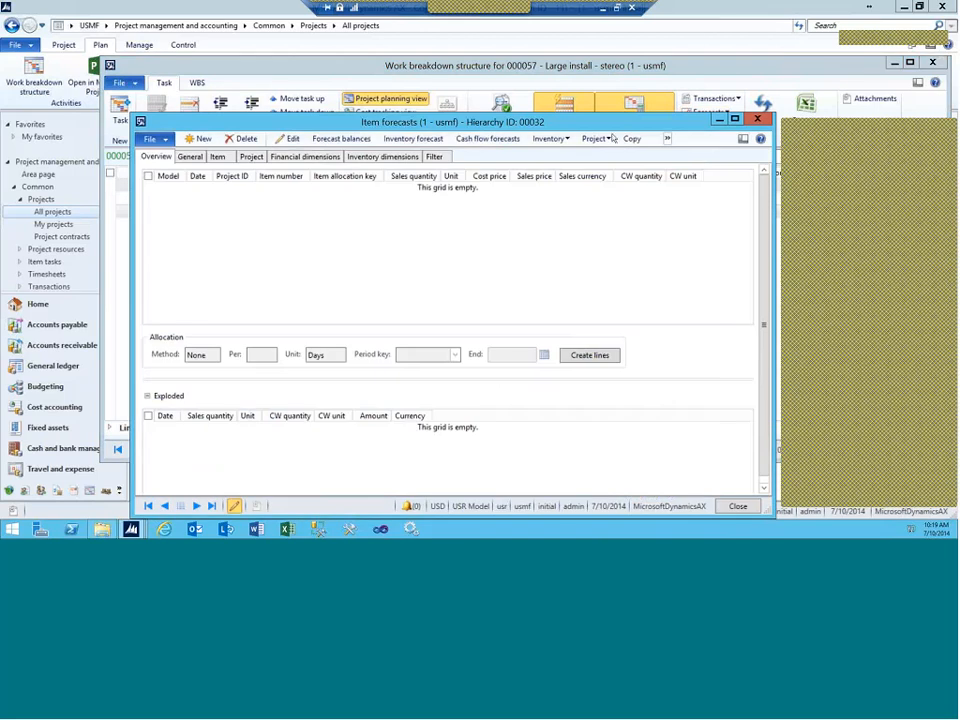
pyautogui.click(593, 141)
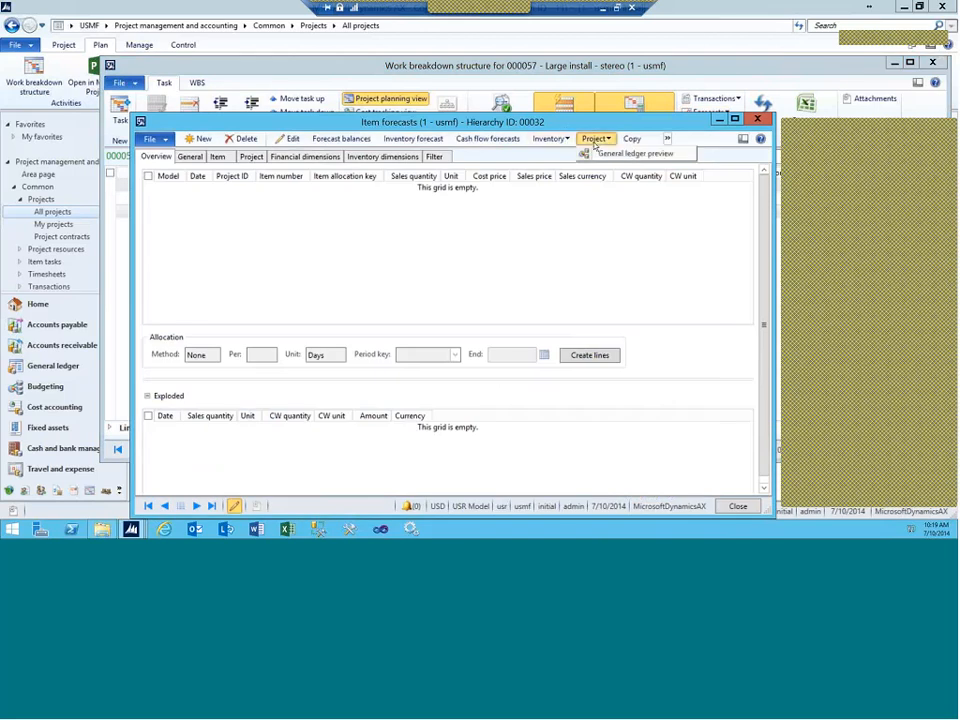
pyautogui.click(667, 140)
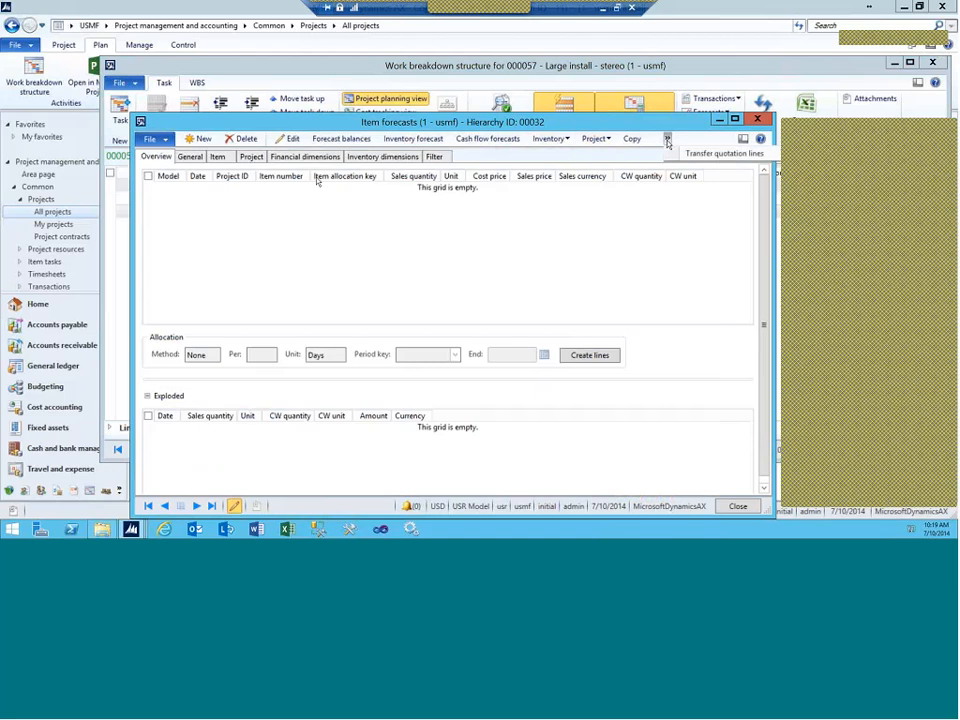
# Step: Add a CurrentF item forecast line for D0001, pulling in cost 302.71 and price 480.00
pyautogui.click(198, 138)
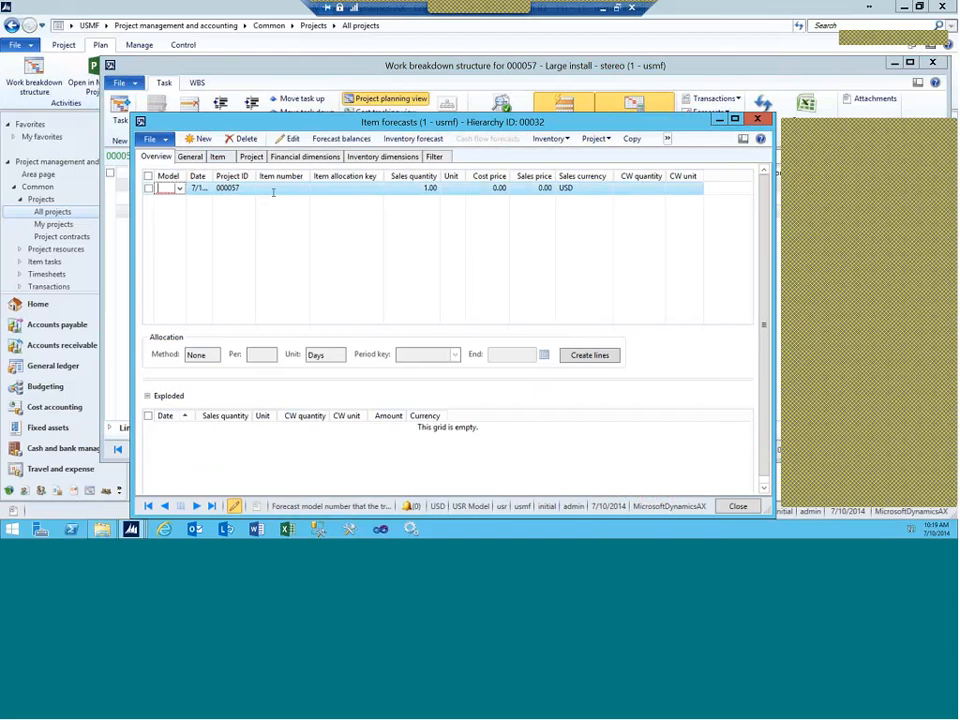
pyautogui.click(273, 190)
pyautogui.click(169, 189)
pyautogui.click(180, 190)
pyautogui.click(169, 215)
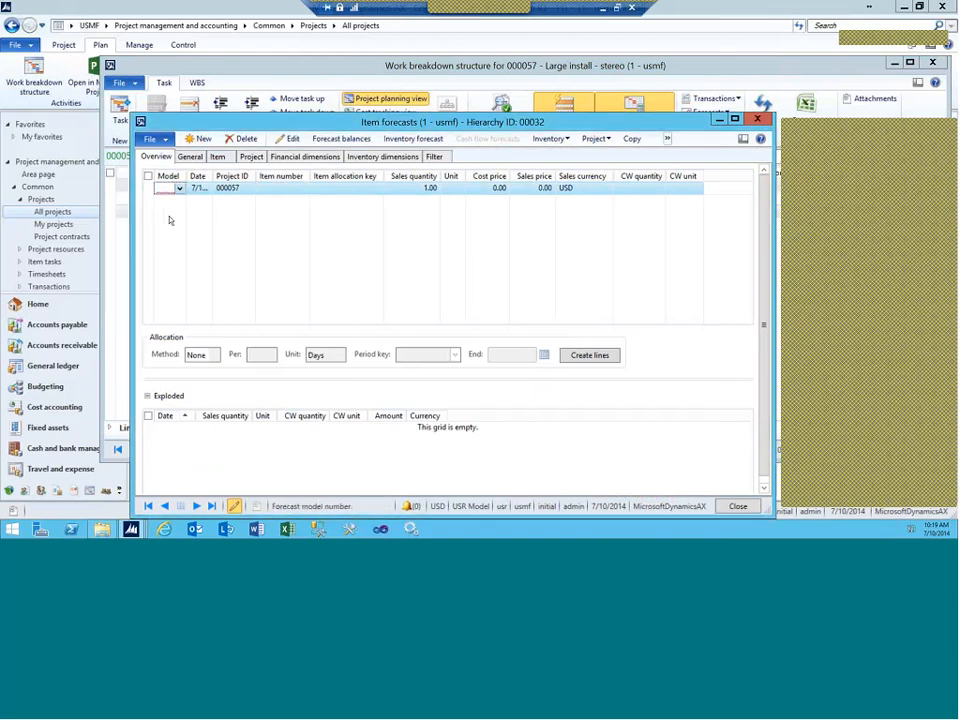
pyautogui.click(265, 191)
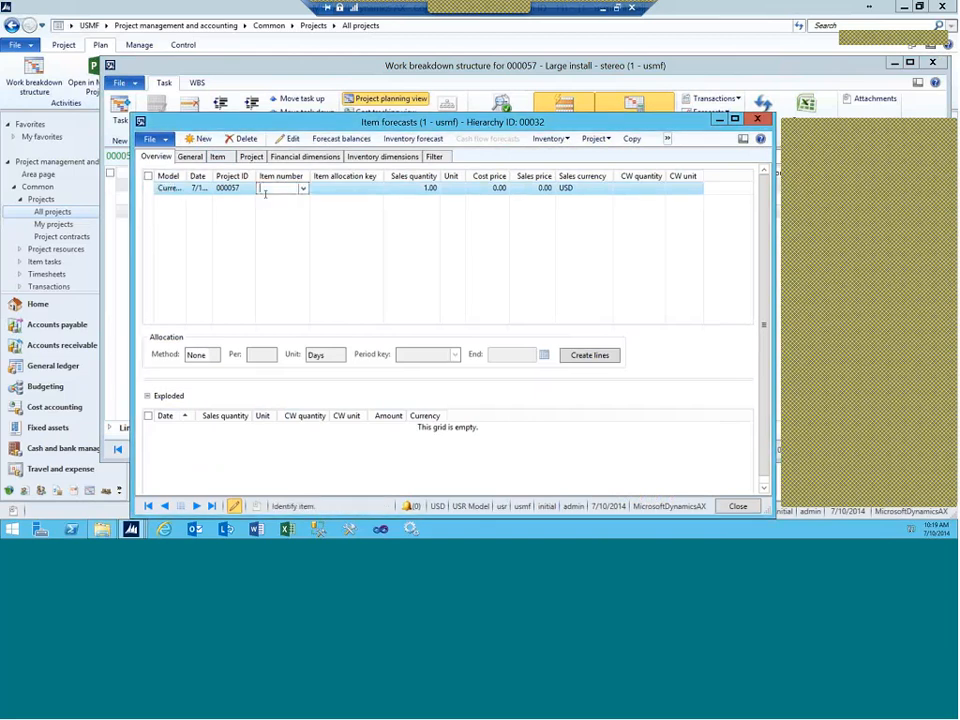
pyautogui.write('D0001')
pyautogui.press('Tab')
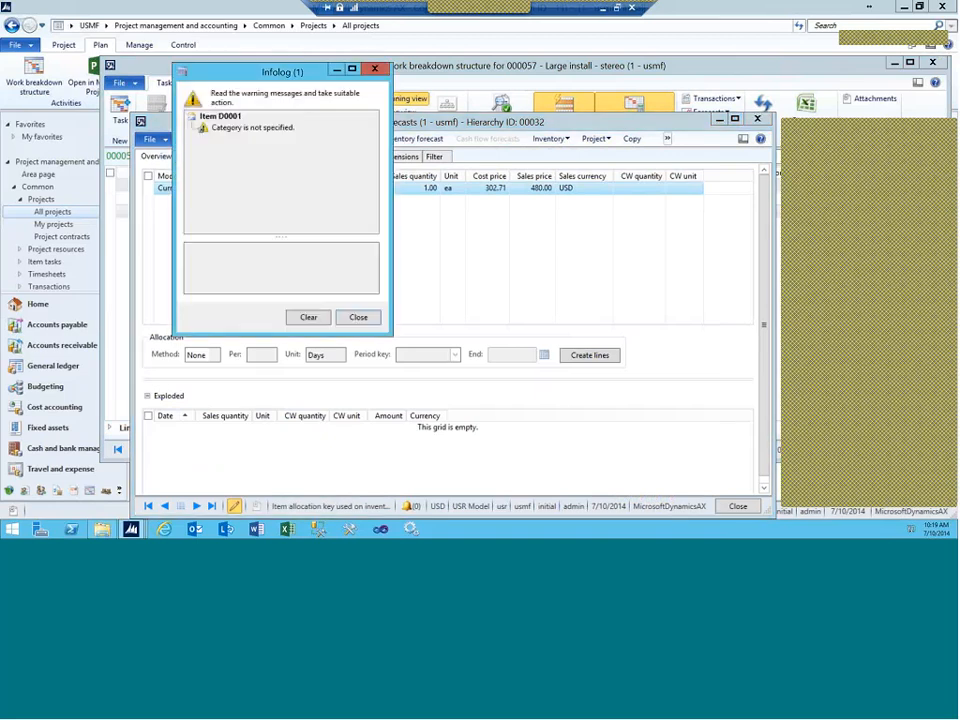
pyautogui.press('Escape')
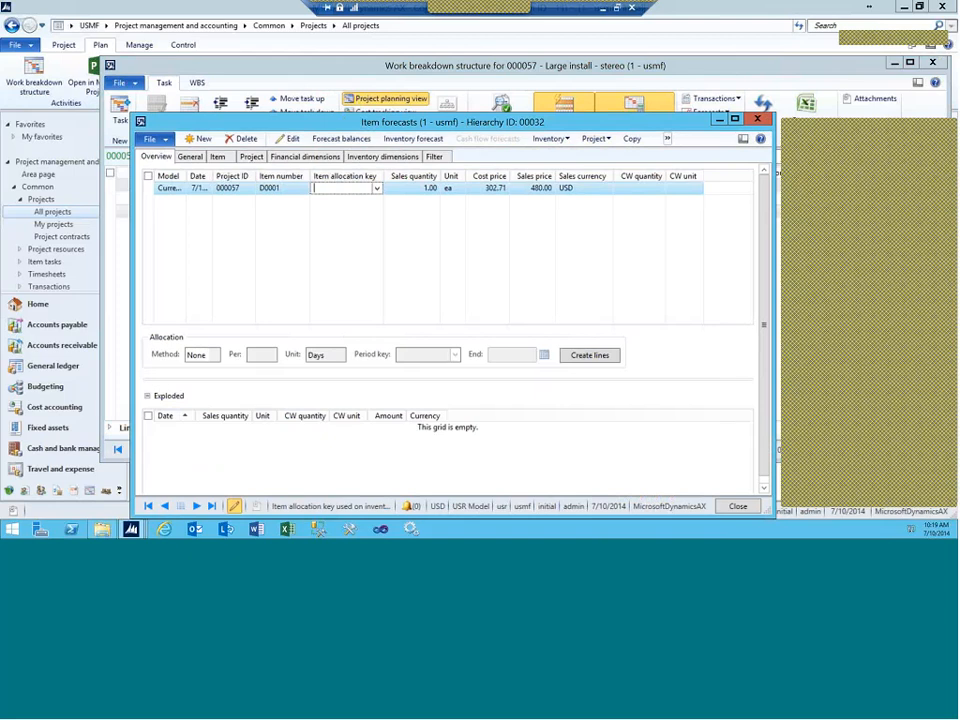
# Step: Set the D0001 forecast line's category to ProjItem
pyautogui.click(194, 157)
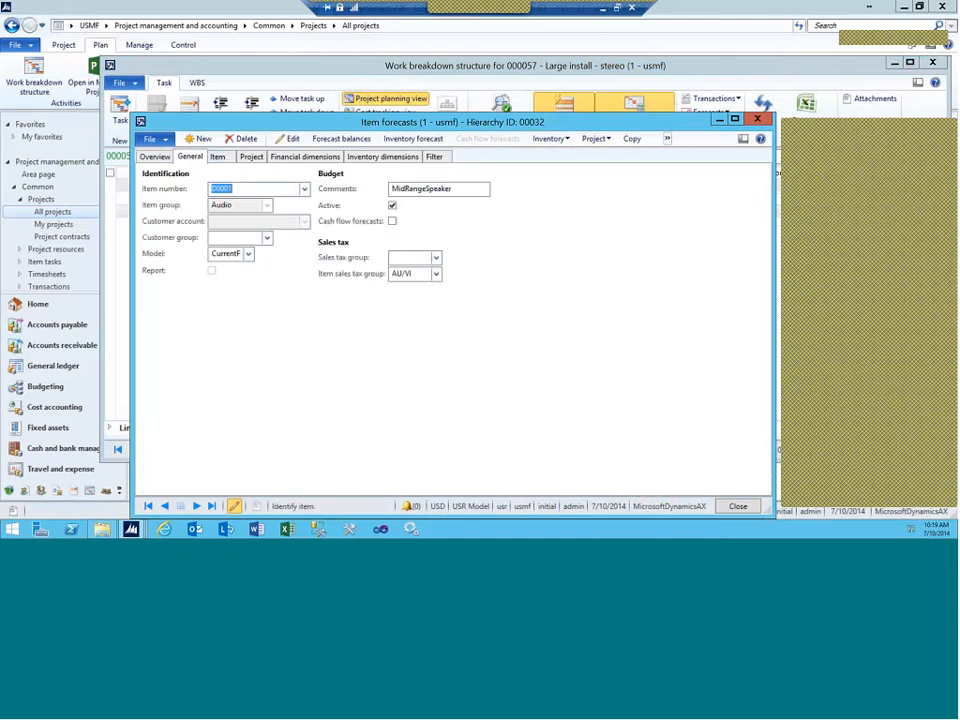
pyautogui.click(251, 157)
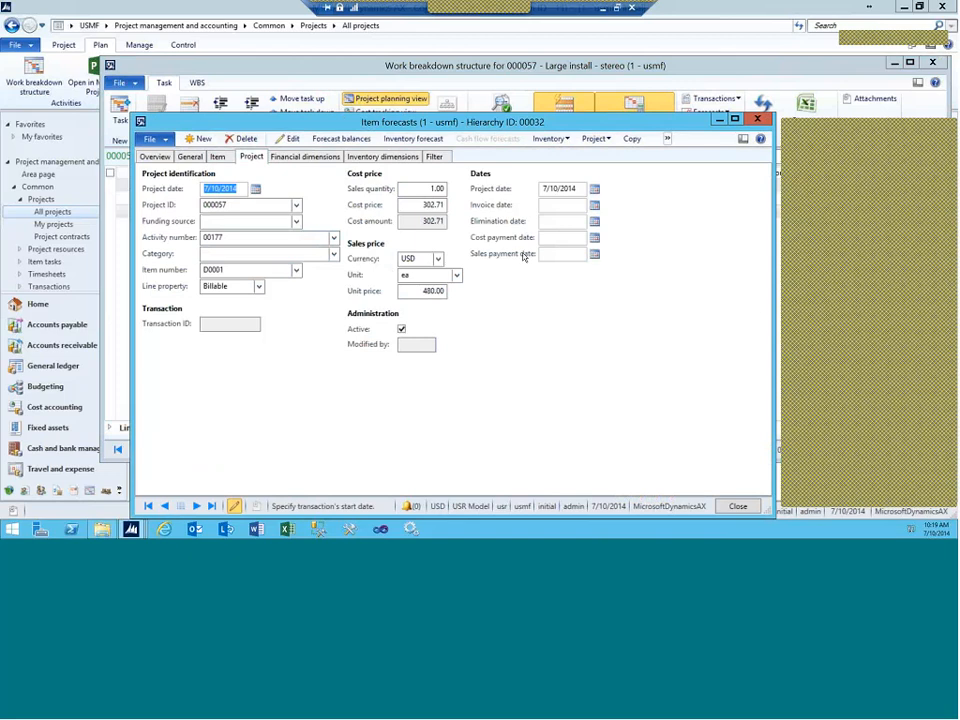
pyautogui.click(334, 254)
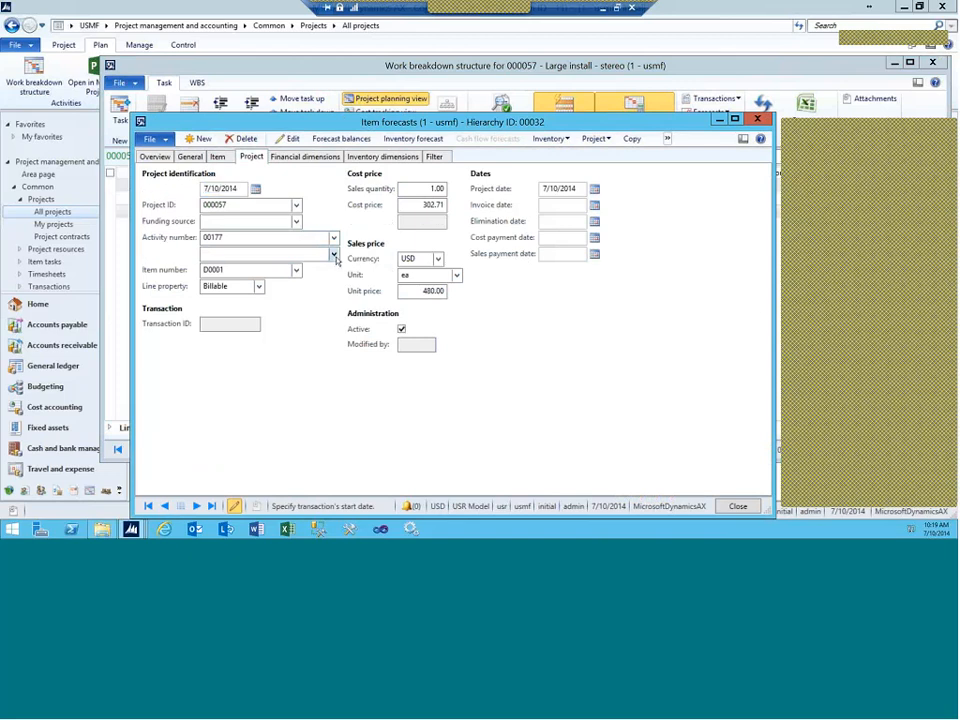
pyautogui.click(235, 285)
pyautogui.hotkey('ctrl', 's')
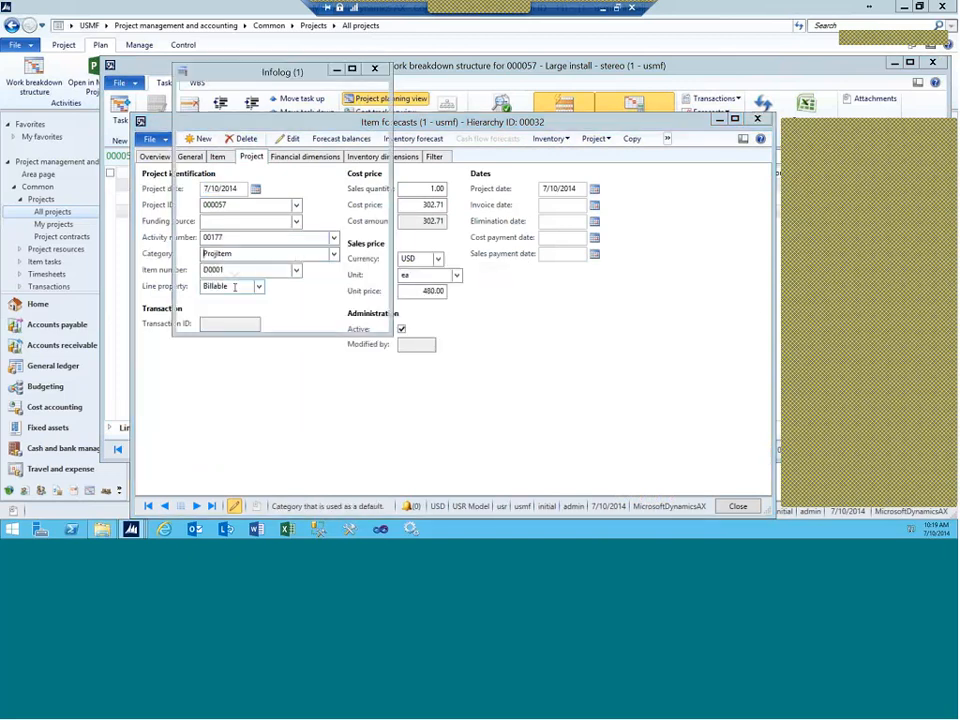
pyautogui.press('Escape')
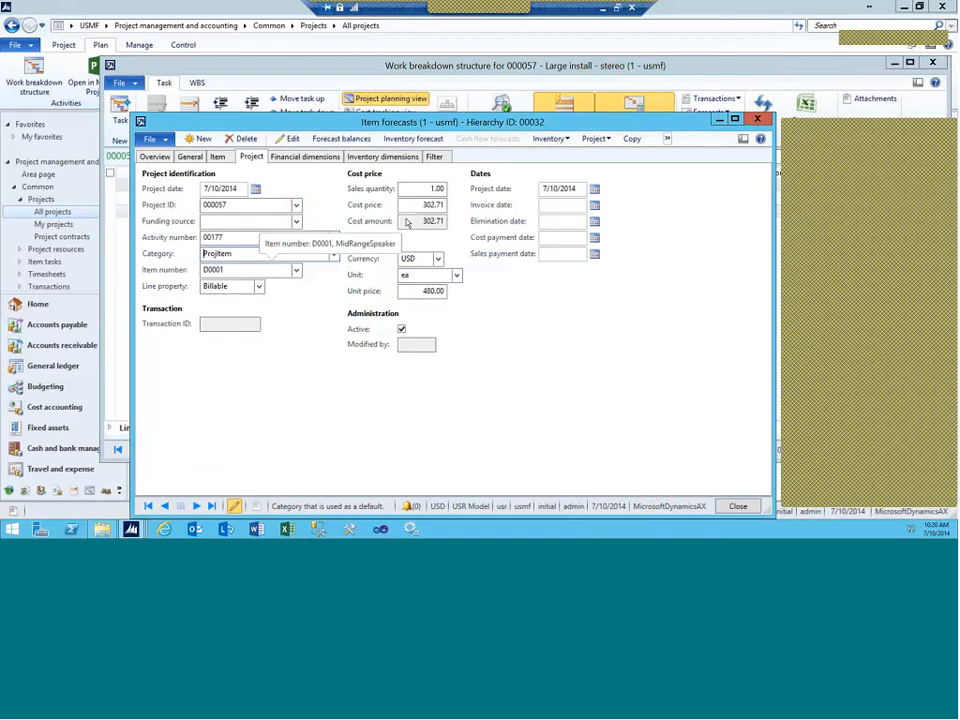
# Step: Enter today's date, 7/10/2014, as the invoice date and save the forecast line
pyautogui.click(550, 205)
pyautogui.write('t')
pyautogui.press('Tab')
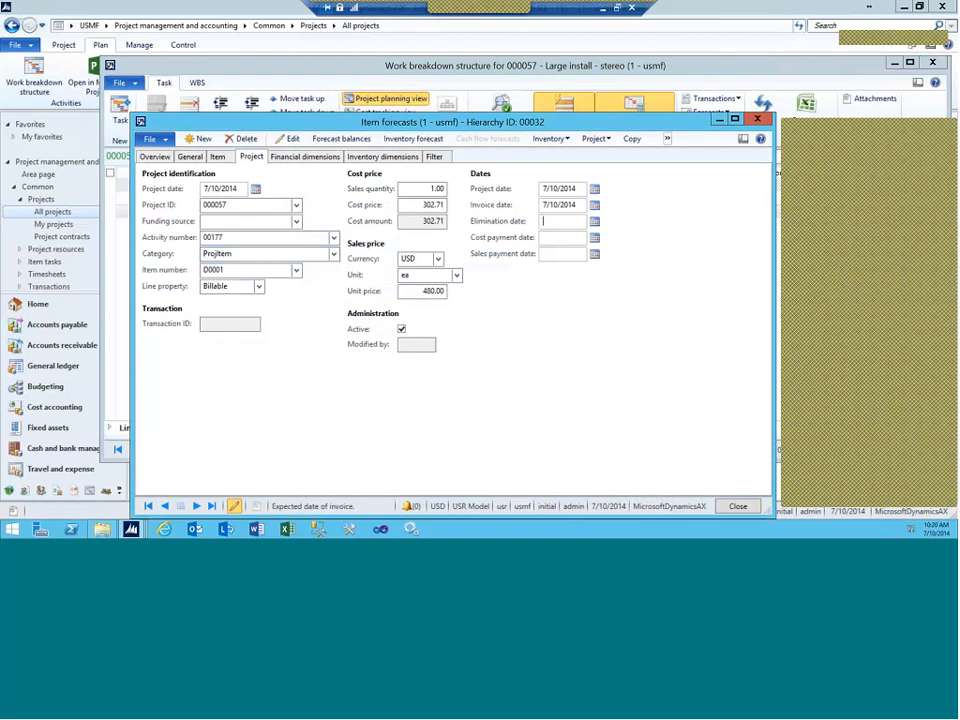
pyautogui.hotkey('ctrl', 's')
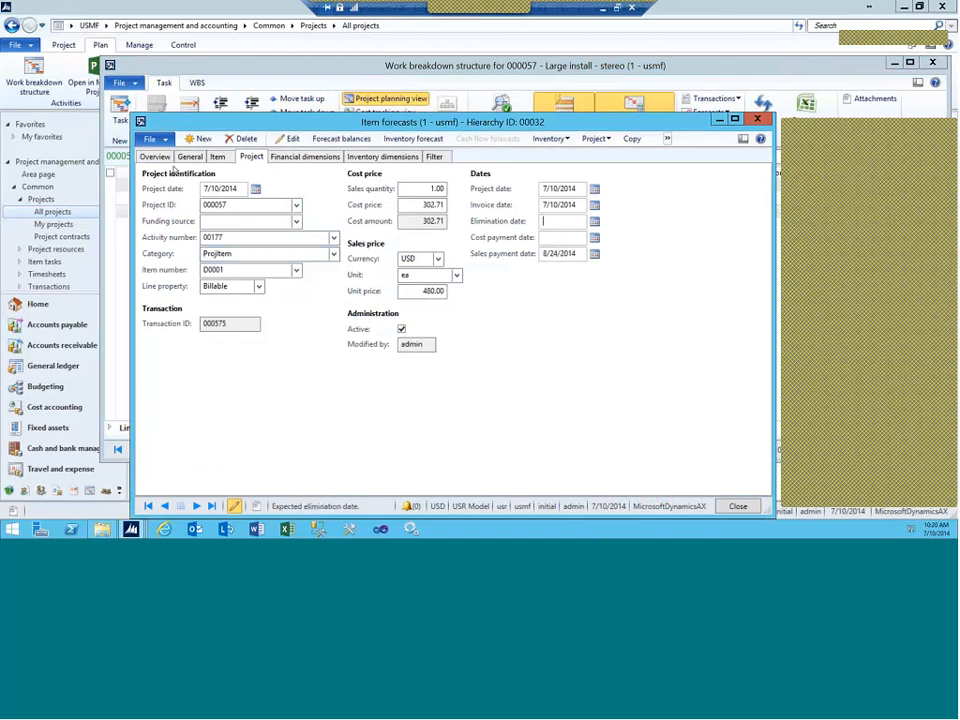
pyautogui.click(152, 157)
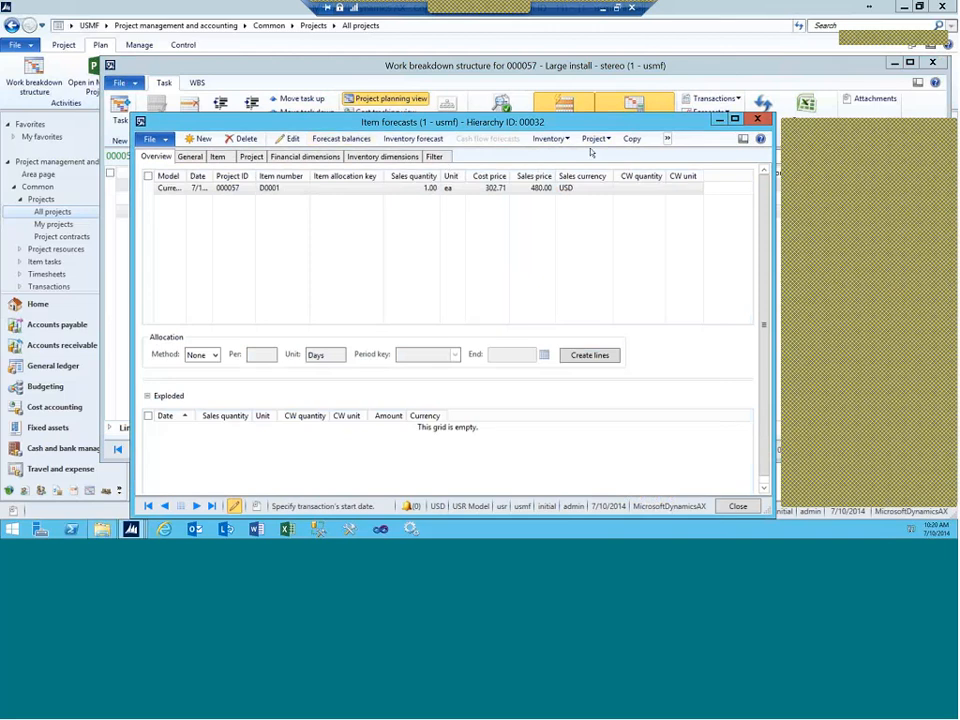
# Step: Browse the Inventory, Project and more-actions menus, then close item forecasts and the WBS
pyautogui.click(549, 138)
pyautogui.click(595, 139)
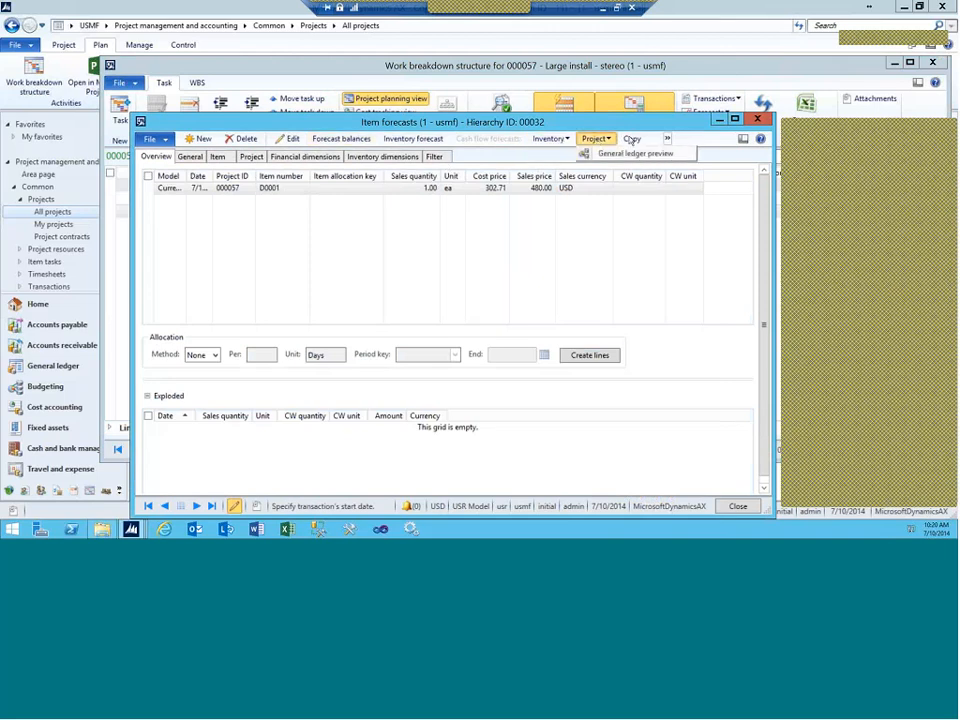
pyautogui.click(667, 139)
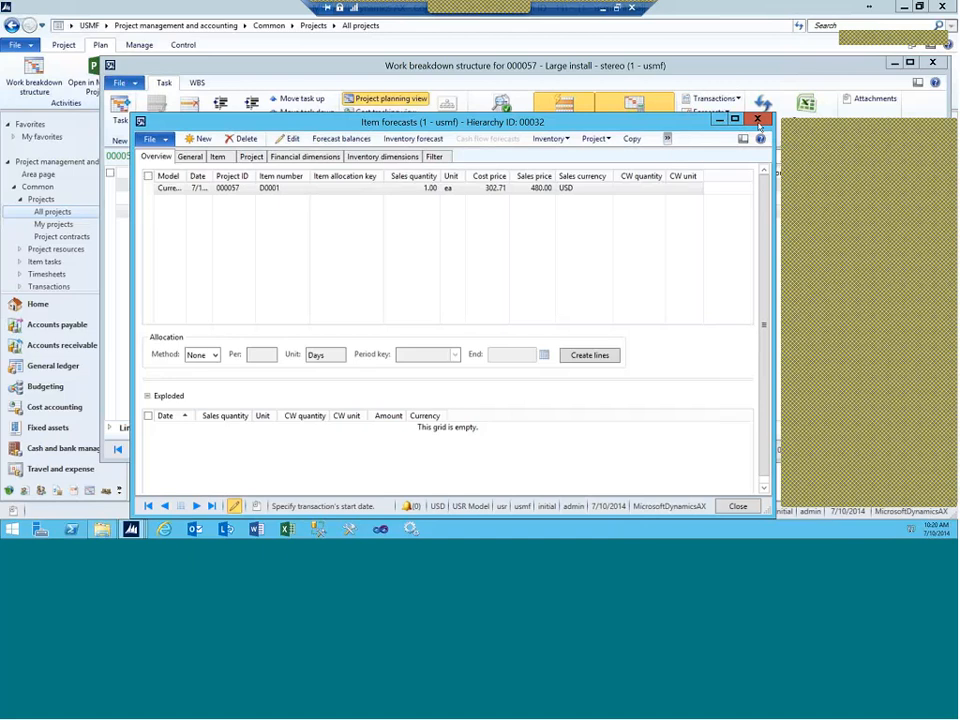
pyautogui.click(758, 121)
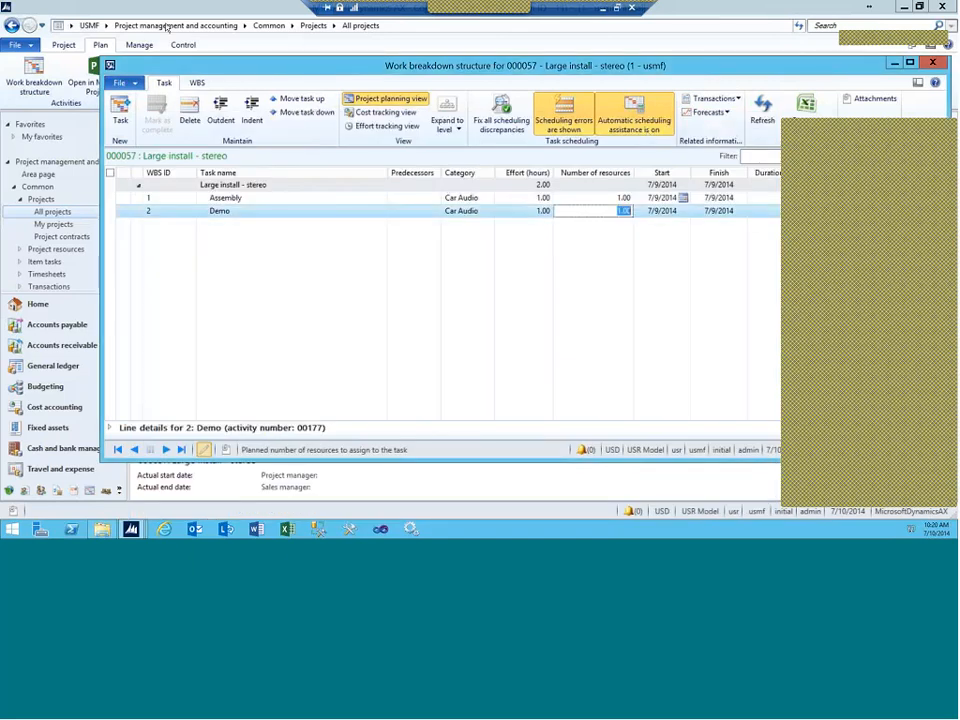
pyautogui.doubleClick(110, 66)
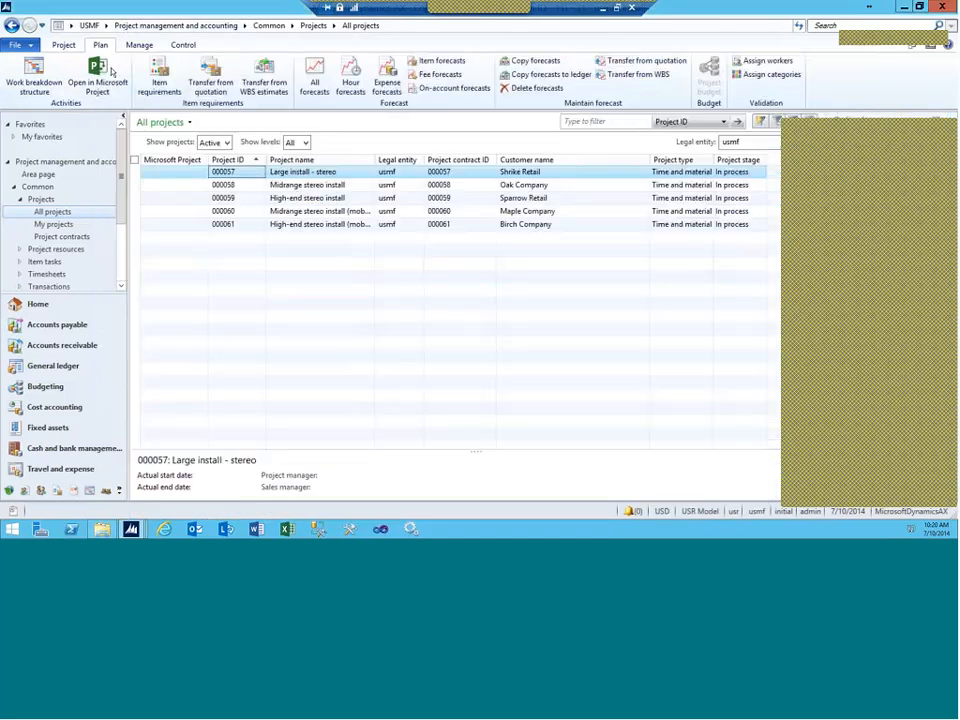
# Step: Open project 000057 Large install - stereo and list its creatable item tasks on the Manage tab
pyautogui.doubleClick(242, 176)
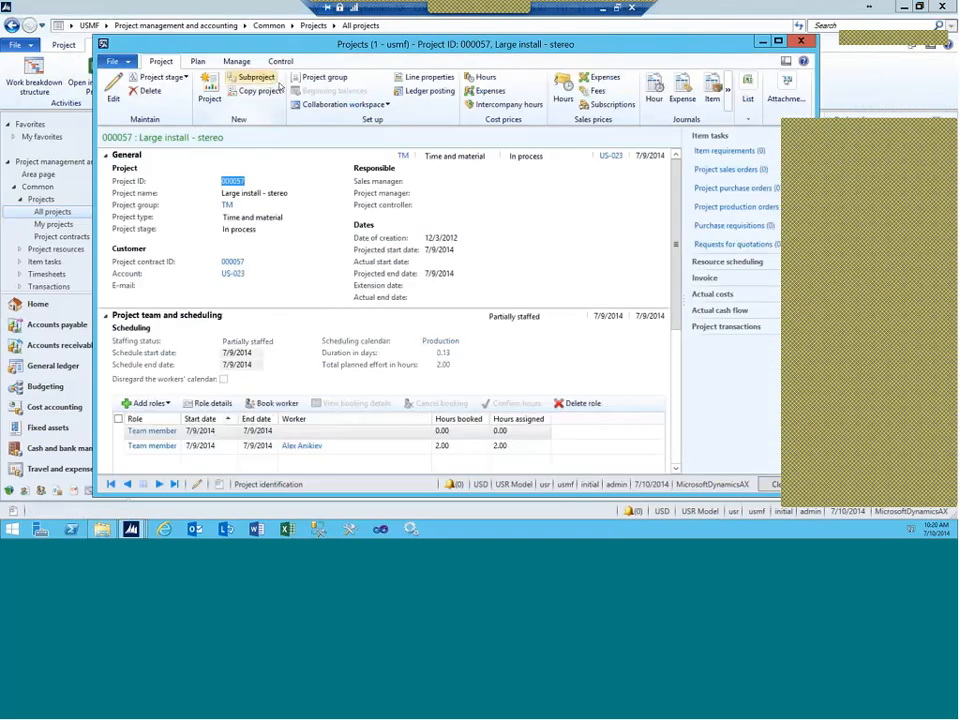
pyautogui.click(203, 64)
pyautogui.click(237, 61)
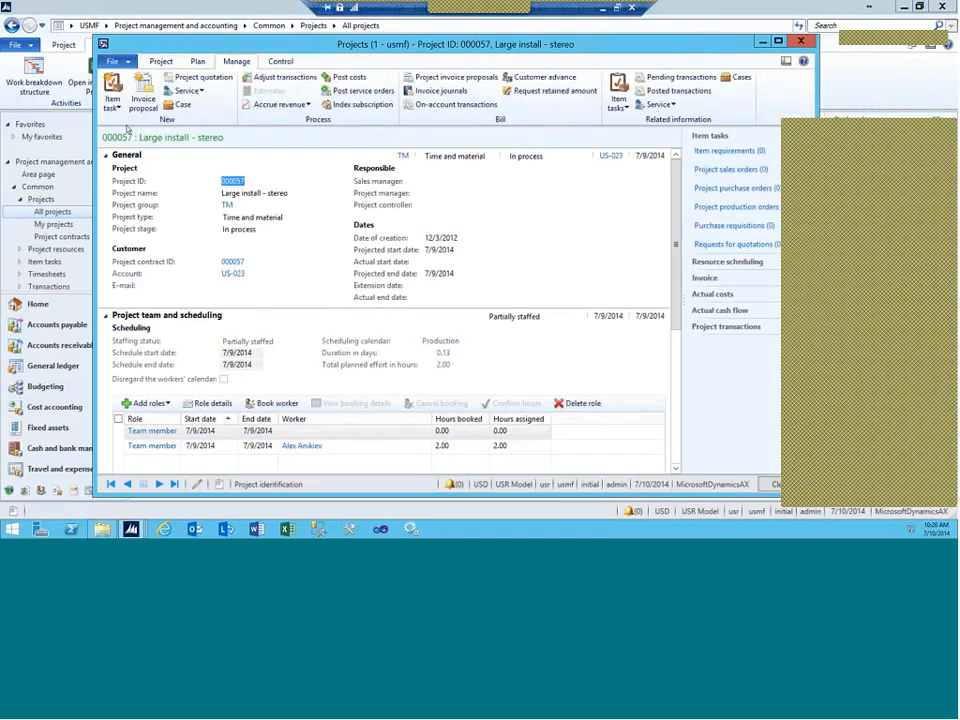
pyautogui.click(112, 98)
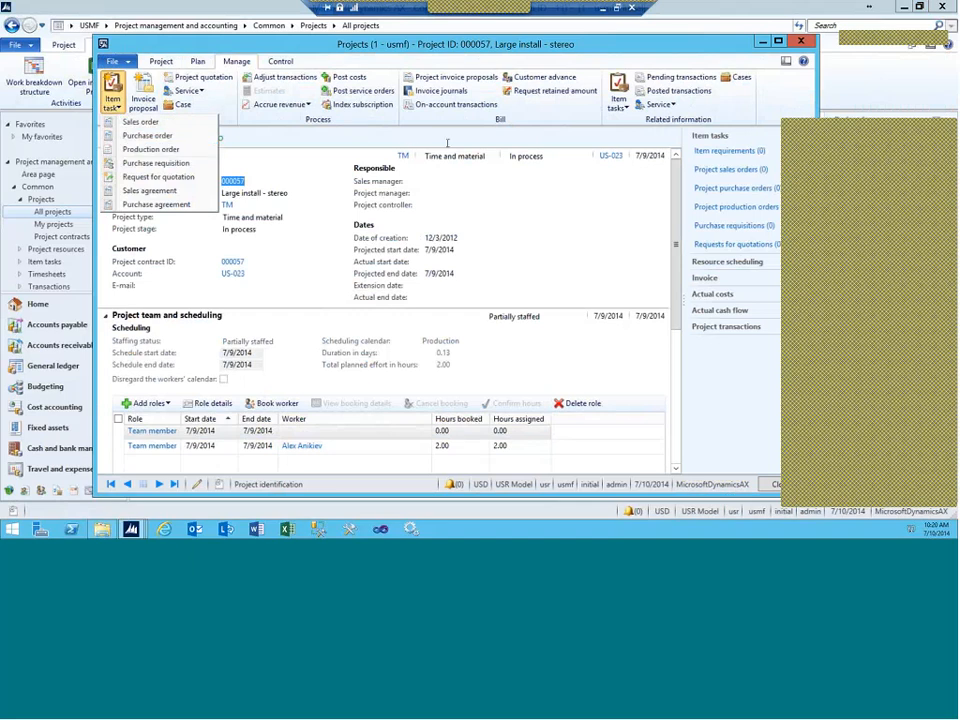
# Step: List the project's related item-task orders, then switch to the AX development workspace
pyautogui.click(619, 104)
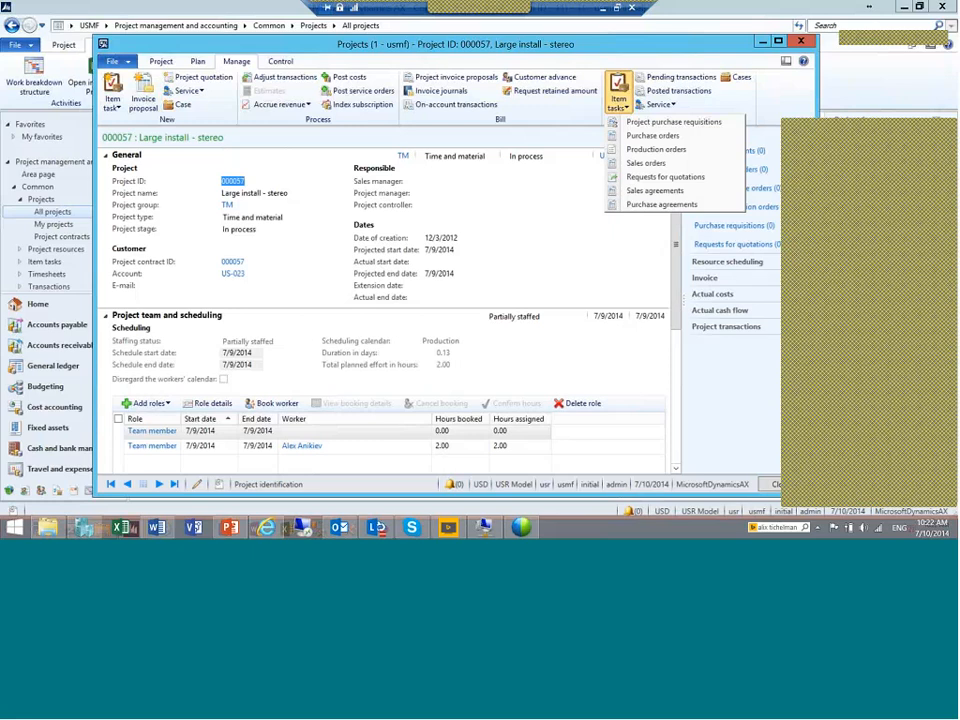
pyautogui.click(215, 16)
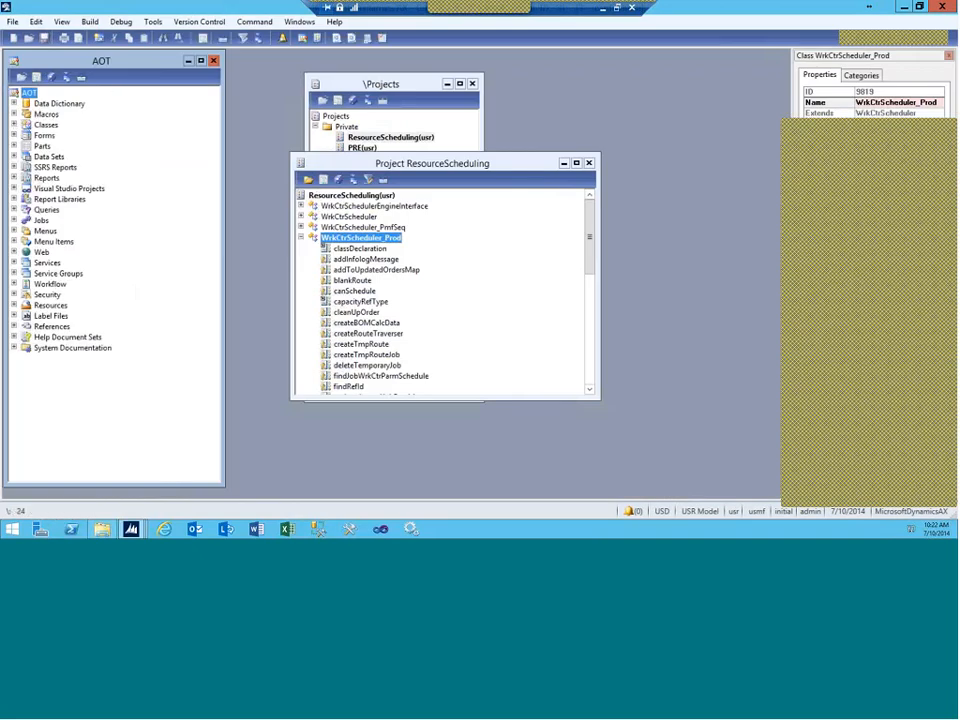
# Step: Expand AOT Classes, jump to ProjHourRateEmplUIBuilder, and step down to ProjInvoiceJournalCreate
pyautogui.click(14, 125)
pyautogui.click(73, 177)
pyautogui.write('proj')
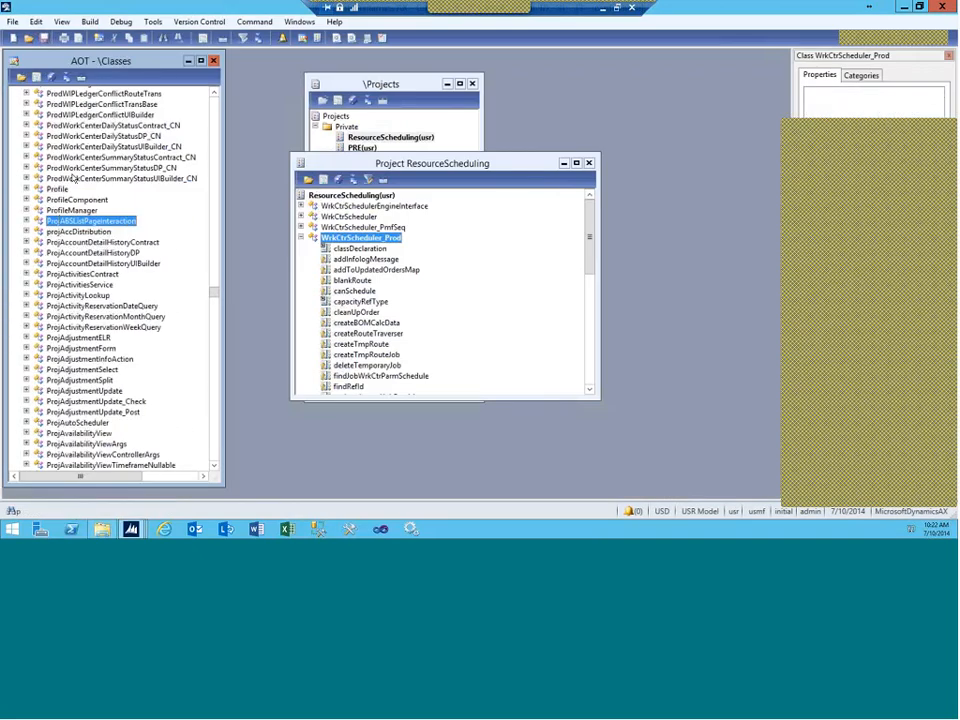
pyautogui.write('hourr')
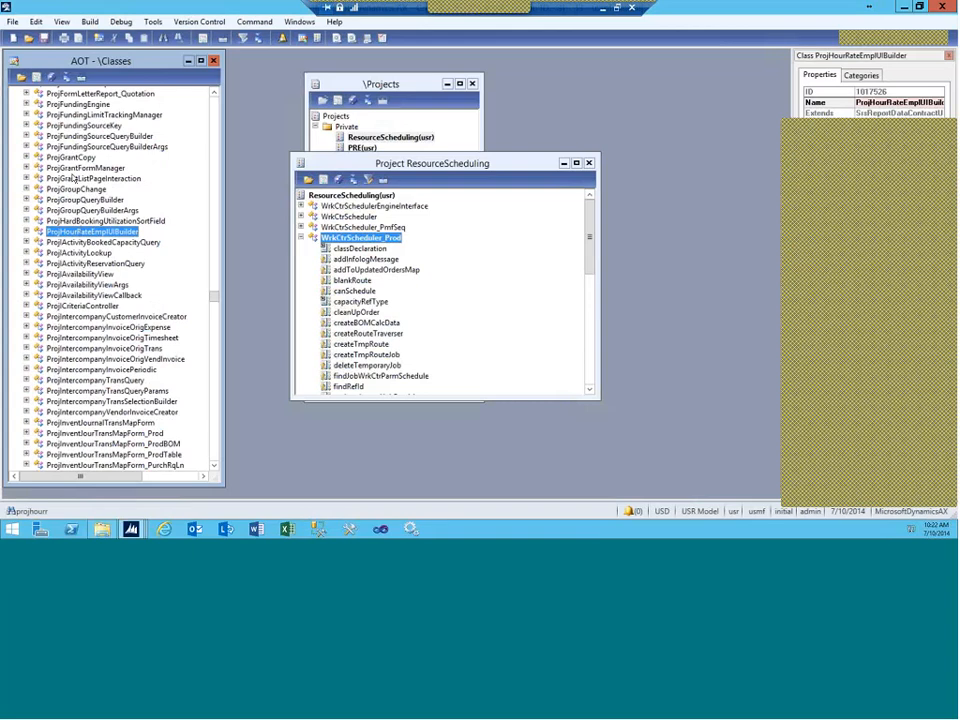
pyautogui.press('Down')
pyautogui.press('Down')
pyautogui.press('Down')
pyautogui.press('Down')
pyautogui.press('Down')
pyautogui.press('Down')
pyautogui.press('Down')
pyautogui.press('Down')
pyautogui.press('Down')
pyautogui.press('Down')
pyautogui.press('Down')
pyautogui.press('Down')
pyautogui.press('Down')
pyautogui.press('Down')
pyautogui.press('Down')
pyautogui.press('Down')
pyautogui.press('Down')
pyautogui.press('Down')
pyautogui.press('Down')
pyautogui.press('Down')
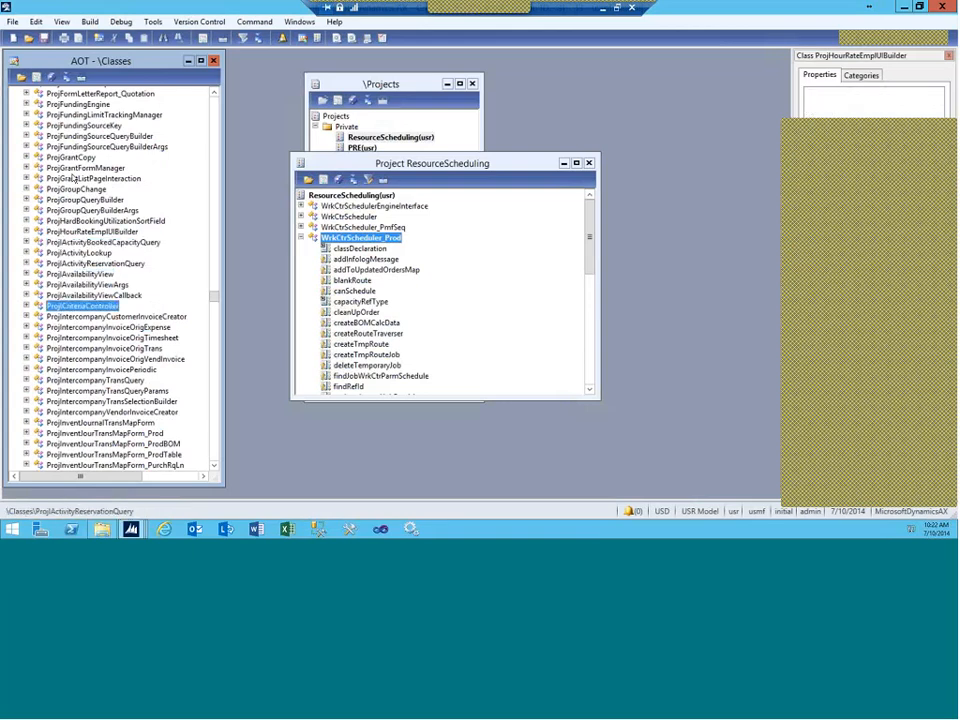
pyautogui.press('Down')
pyautogui.press('Down')
pyautogui.press('Down')
pyautogui.press('Down')
pyautogui.press('Down')
pyautogui.press('Down')
pyautogui.press('Down')
pyautogui.press('Down')
pyautogui.press('Down')
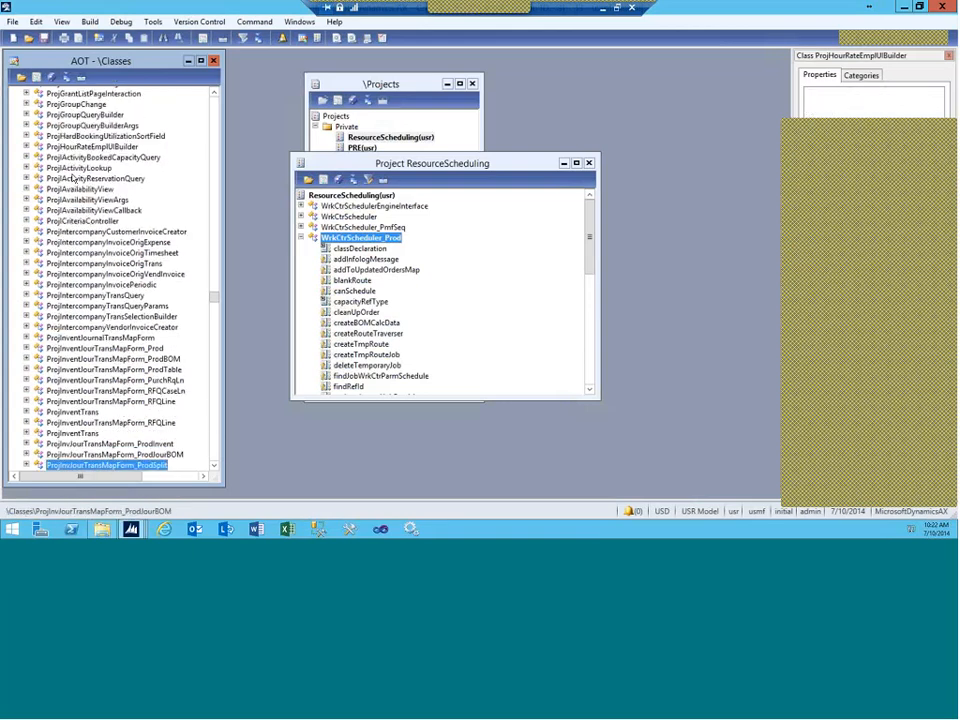
pyautogui.press('Down')
pyautogui.press('Down')
pyautogui.press('Down')
pyautogui.press('Down')
pyautogui.press('Down')
pyautogui.press('Down')
pyautogui.press('Down')
pyautogui.press('Down')
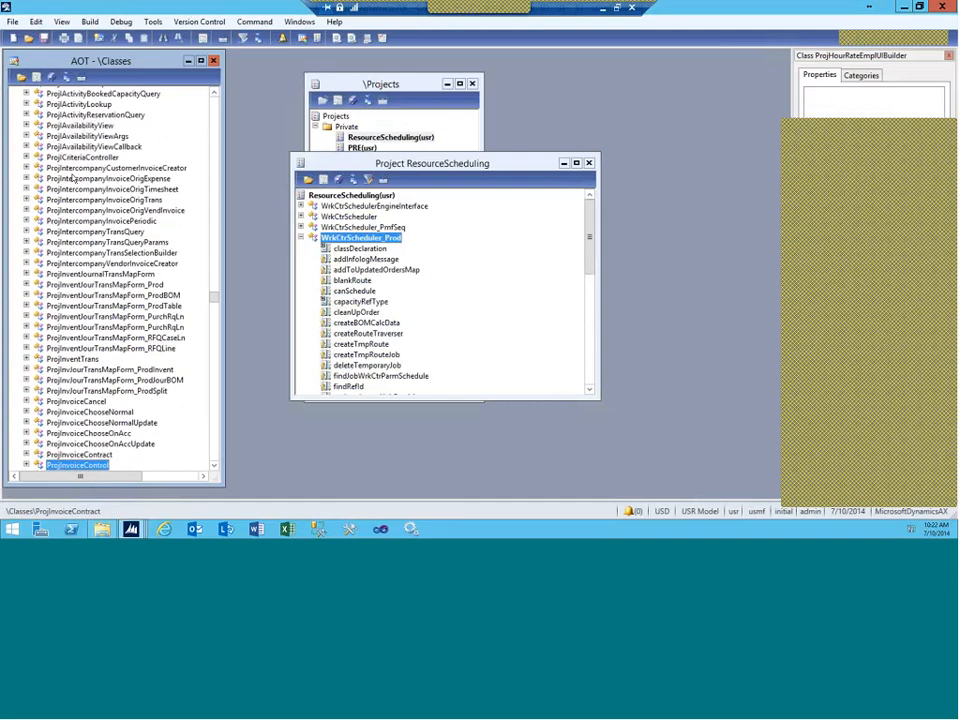
pyautogui.press('Down')
pyautogui.press('Down')
pyautogui.press('Down')
pyautogui.press('Down')
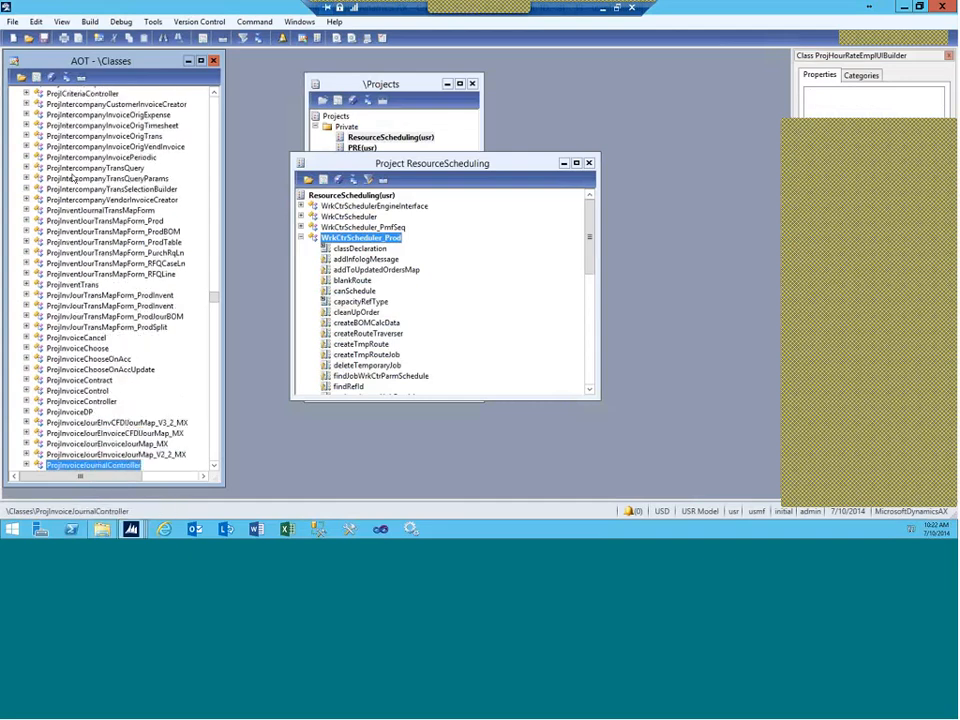
pyautogui.click(602, 10)
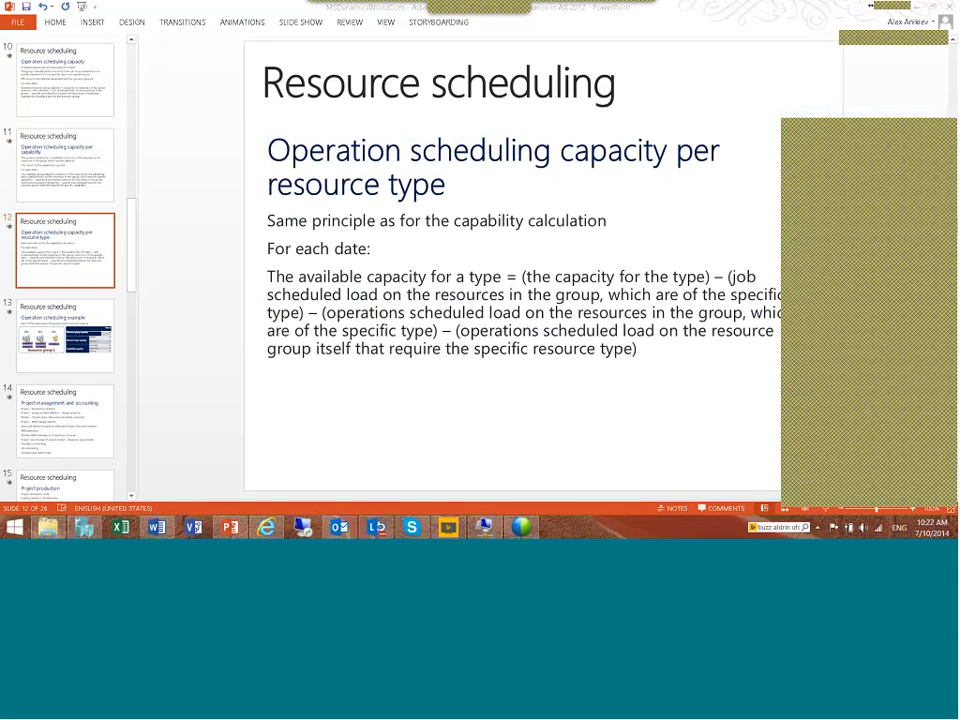
# Step: Launch Notepad from Windows search and type the presenter's e-mail address into a new note
pyautogui.moveTo(945, 221)
pyautogui.click(936, 253)
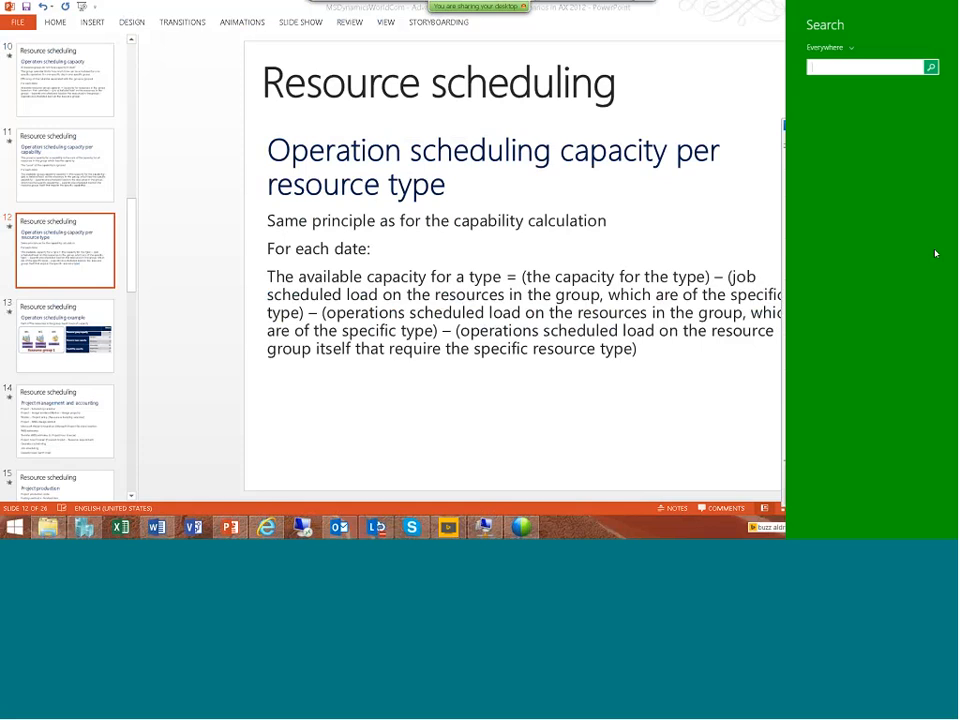
pyautogui.write('note')
pyautogui.press('Return')
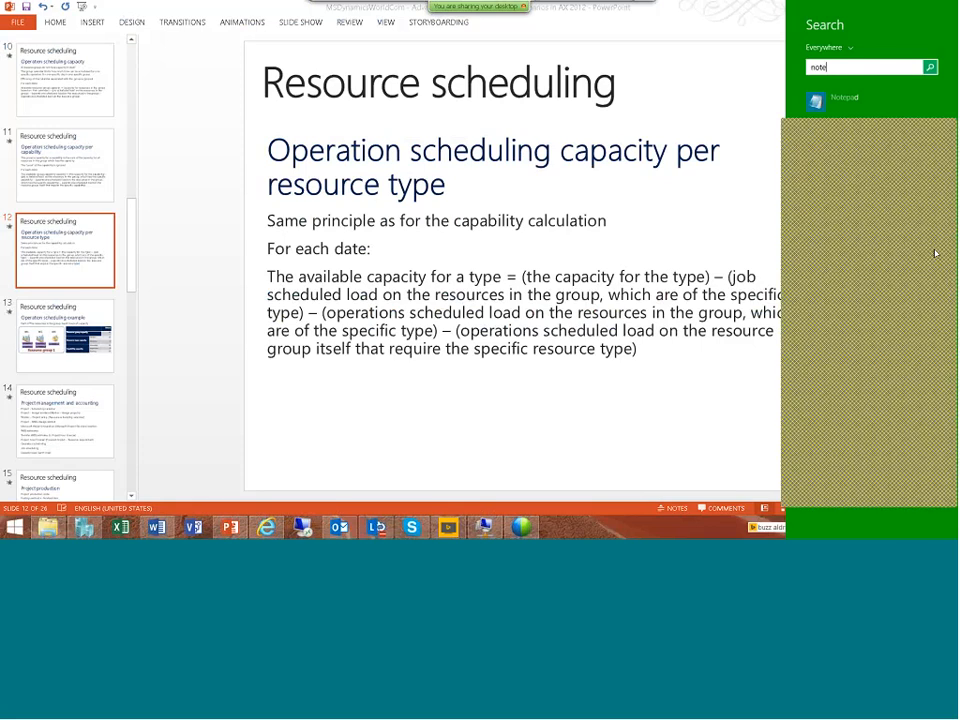
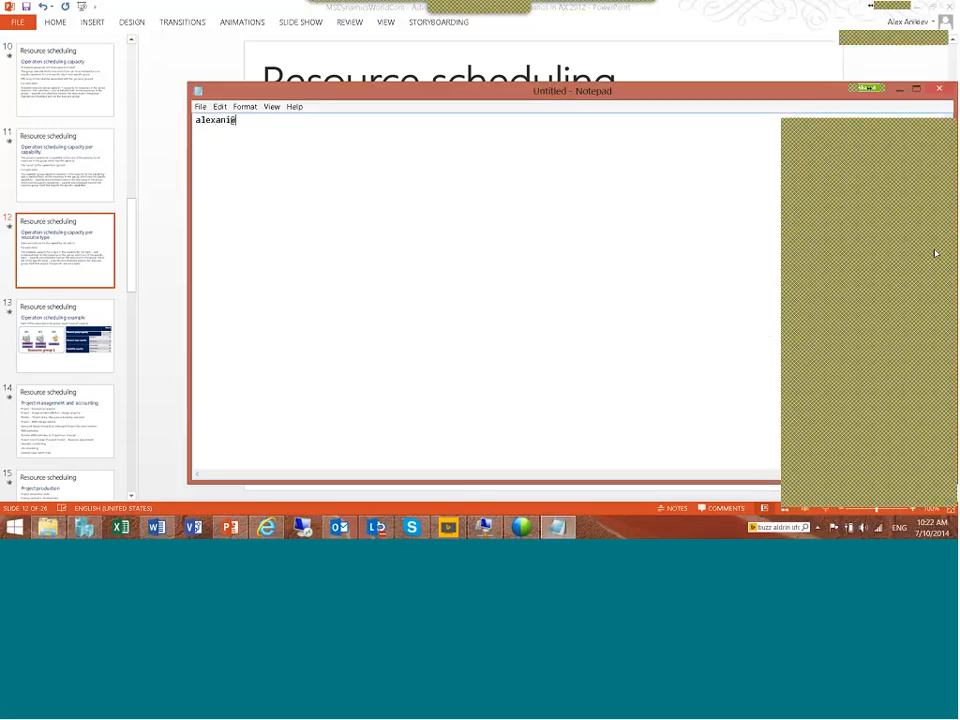
pyautogui.click(951, 300)
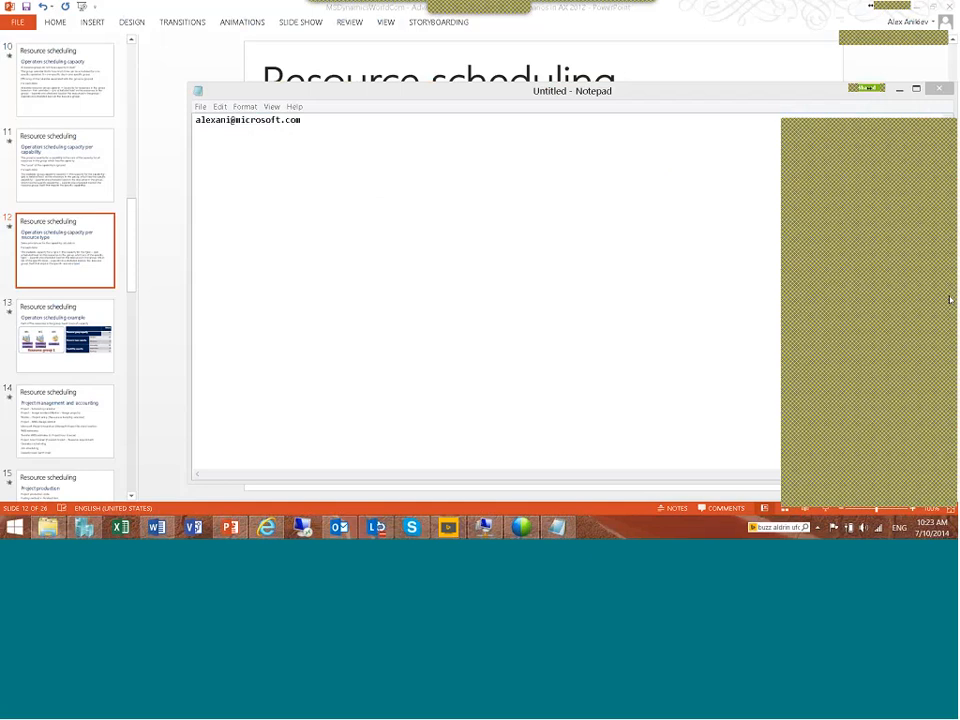
# Step: Bring up the Advanced Resource Scheduling - Use Case document and scroll through its production and route screenshots
pyautogui.click(157, 527)
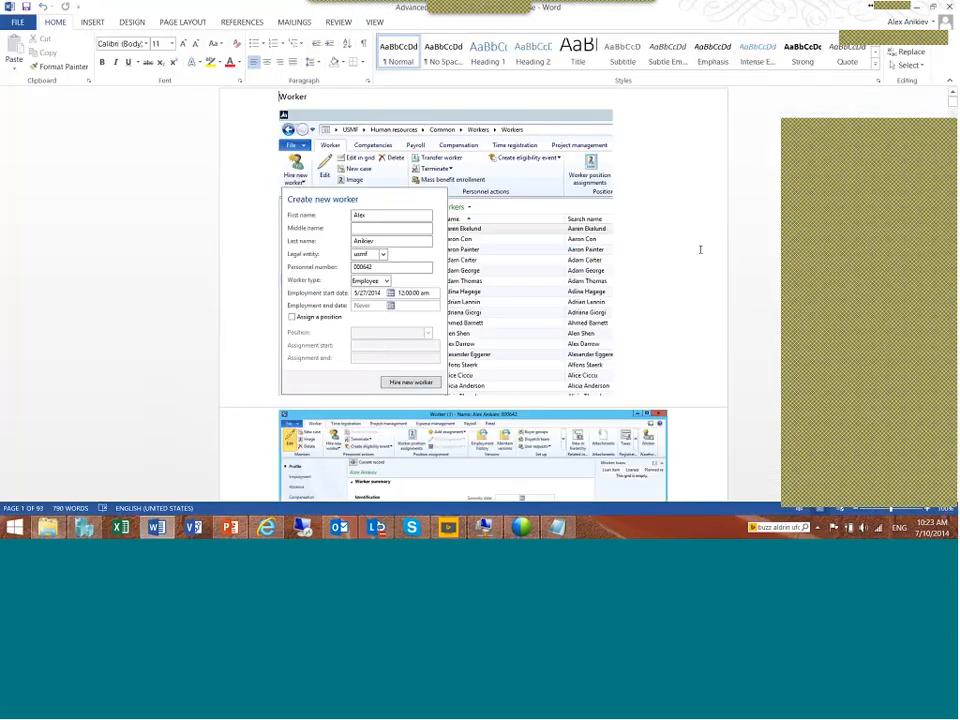
pyautogui.scroll(-20, 707, 237)
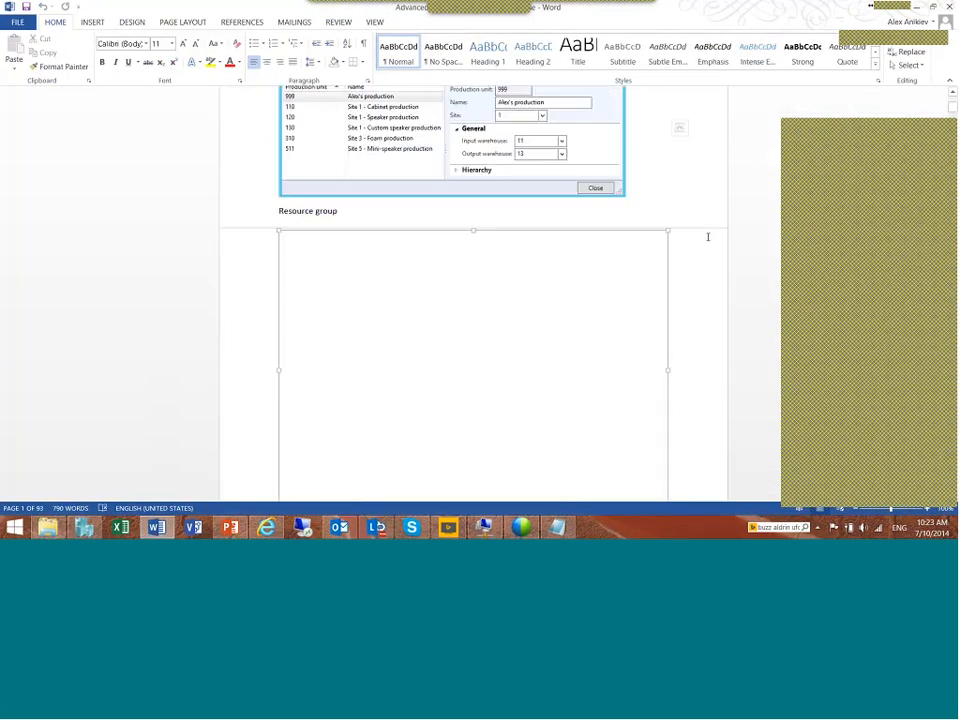
pyautogui.scroll(-20, 707, 237)
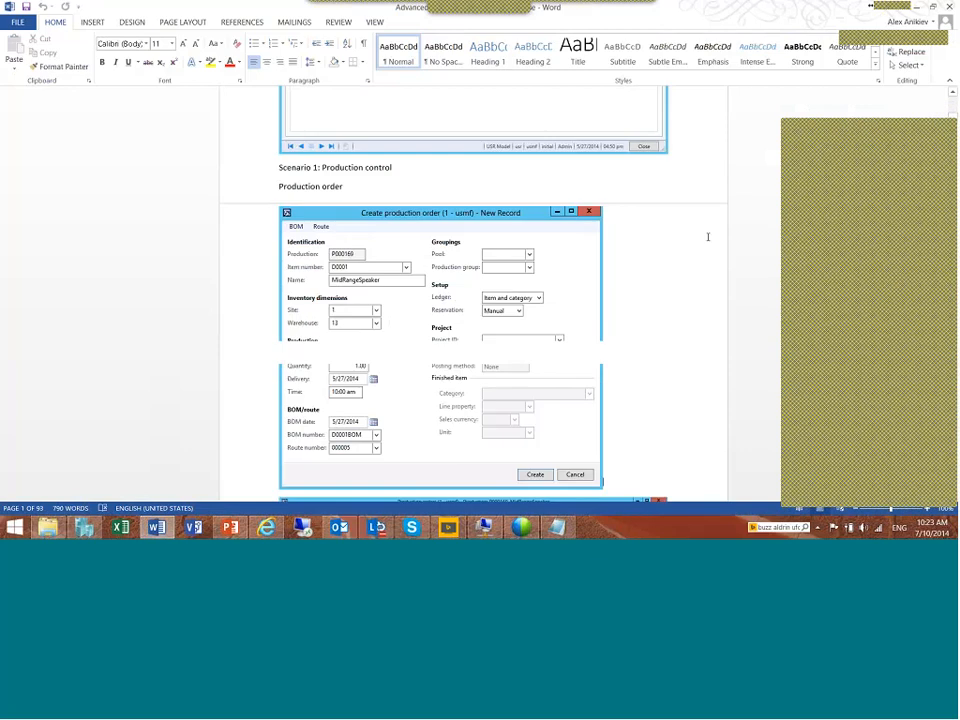
pyautogui.scroll(-20, 707, 237)
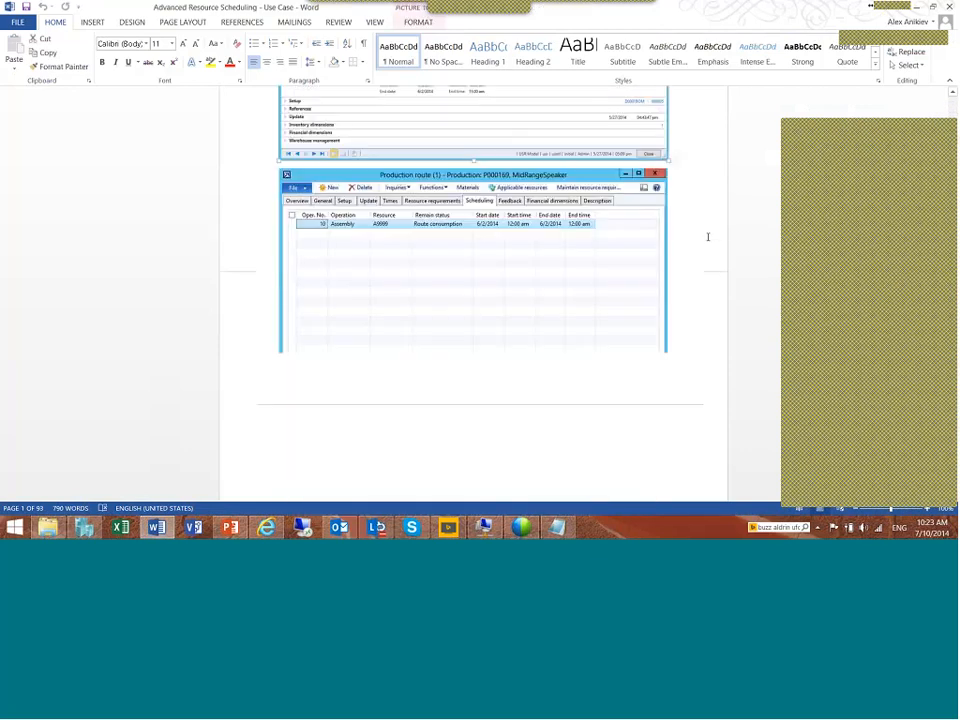
pyautogui.scroll(-20, 708, 240)
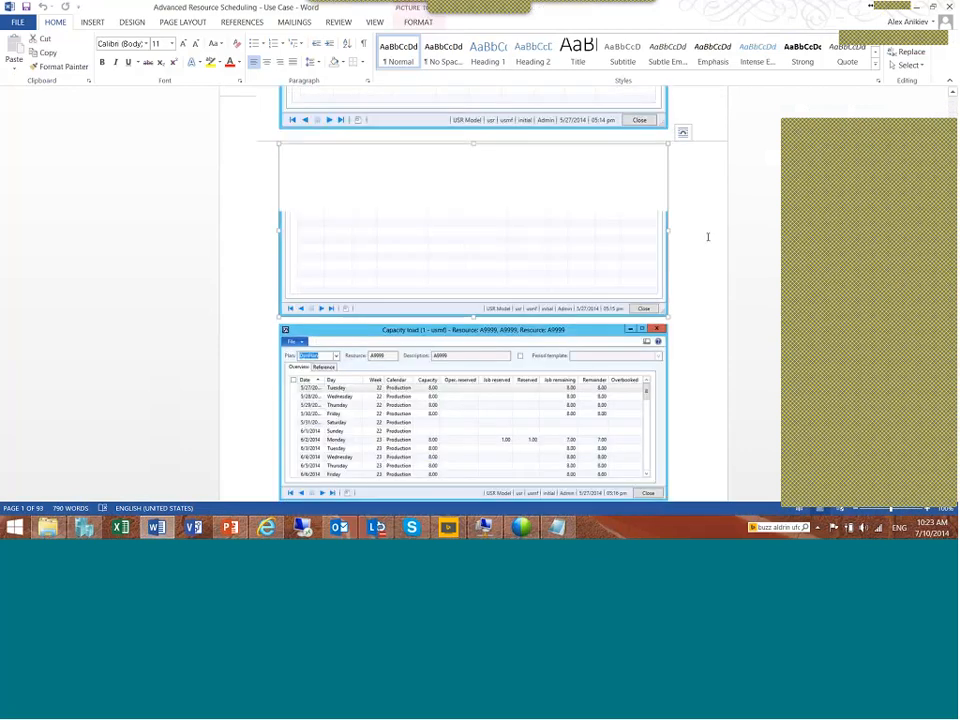
pyautogui.scroll(-20, 707, 237)
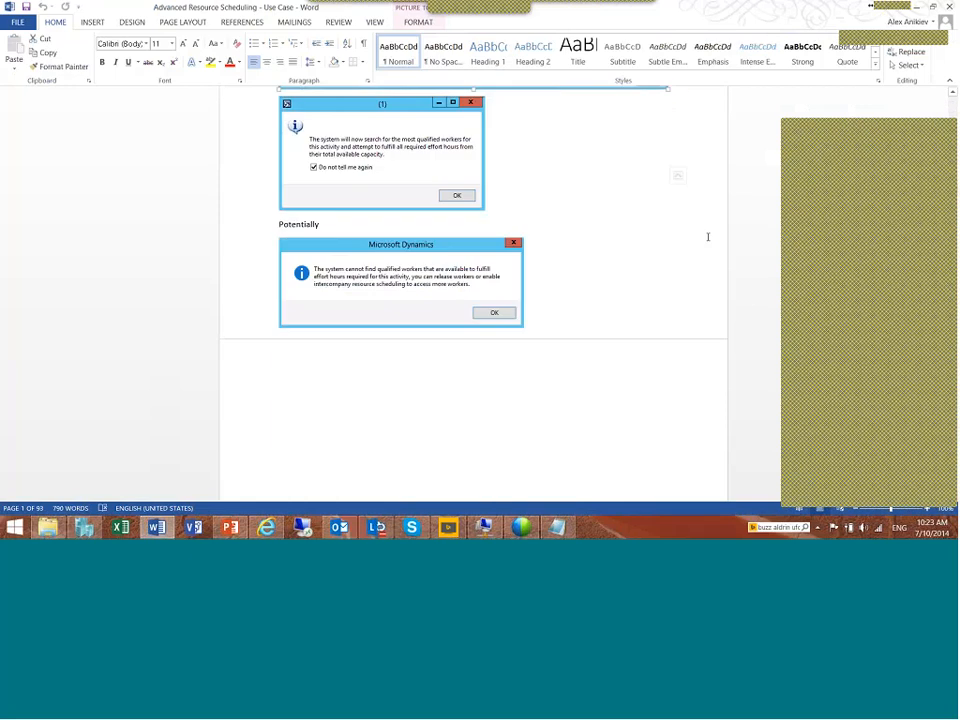
pyautogui.scroll(-20, 707, 237)
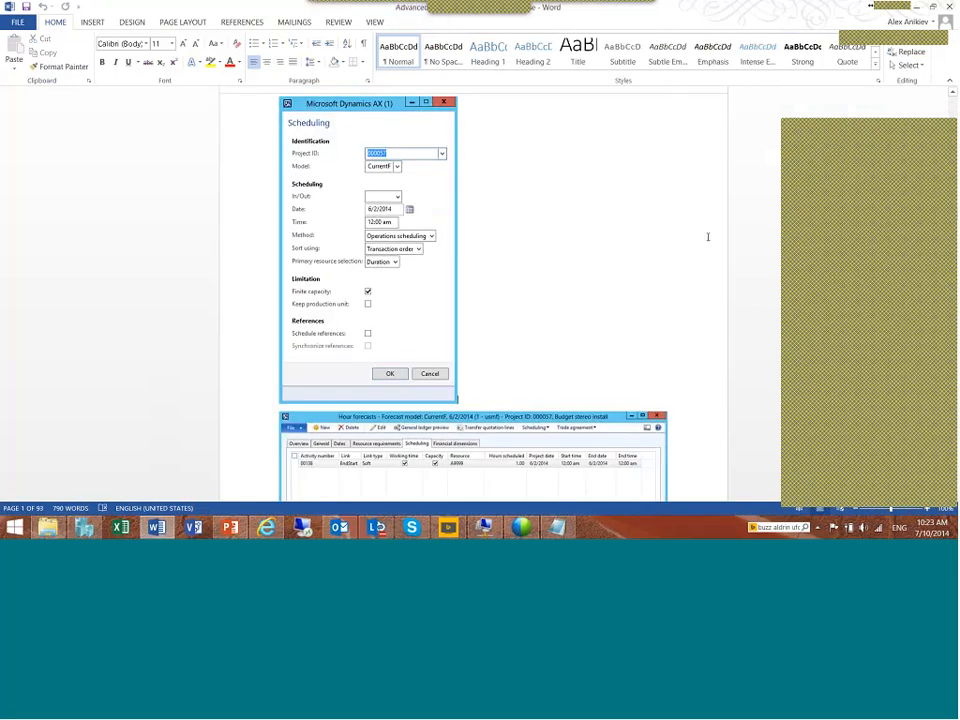
pyautogui.scroll(-12, 707, 237)
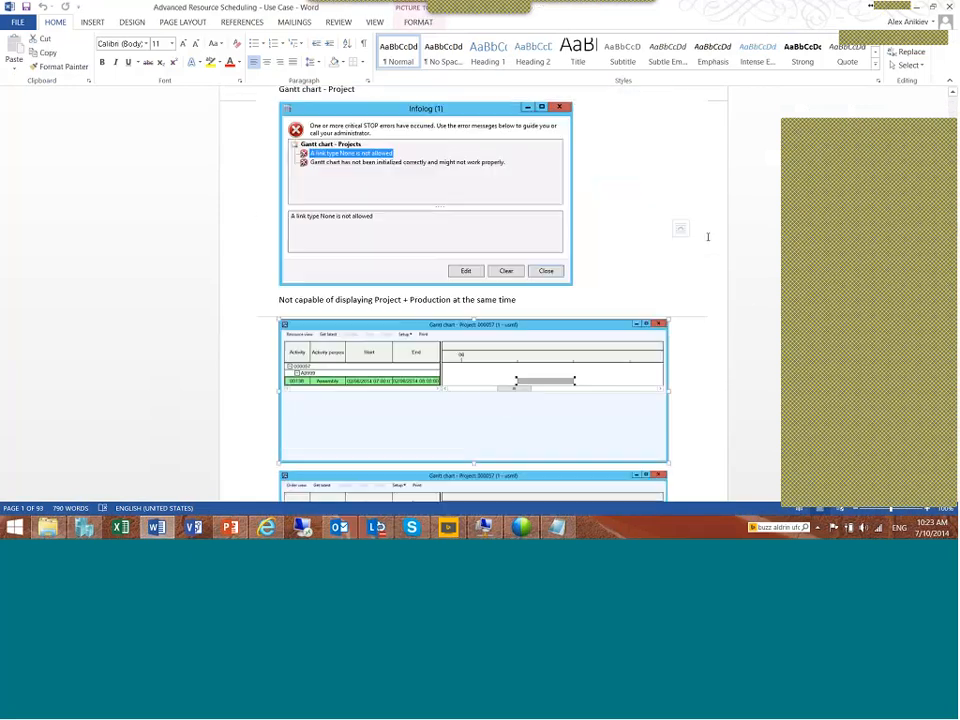
pyautogui.scroll(-20, 707, 237)
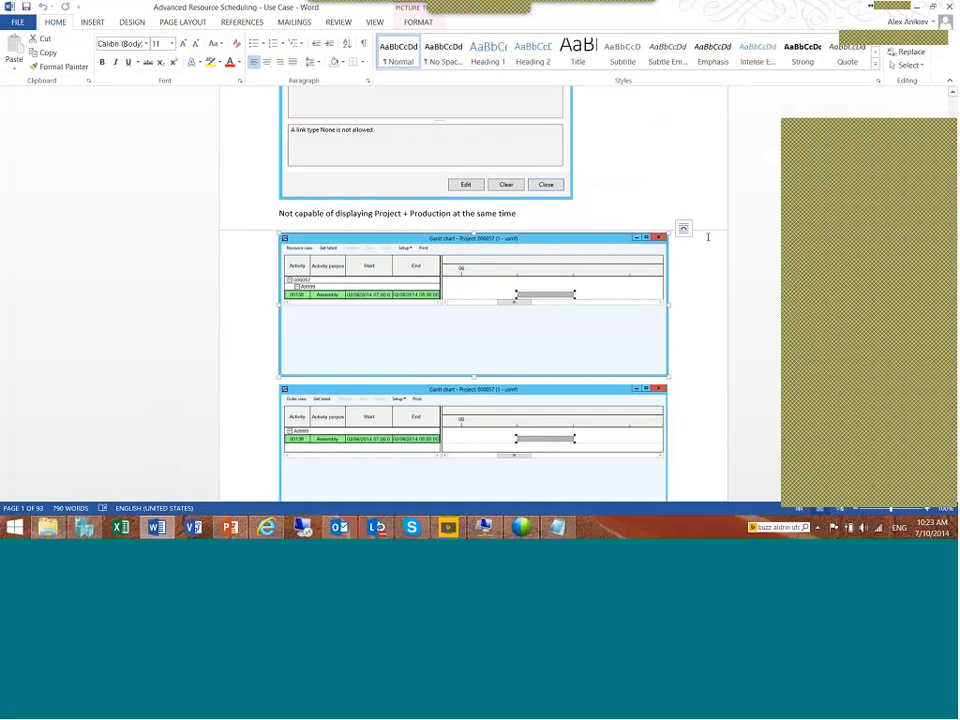
pyautogui.scroll(-20, 707, 237)
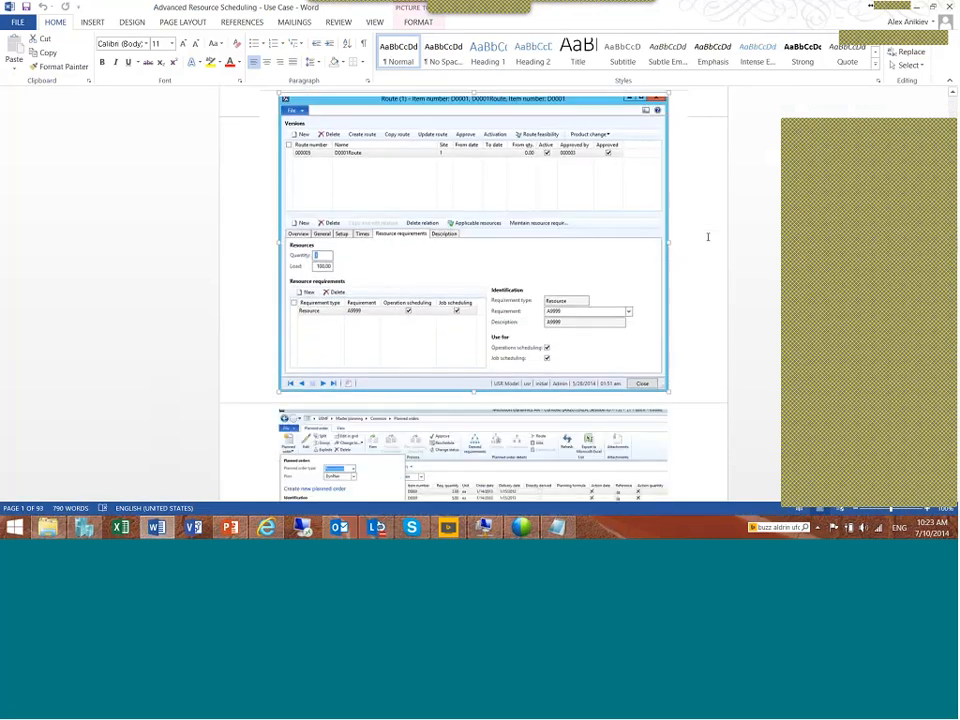
pyautogui.scroll(-20, 707, 237)
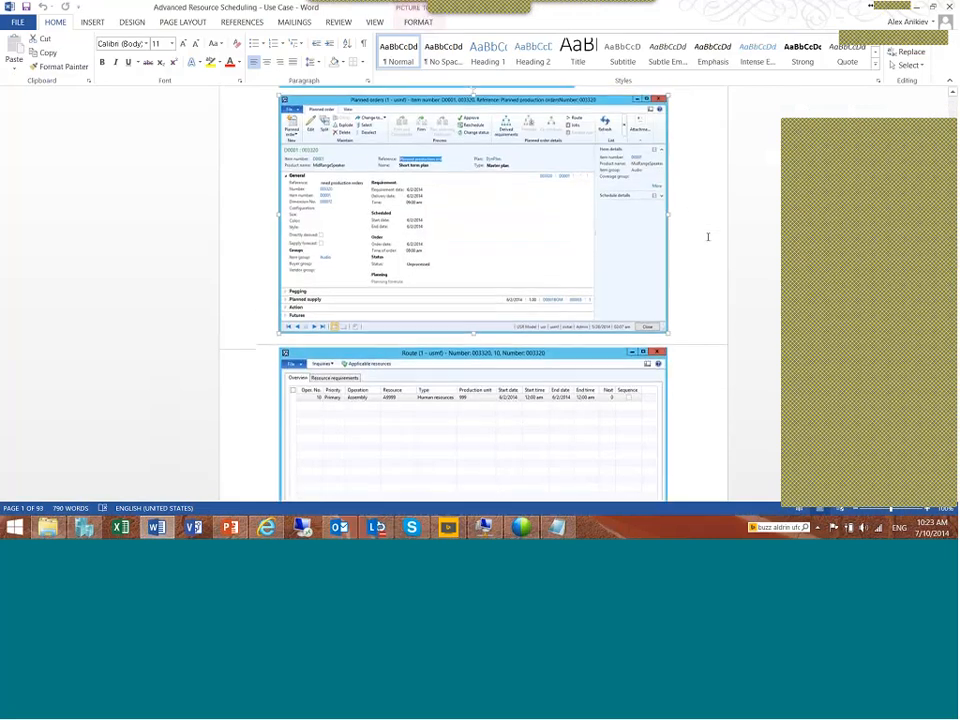
pyautogui.scroll(-20, 707, 237)
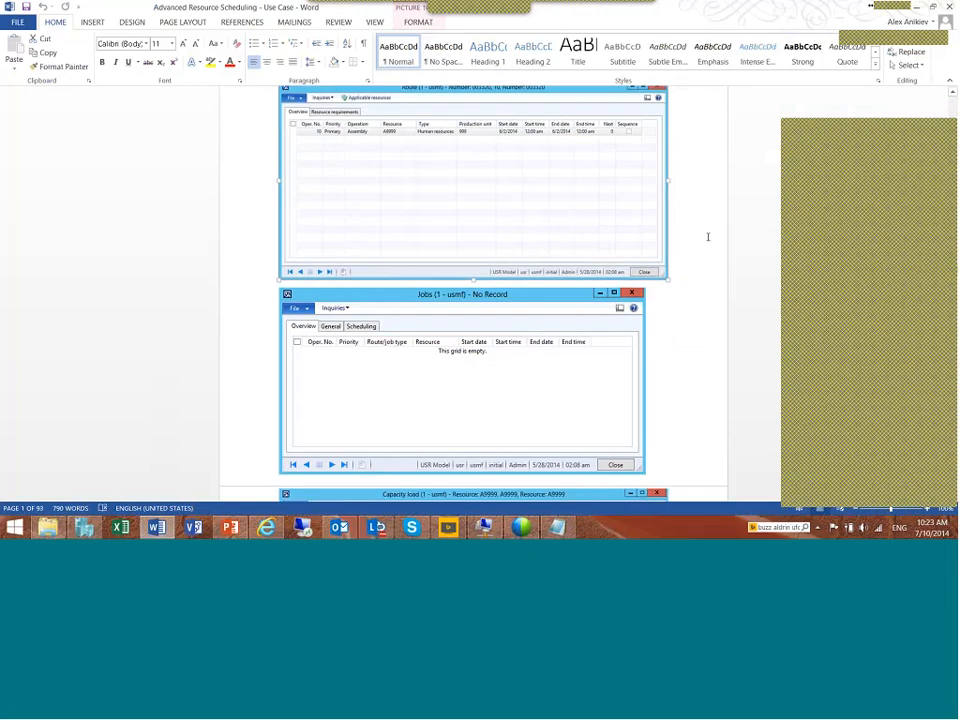
pyautogui.scroll(-20, 707, 237)
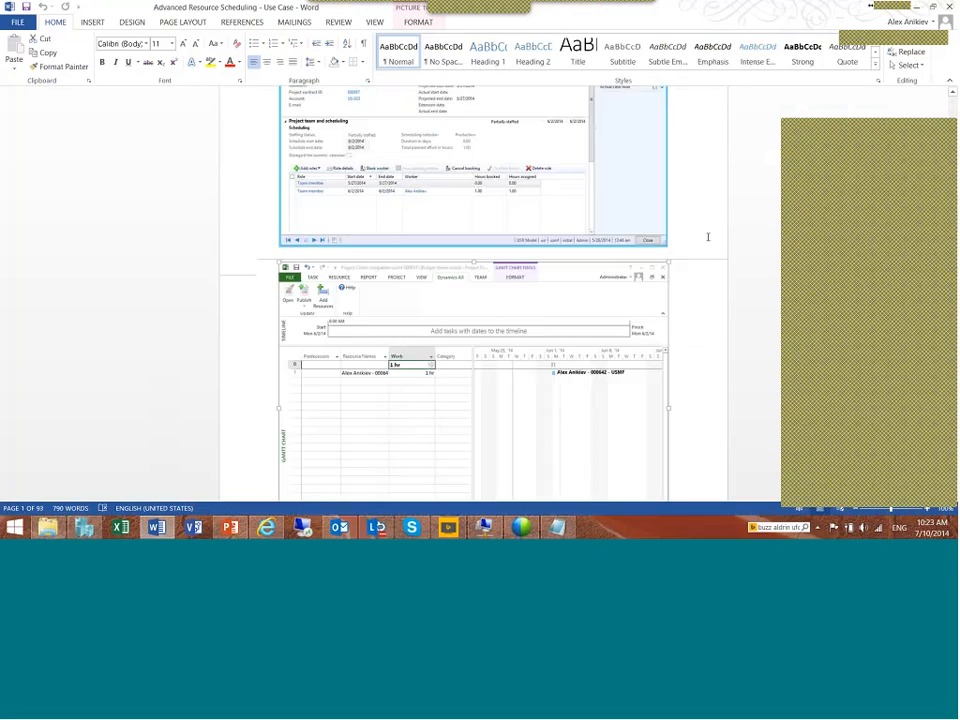
pyautogui.scroll(-20, 707, 237)
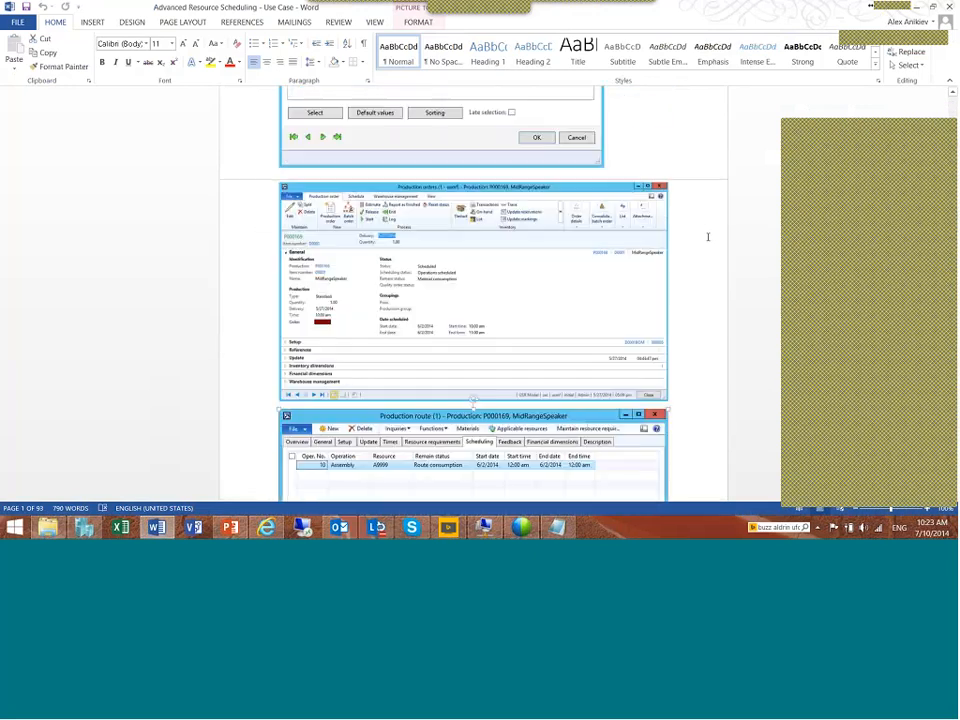